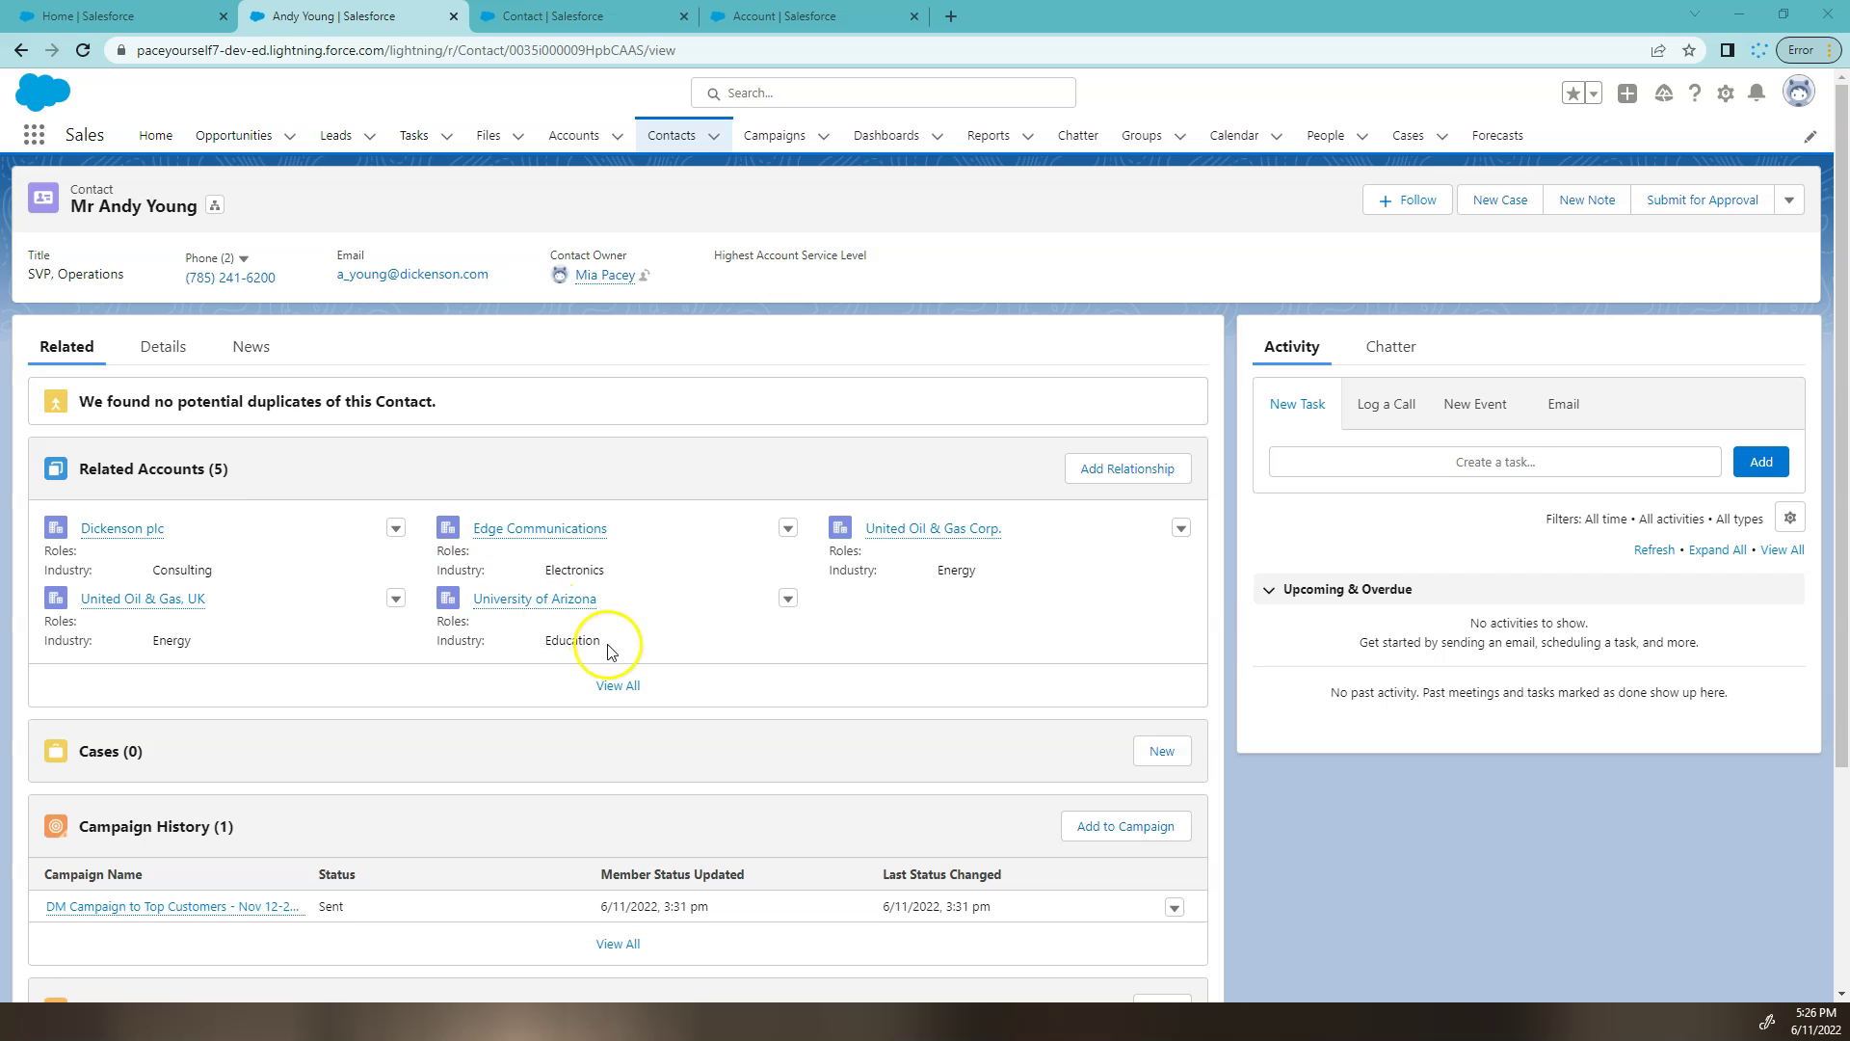
Review the contact's Education industry value and the Contact object's fields and relationships
double_click(572, 639)
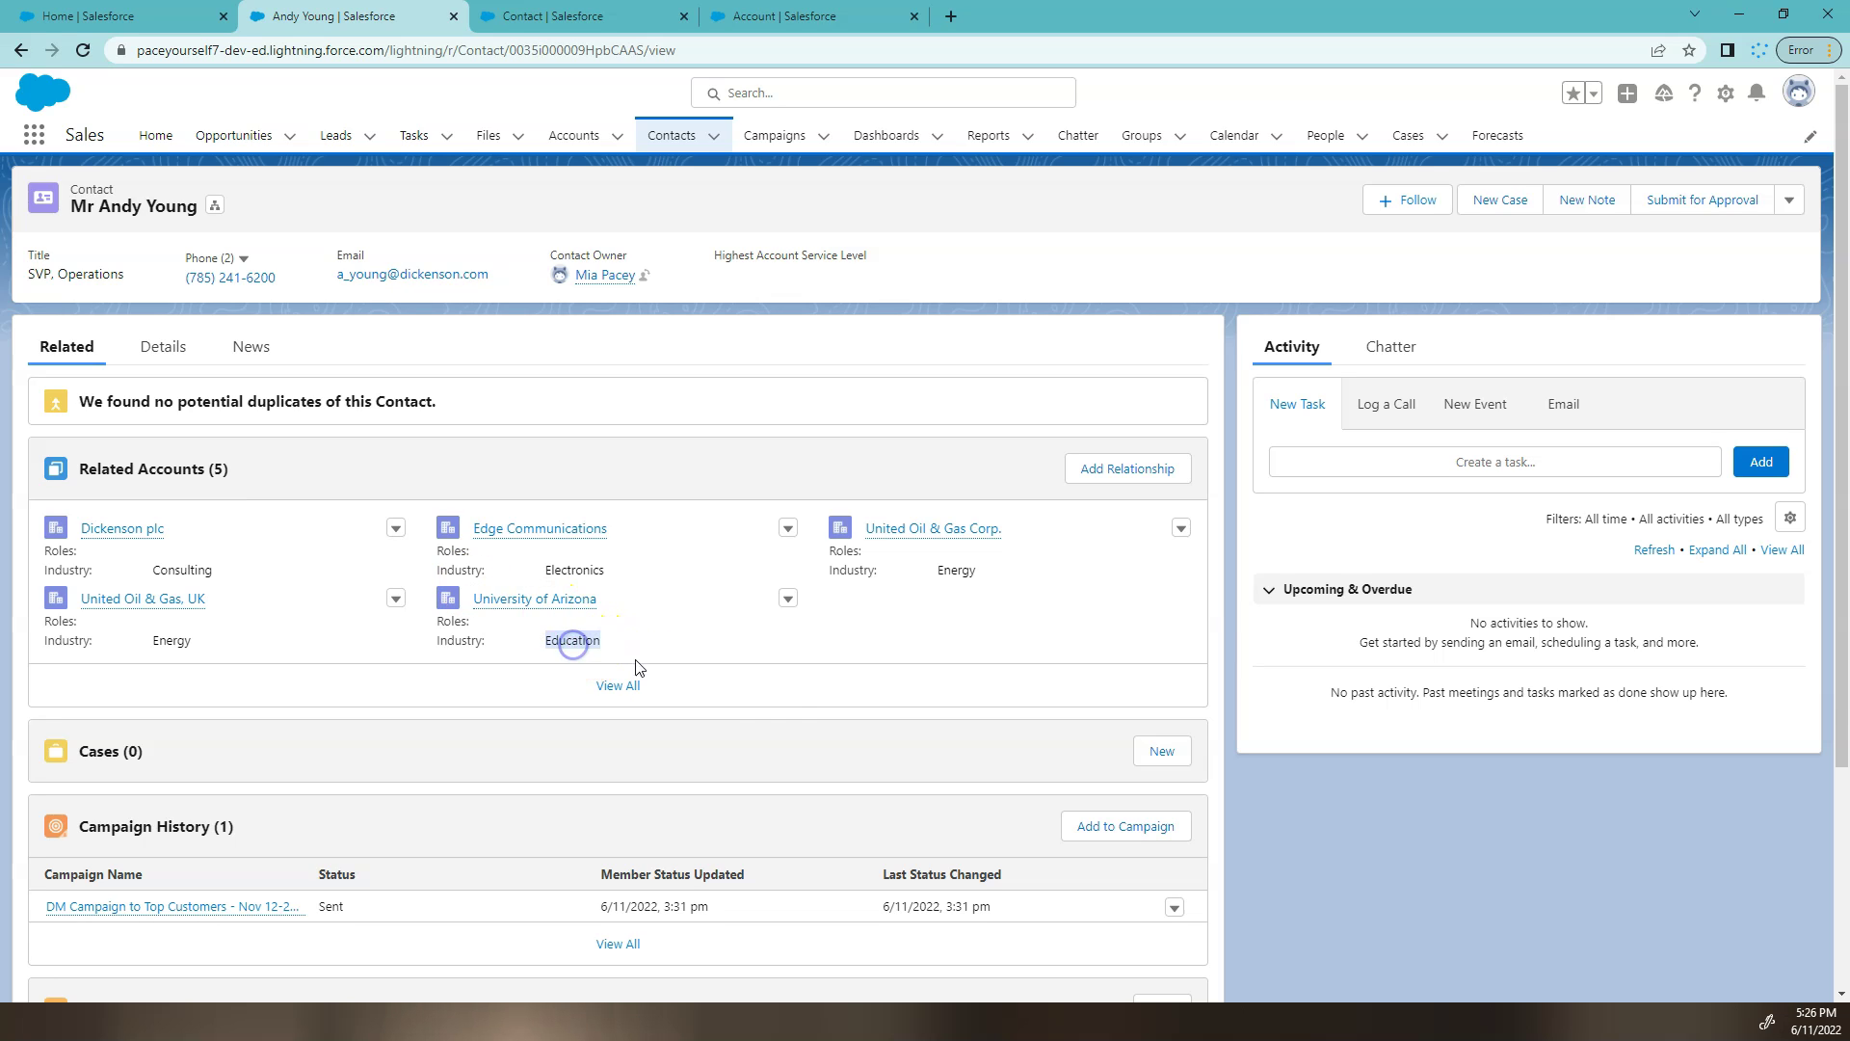
left_click(753, 745)
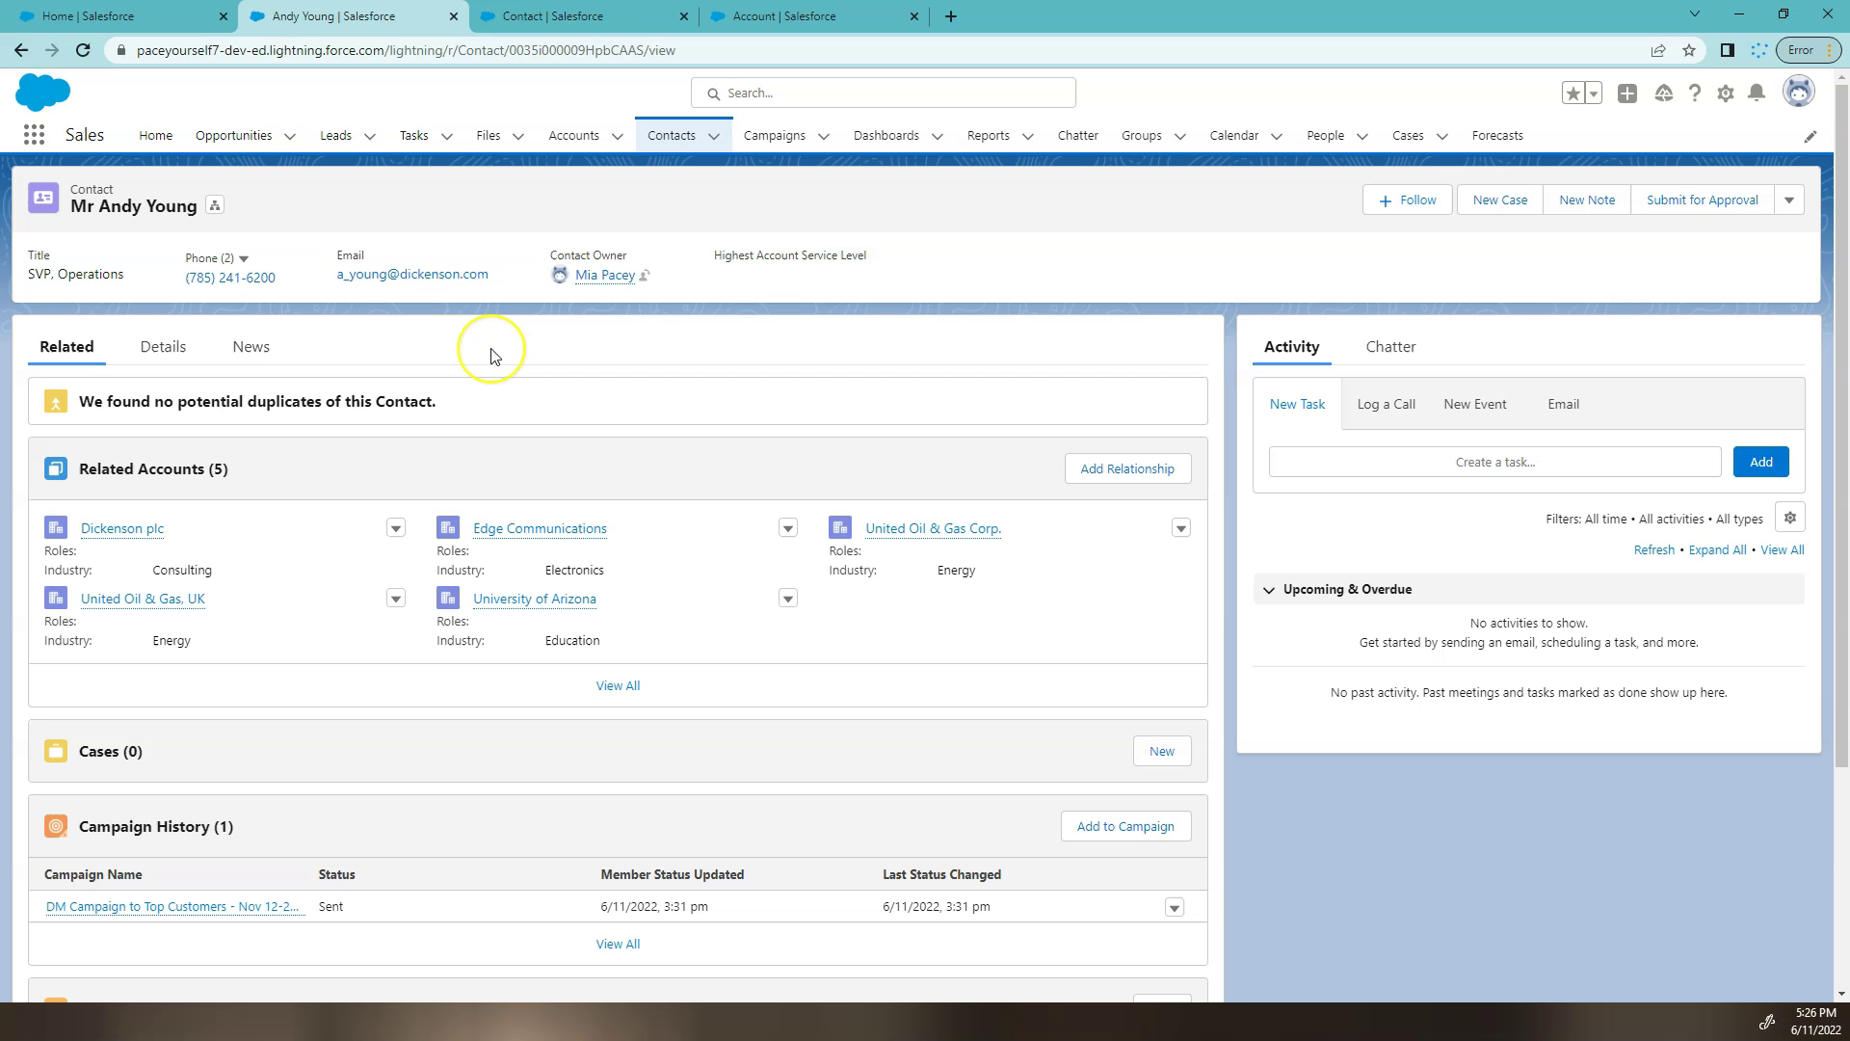
left_click(519, 356)
left_click(586, 25)
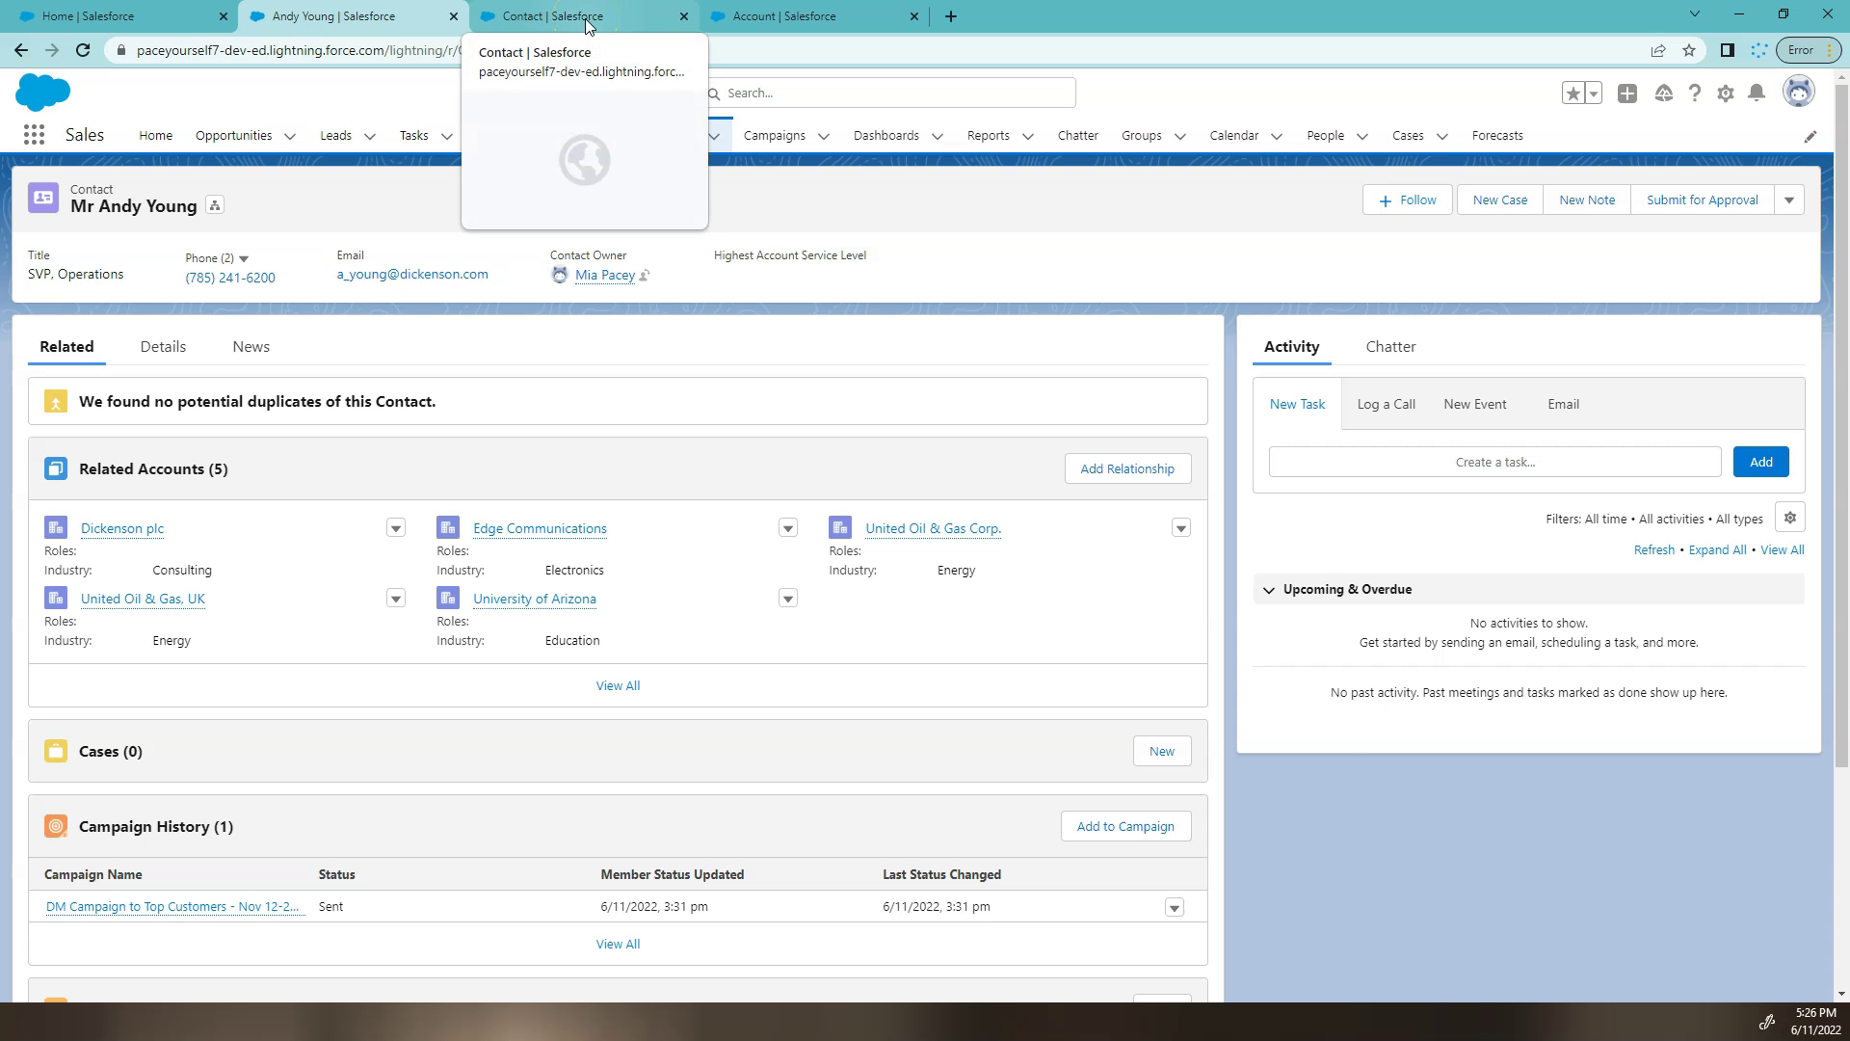
left_click(587, 23)
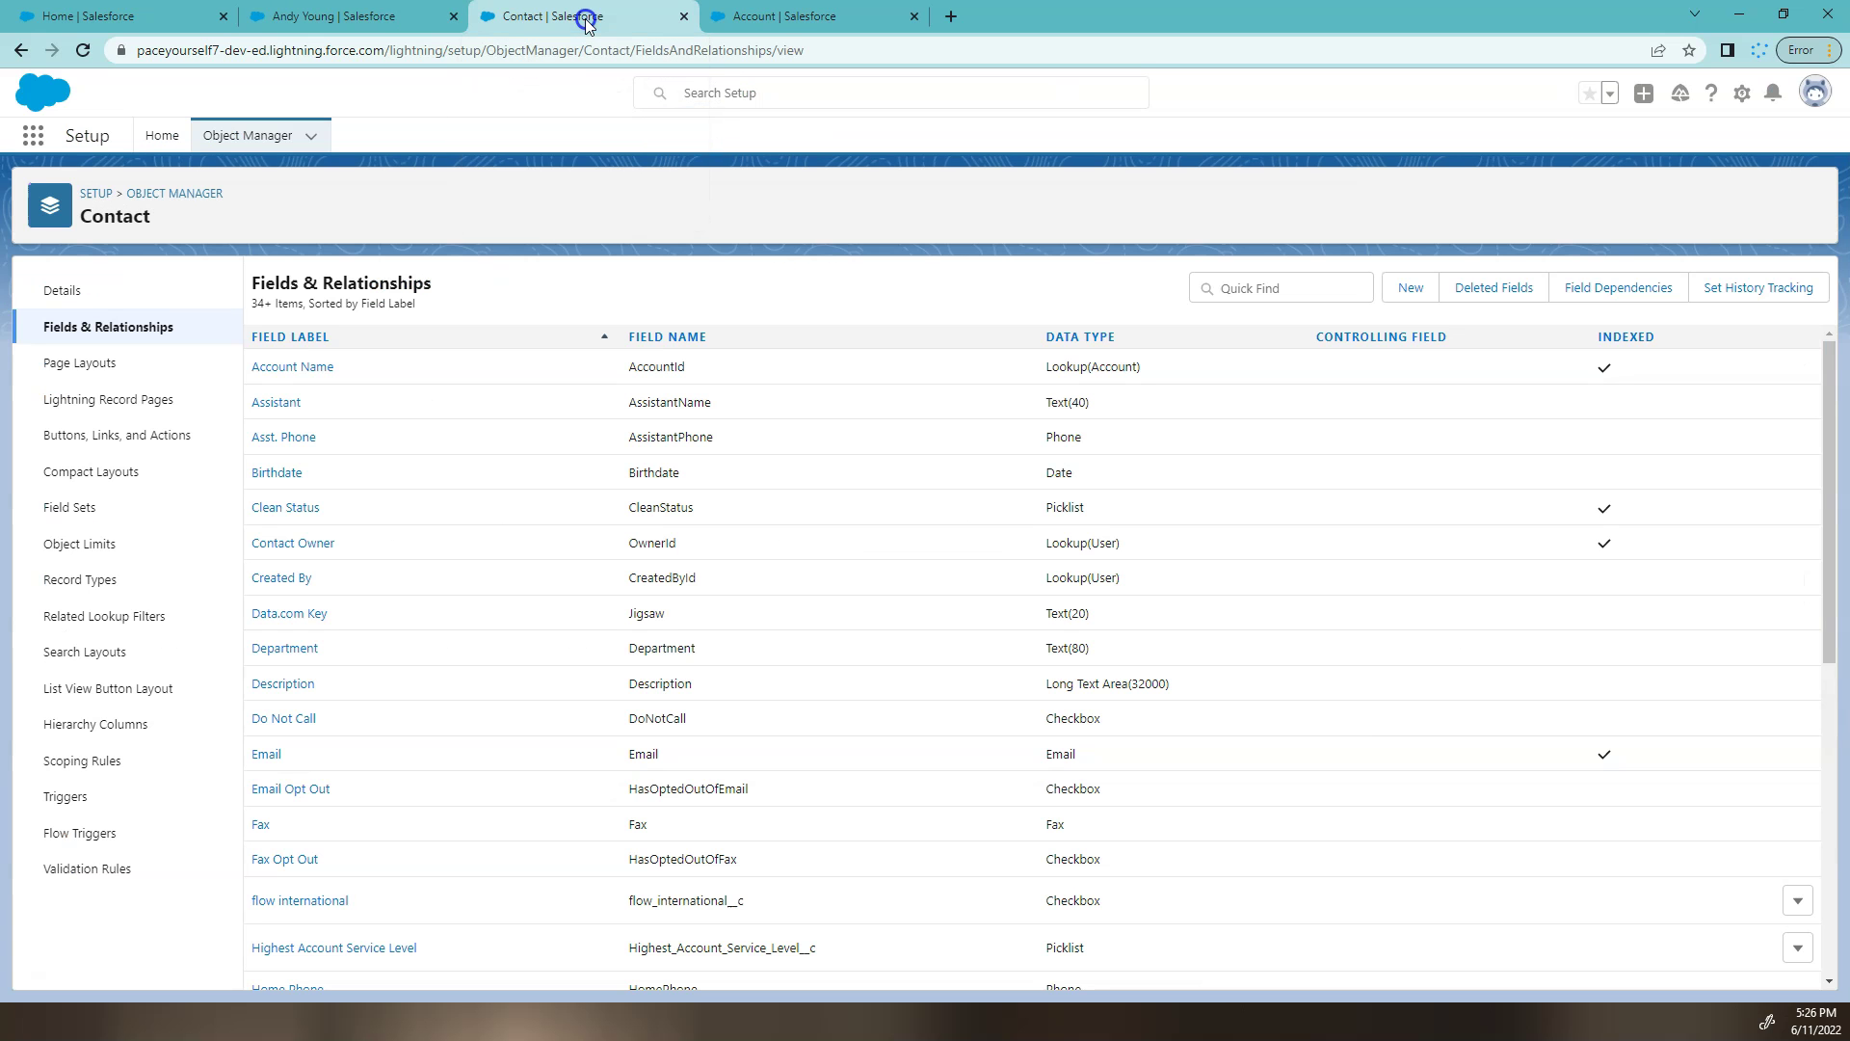
left_click(529, 522)
scroll(529, 524, "down", 5)
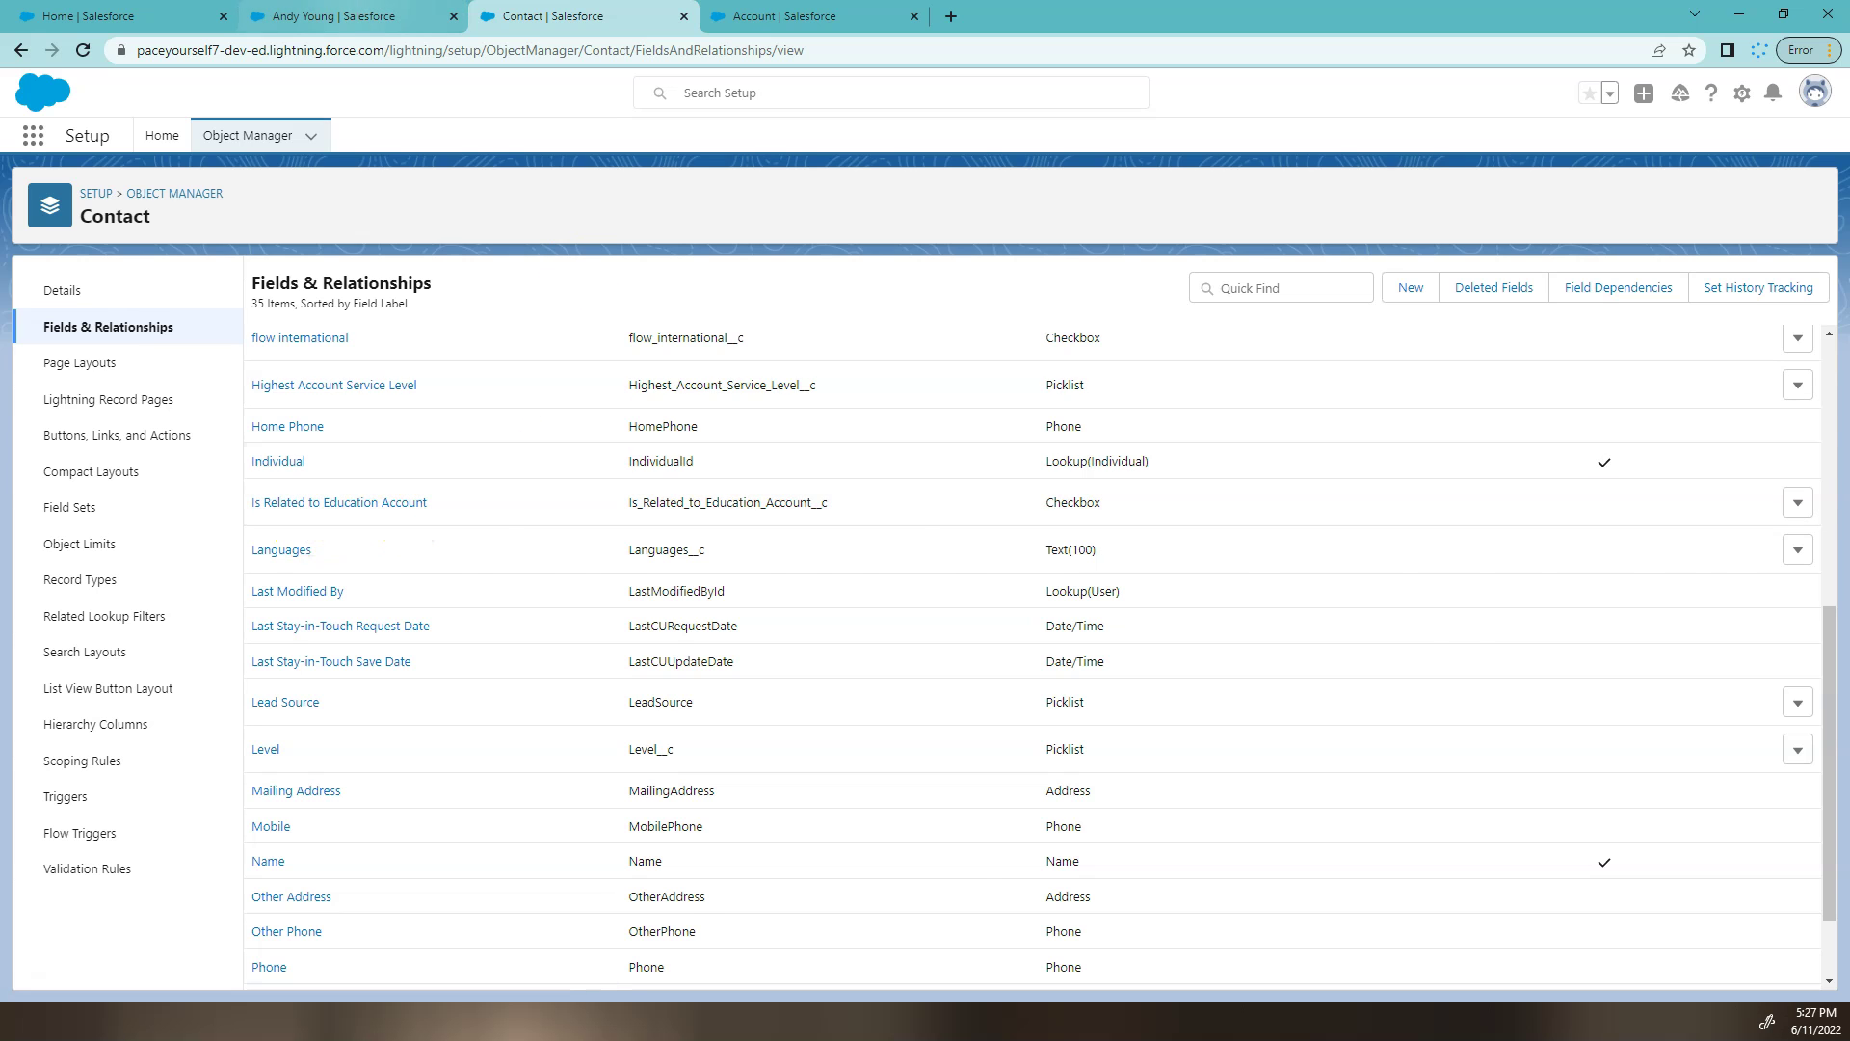
left_click(301, 17)
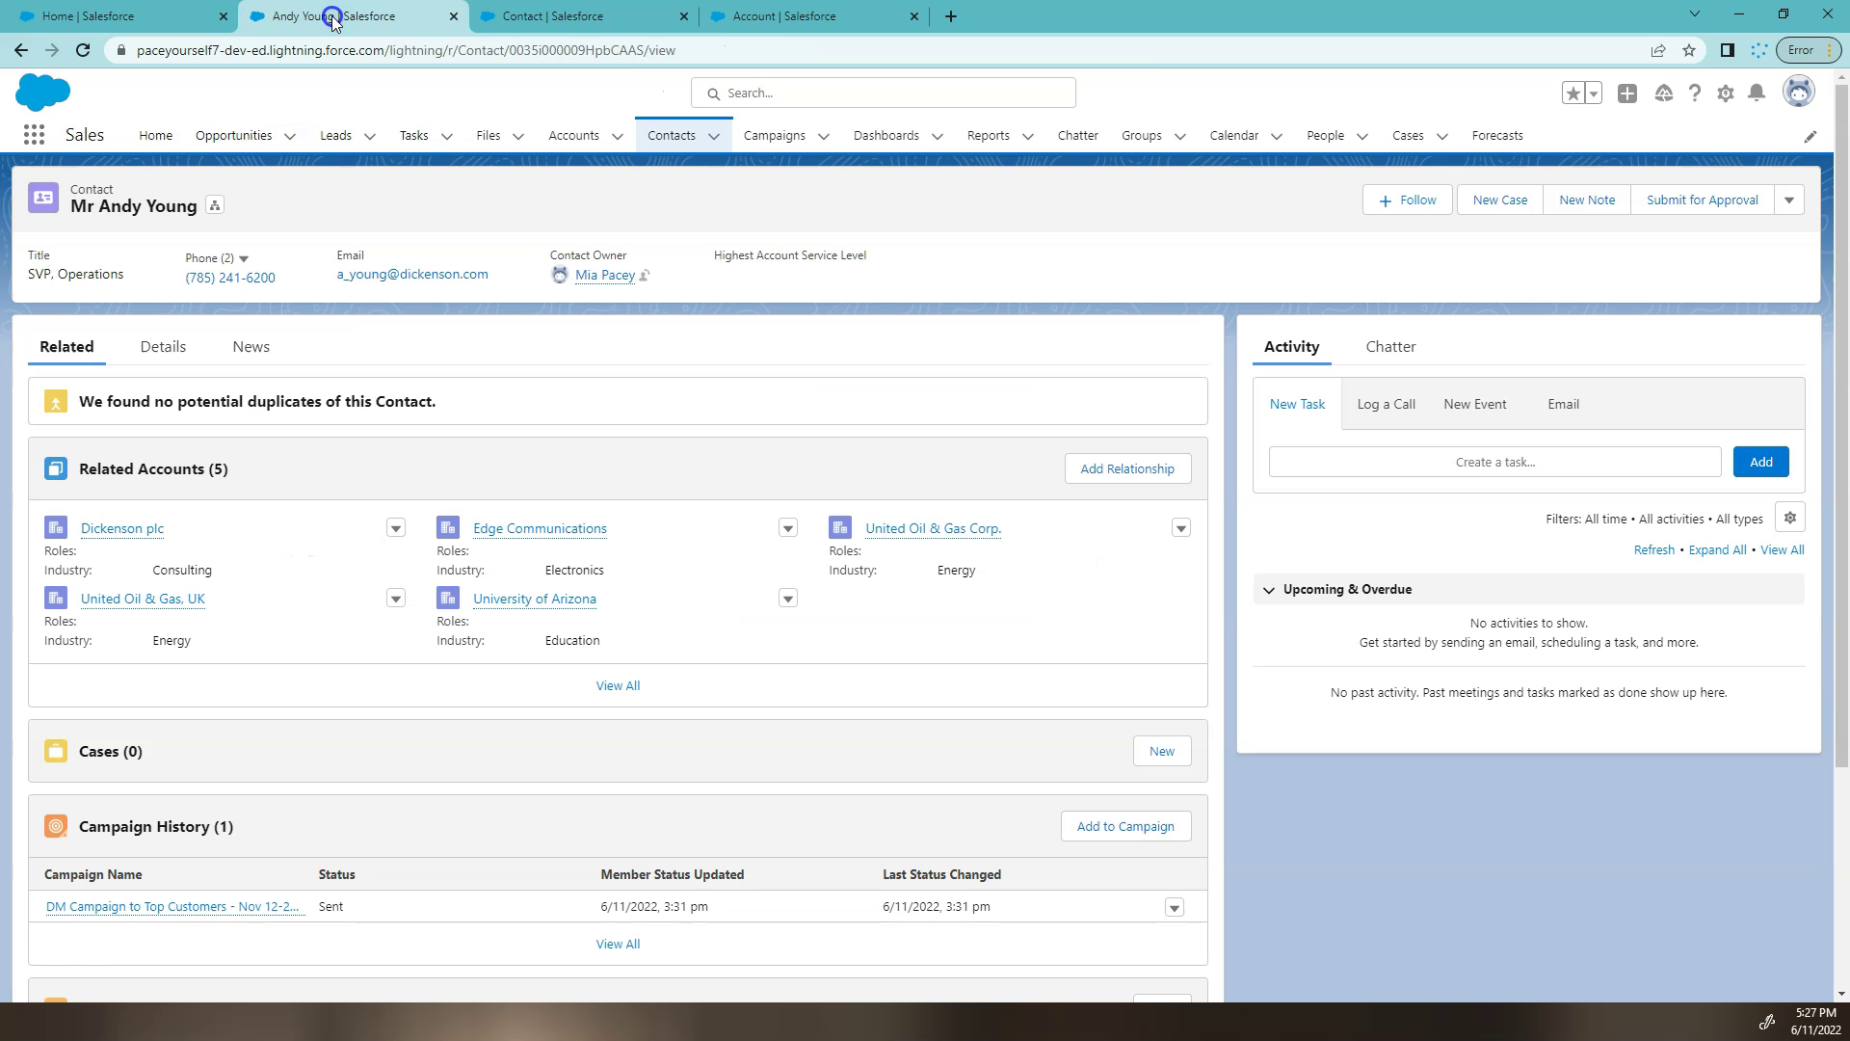
Start a new flow and choose the Record-Triggered Flow type
left_click(145, 17)
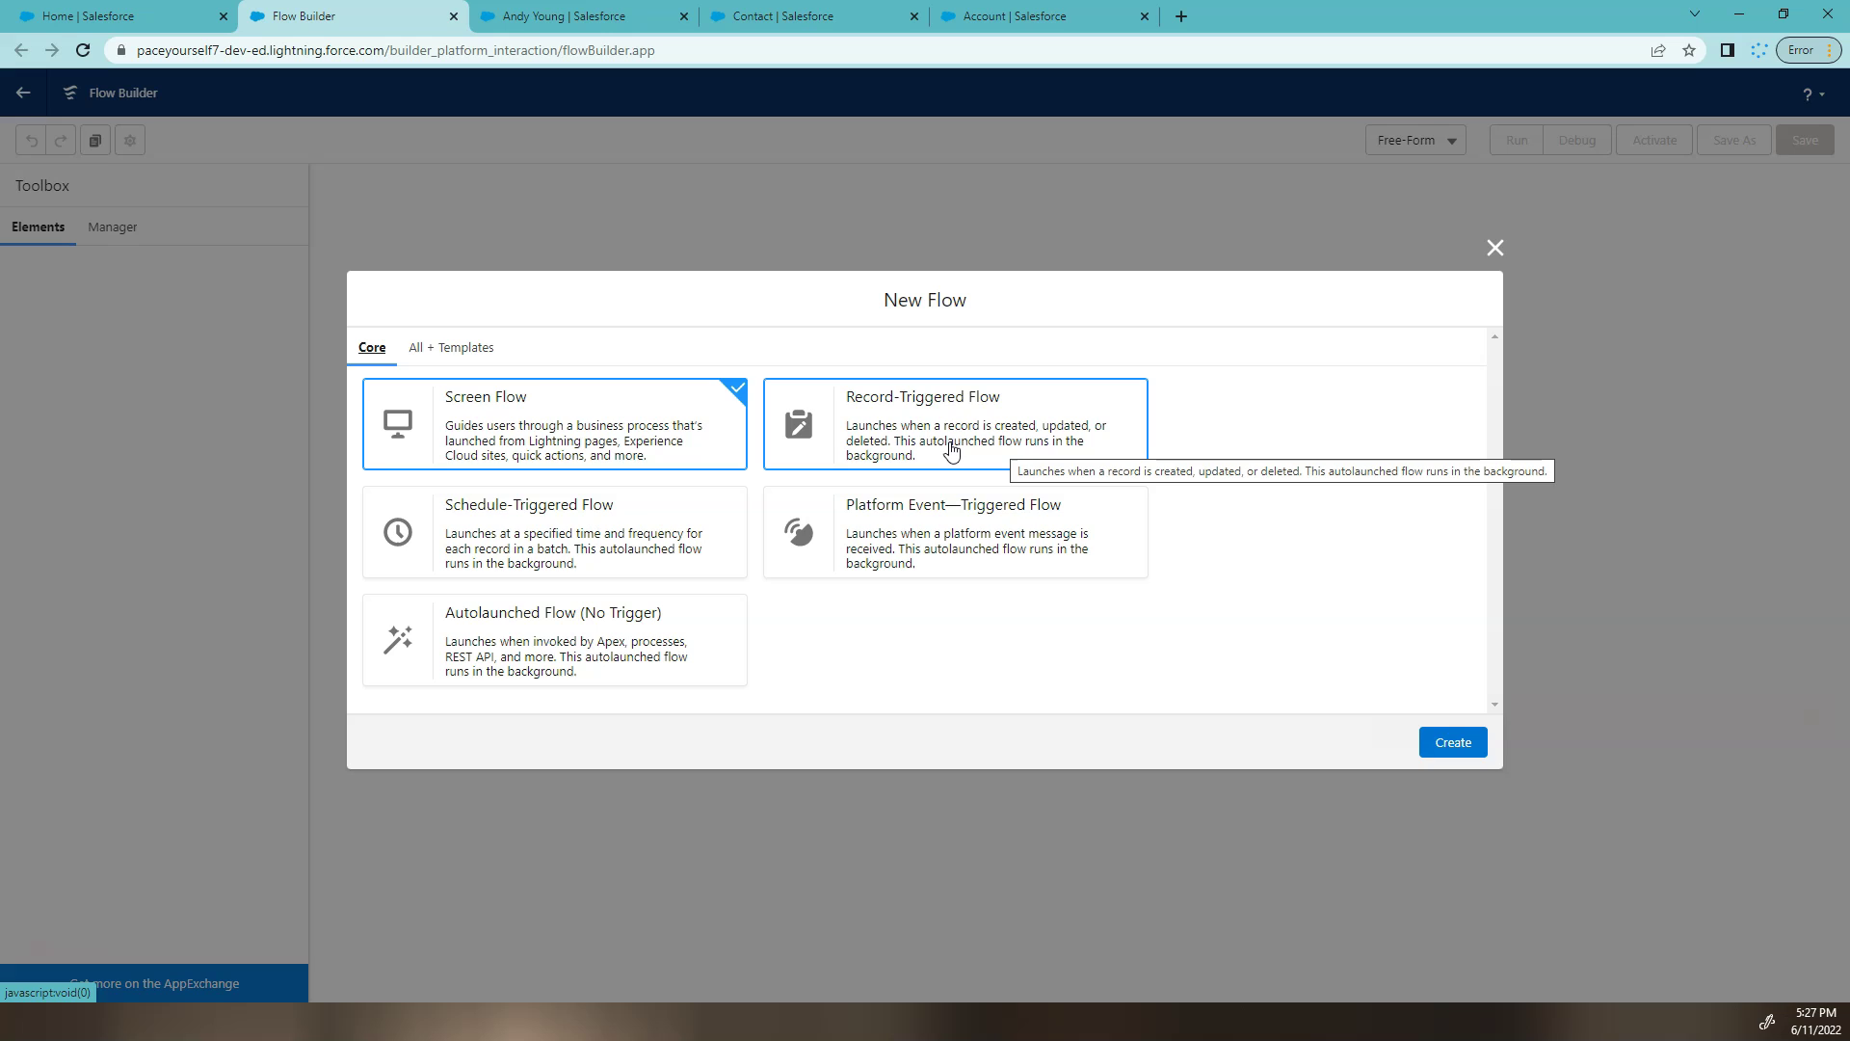
left_click(681, 532)
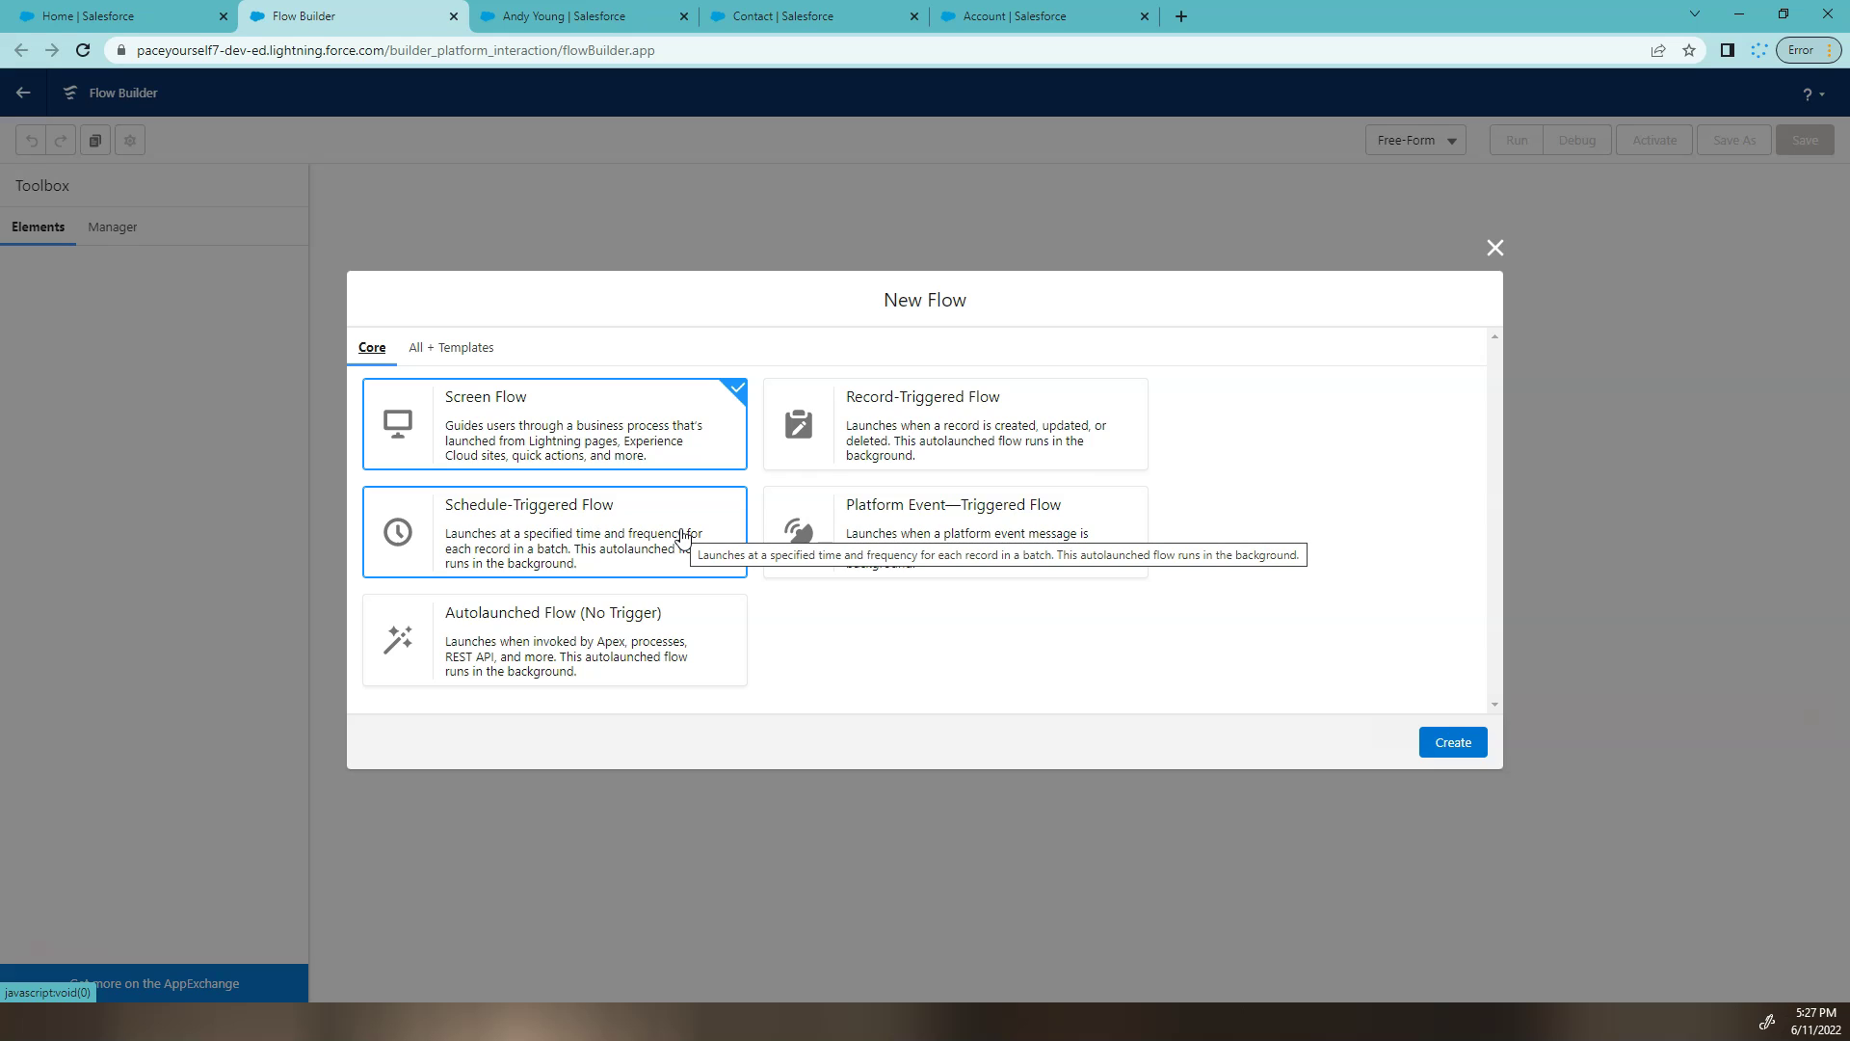
left_click(686, 521)
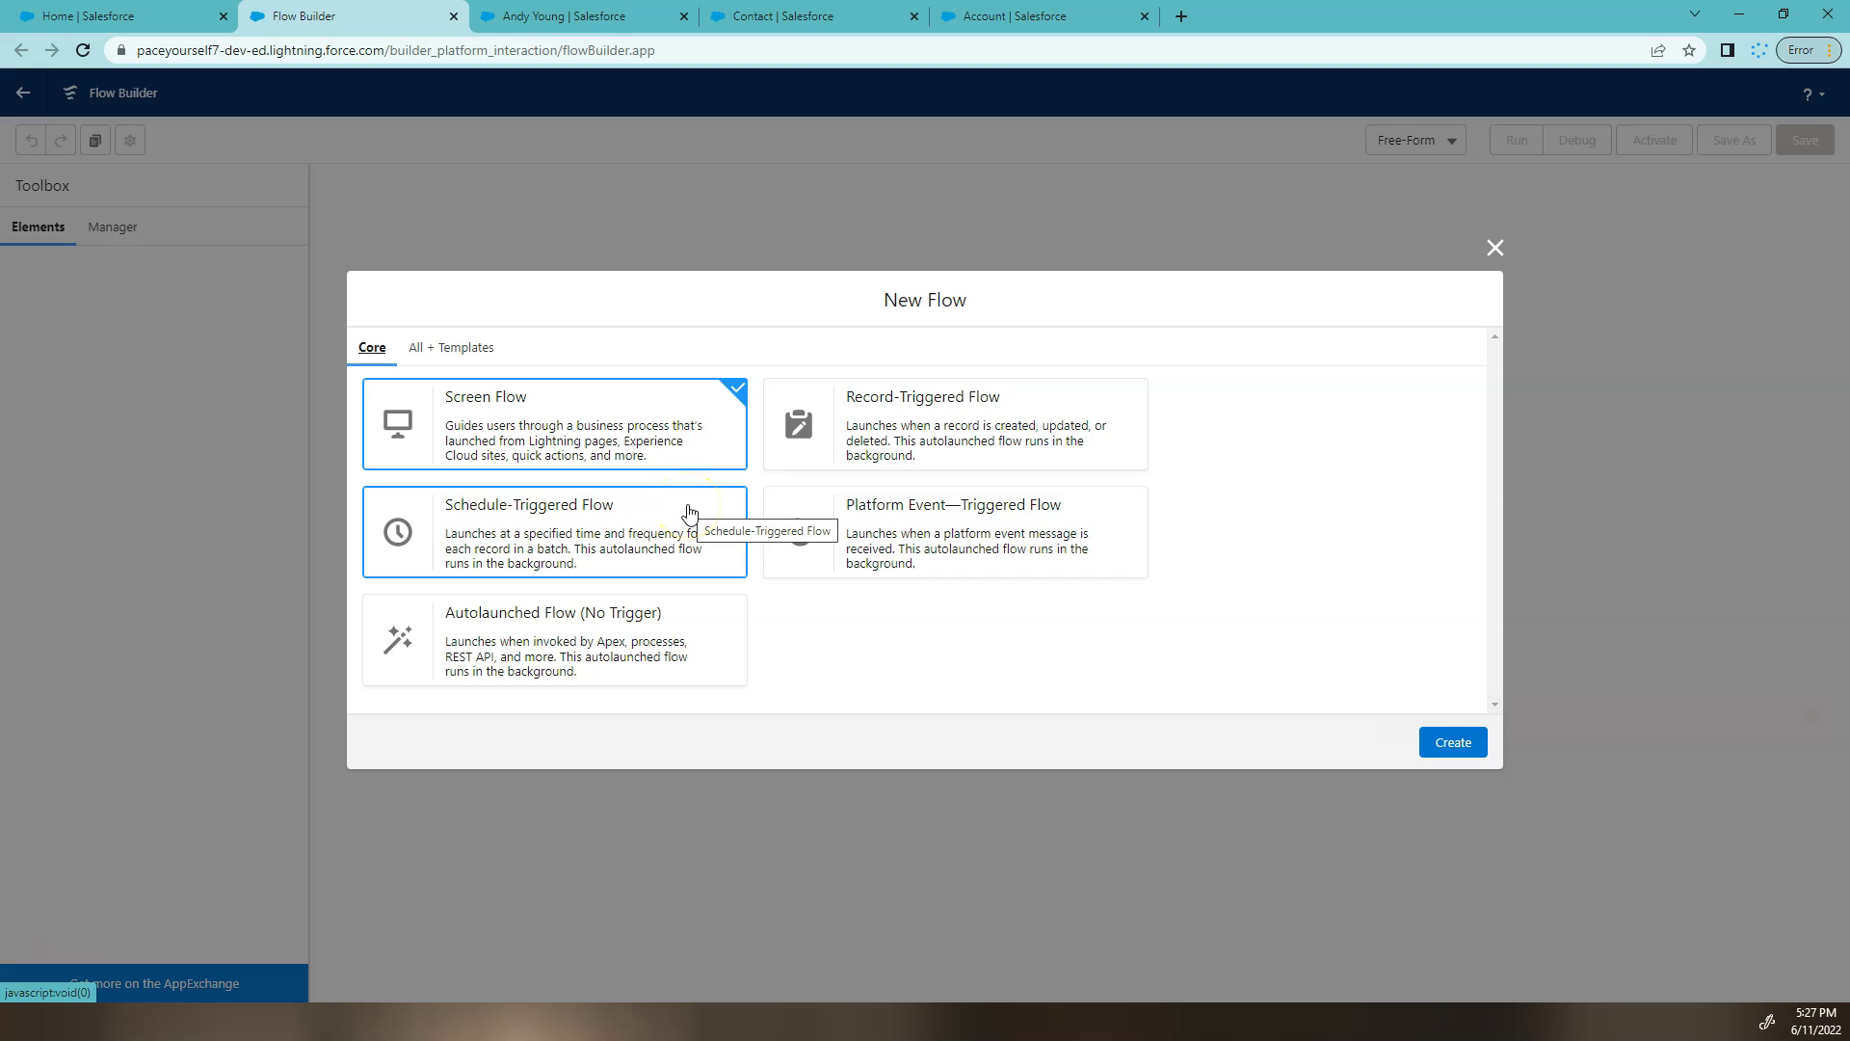
left_click(834, 443)
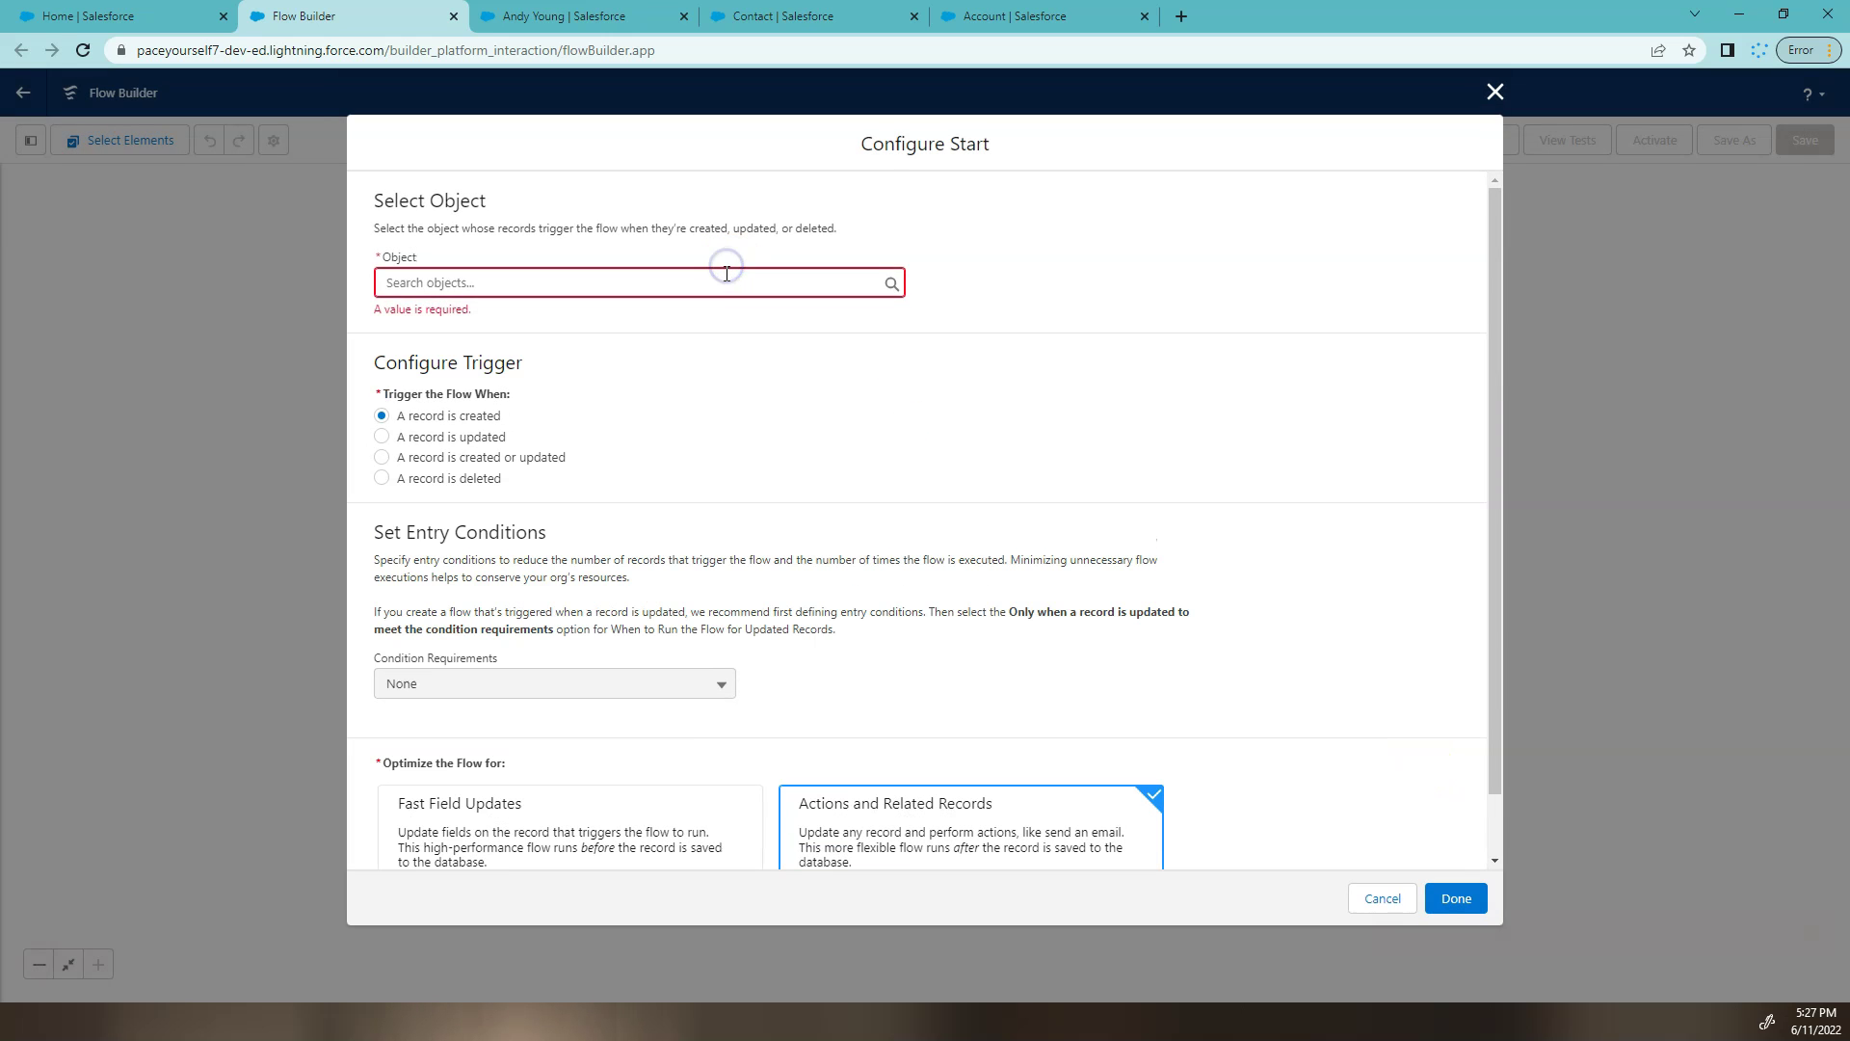
Make Contact the trigger object, firing when a record is created or updated
left_click(727, 274)
type("c")
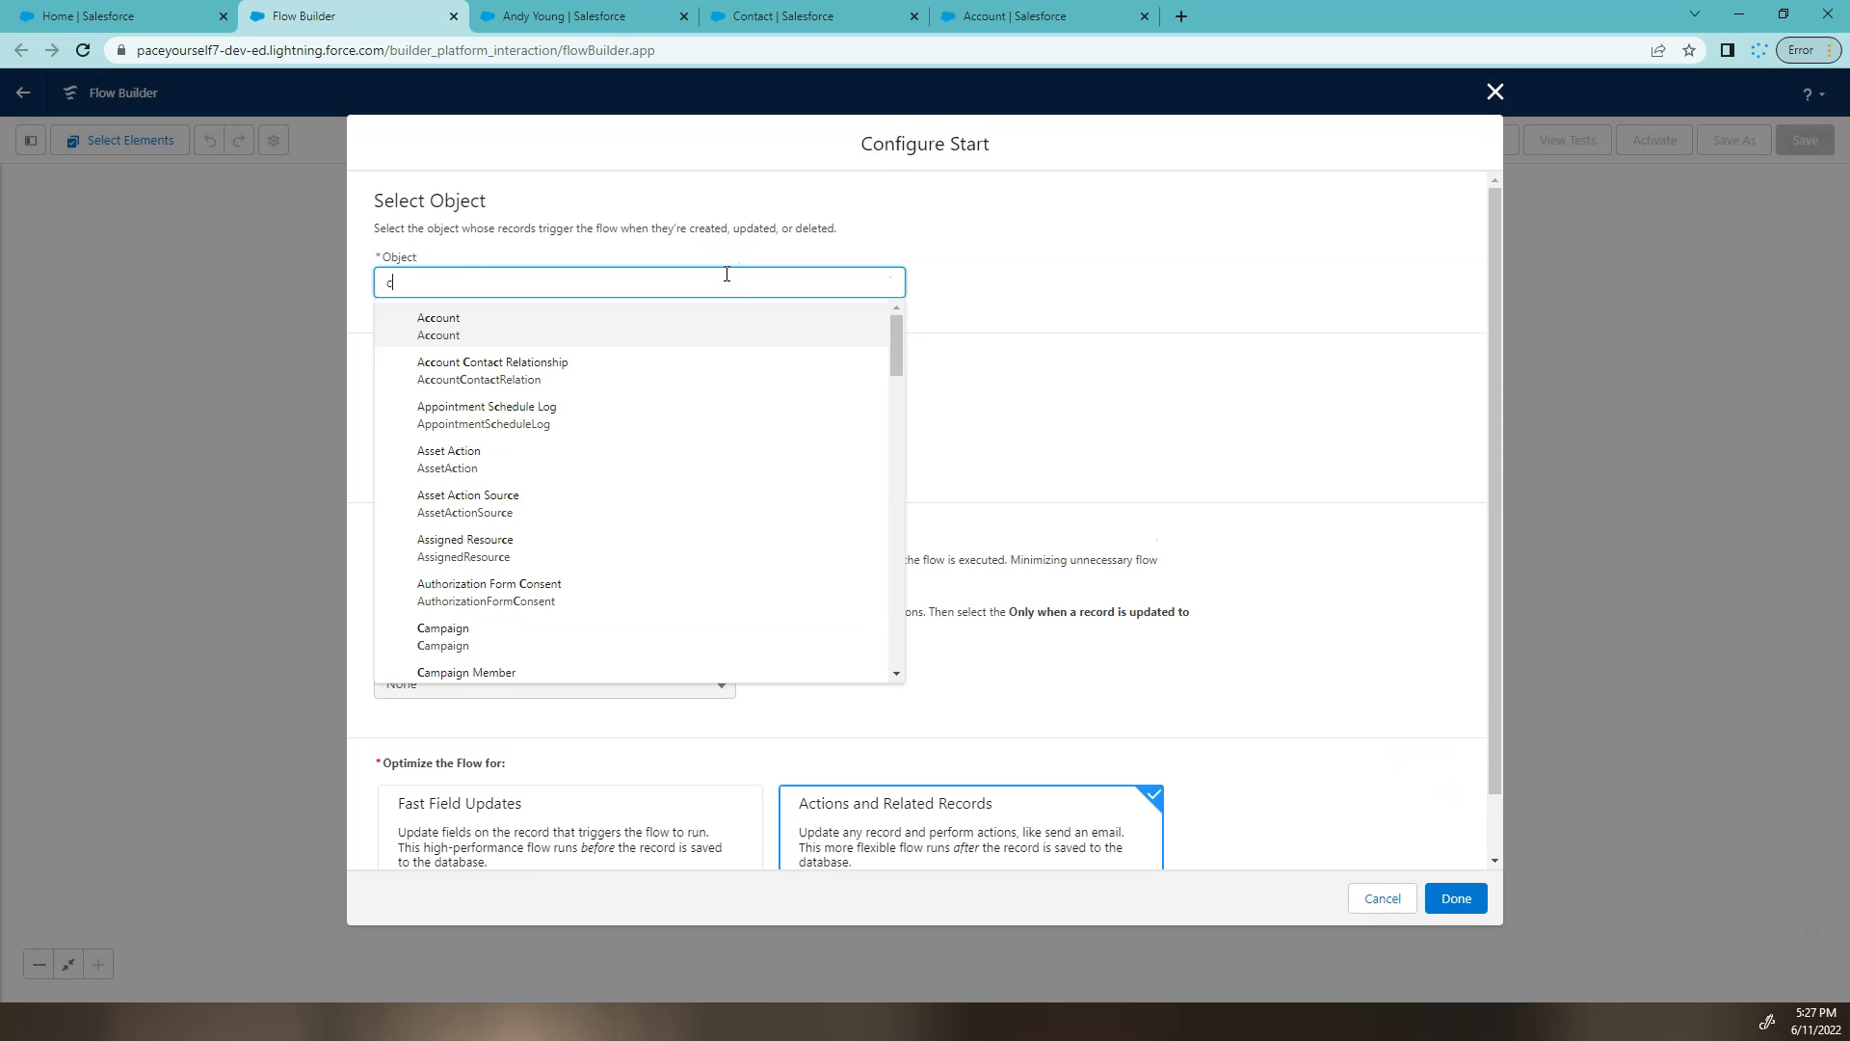
type("ont")
left_click(686, 369)
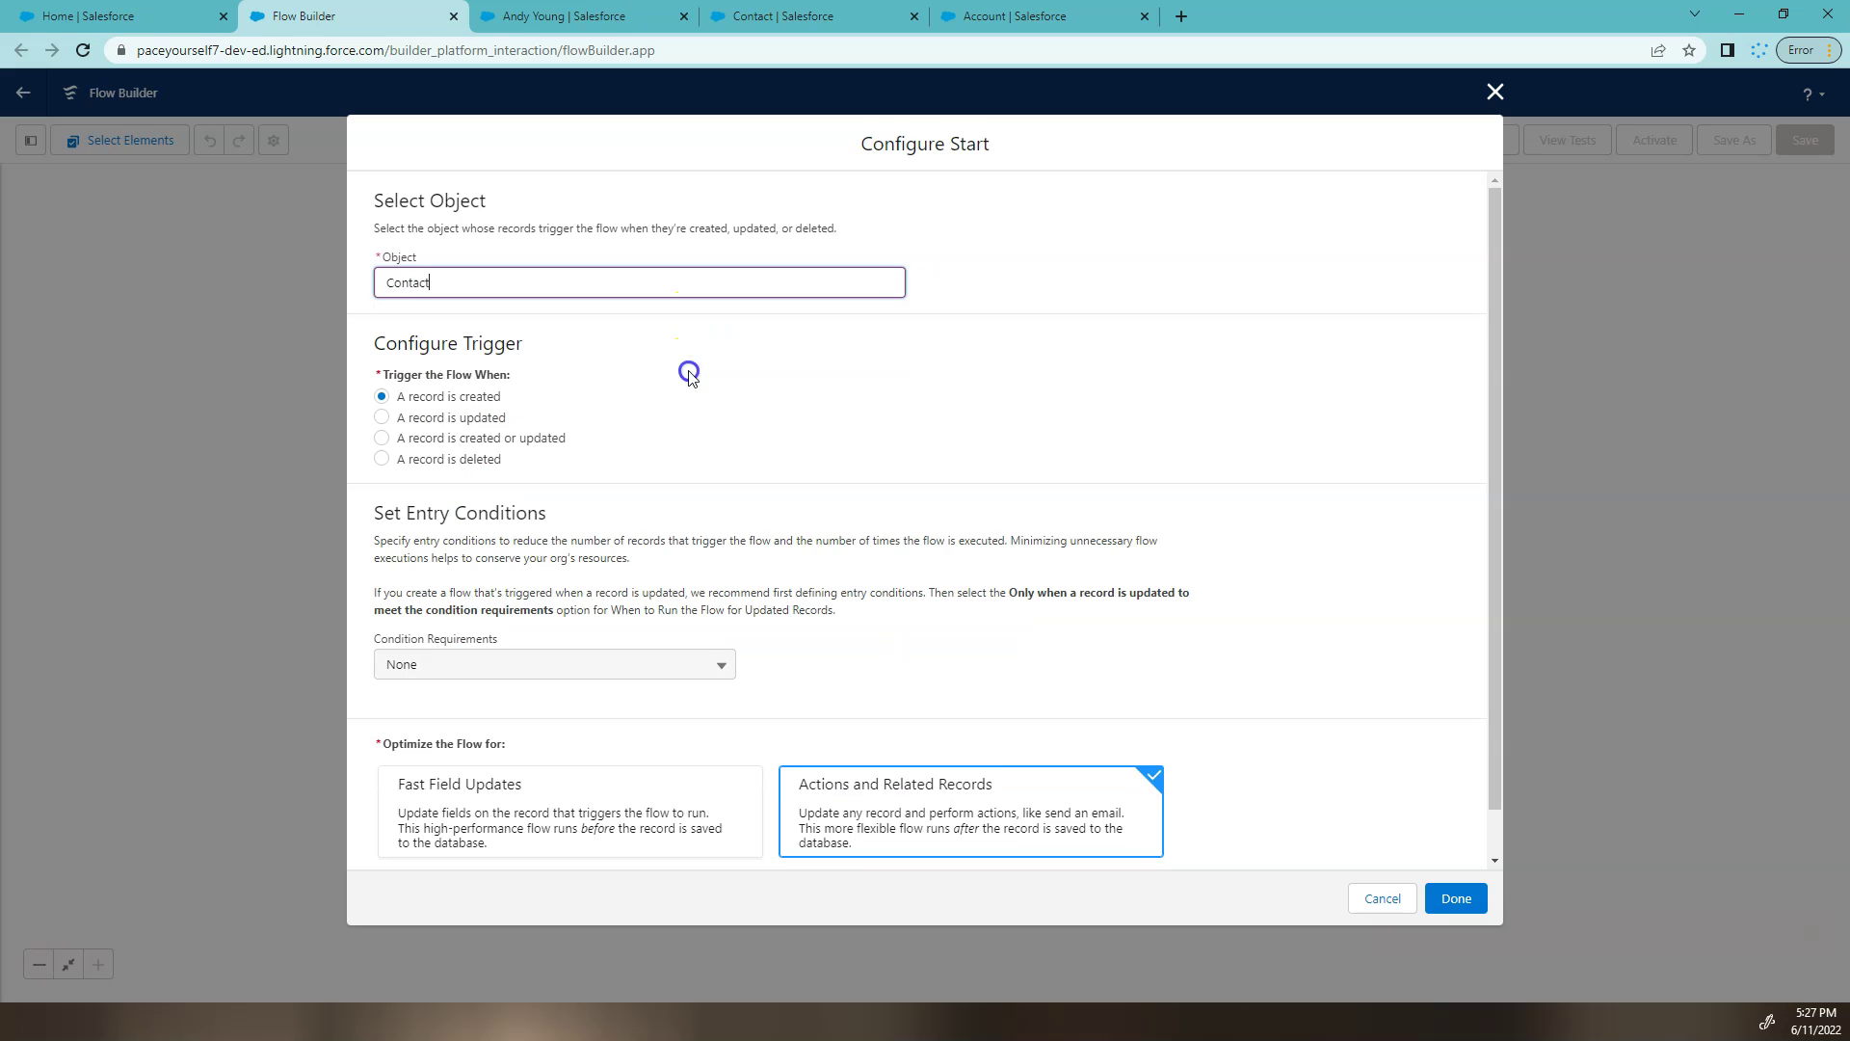
left_click(496, 438)
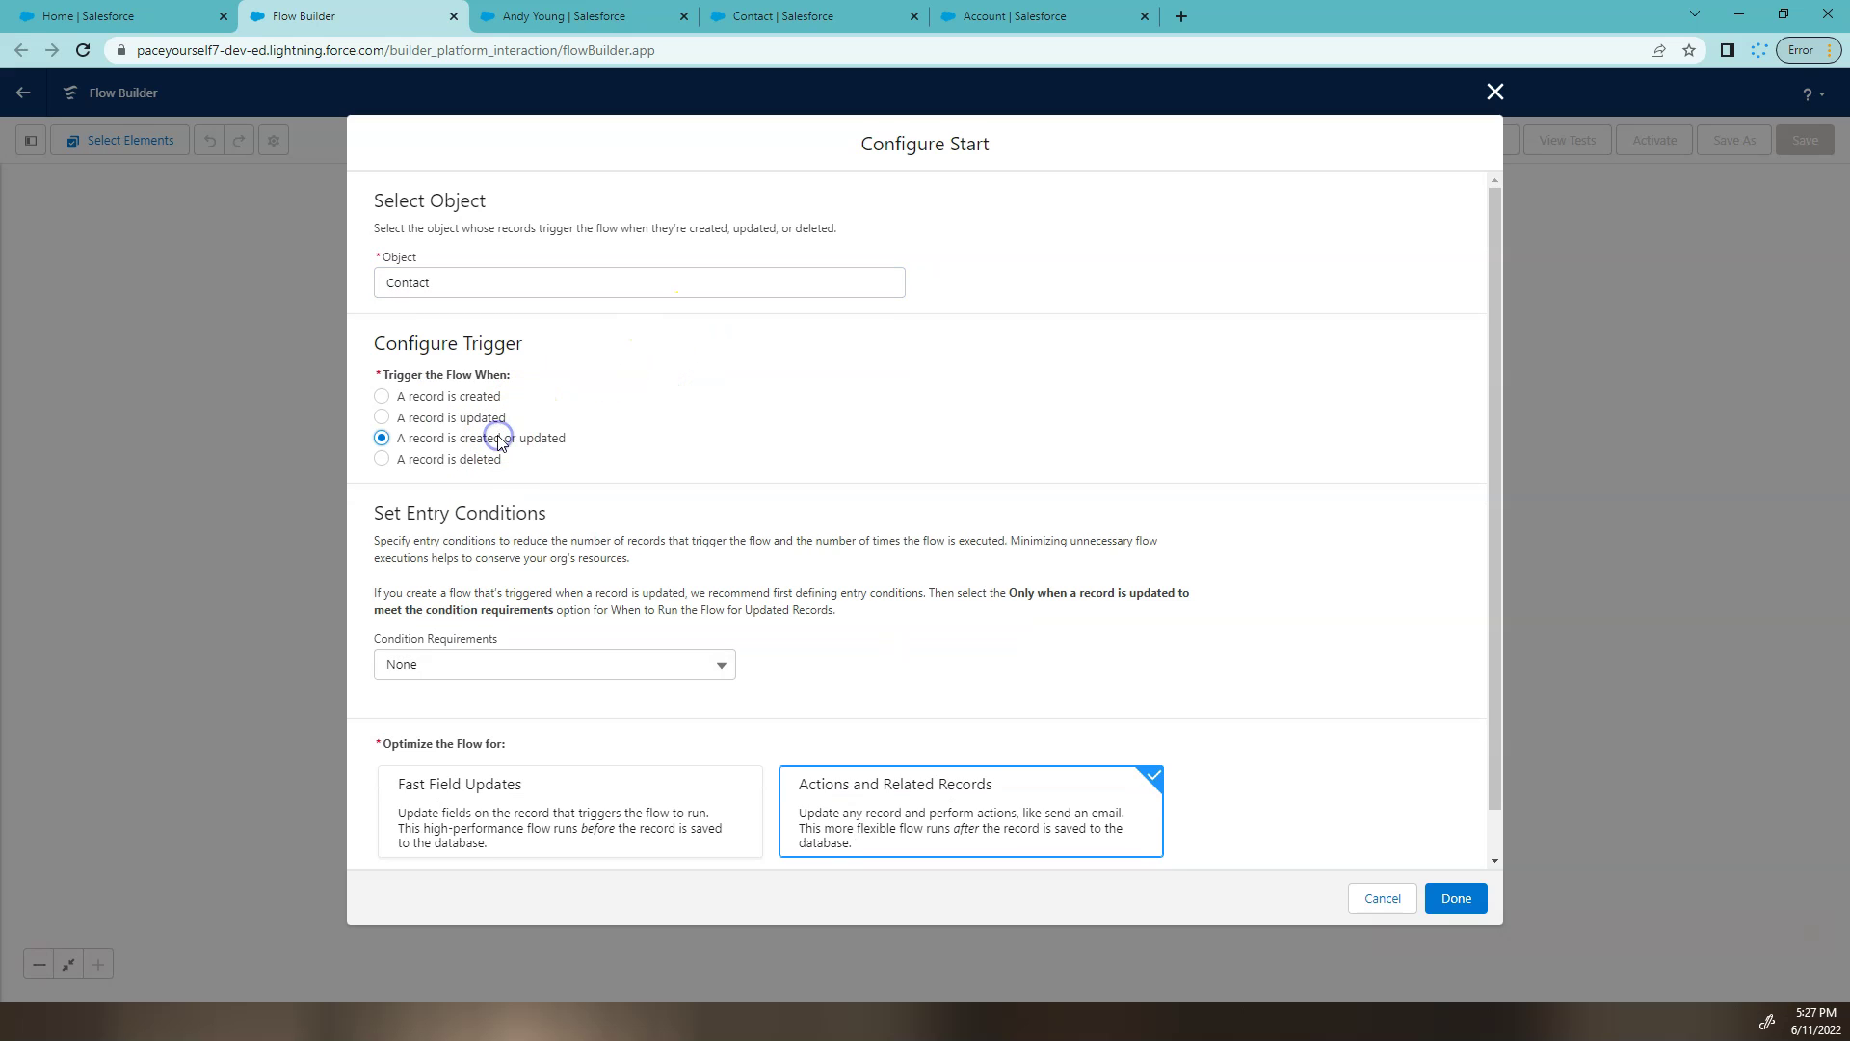
scroll(588, 674, "down", 1)
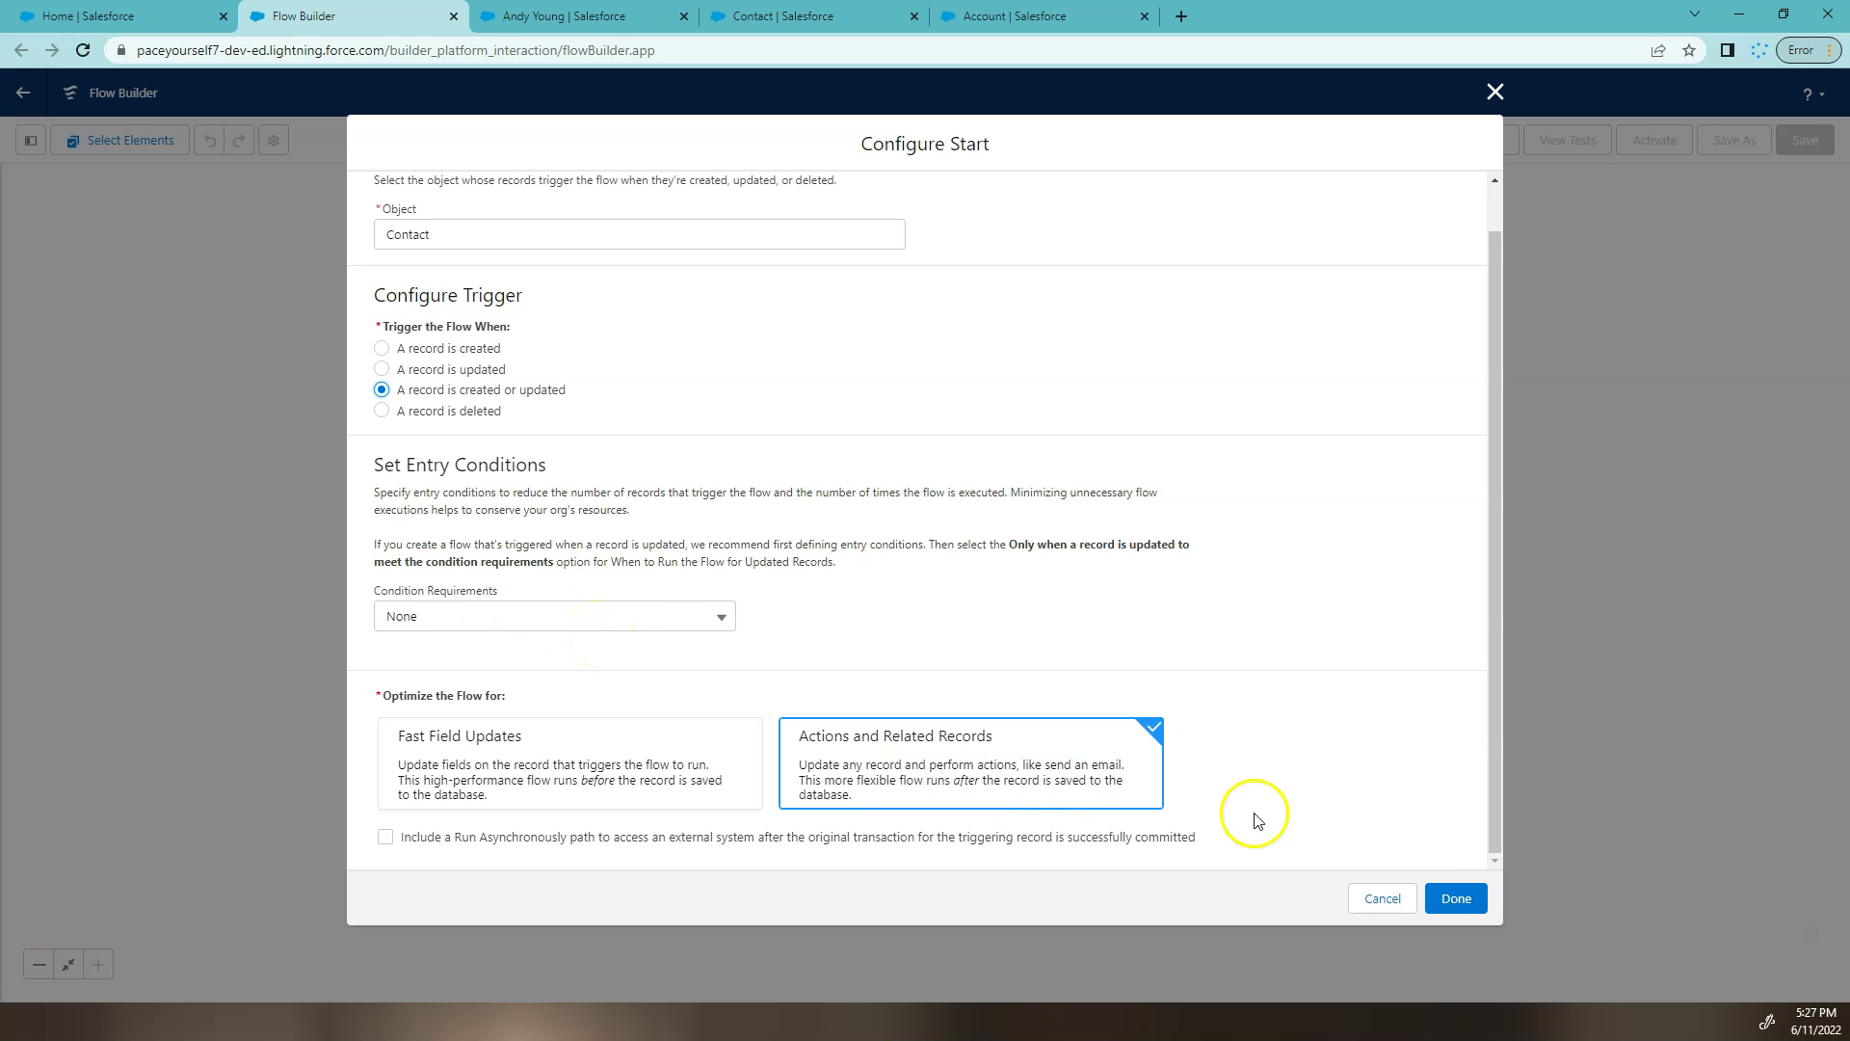
Confirm the start settings and add a Get Records element right after Start
left_click(1459, 898)
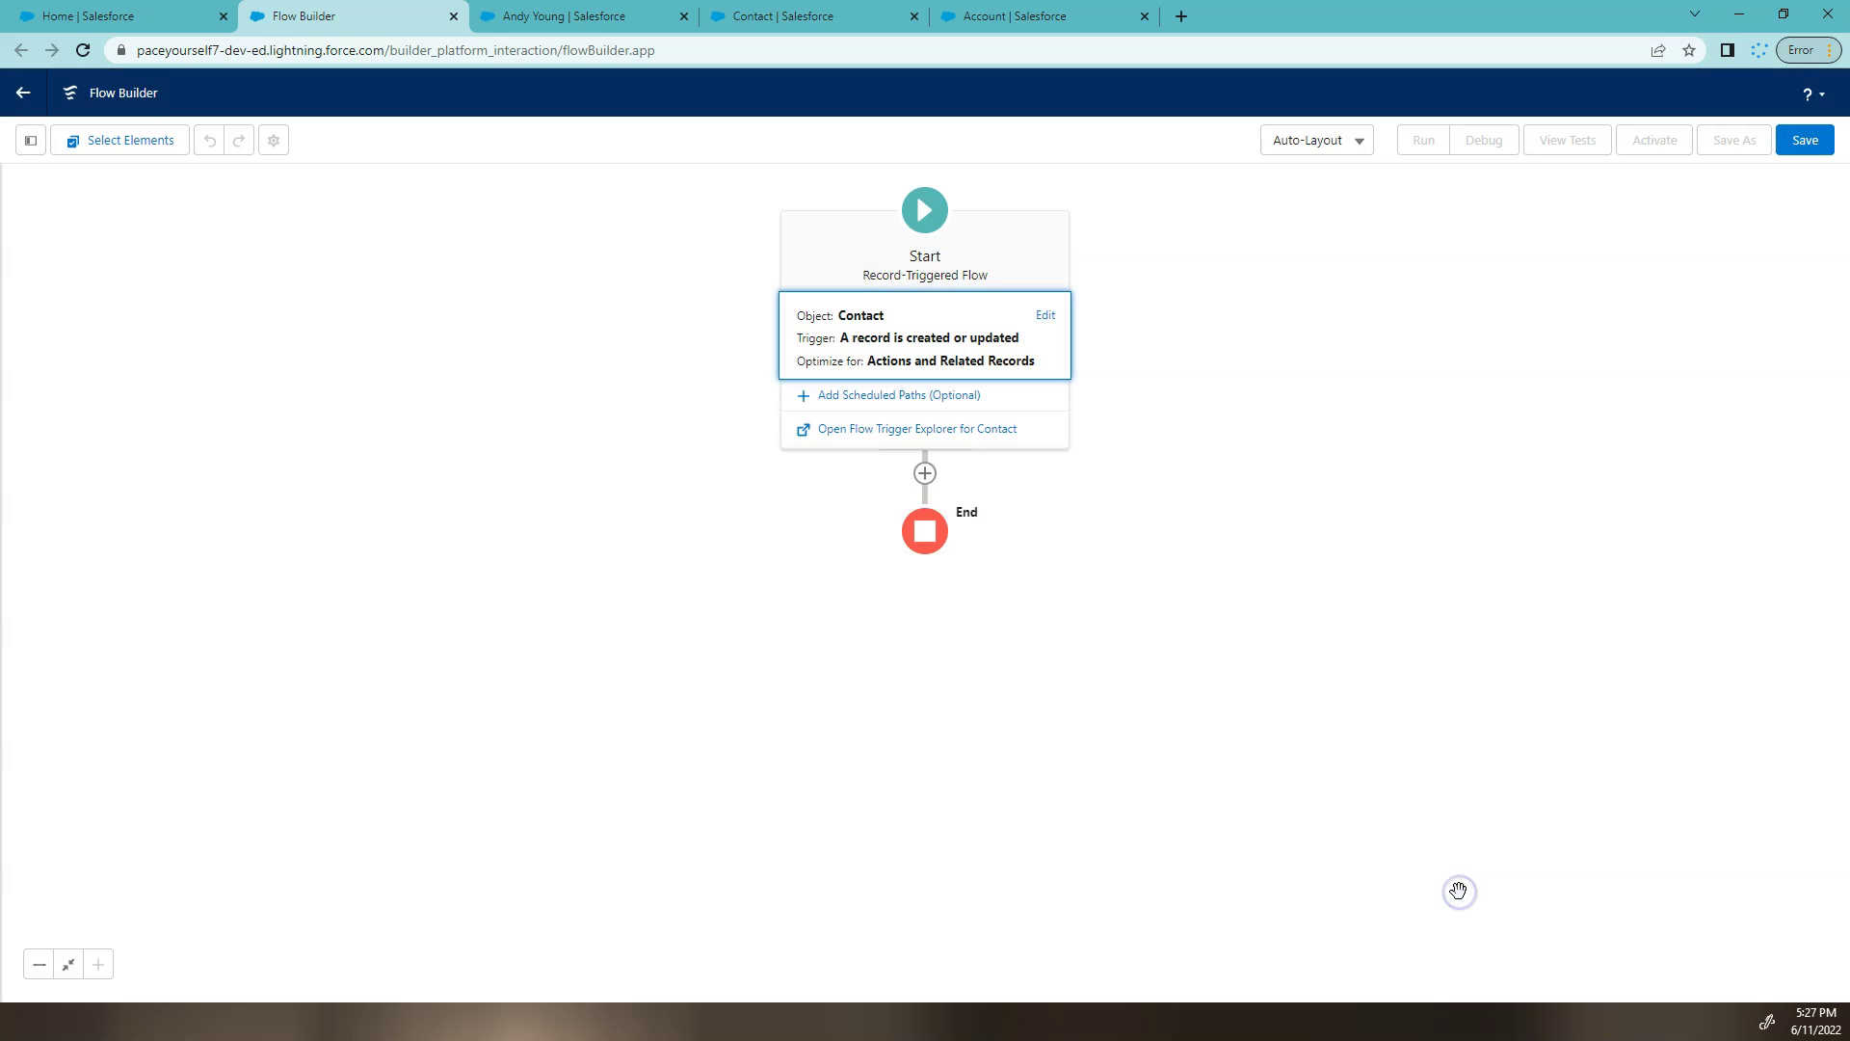
left_click(925, 475)
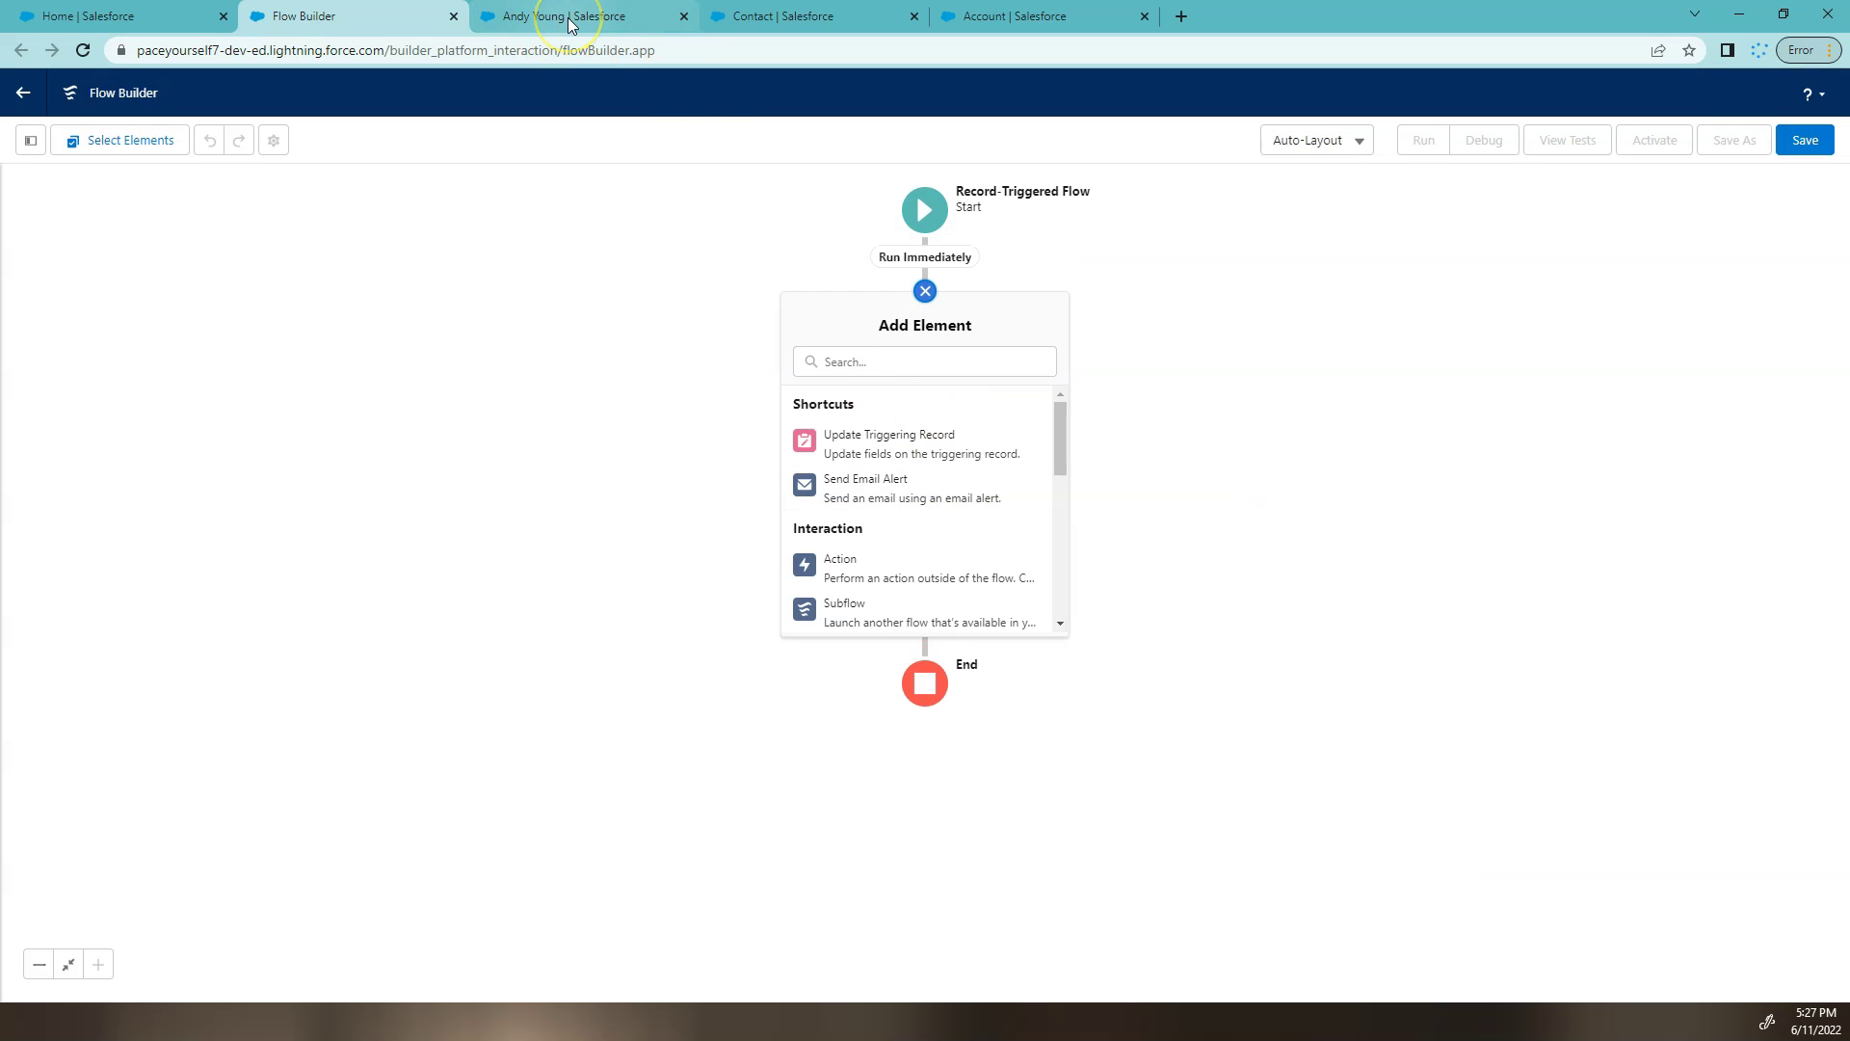
mouse_move(568, 23)
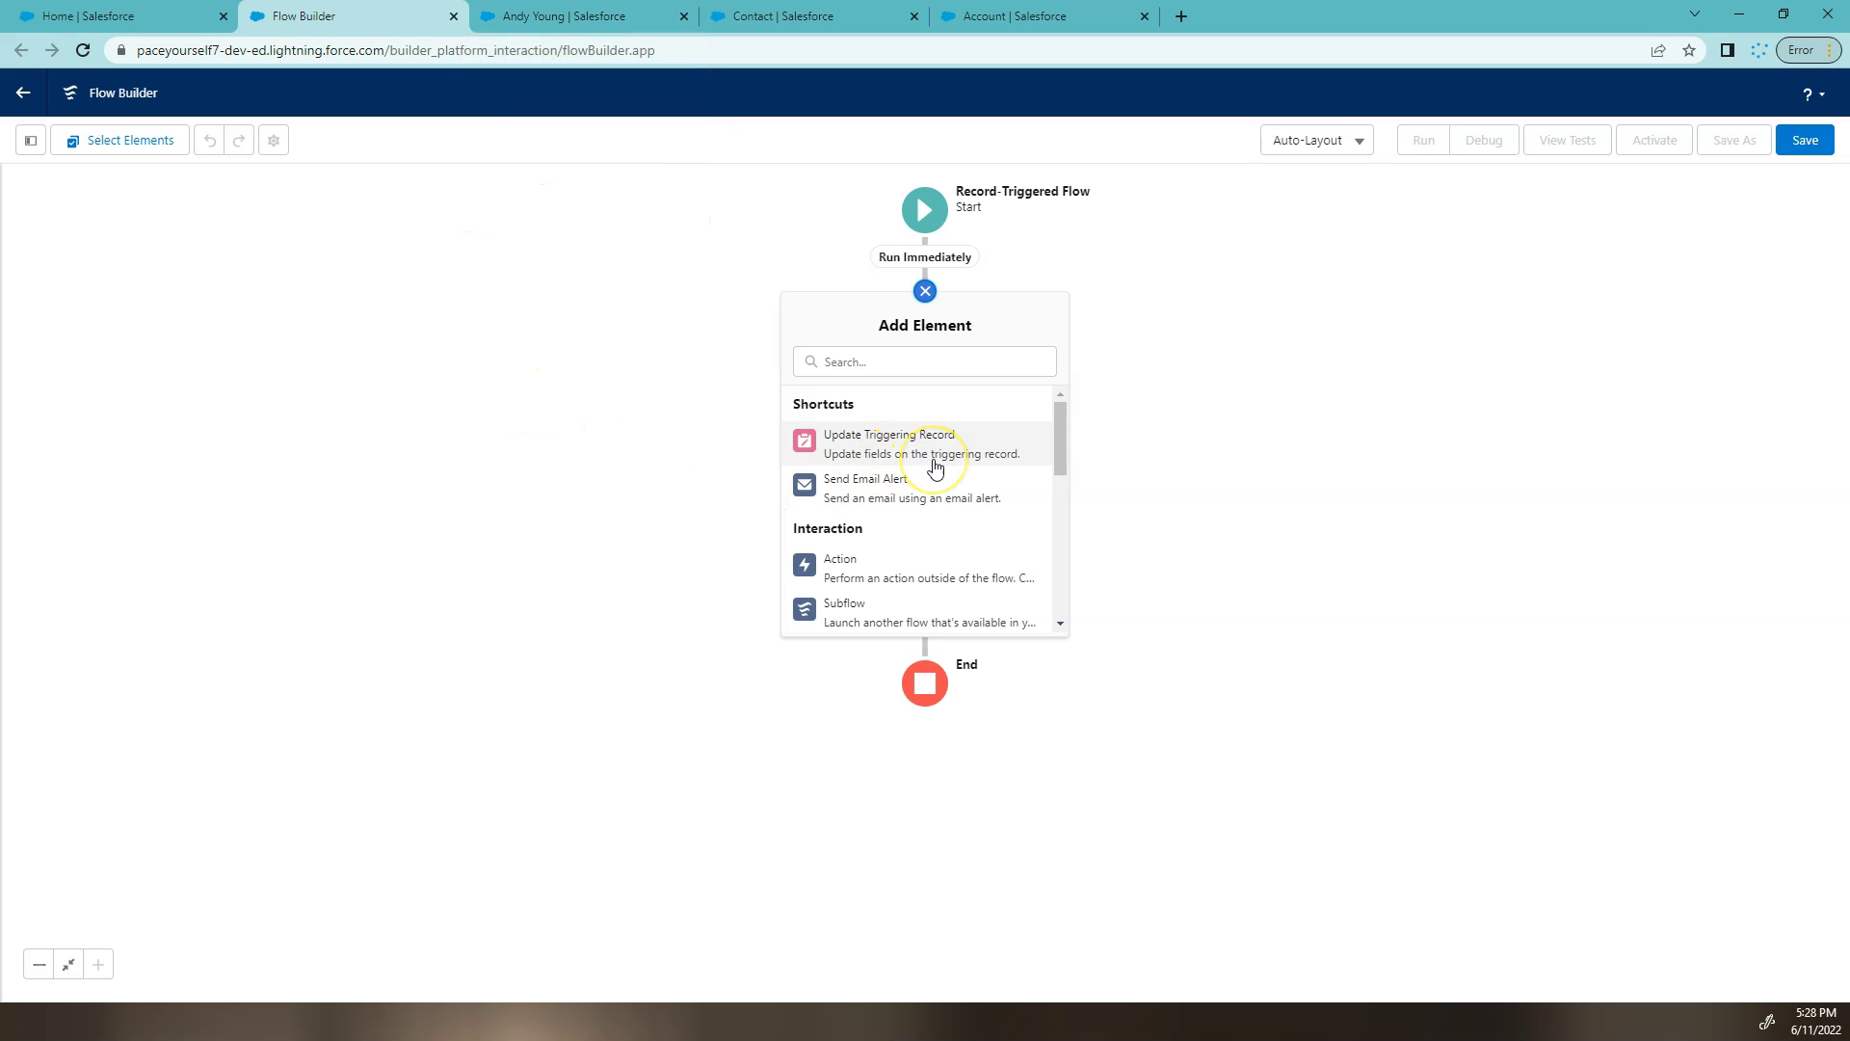
scroll(935, 467, "down", 5)
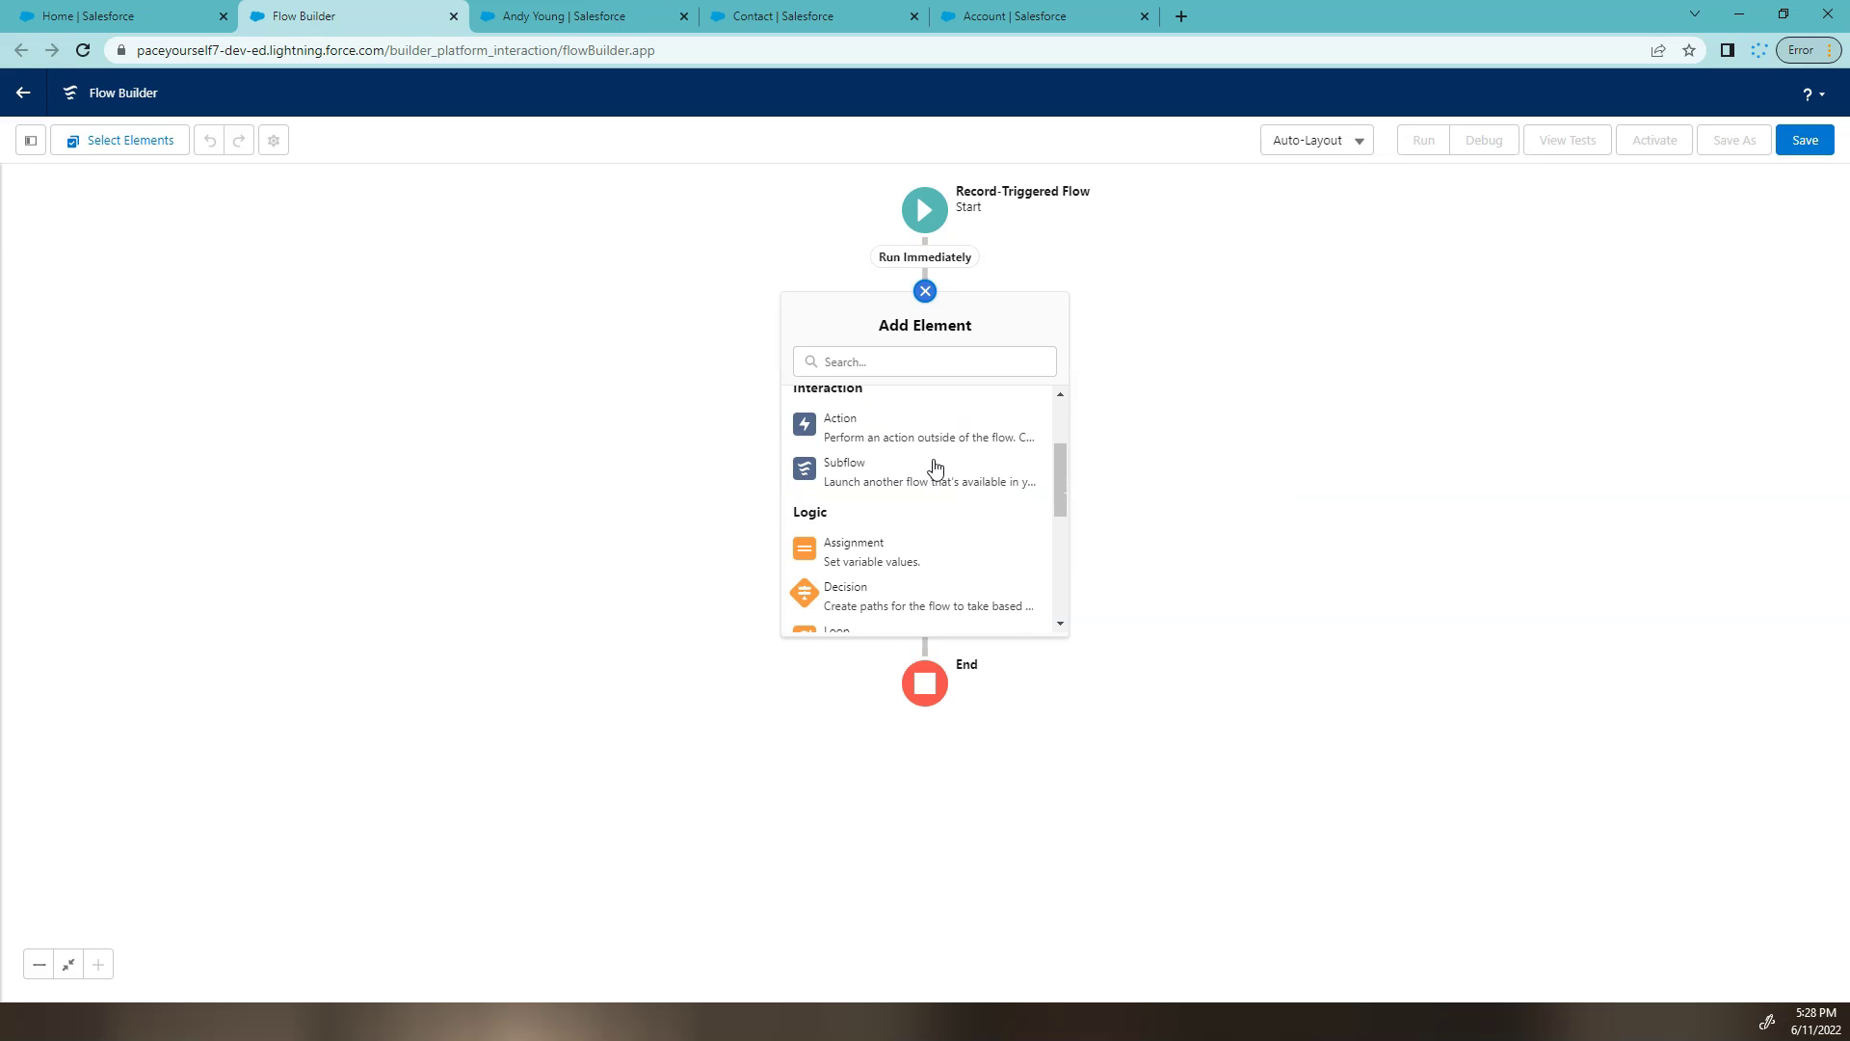
scroll(934, 468, "down", 4)
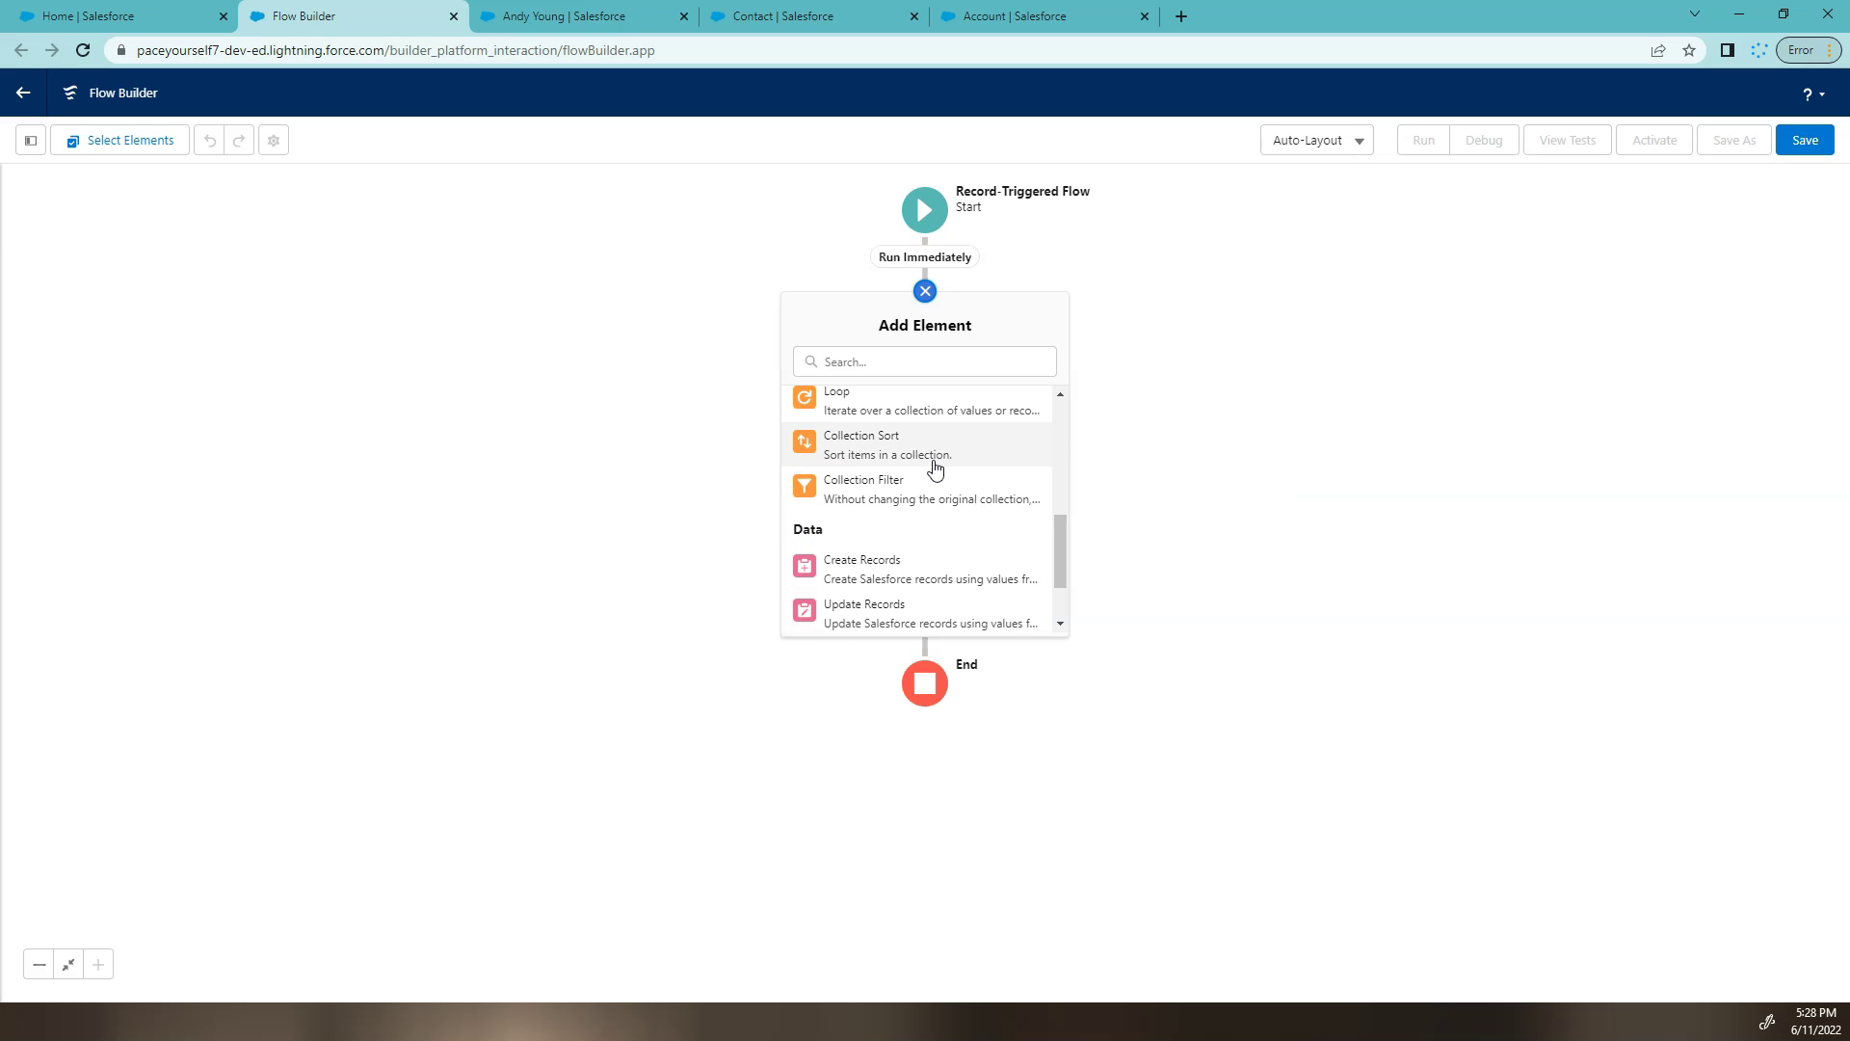
left_click(915, 567)
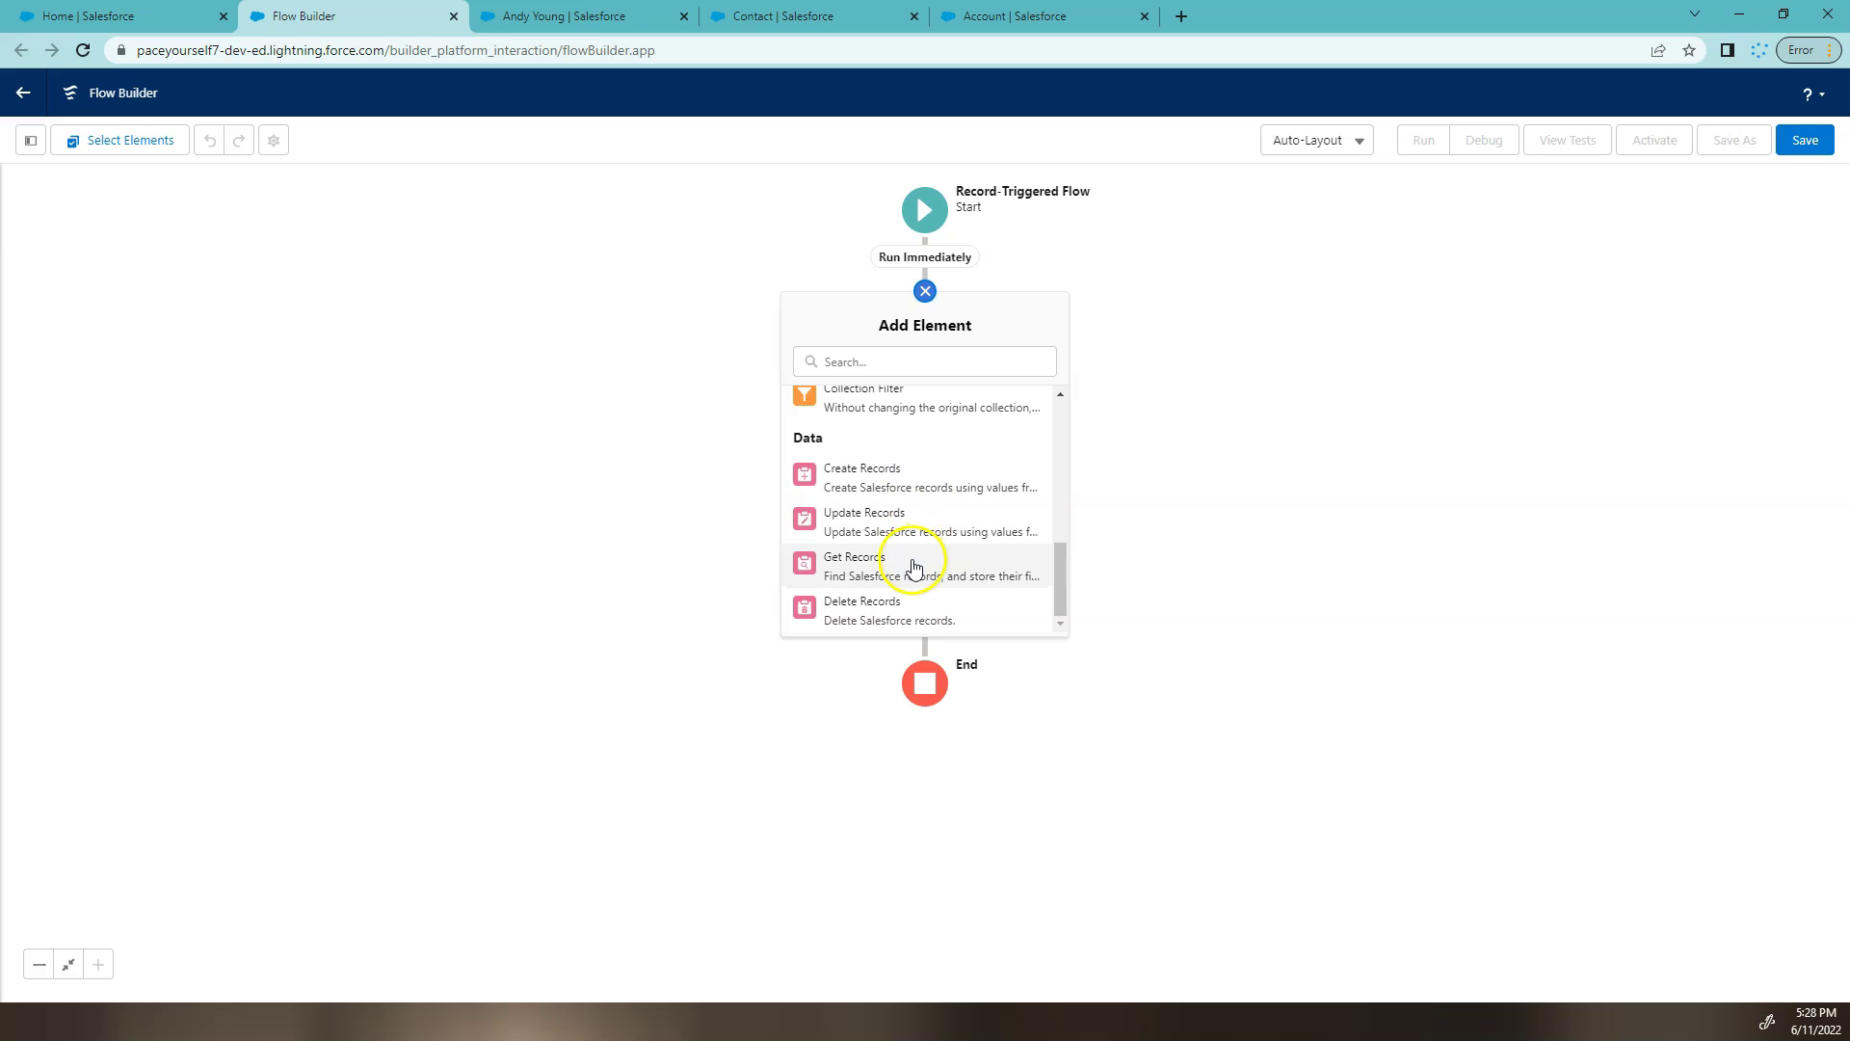
Label the element 'Get Related accounts' and query Account Contact Relationship records
left_click(682, 436)
type("Get Related accounts")
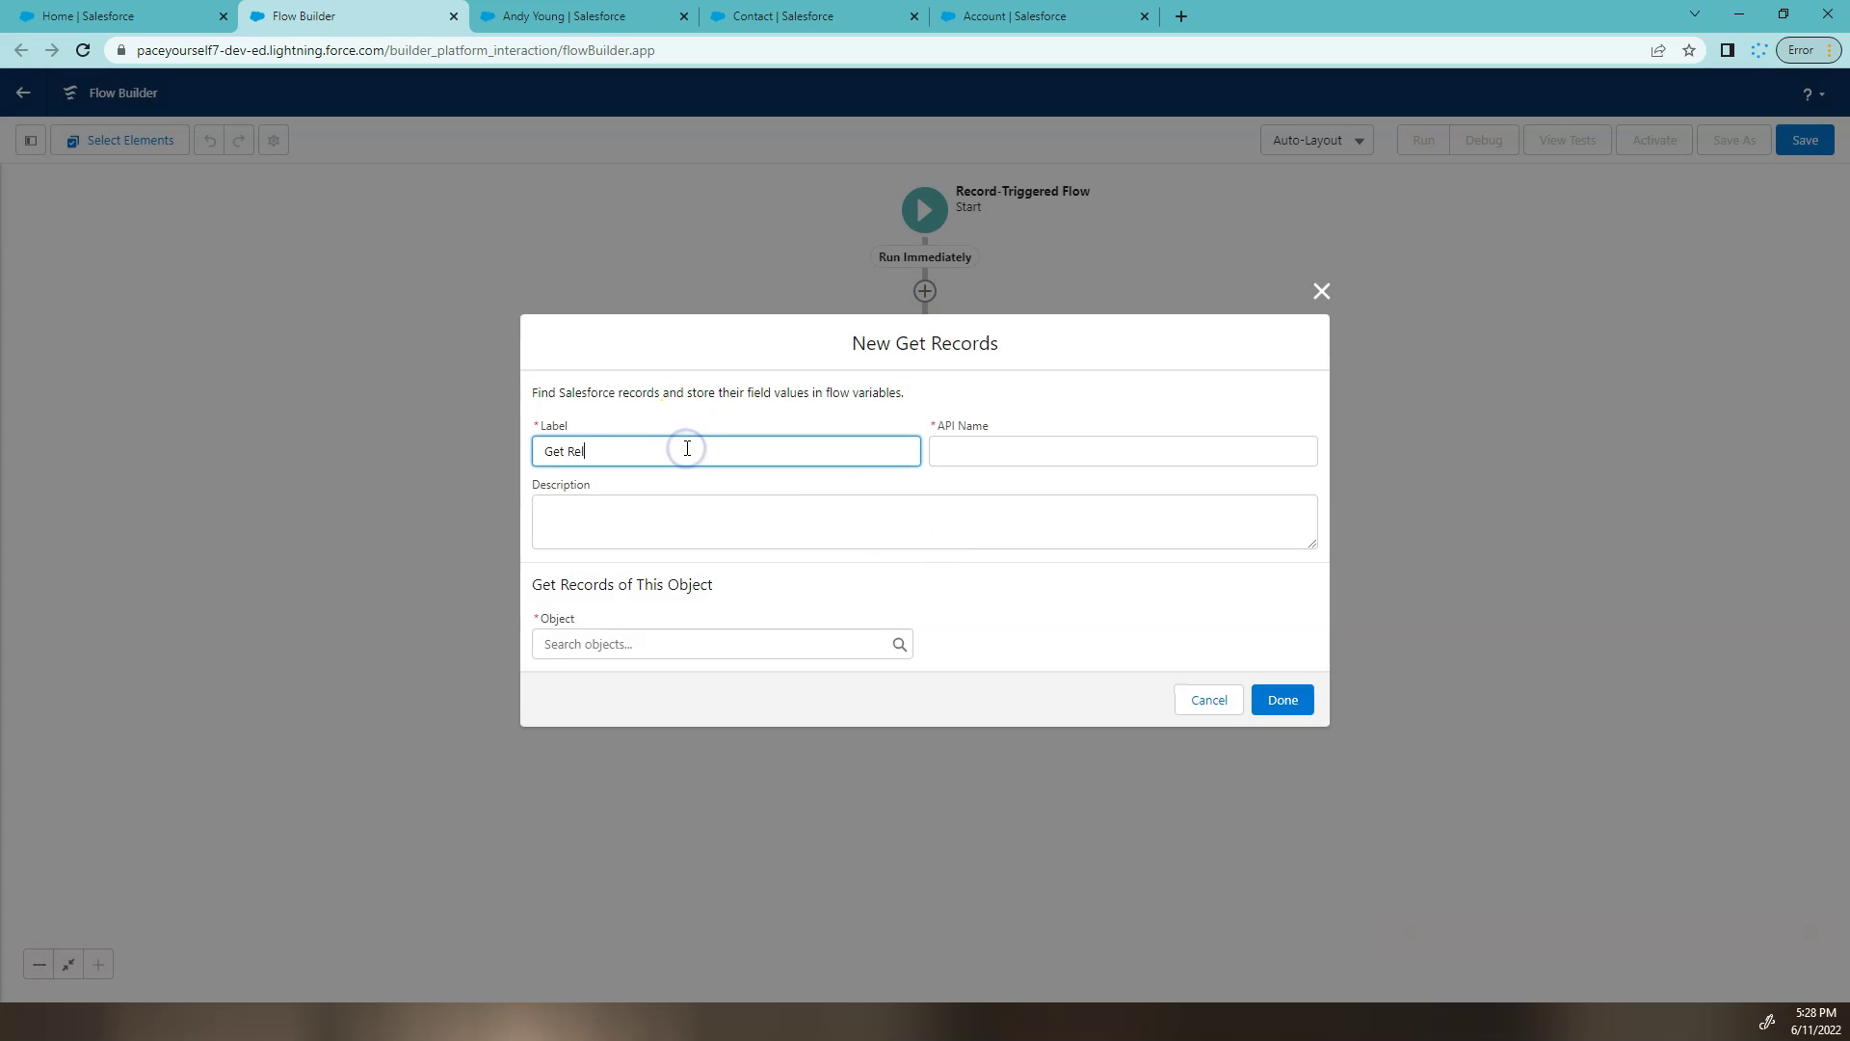
left_click(678, 644)
type("acc")
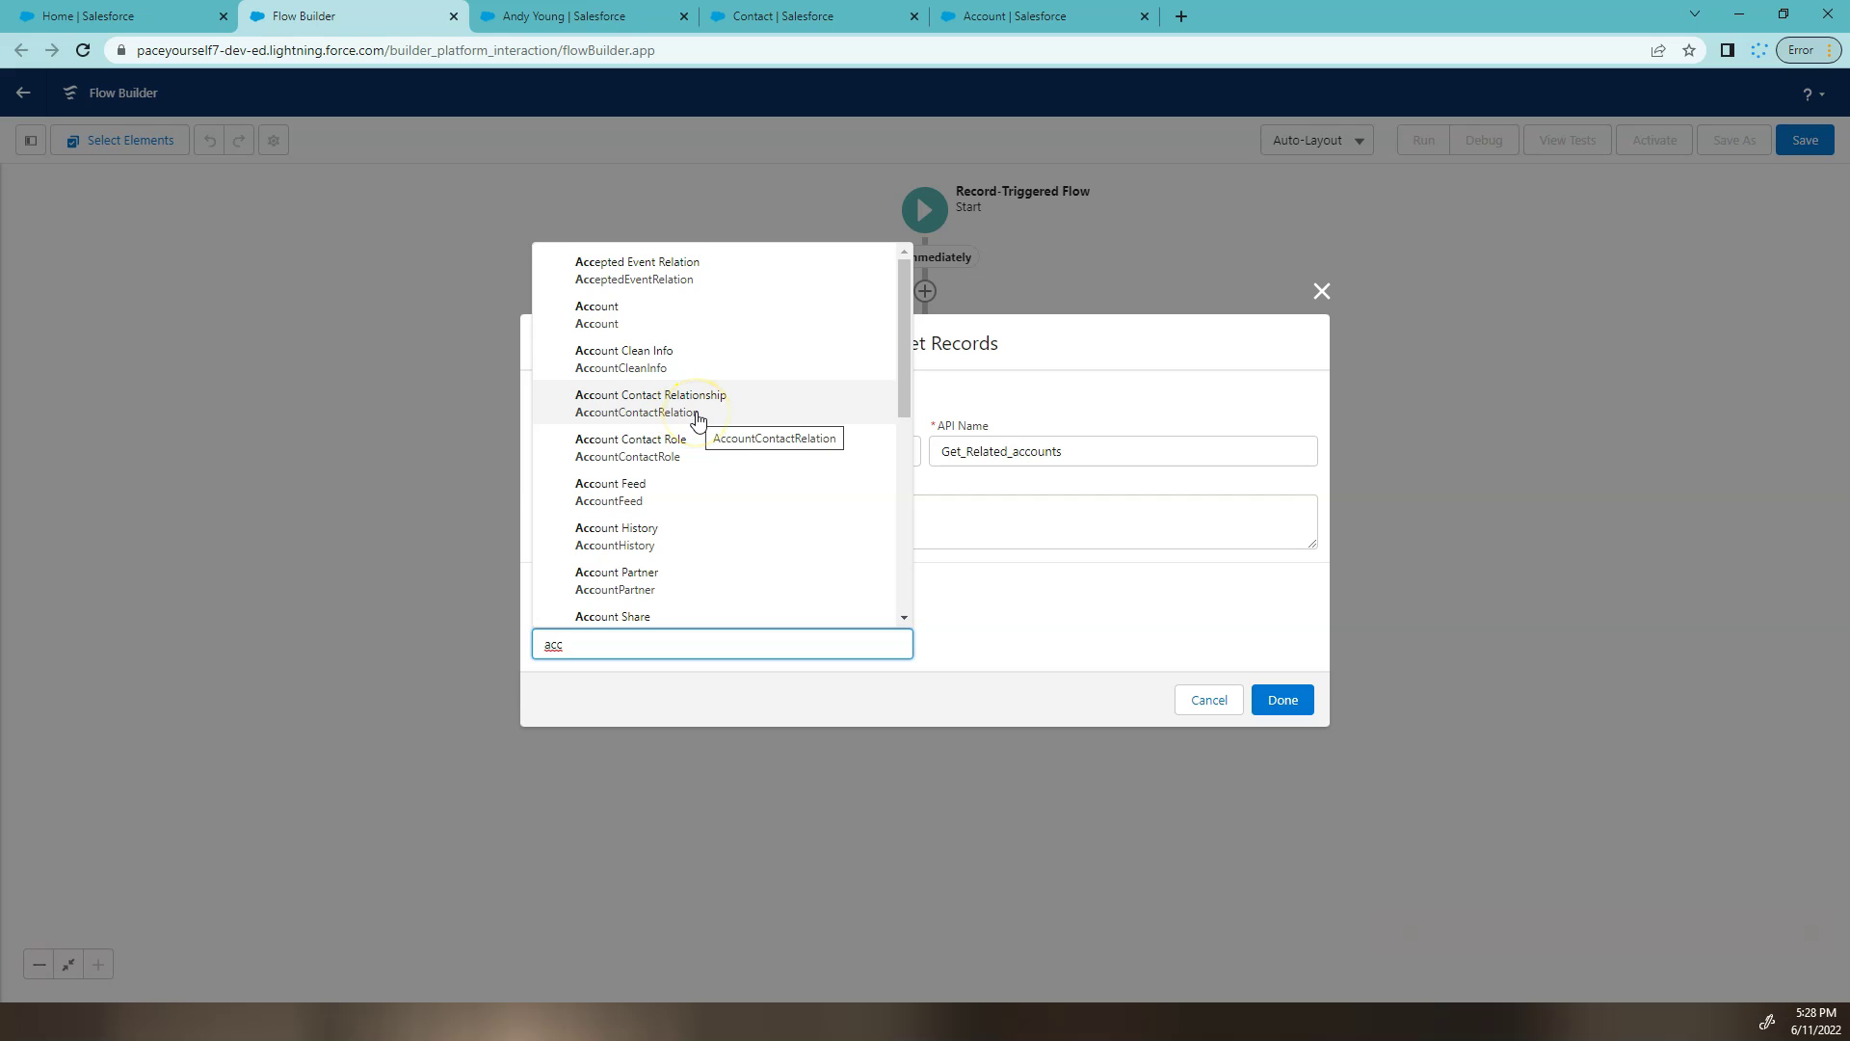
left_click(695, 419)
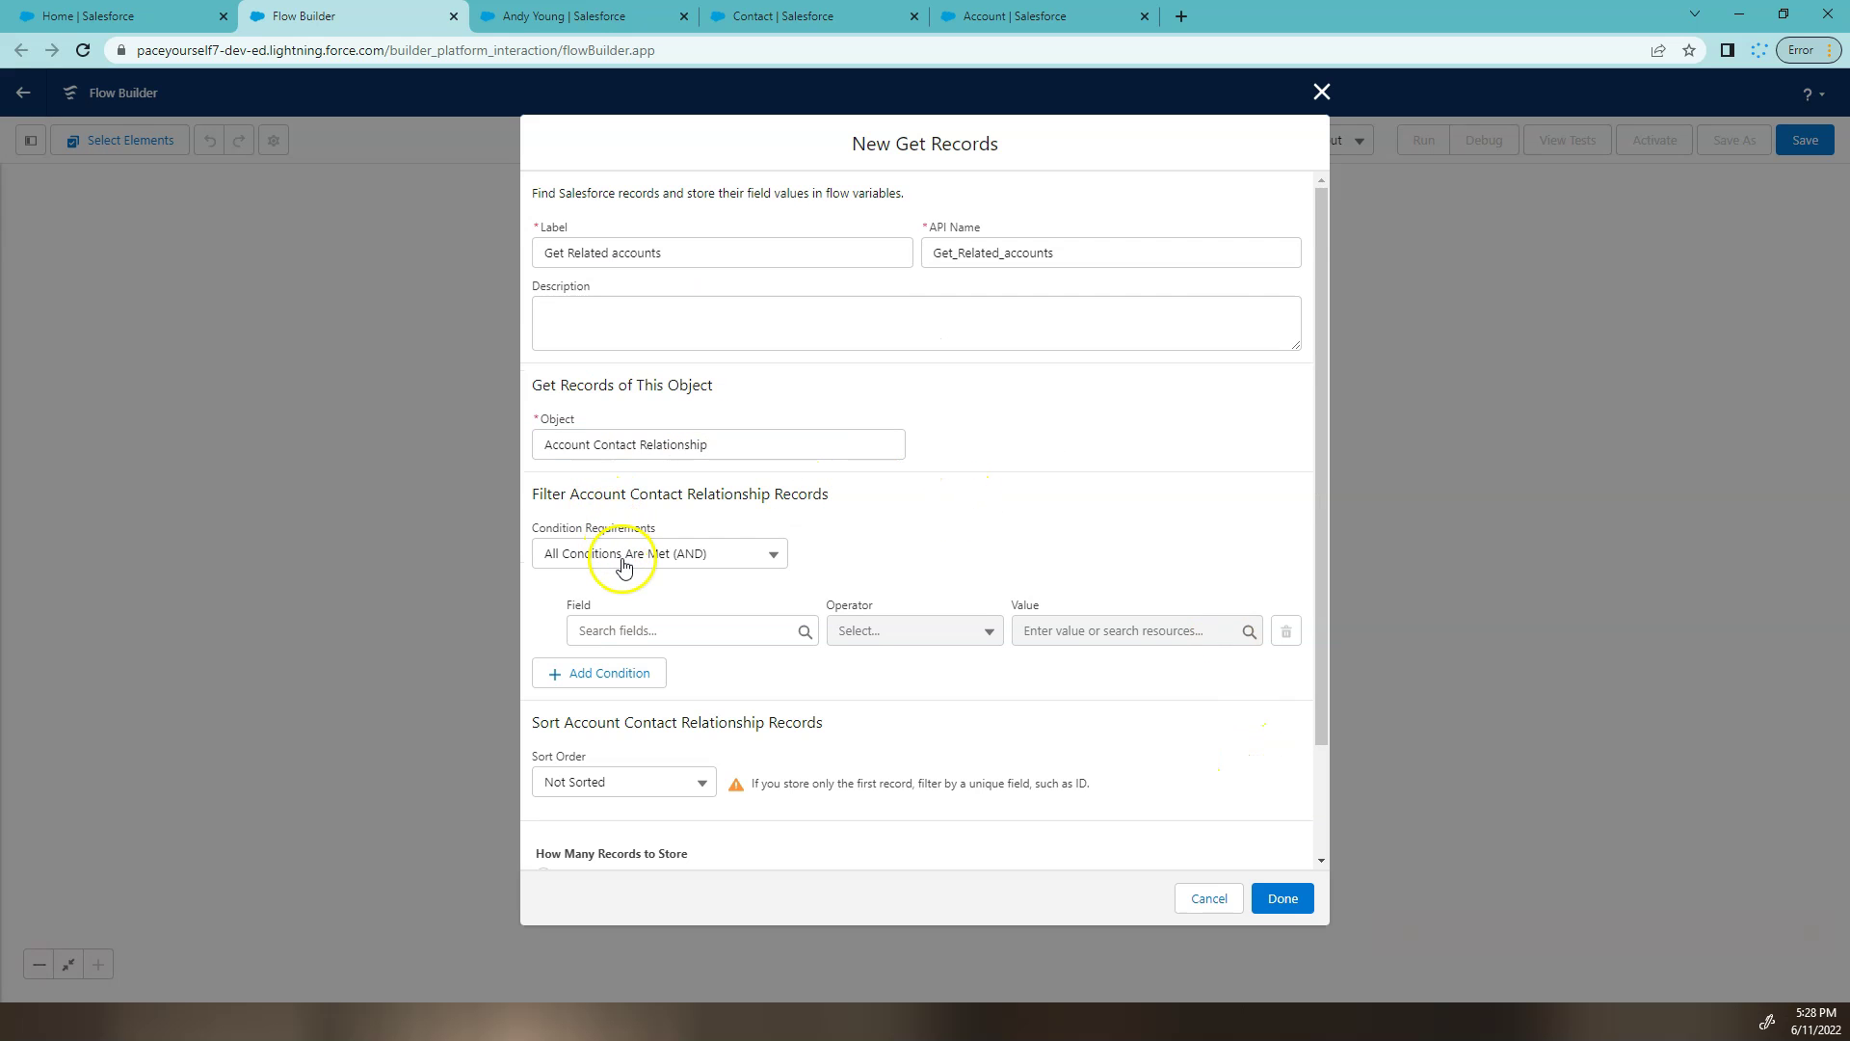
Filter by ContactId equals $Record Id, store all records, and save
left_click(662, 641)
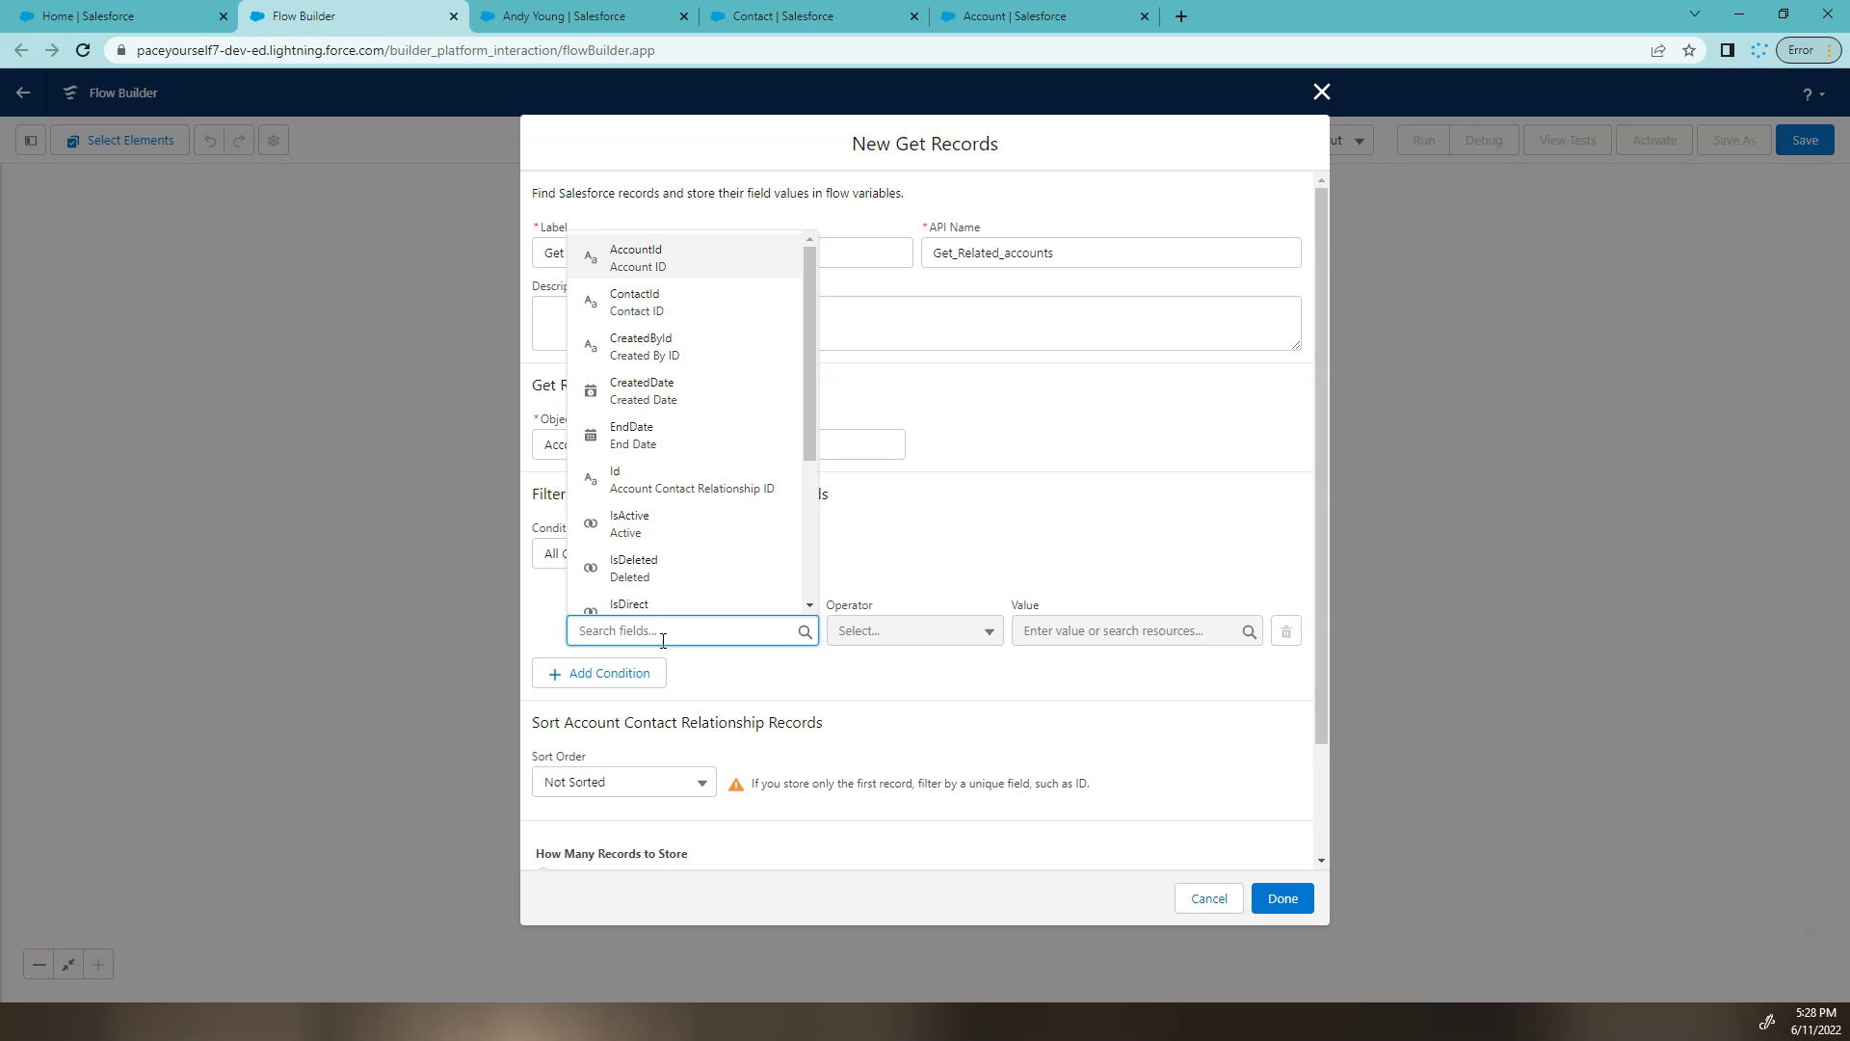
left_click(648, 297)
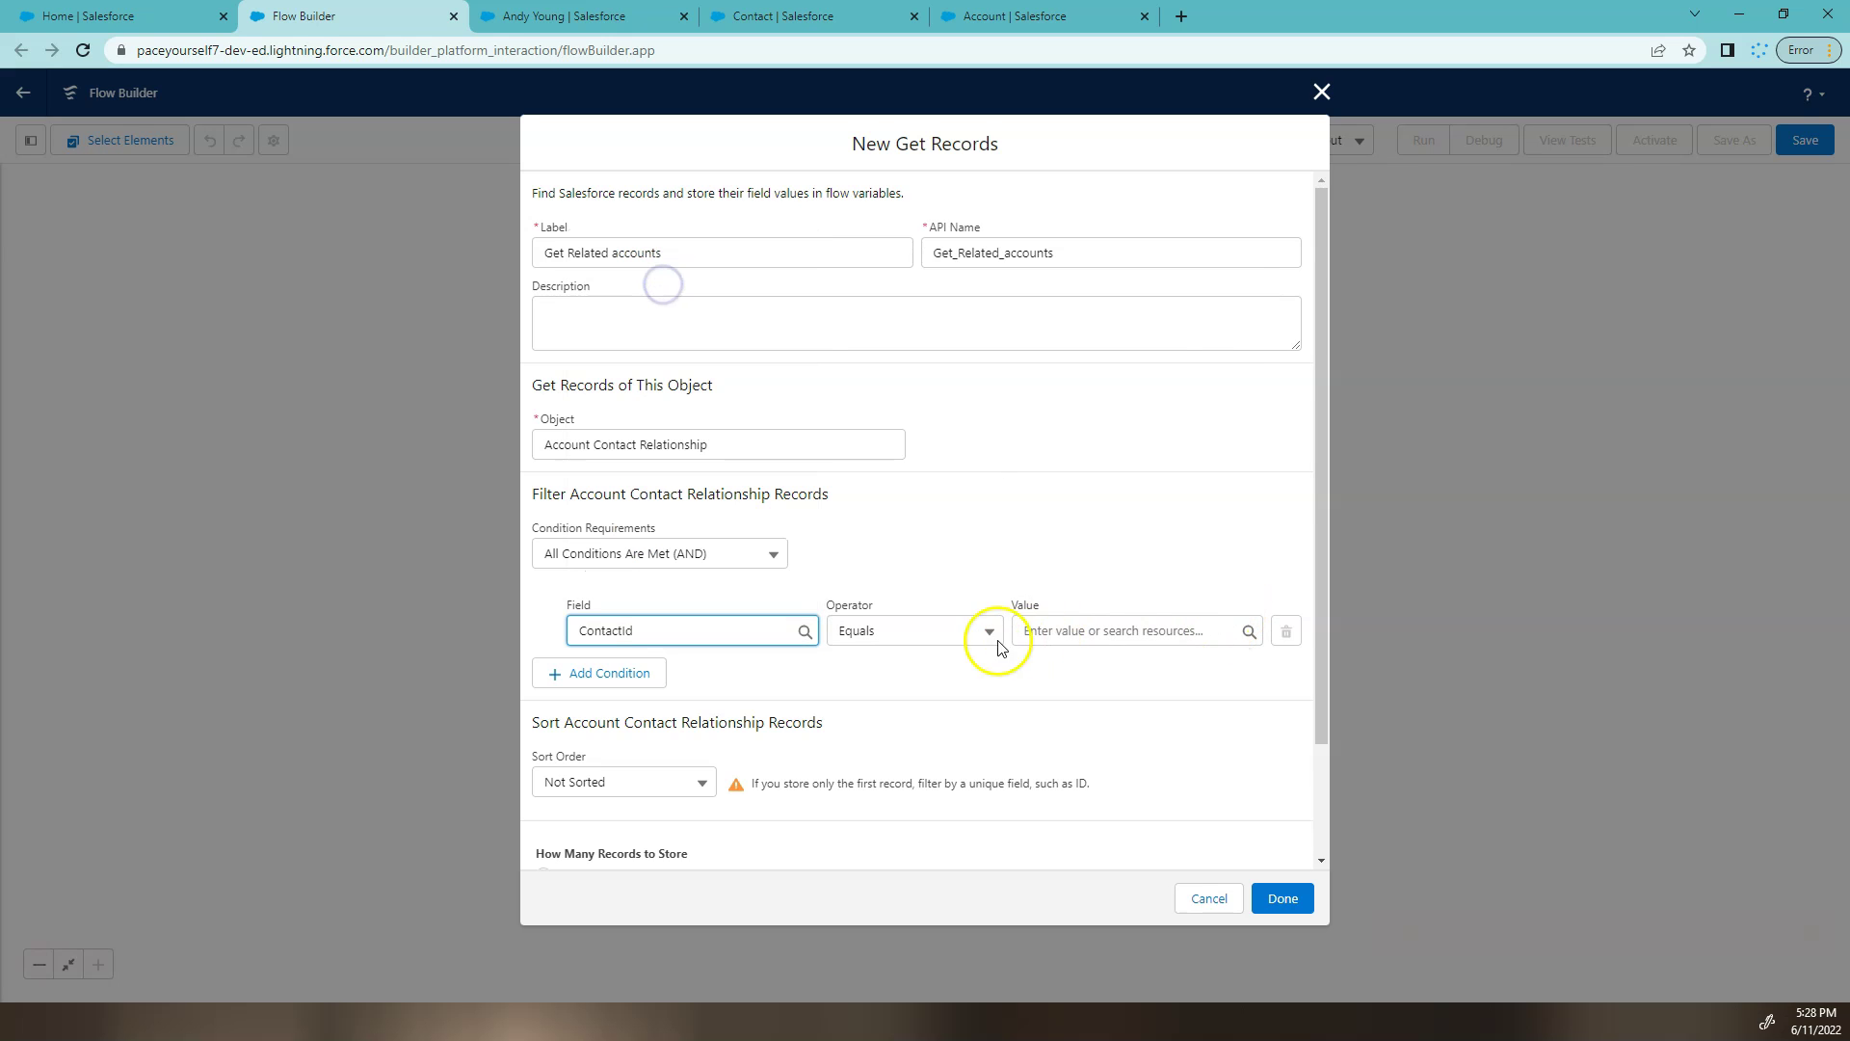
left_click(1083, 641)
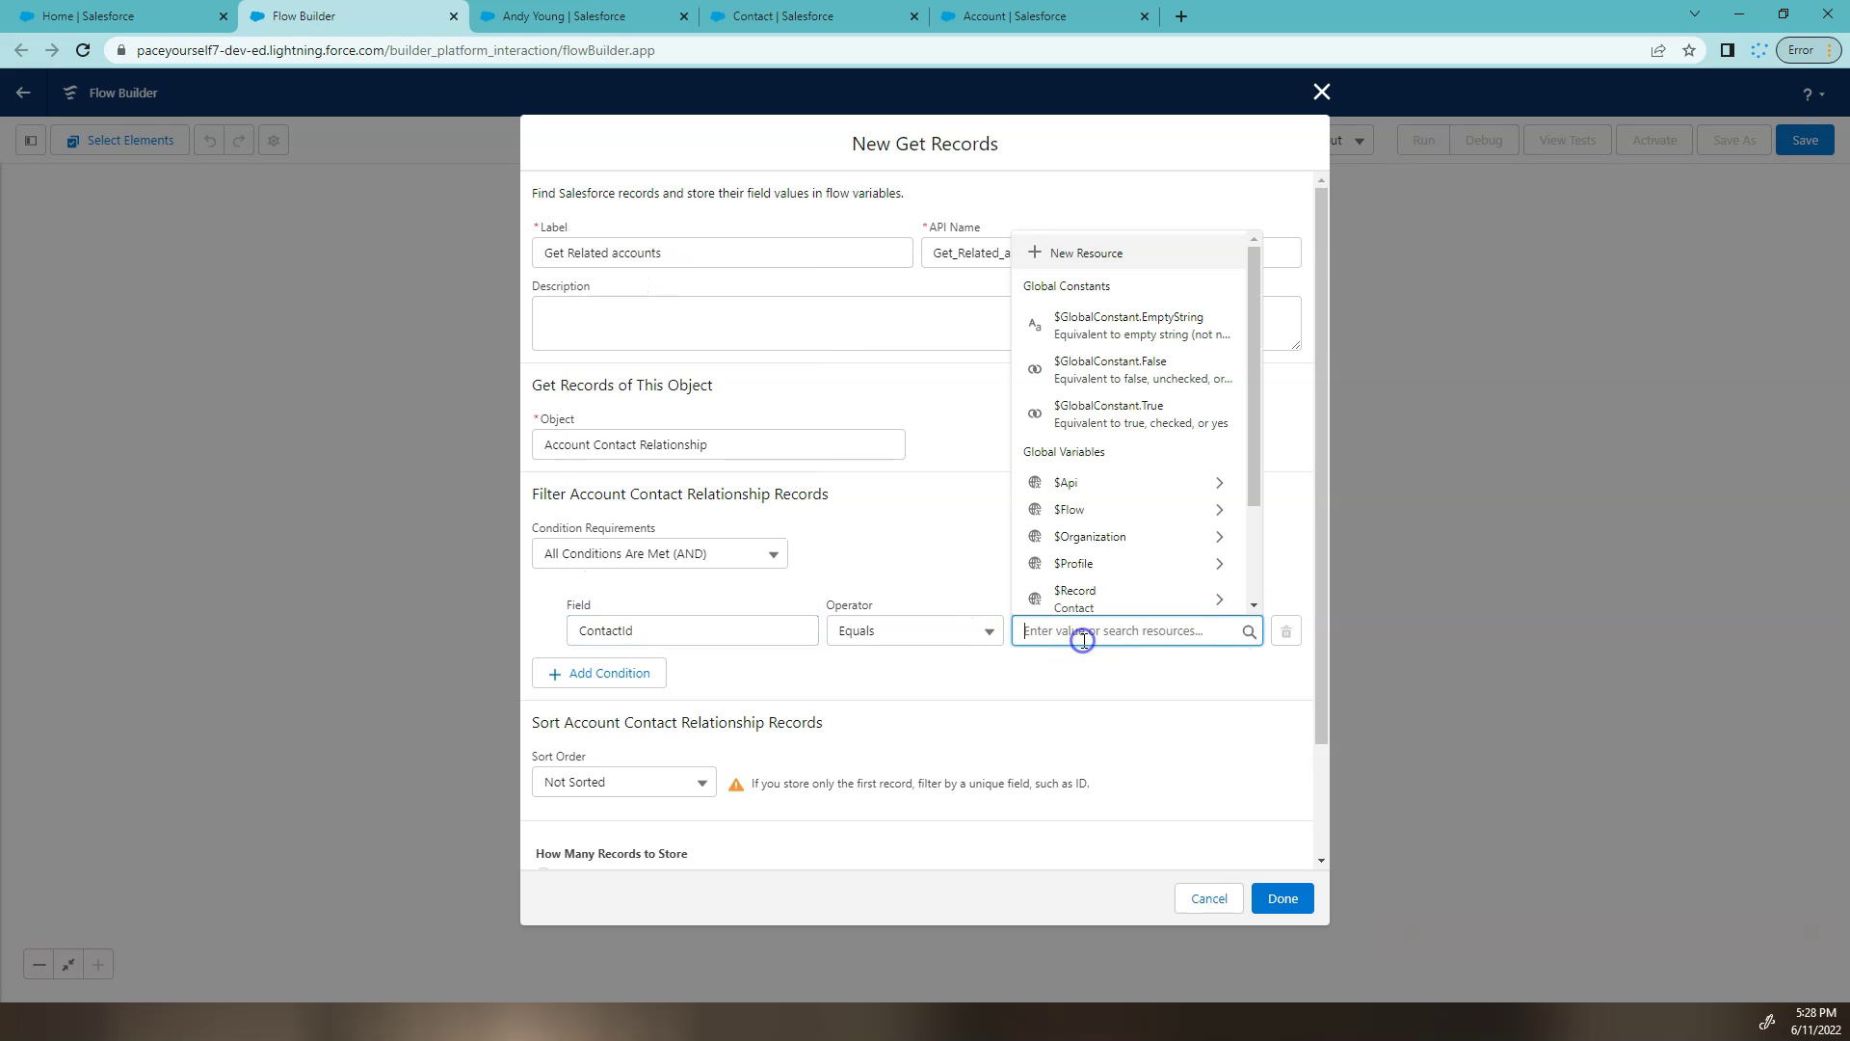
scroll(1217, 470, "down", 2)
left_click(1217, 470)
scroll(1176, 298, "down", 5)
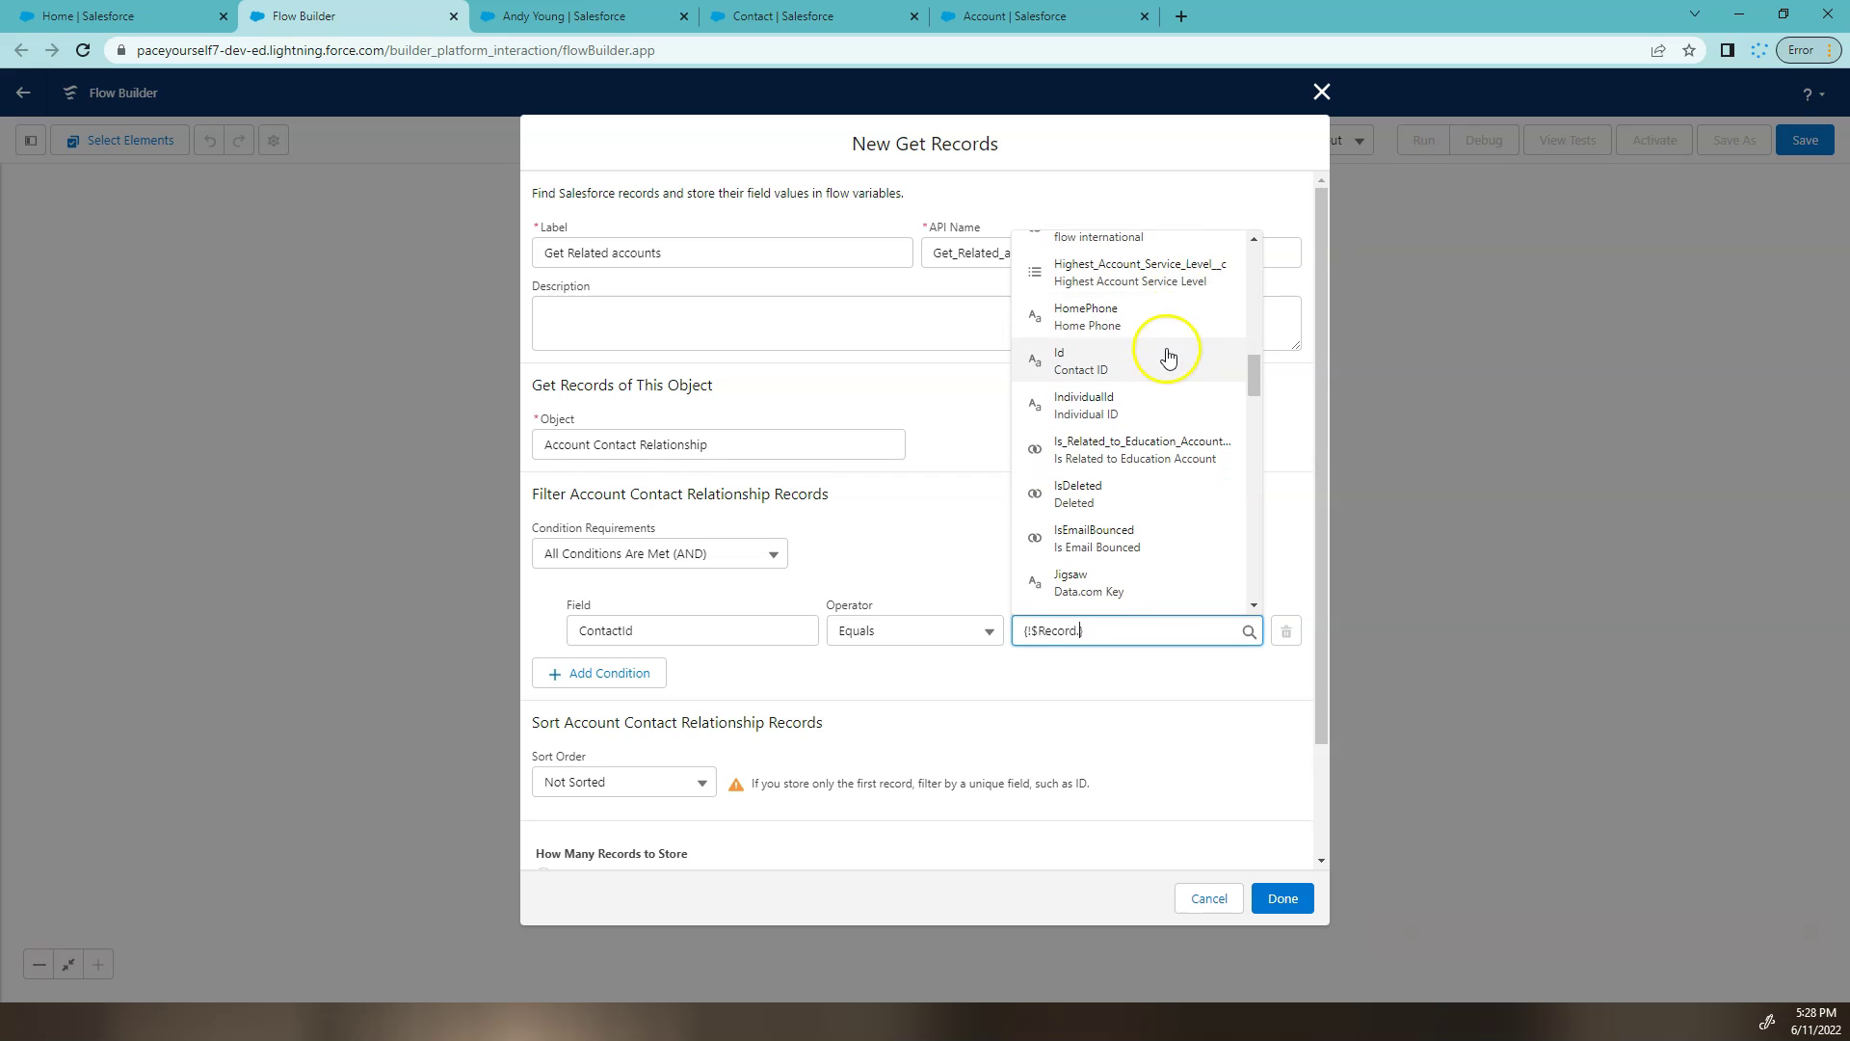
left_click(1161, 364)
scroll(710, 669, "down", 2)
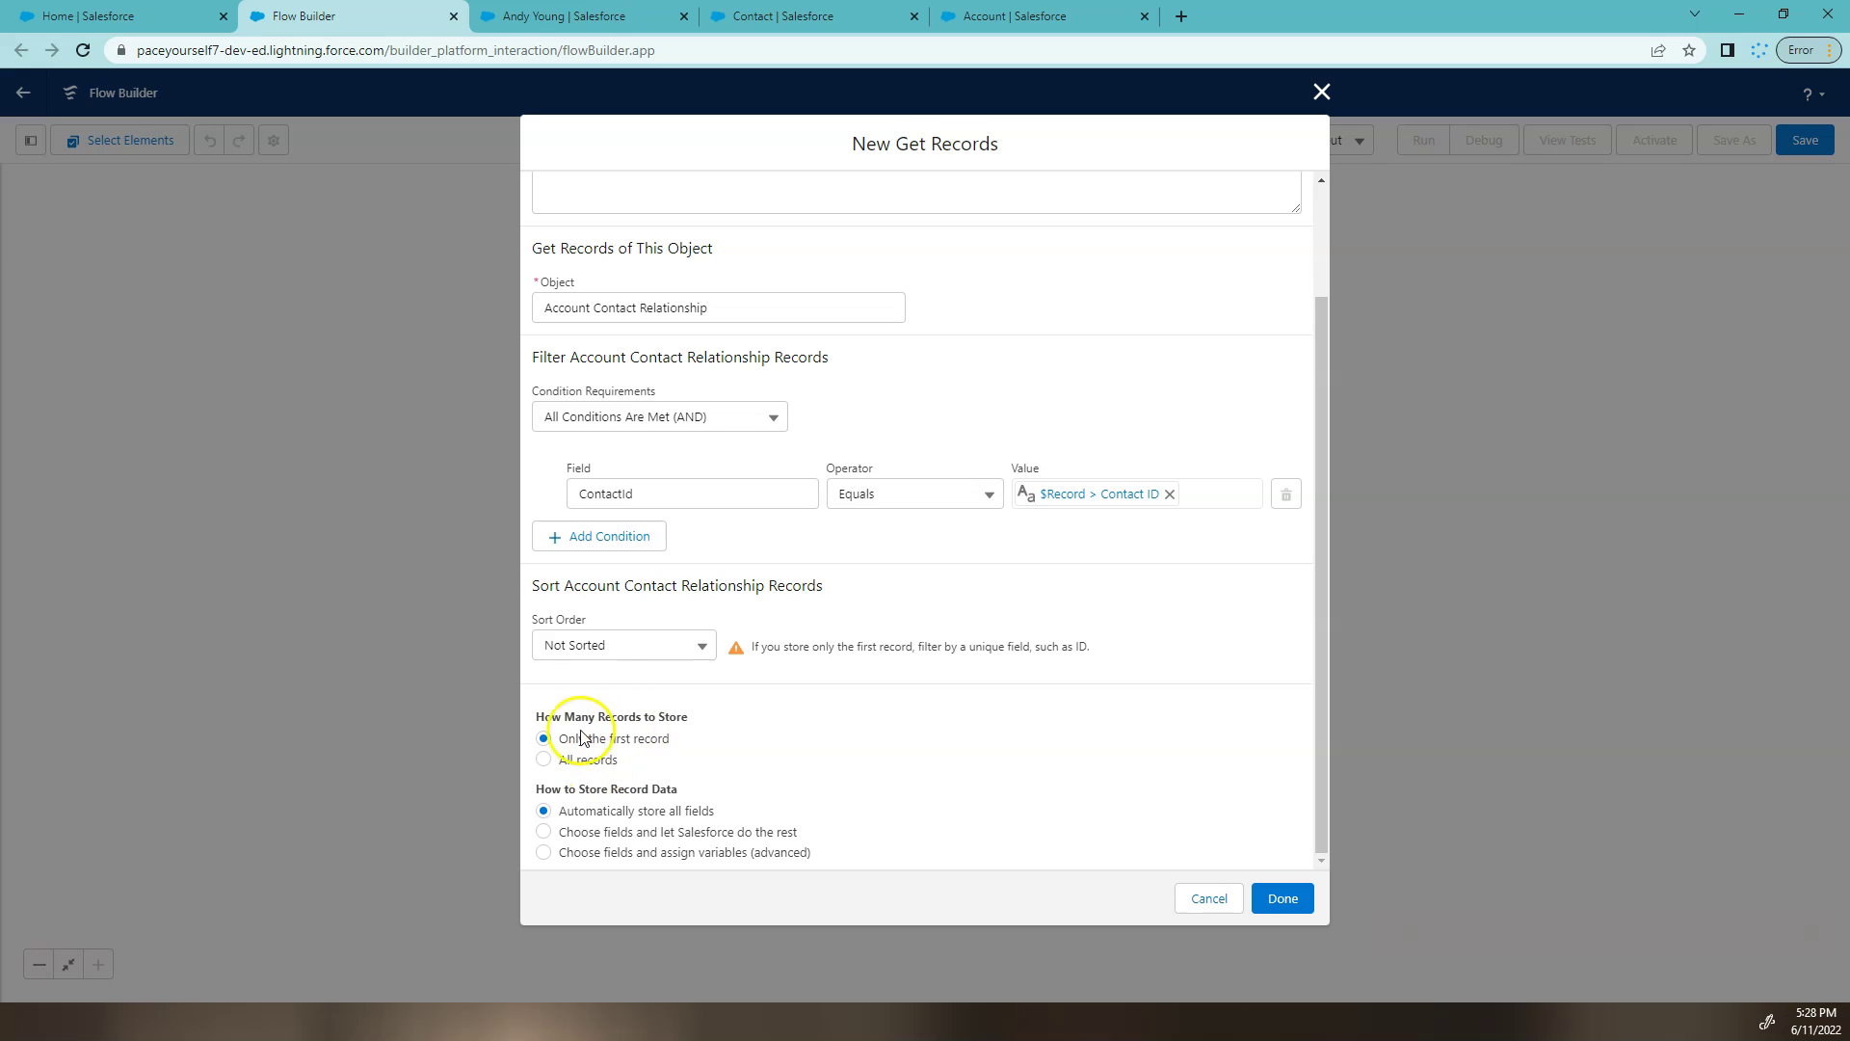
left_click(584, 761)
left_click(1287, 900)
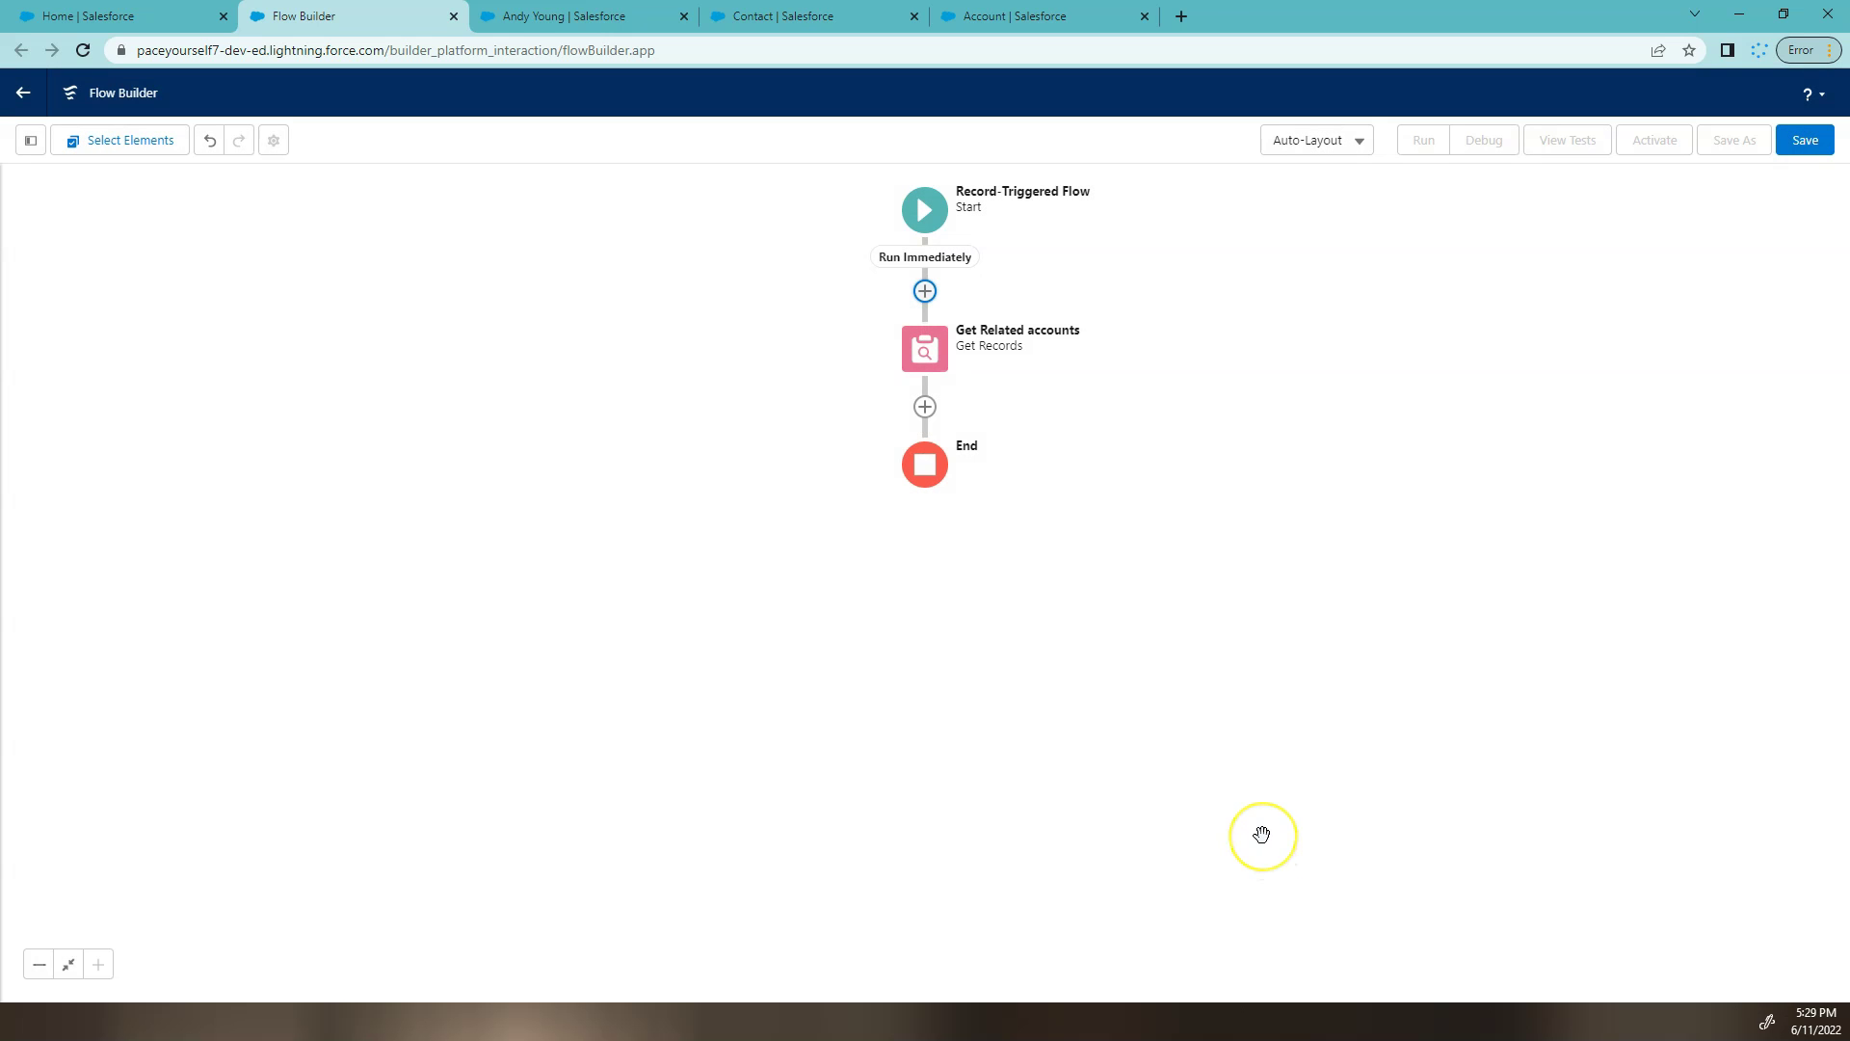
Add a Decision element after Get Related accounts
left_click(924, 406)
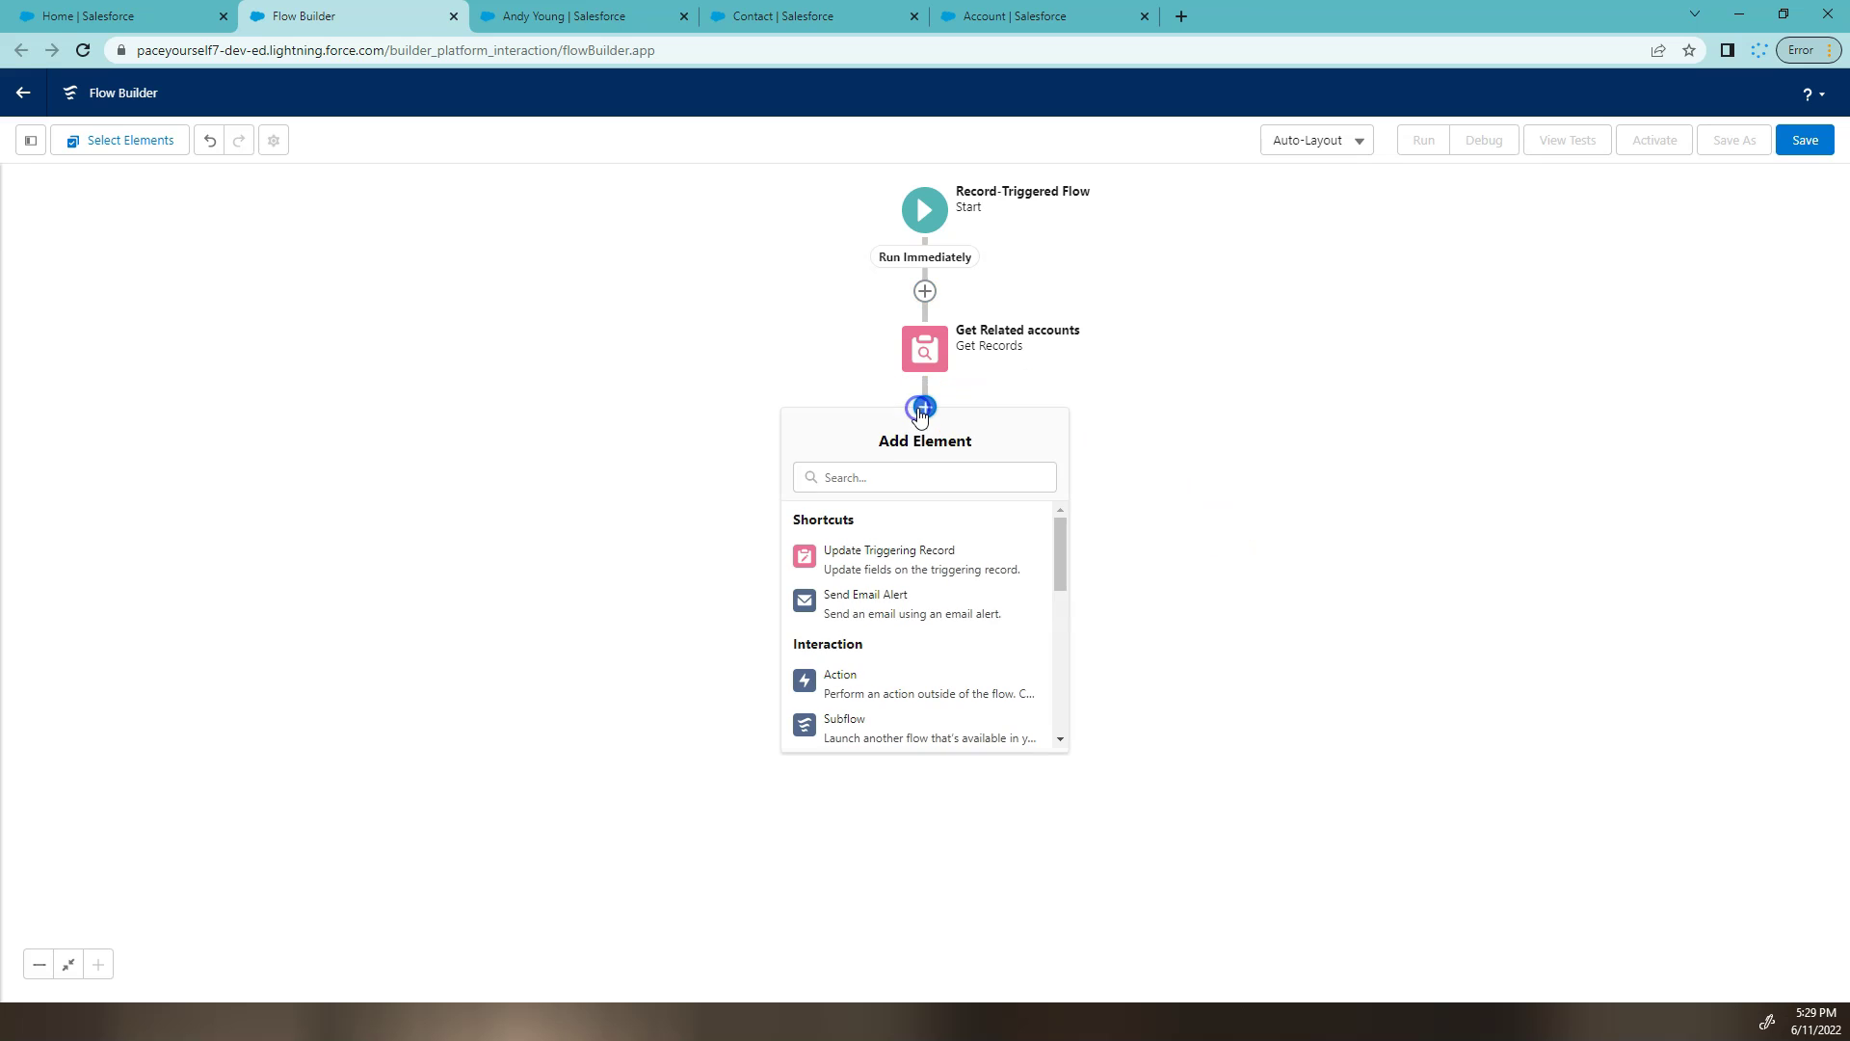
left_click(920, 443)
left_click(936, 483)
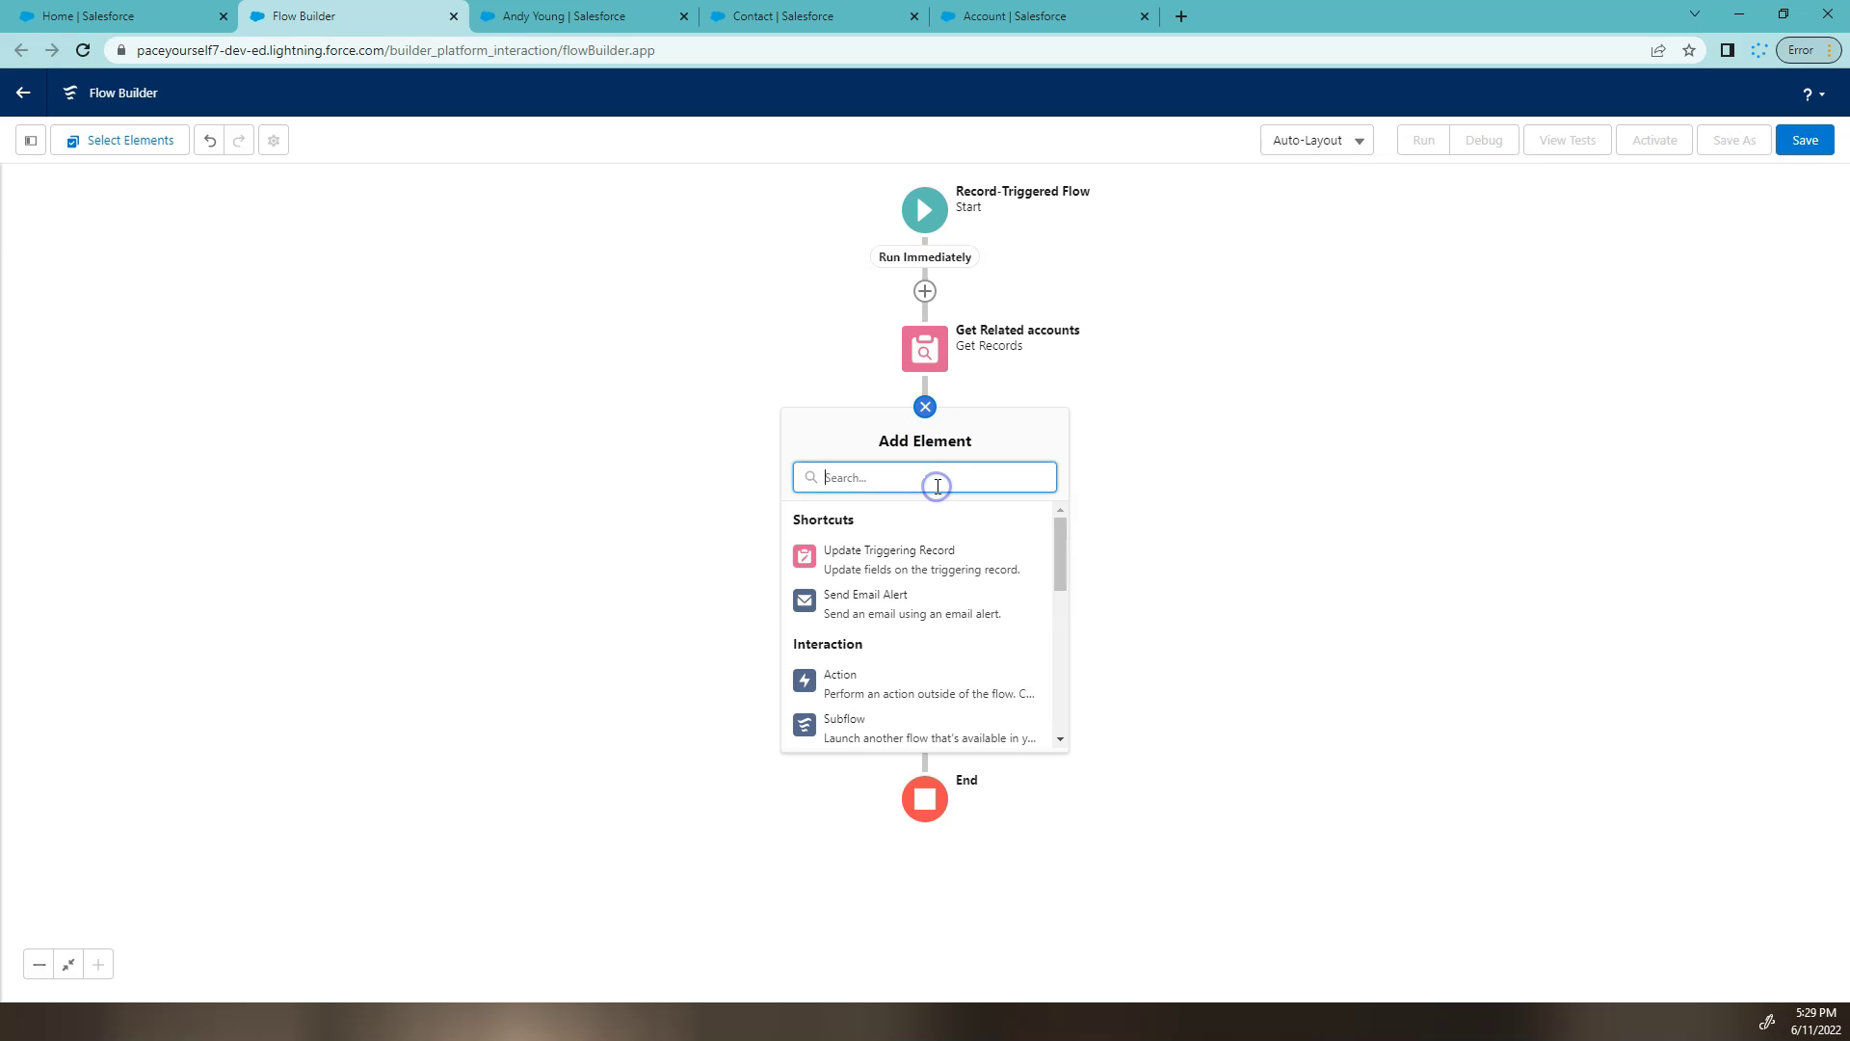
type("dec")
left_click(928, 517)
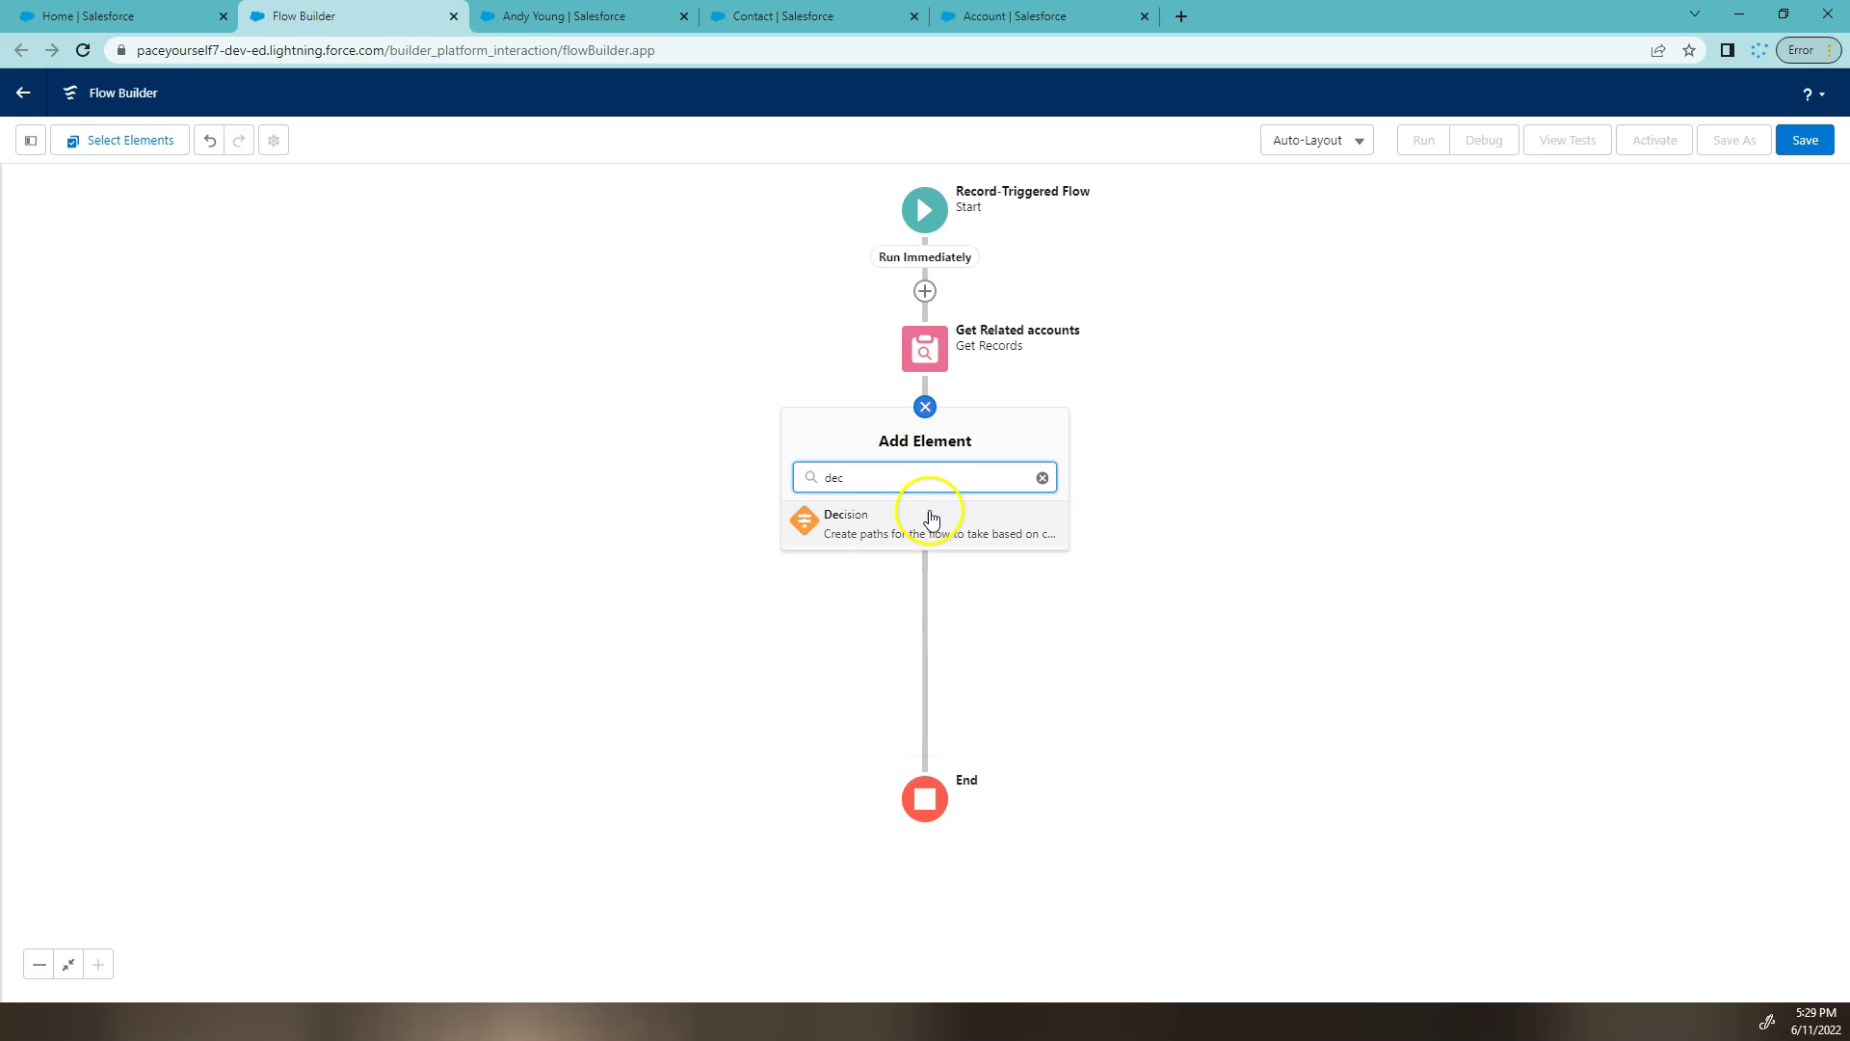
Label the decision 'Account found?' with first outcome 'Accounts were found'
left_click(606, 281)
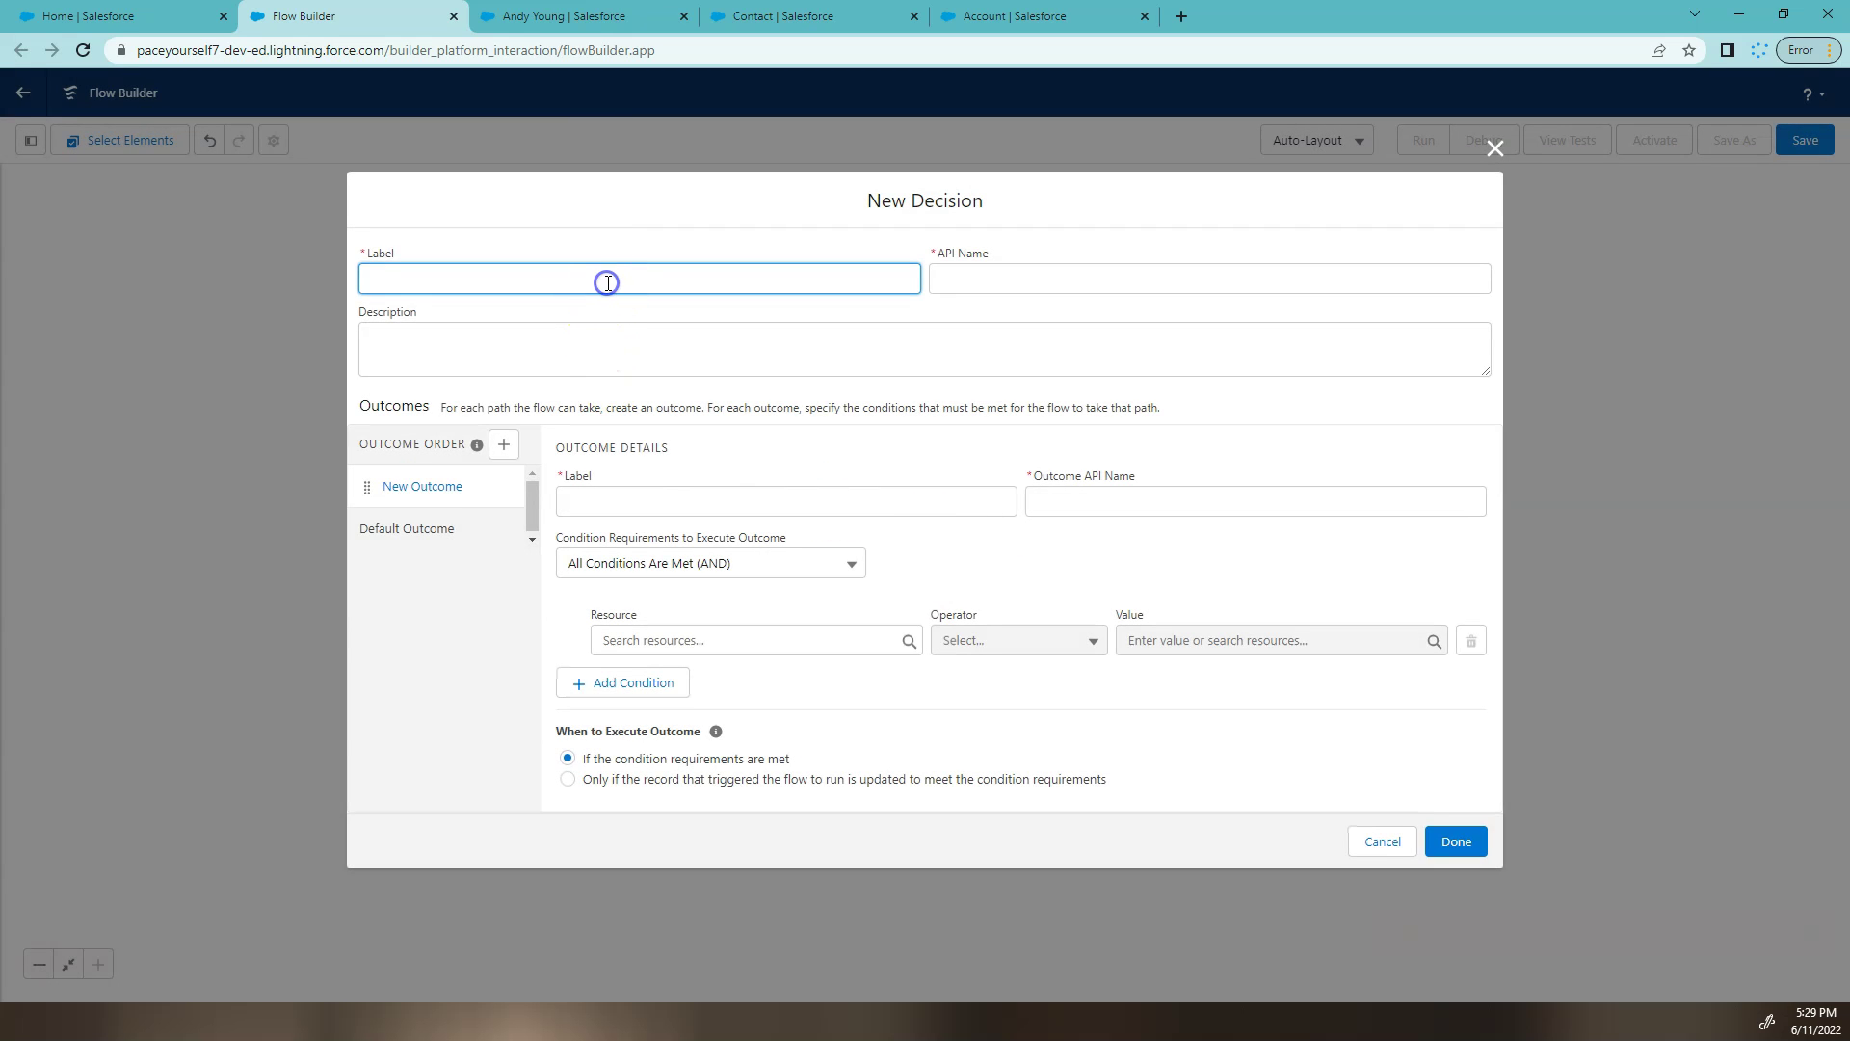
type("Accounts ")
type("ound?")
key("Tab")
left_click(614, 499)
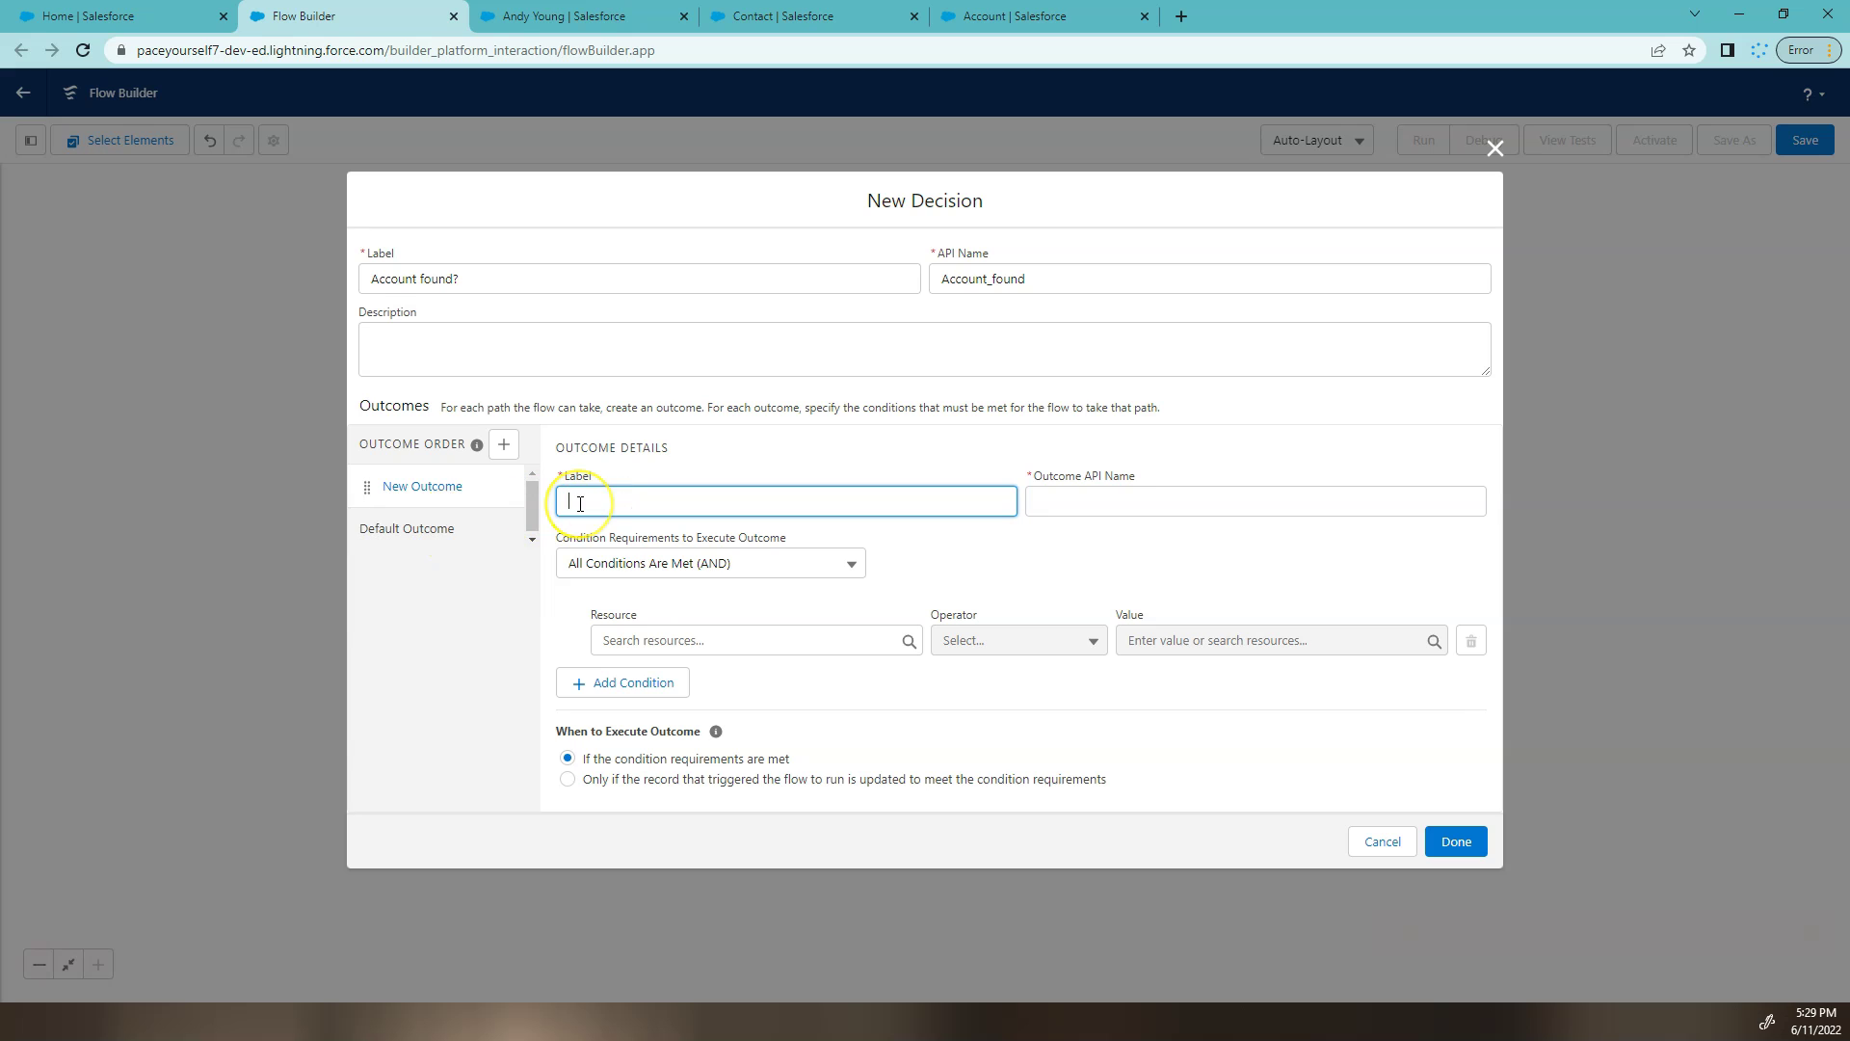
type("Accounts were found")
key("Tab")
Set the outcome condition to Get_Related_accounts Is Null False
left_click(751, 640)
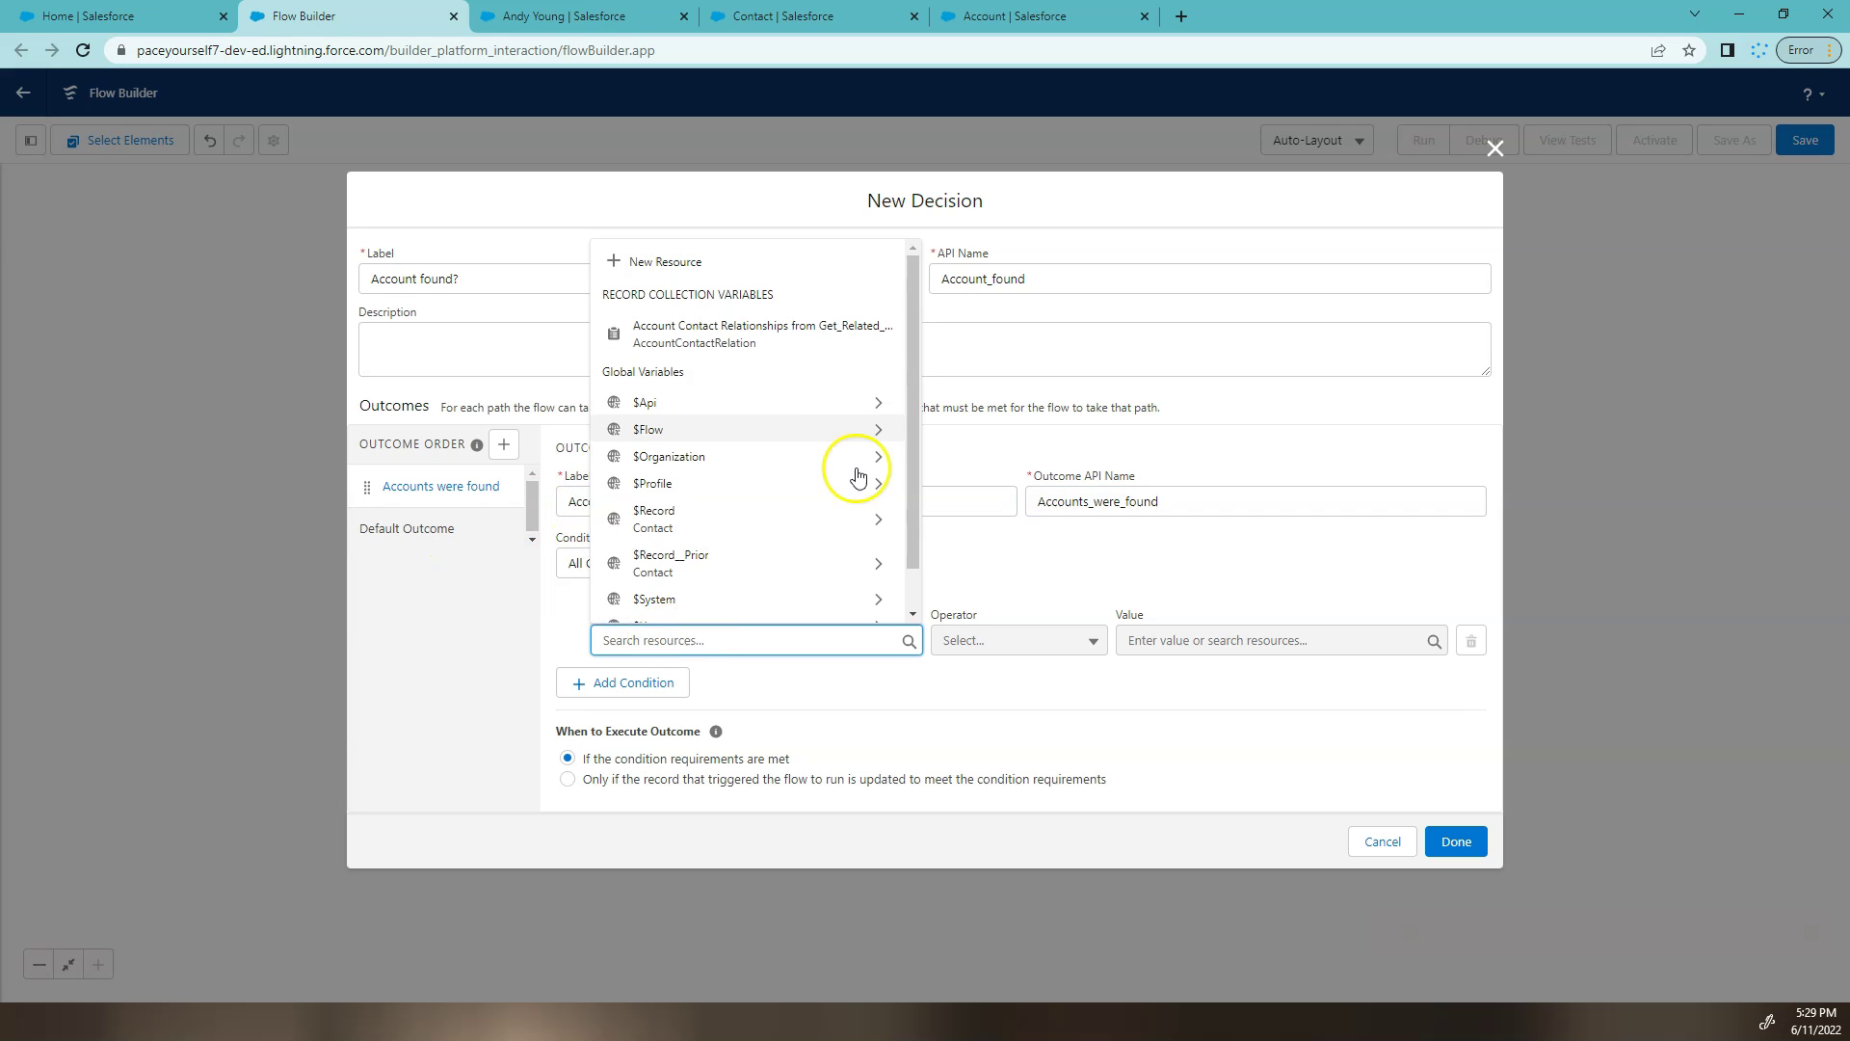
left_click(838, 330)
left_click(744, 650)
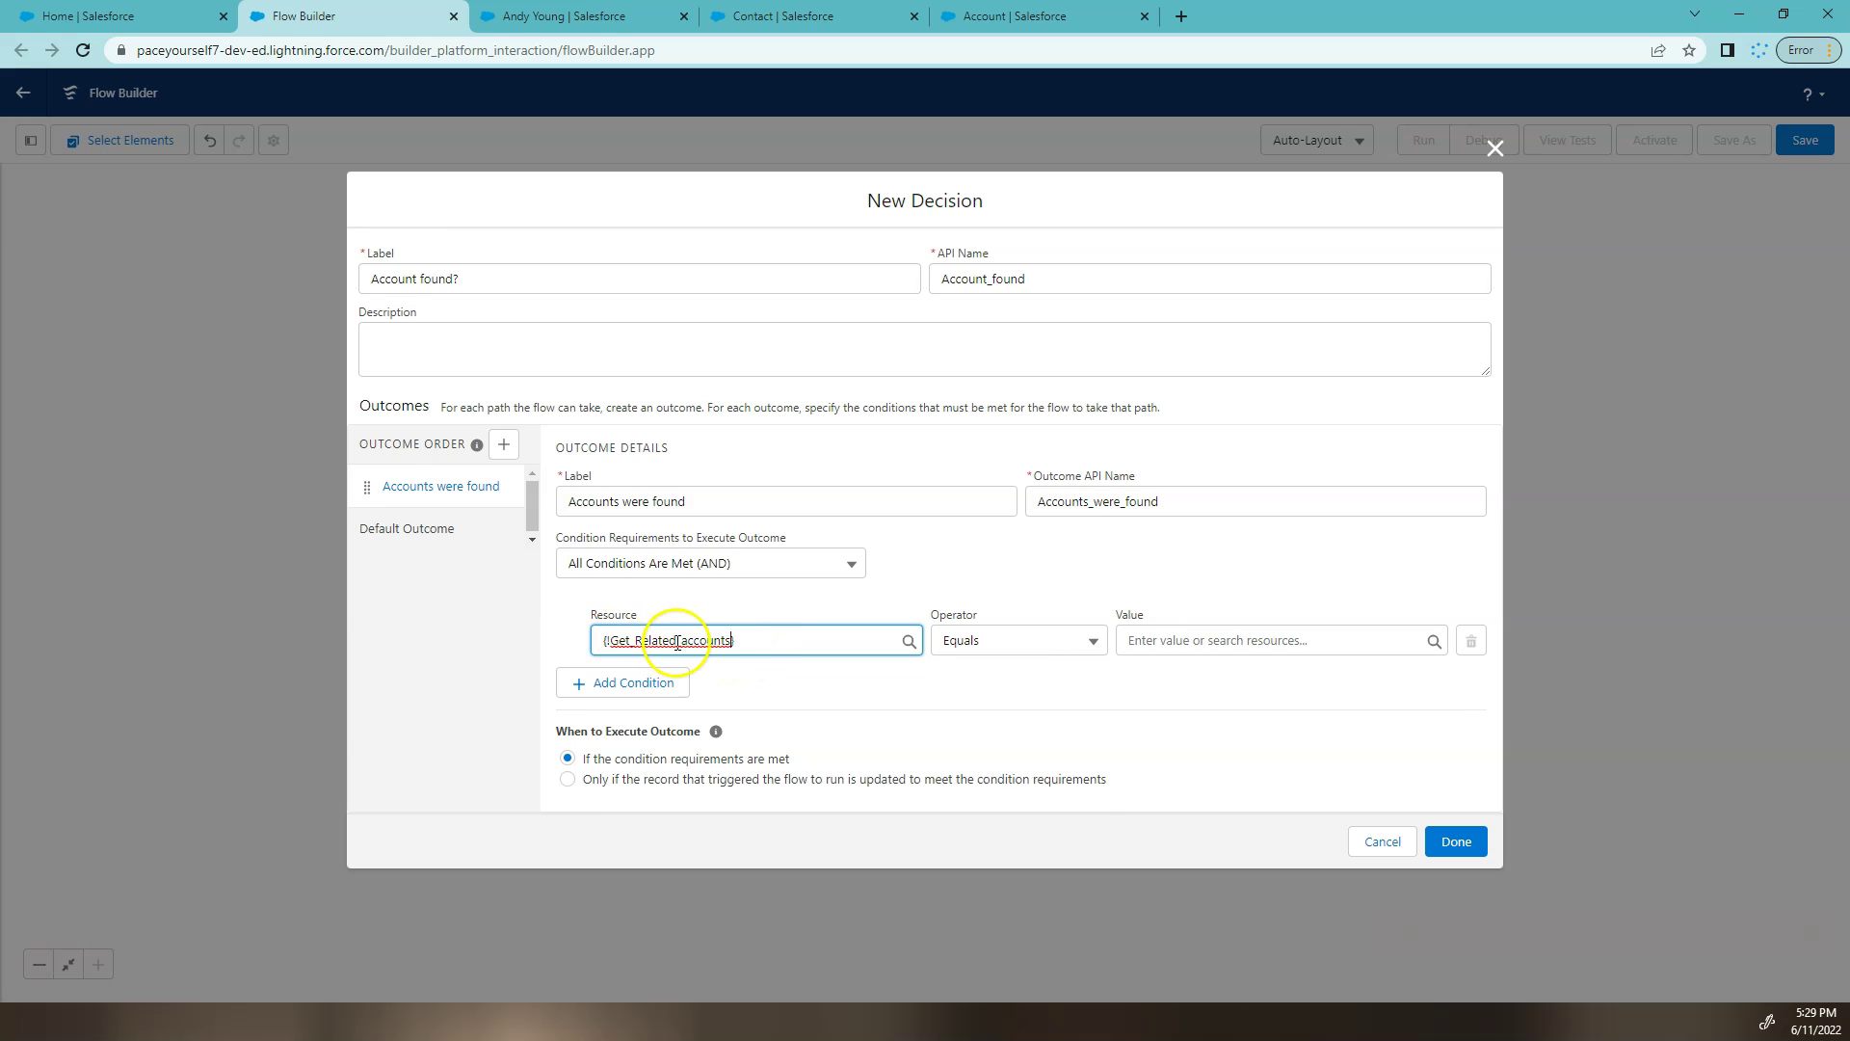
left_click(1029, 643)
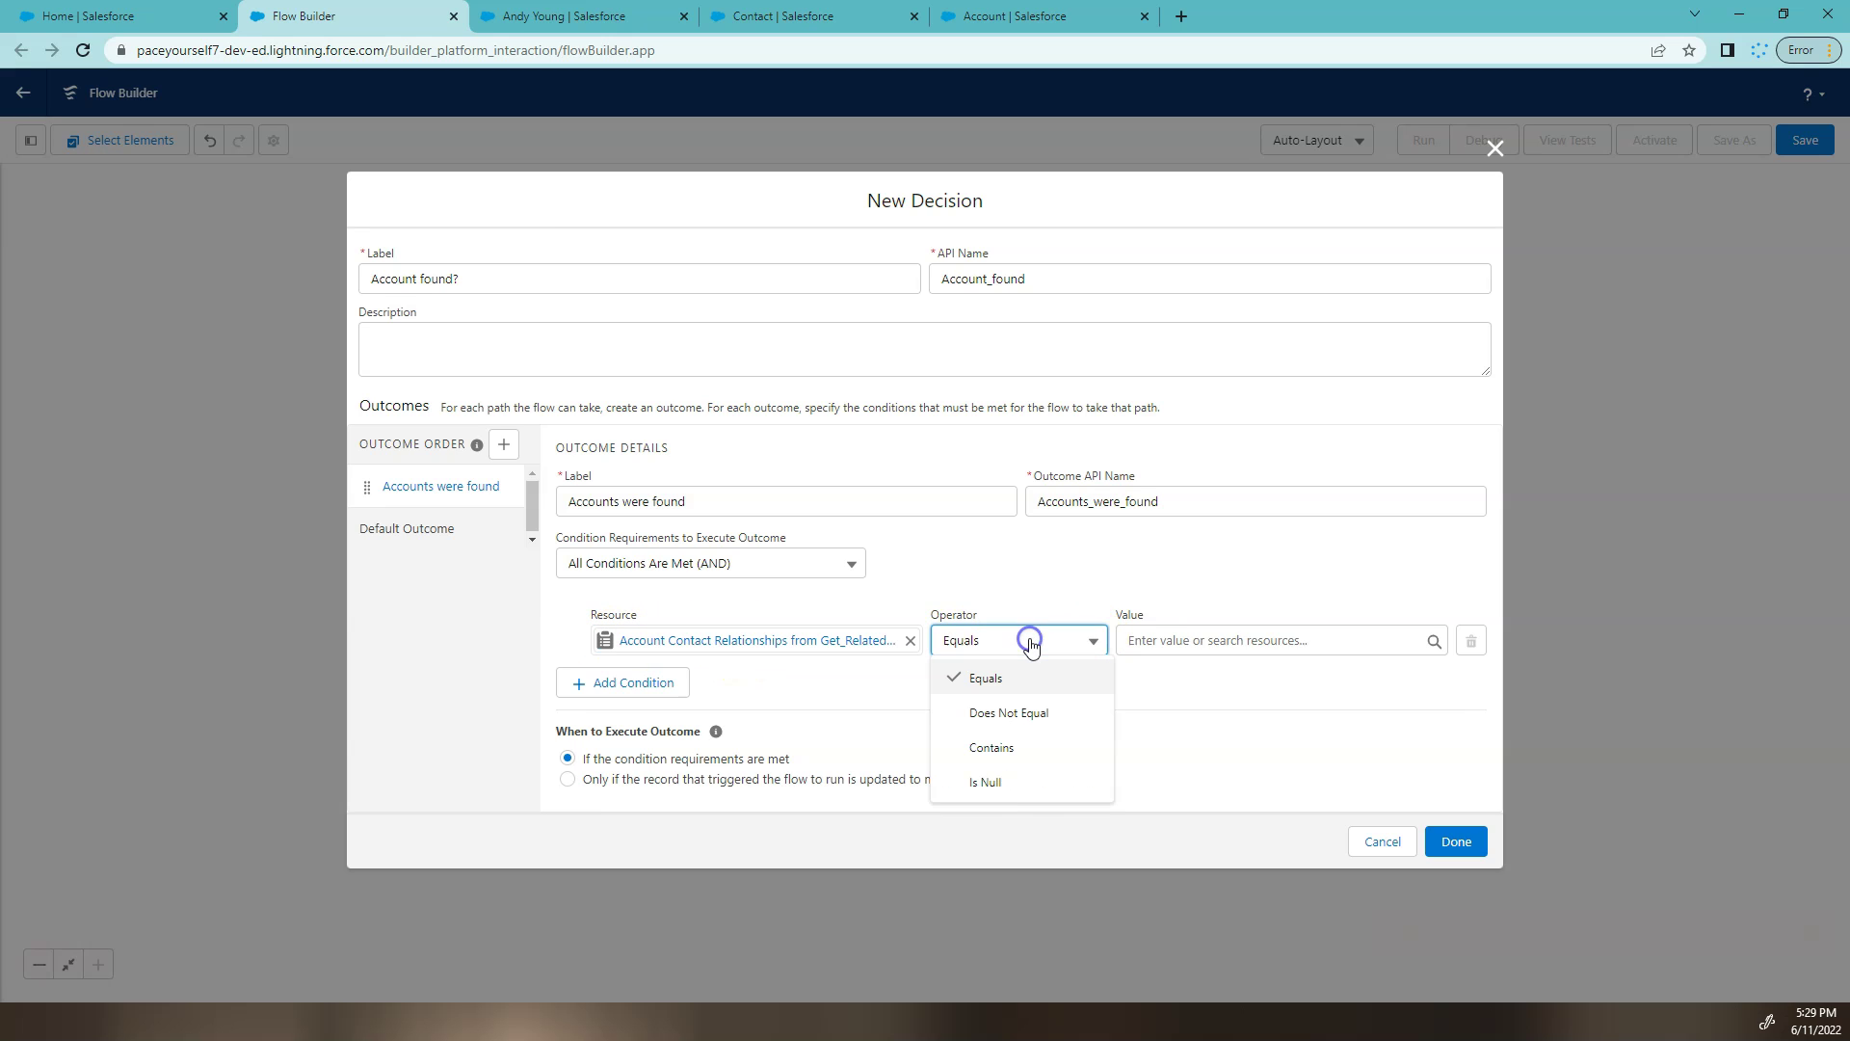
left_click(1031, 782)
left_click(1216, 637)
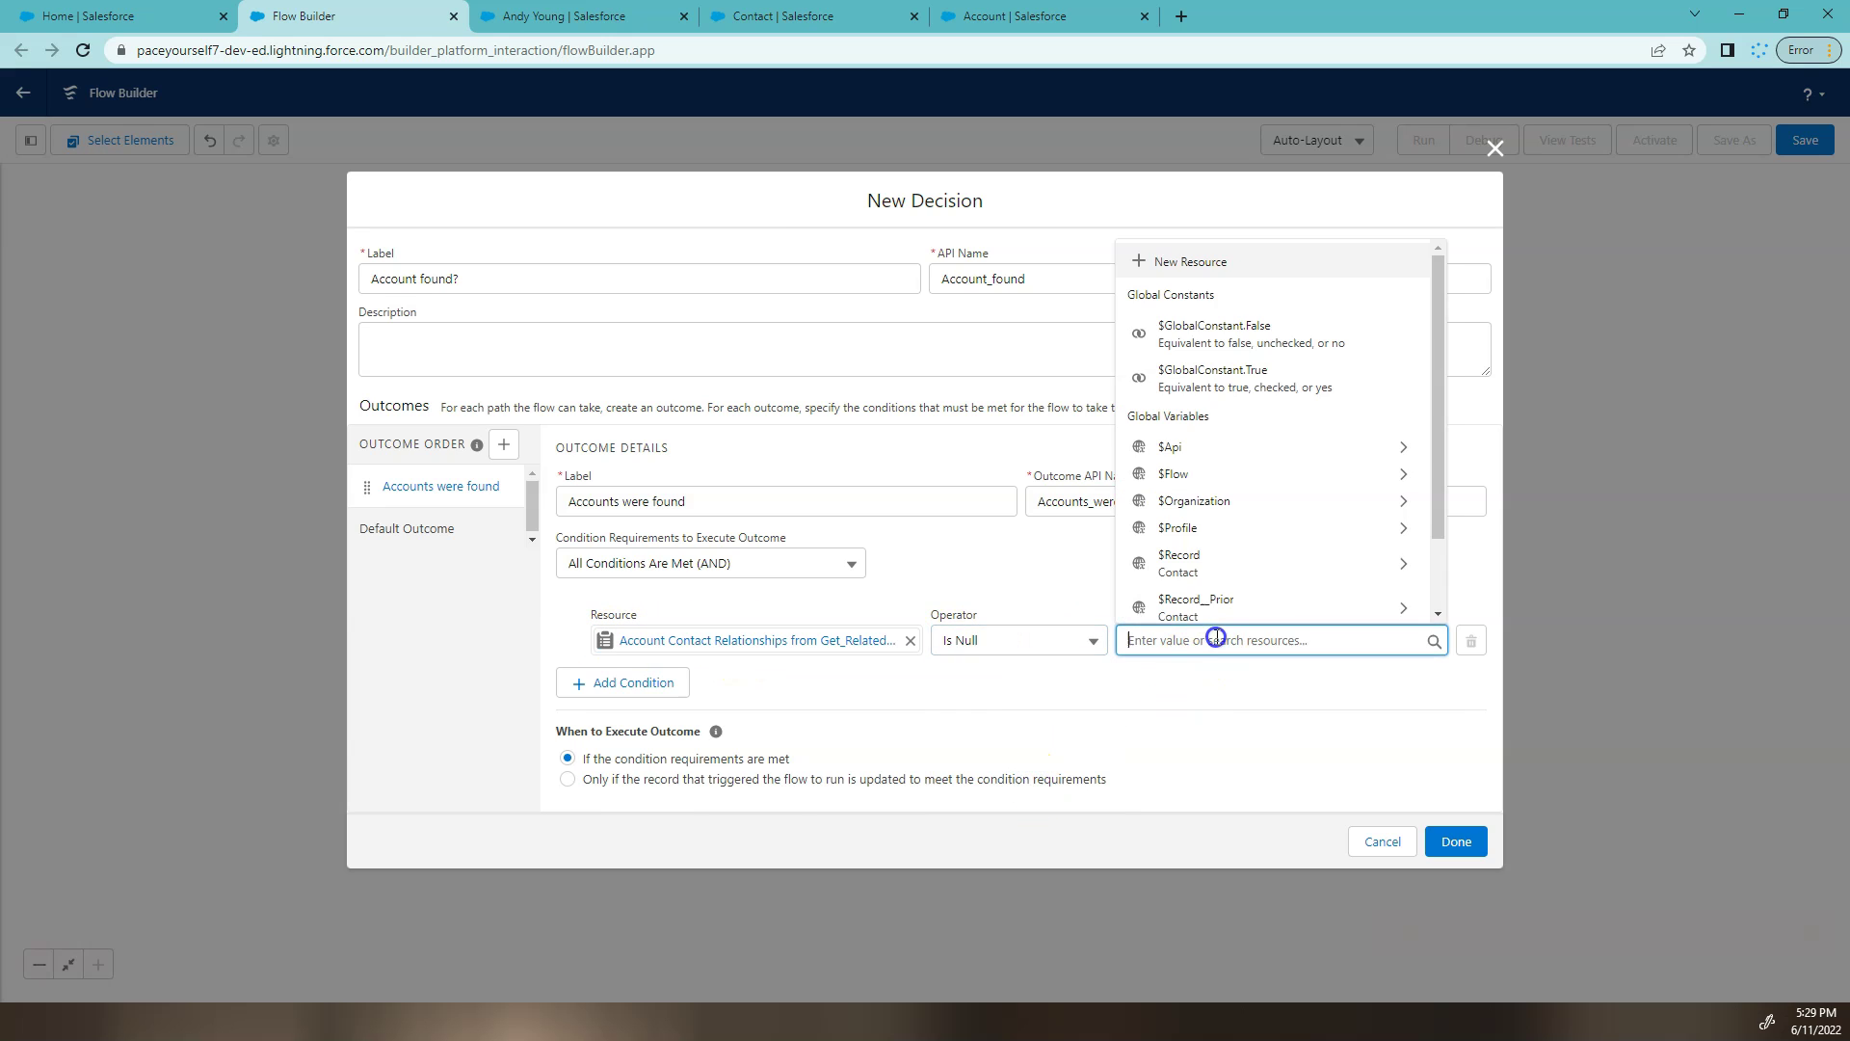
left_click(1302, 342)
left_click(1239, 640)
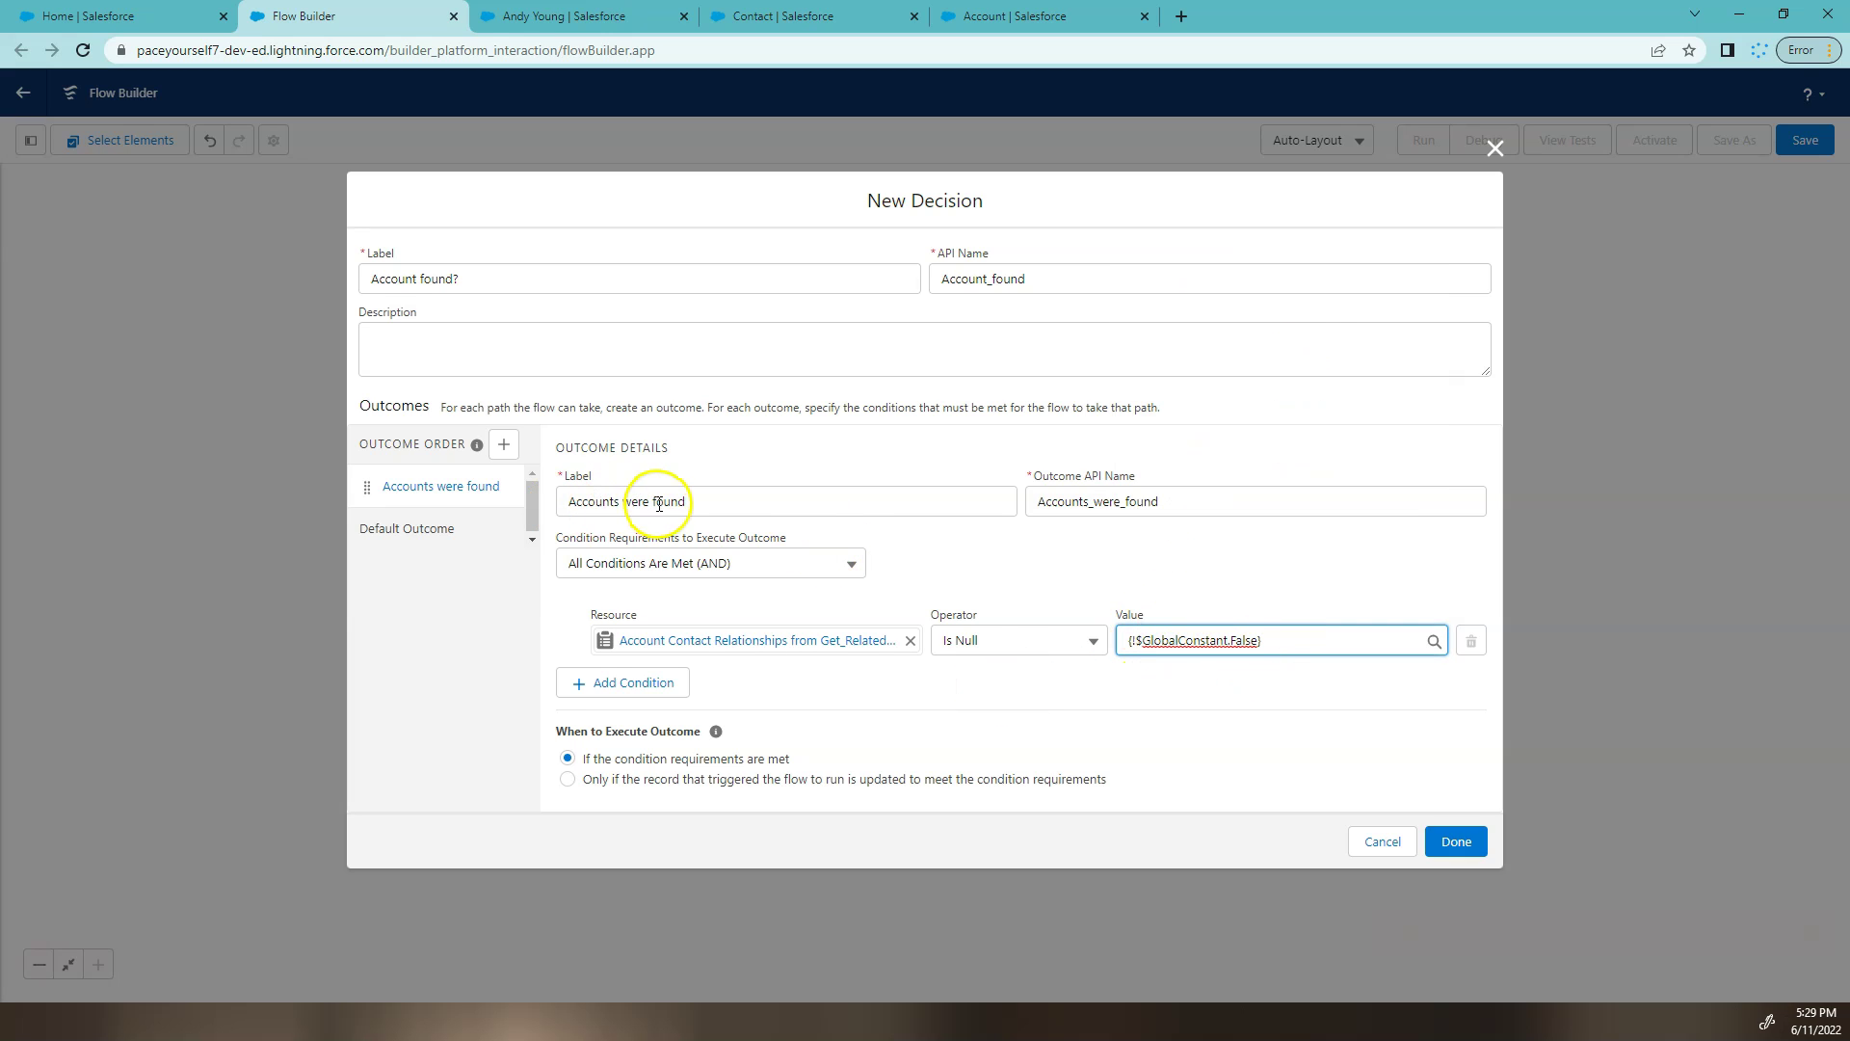
Rename the default outcome 'Accounts were not found' and save the decision
left_click(455, 528)
triple_click(627, 518)
type("Accou")
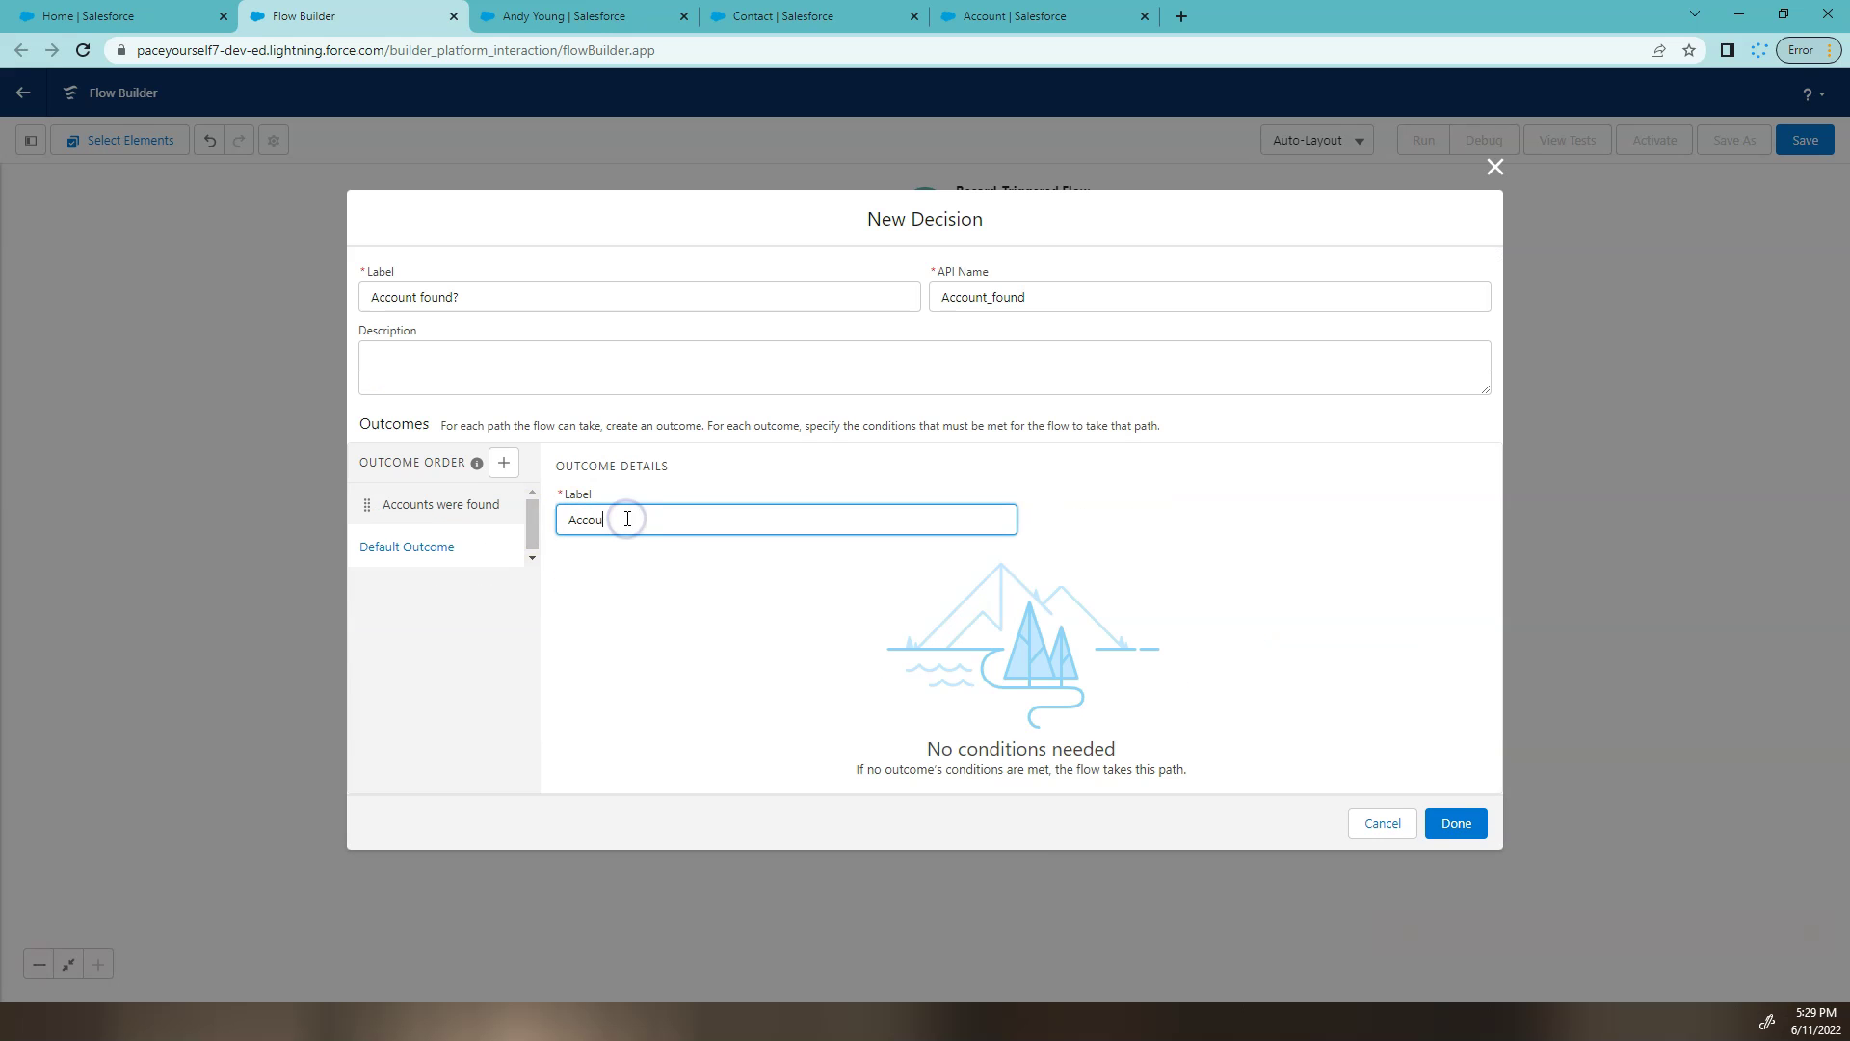
type("nts were not found")
left_click(1453, 817)
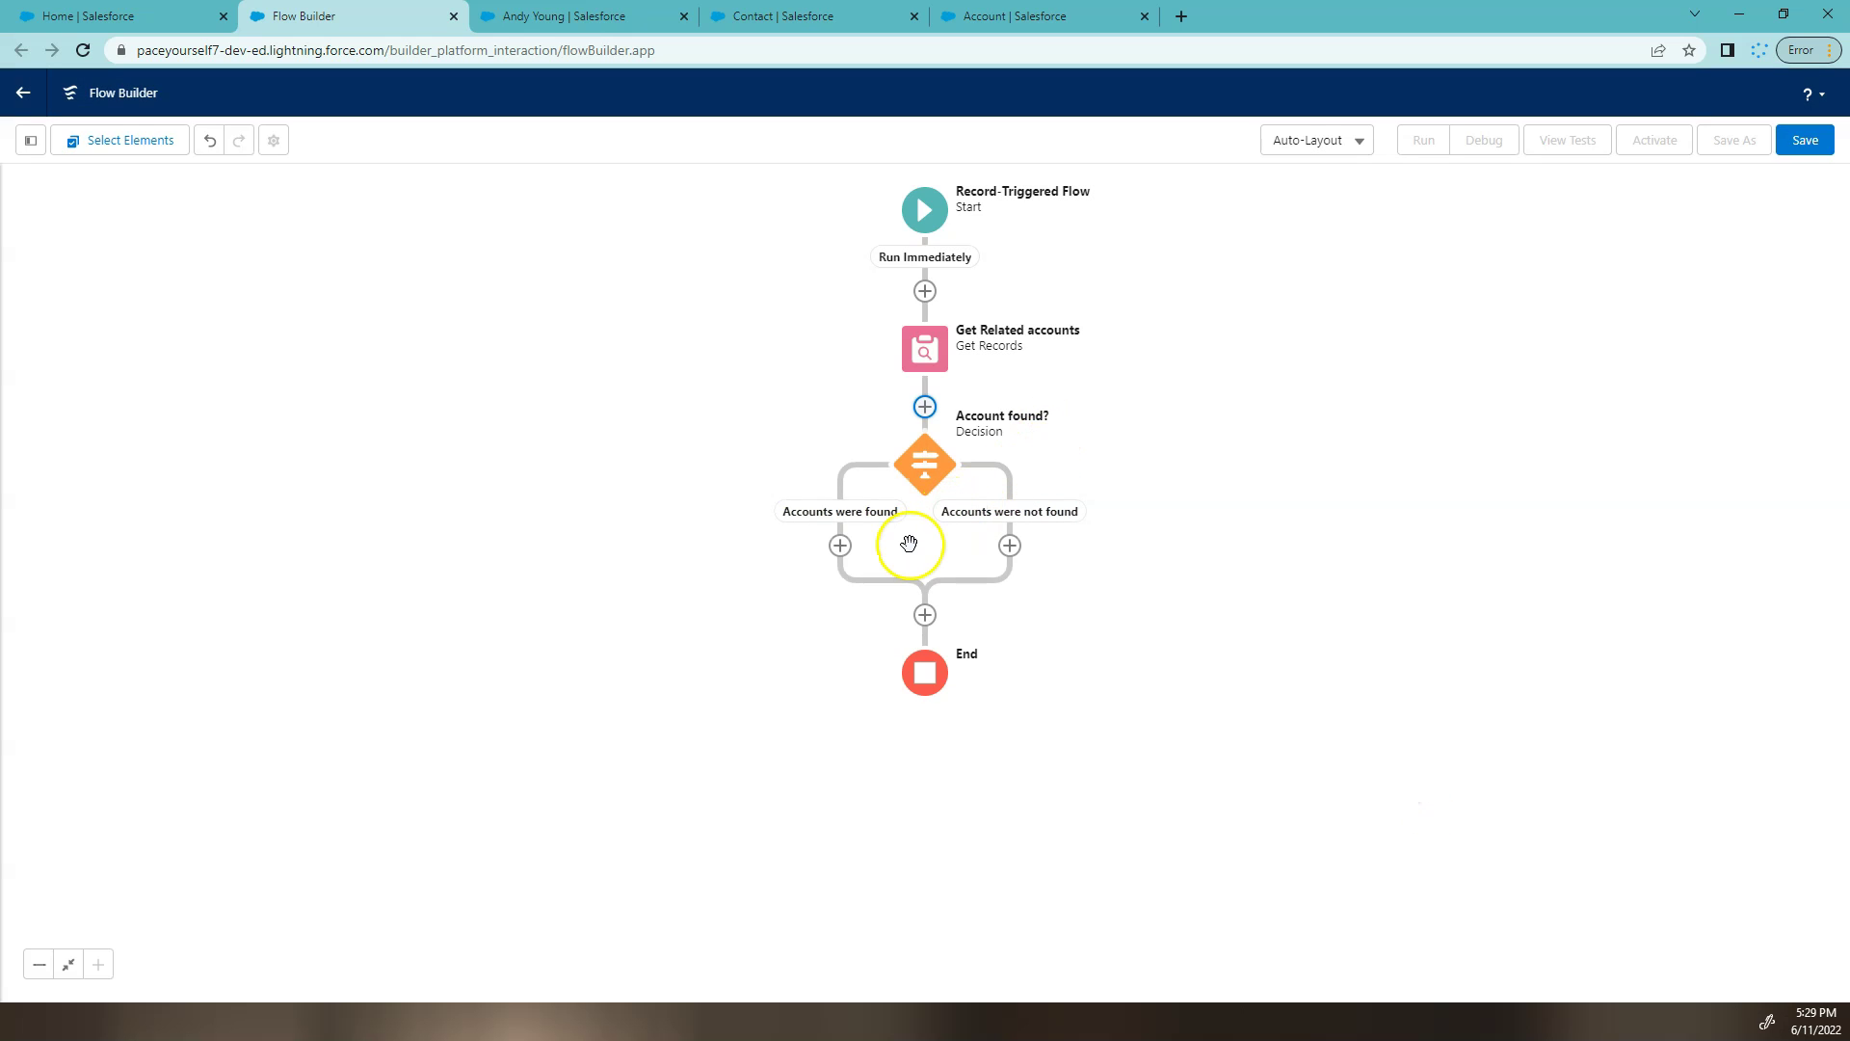
End the flow on the 'Accounts were not found' branch
left_click(1010, 545)
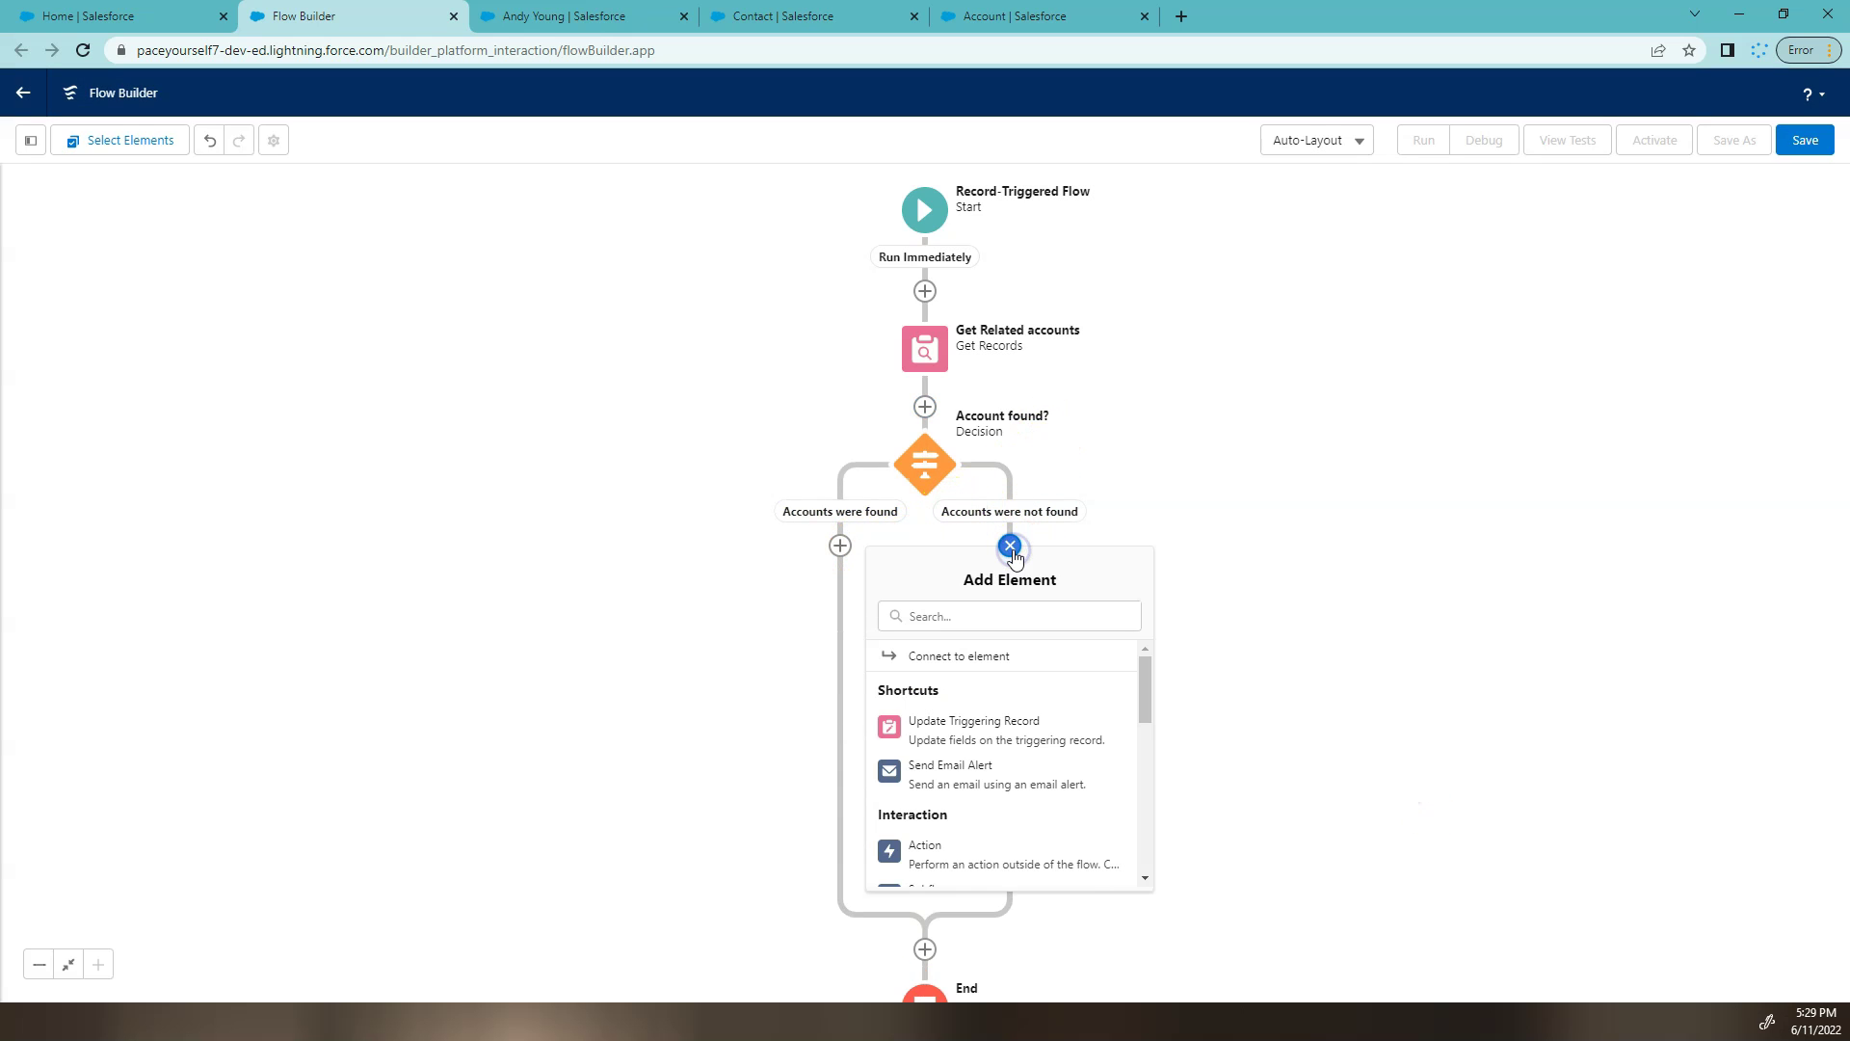
scroll(1050, 775, "down", 5)
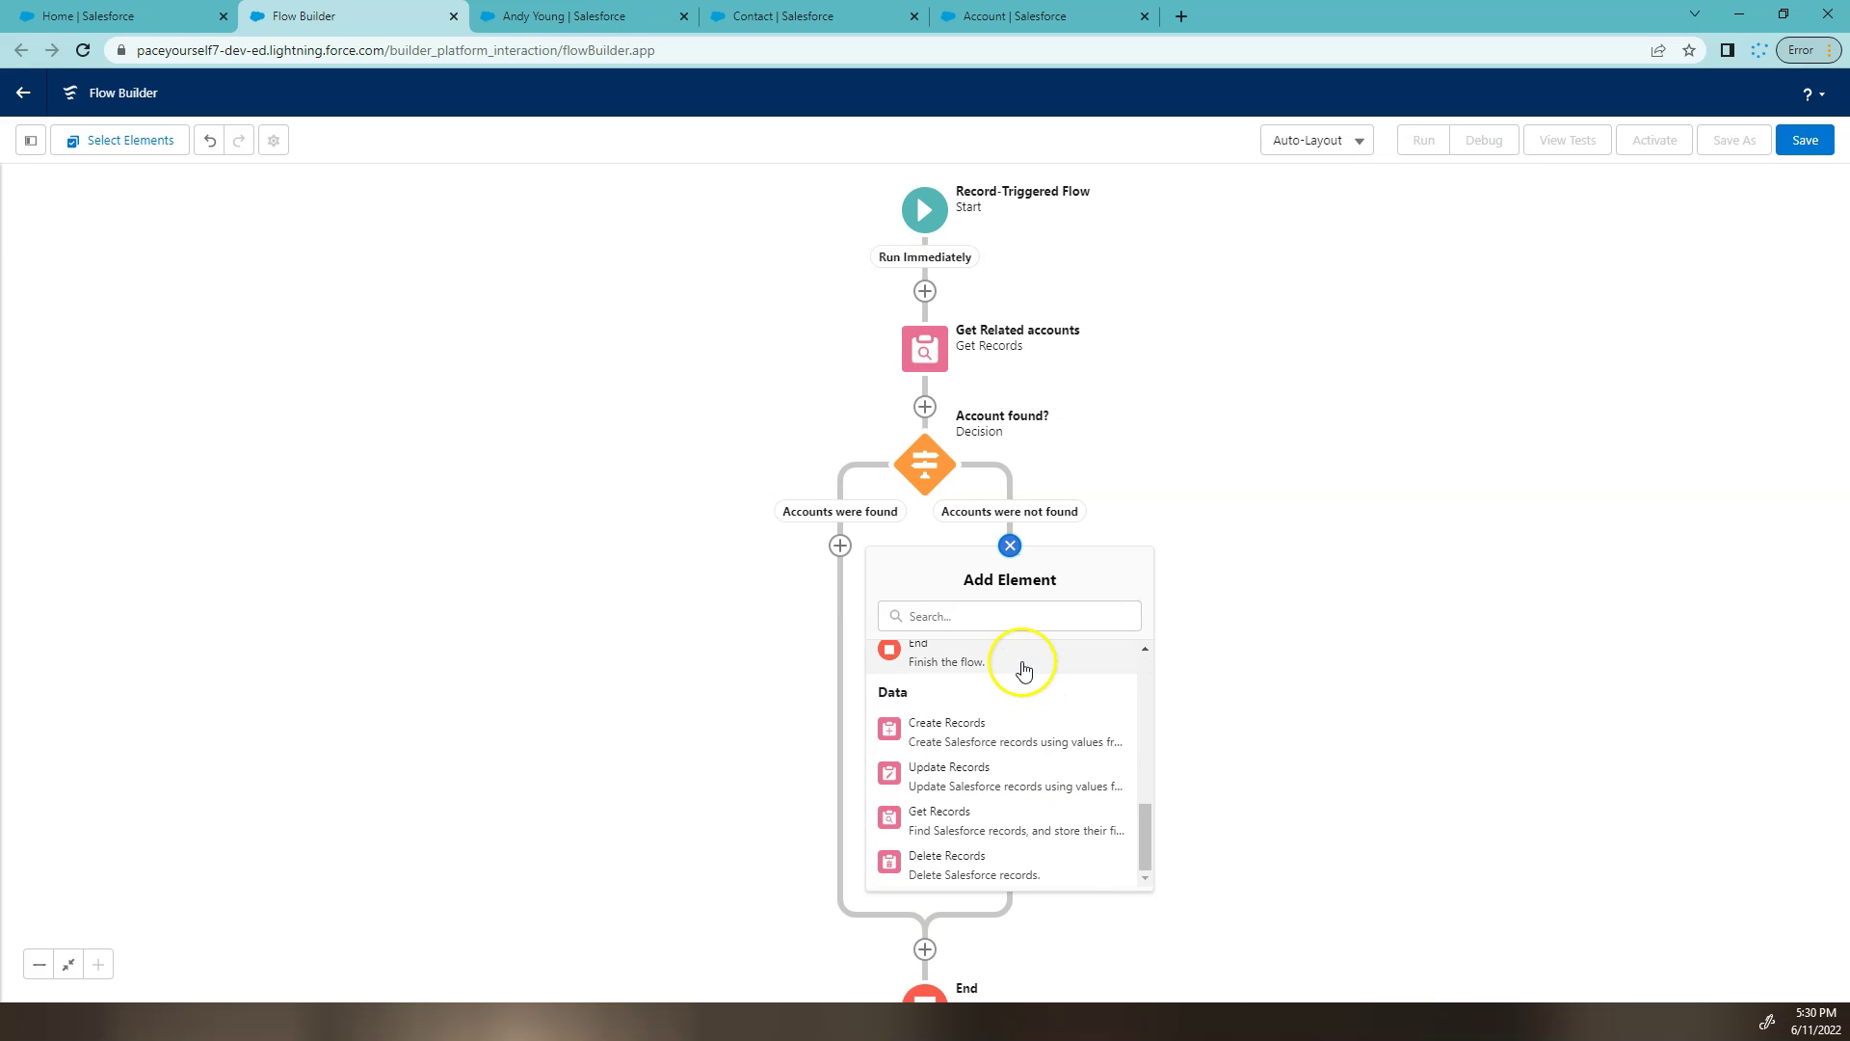
left_click(1024, 657)
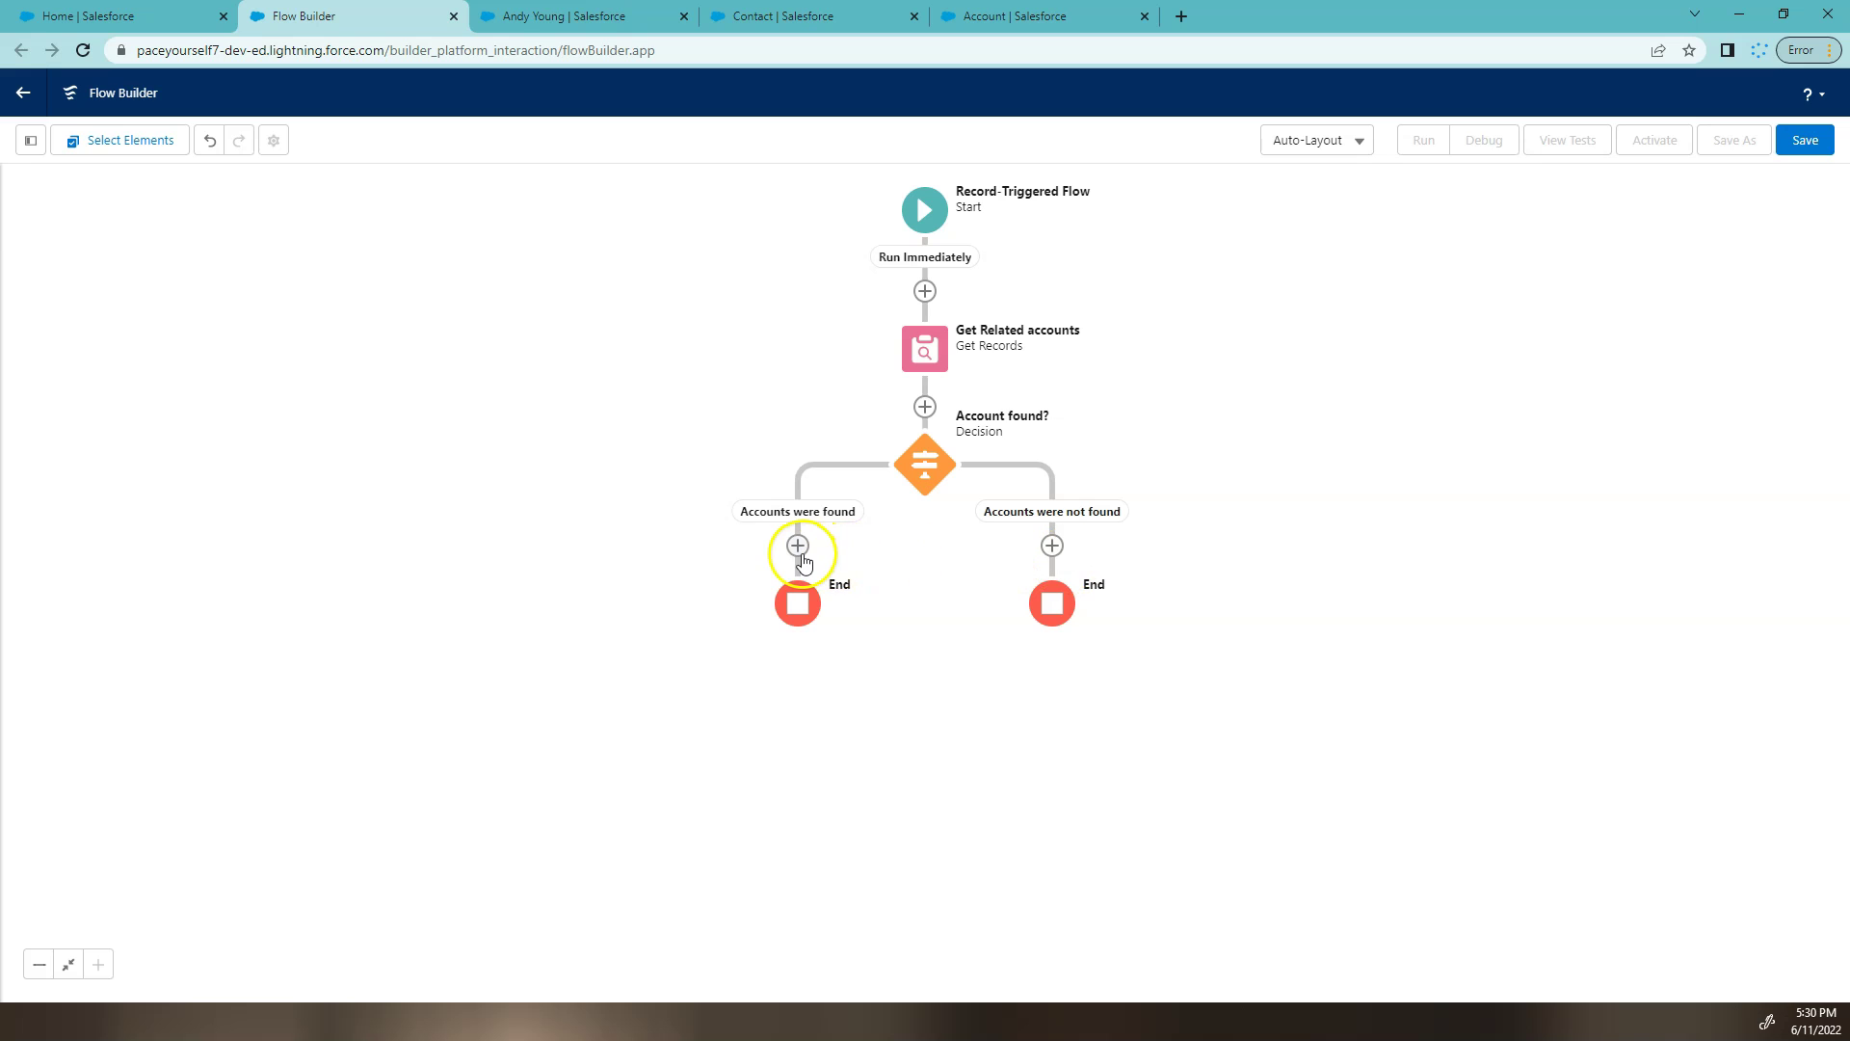
Begin adding a Loop element on the 'Accounts were found' branch
left_click(799, 547)
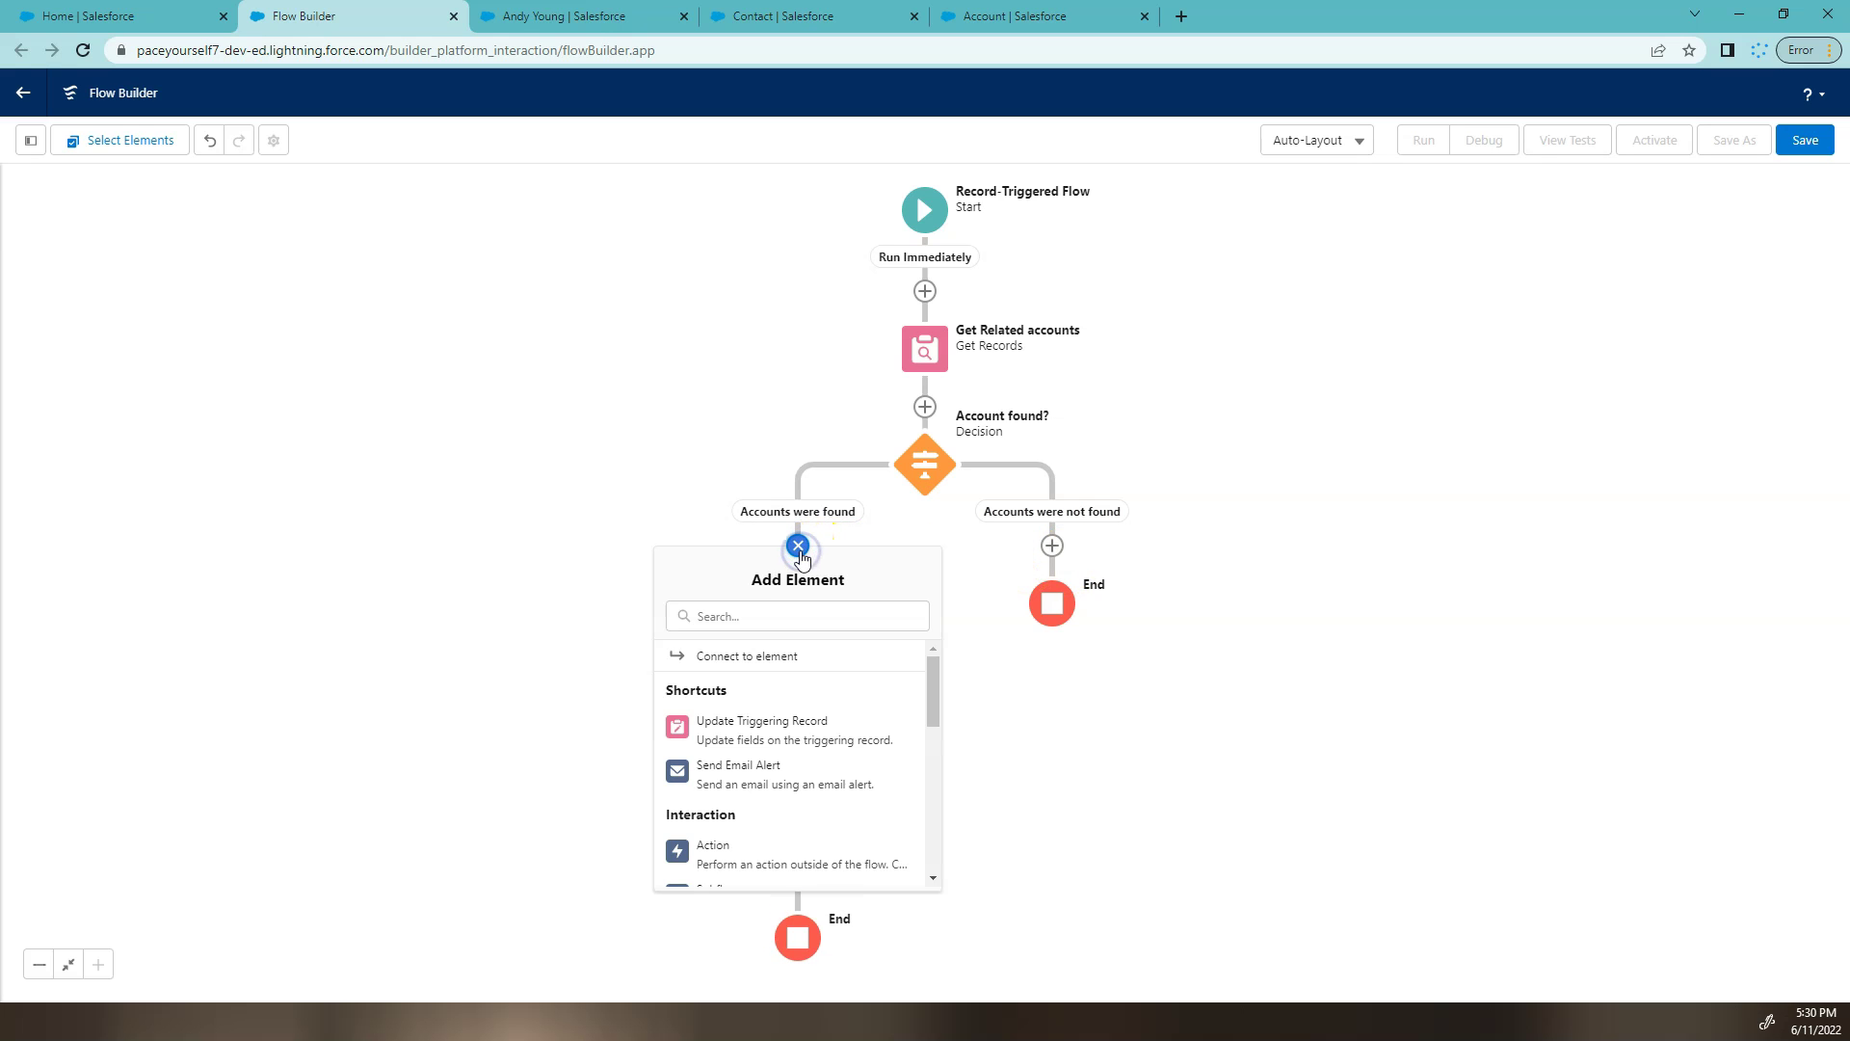
left_click(792, 586)
scroll(810, 756, "down", 6)
Label the loop 'Loop through Get records for accounts' over the Get_Related_accounts collection
left_click(809, 748)
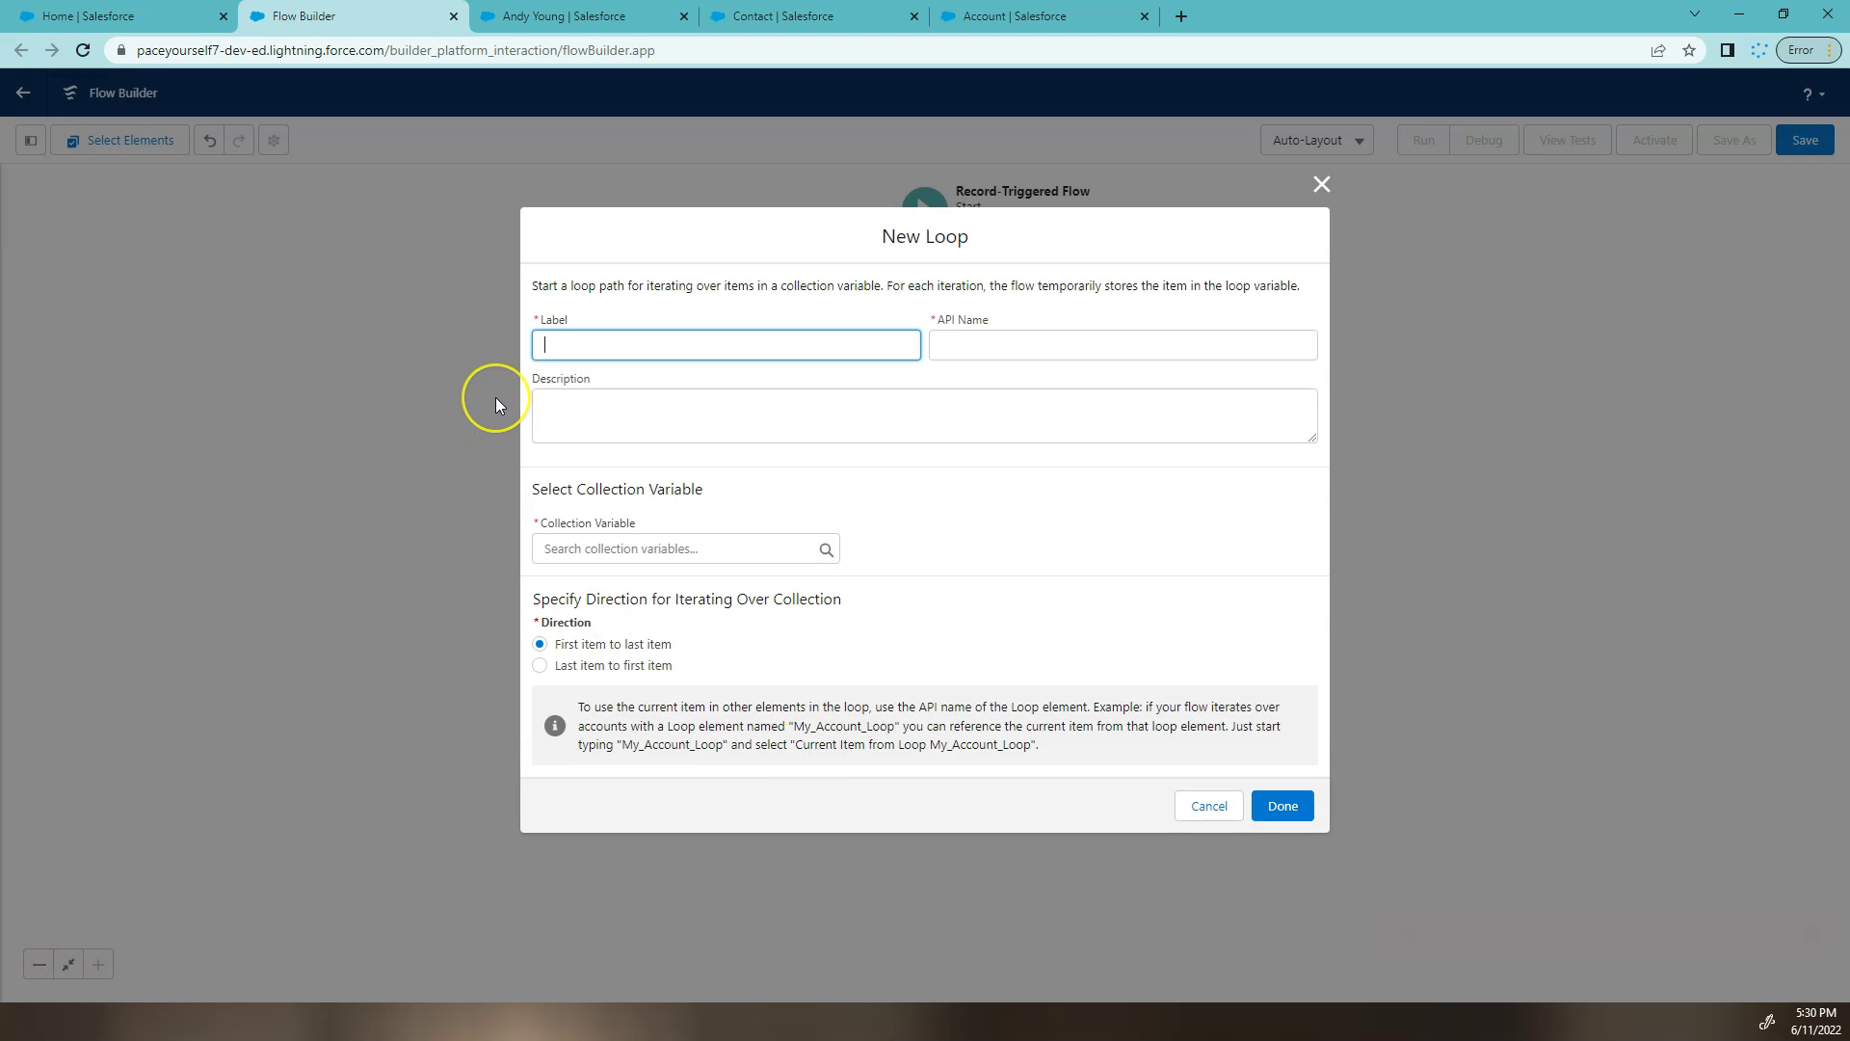
type("Loop through Get records for accounts")
key("Tab")
left_click(714, 550)
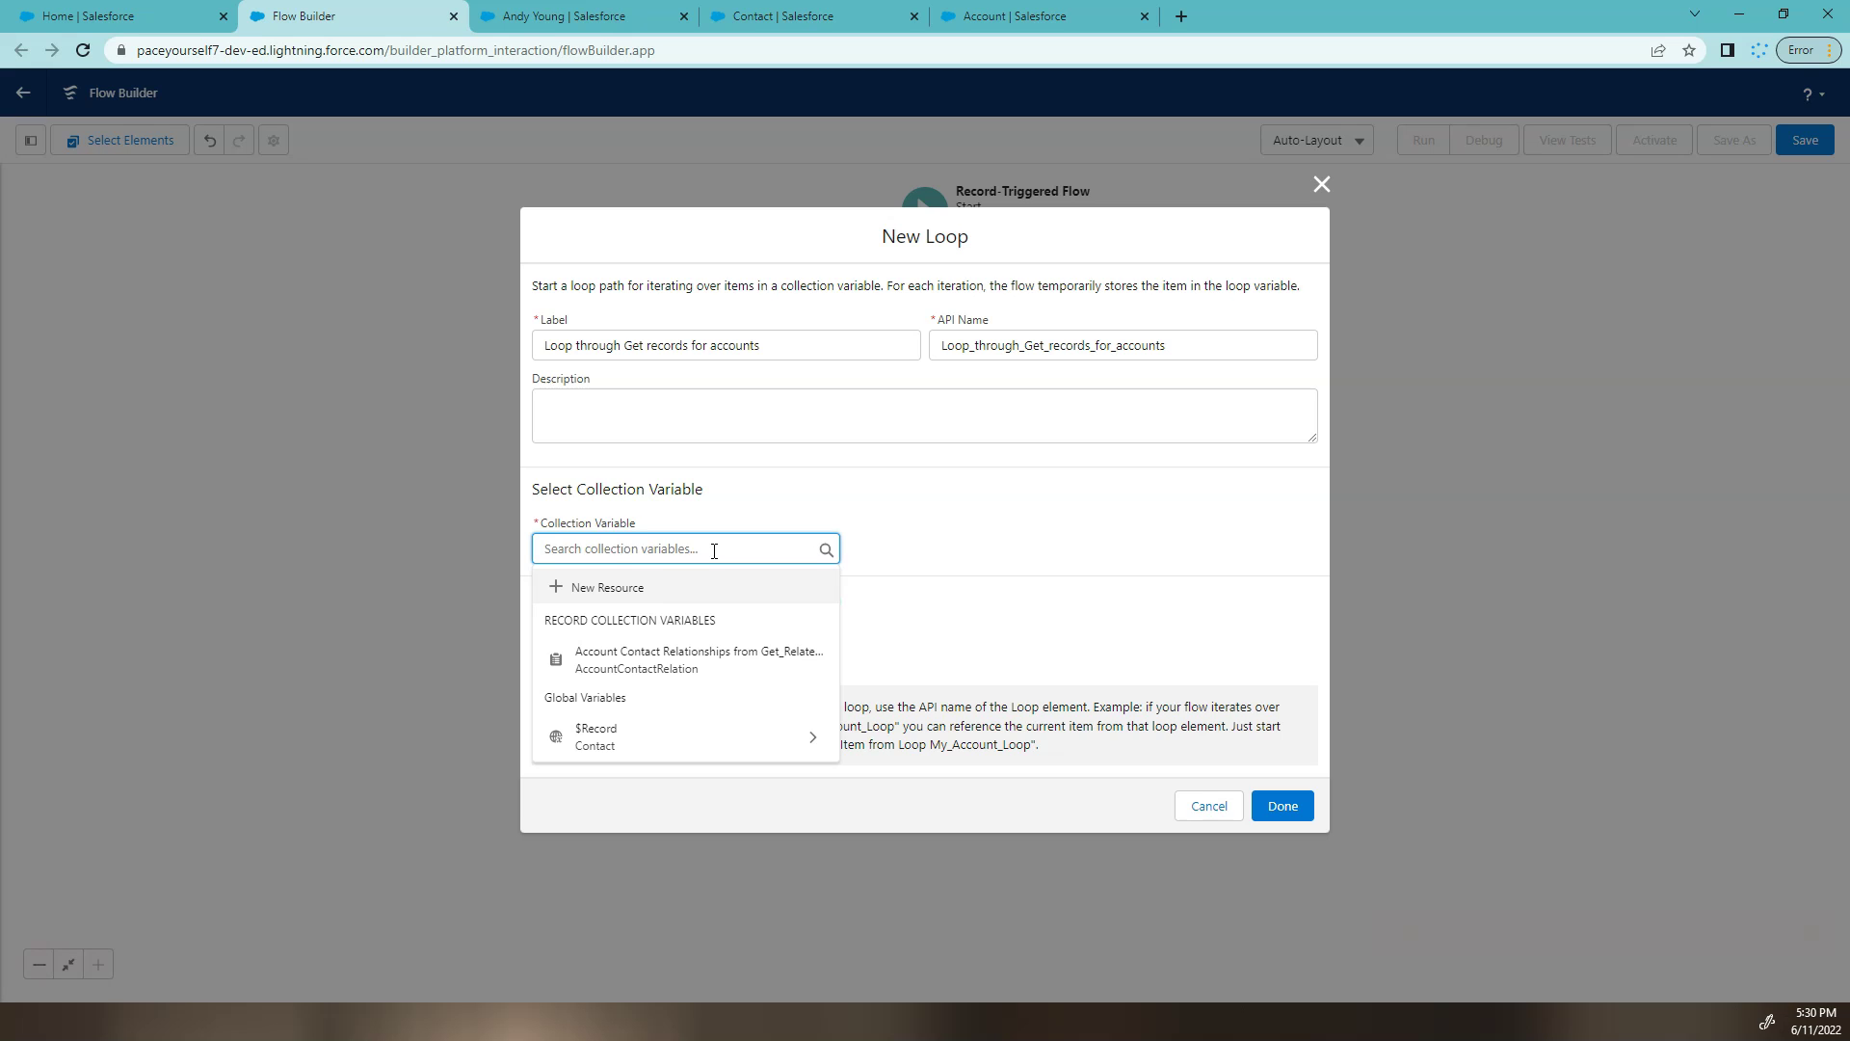
left_click(745, 672)
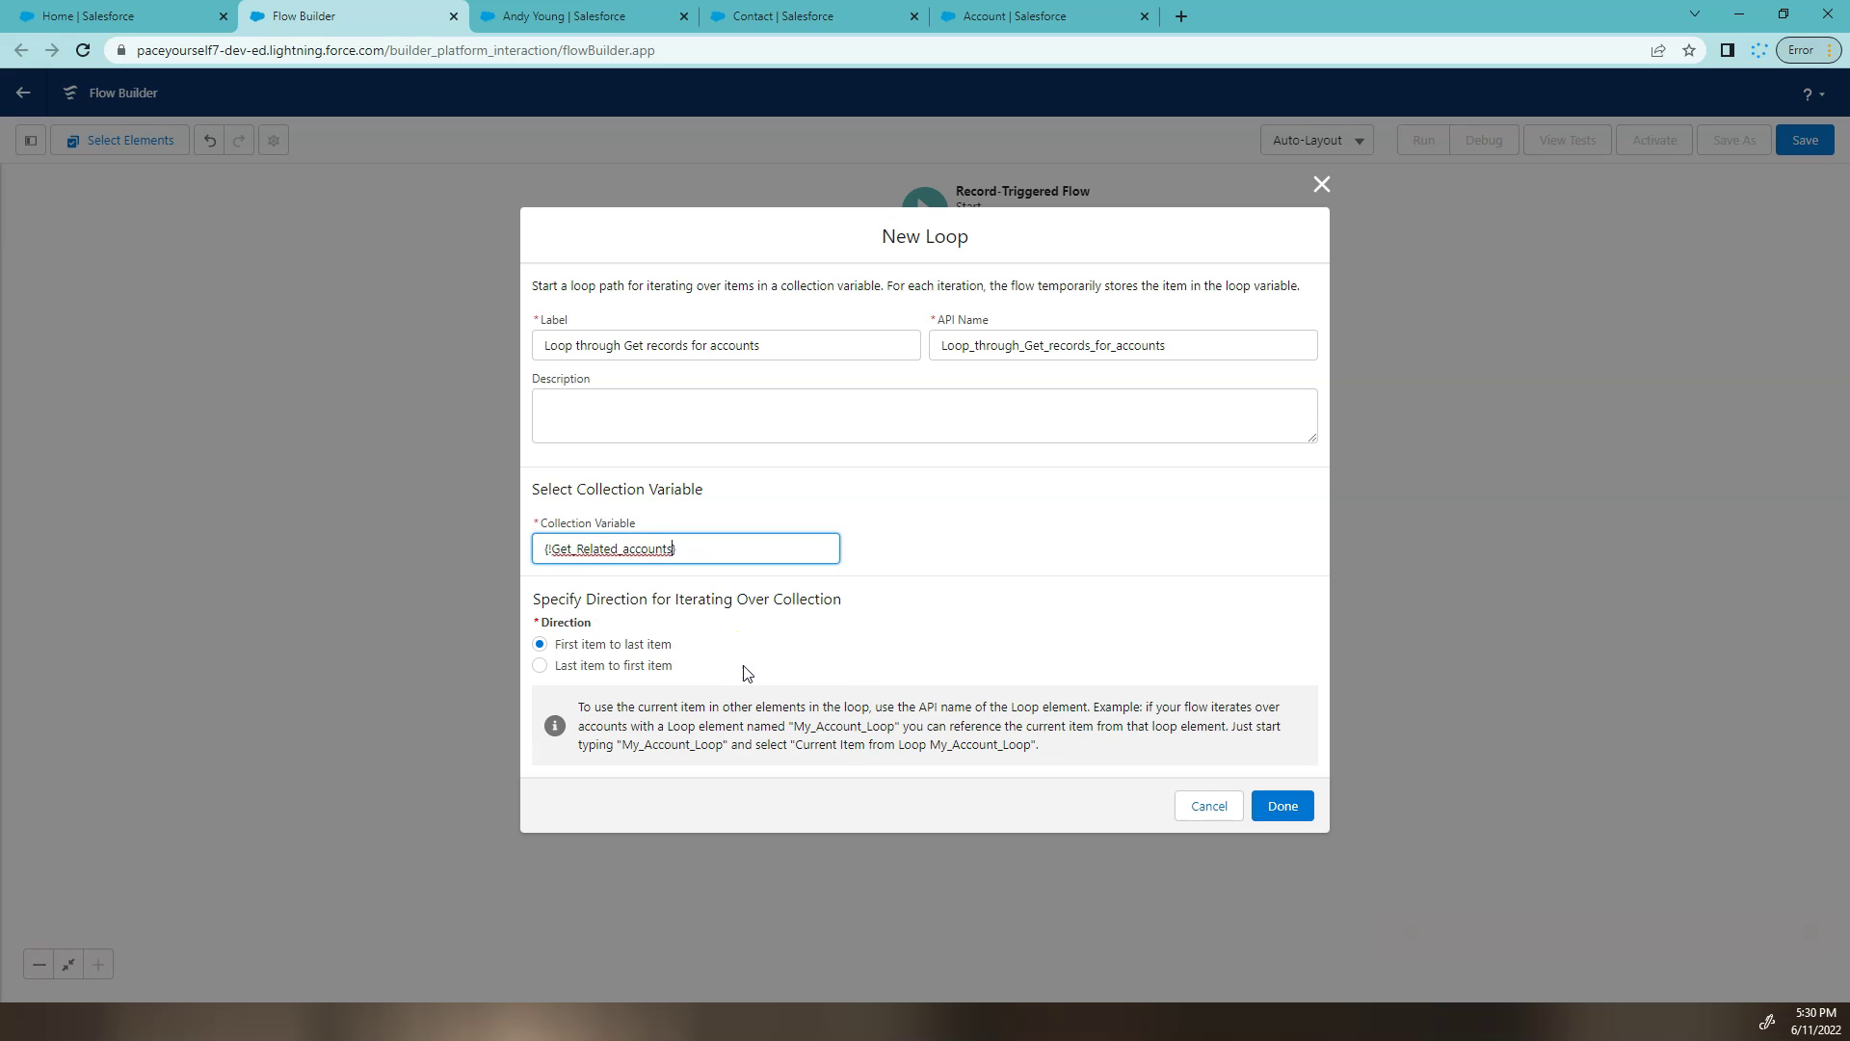
Save the loop and add a Decision element on its For Each path
left_click(1283, 807)
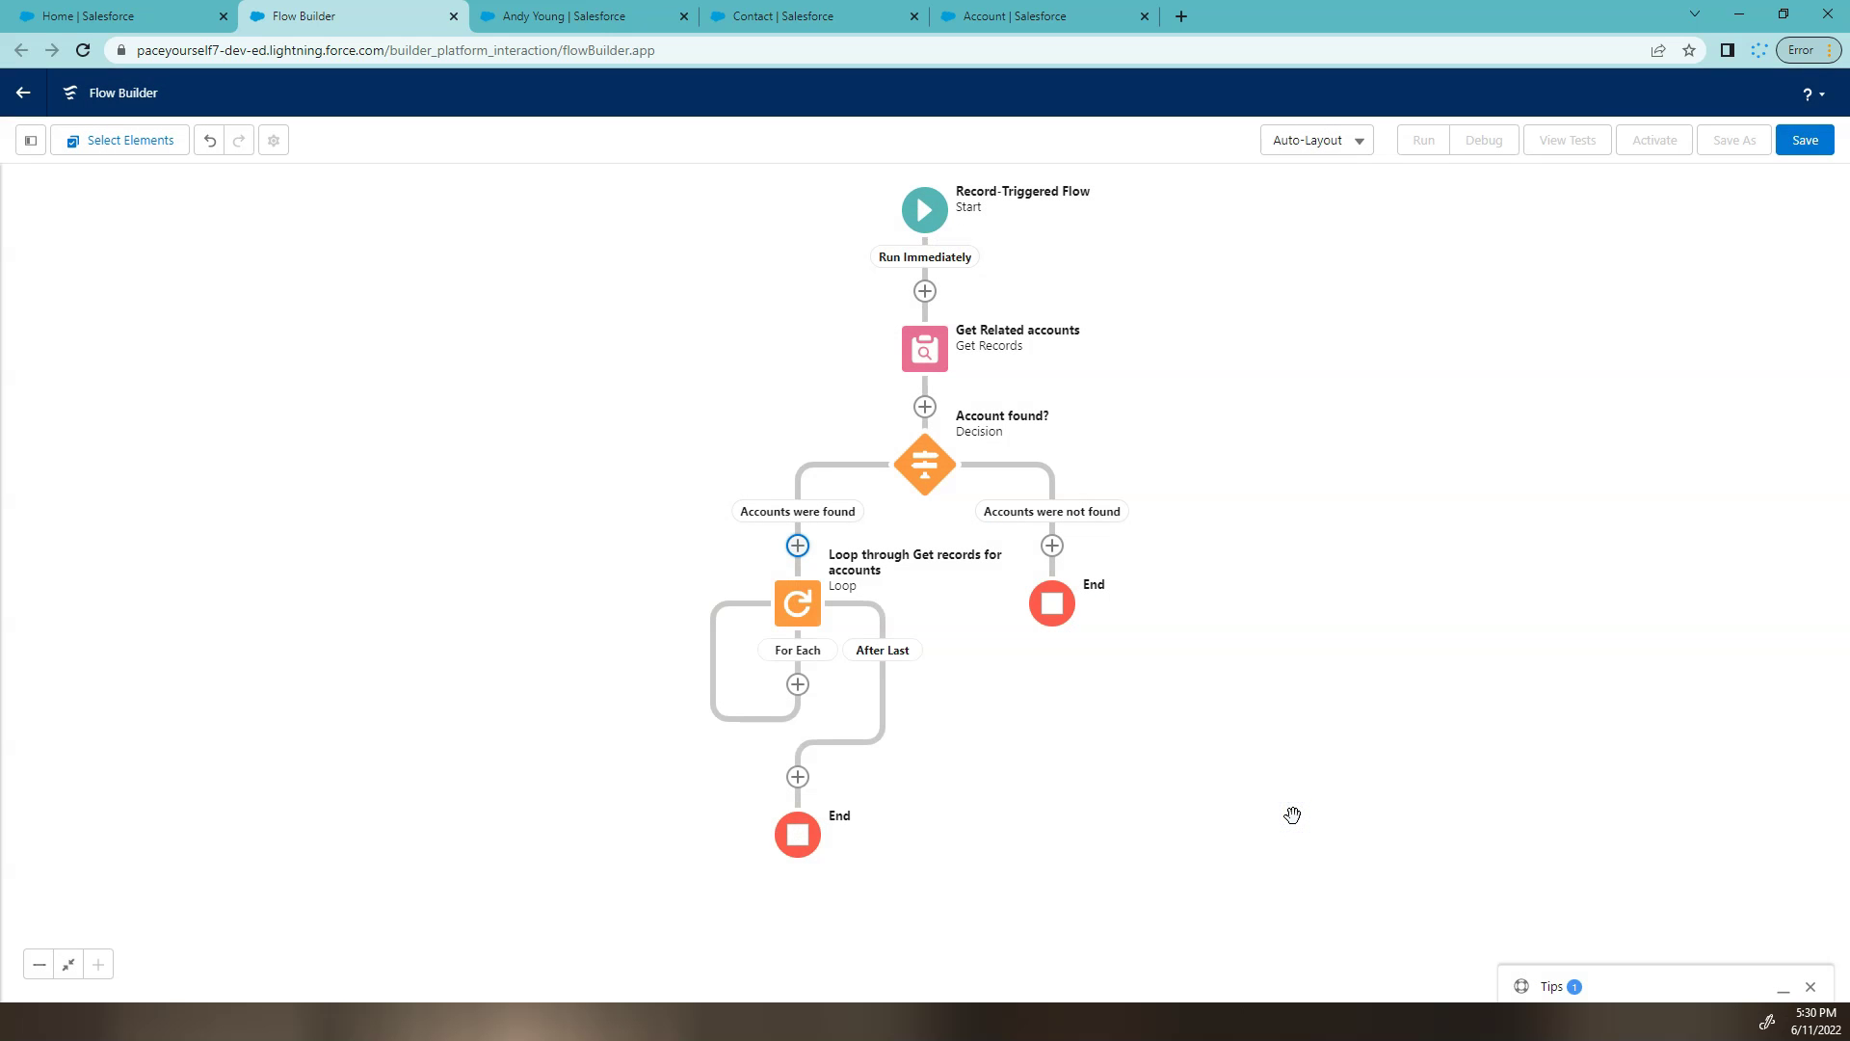
left_click_drag(992, 796, 950, 647)
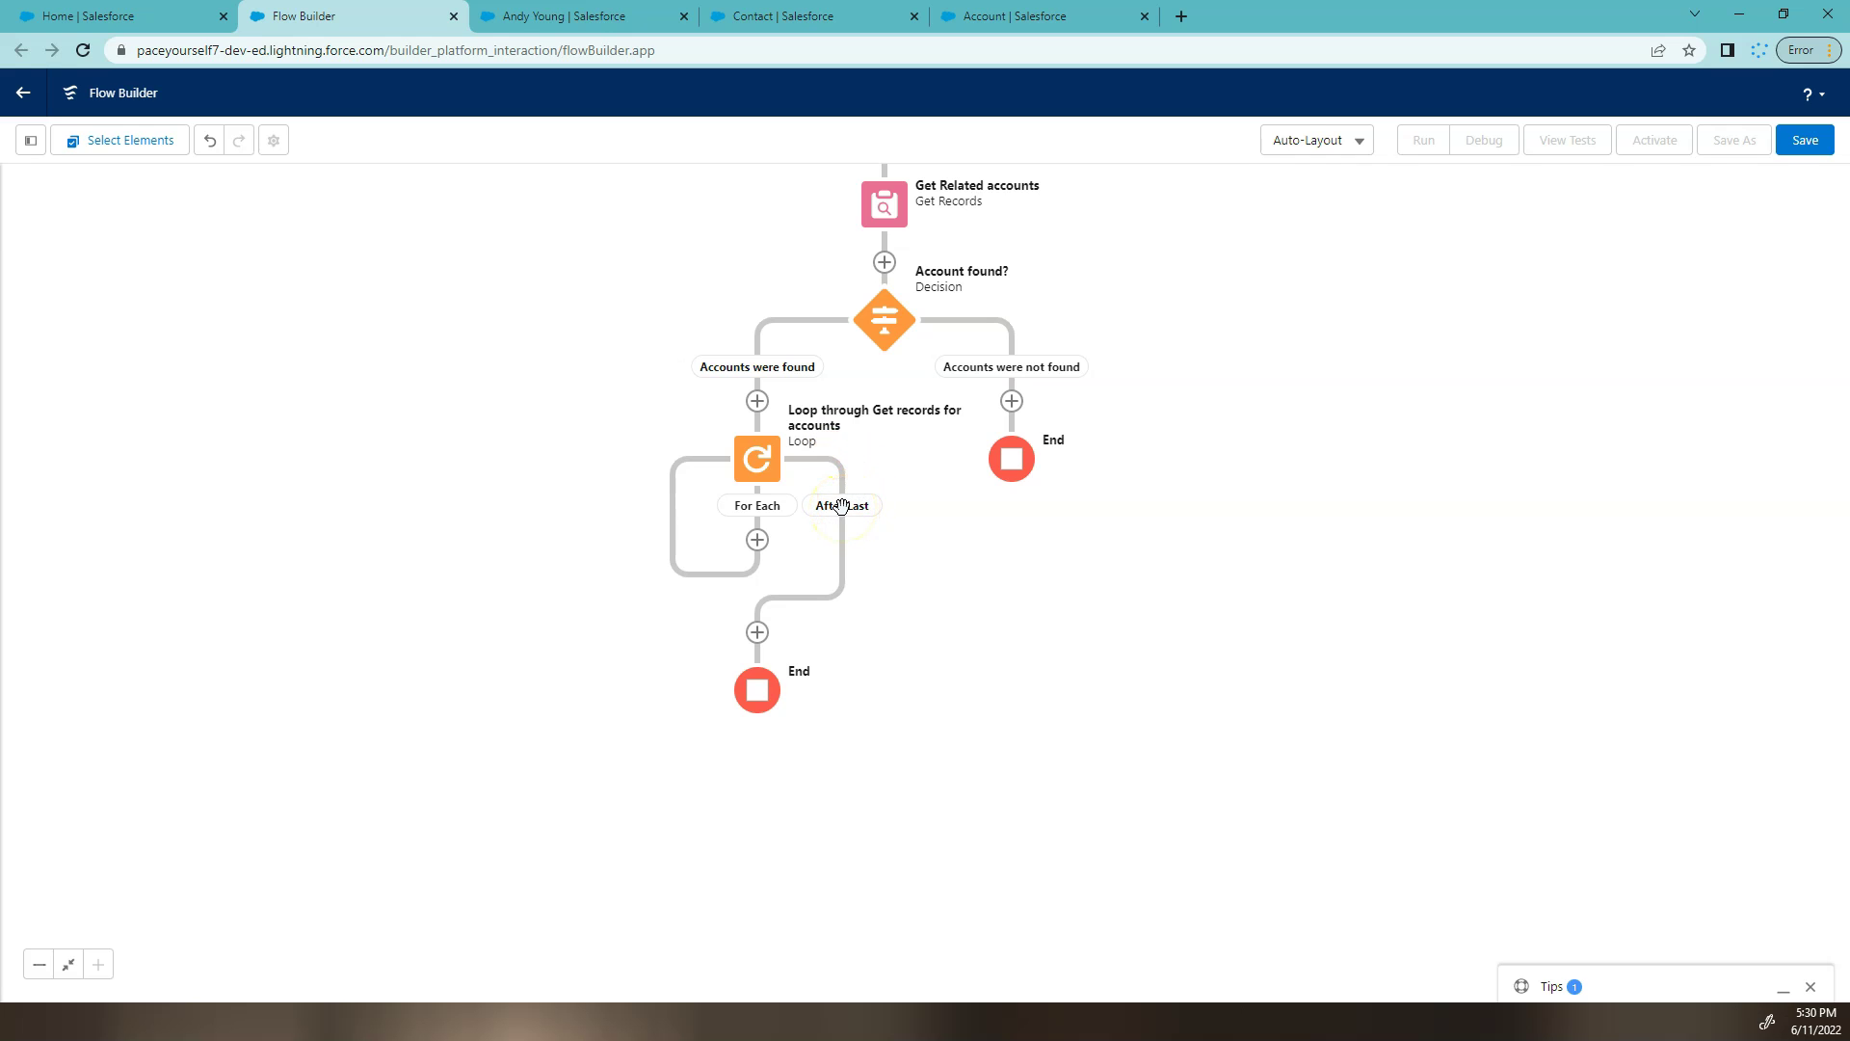
left_click(757, 540)
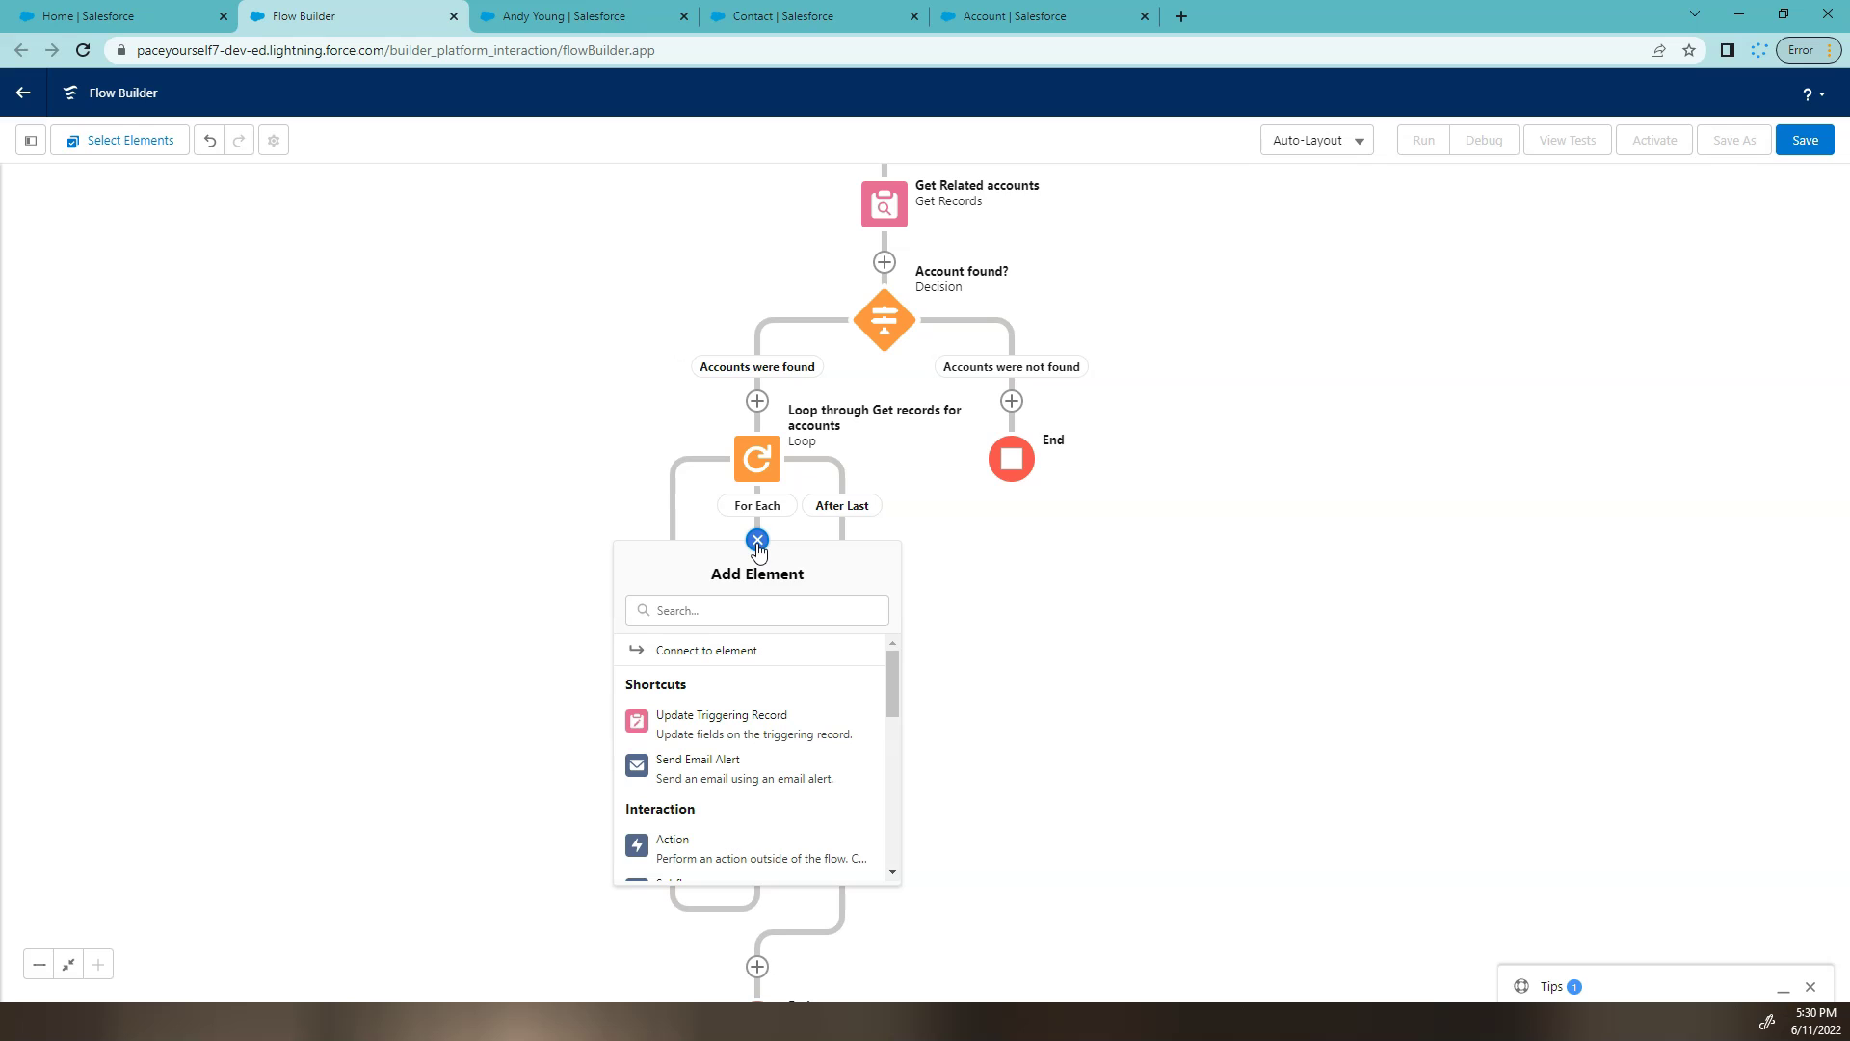
left_click(744, 612)
type("d")
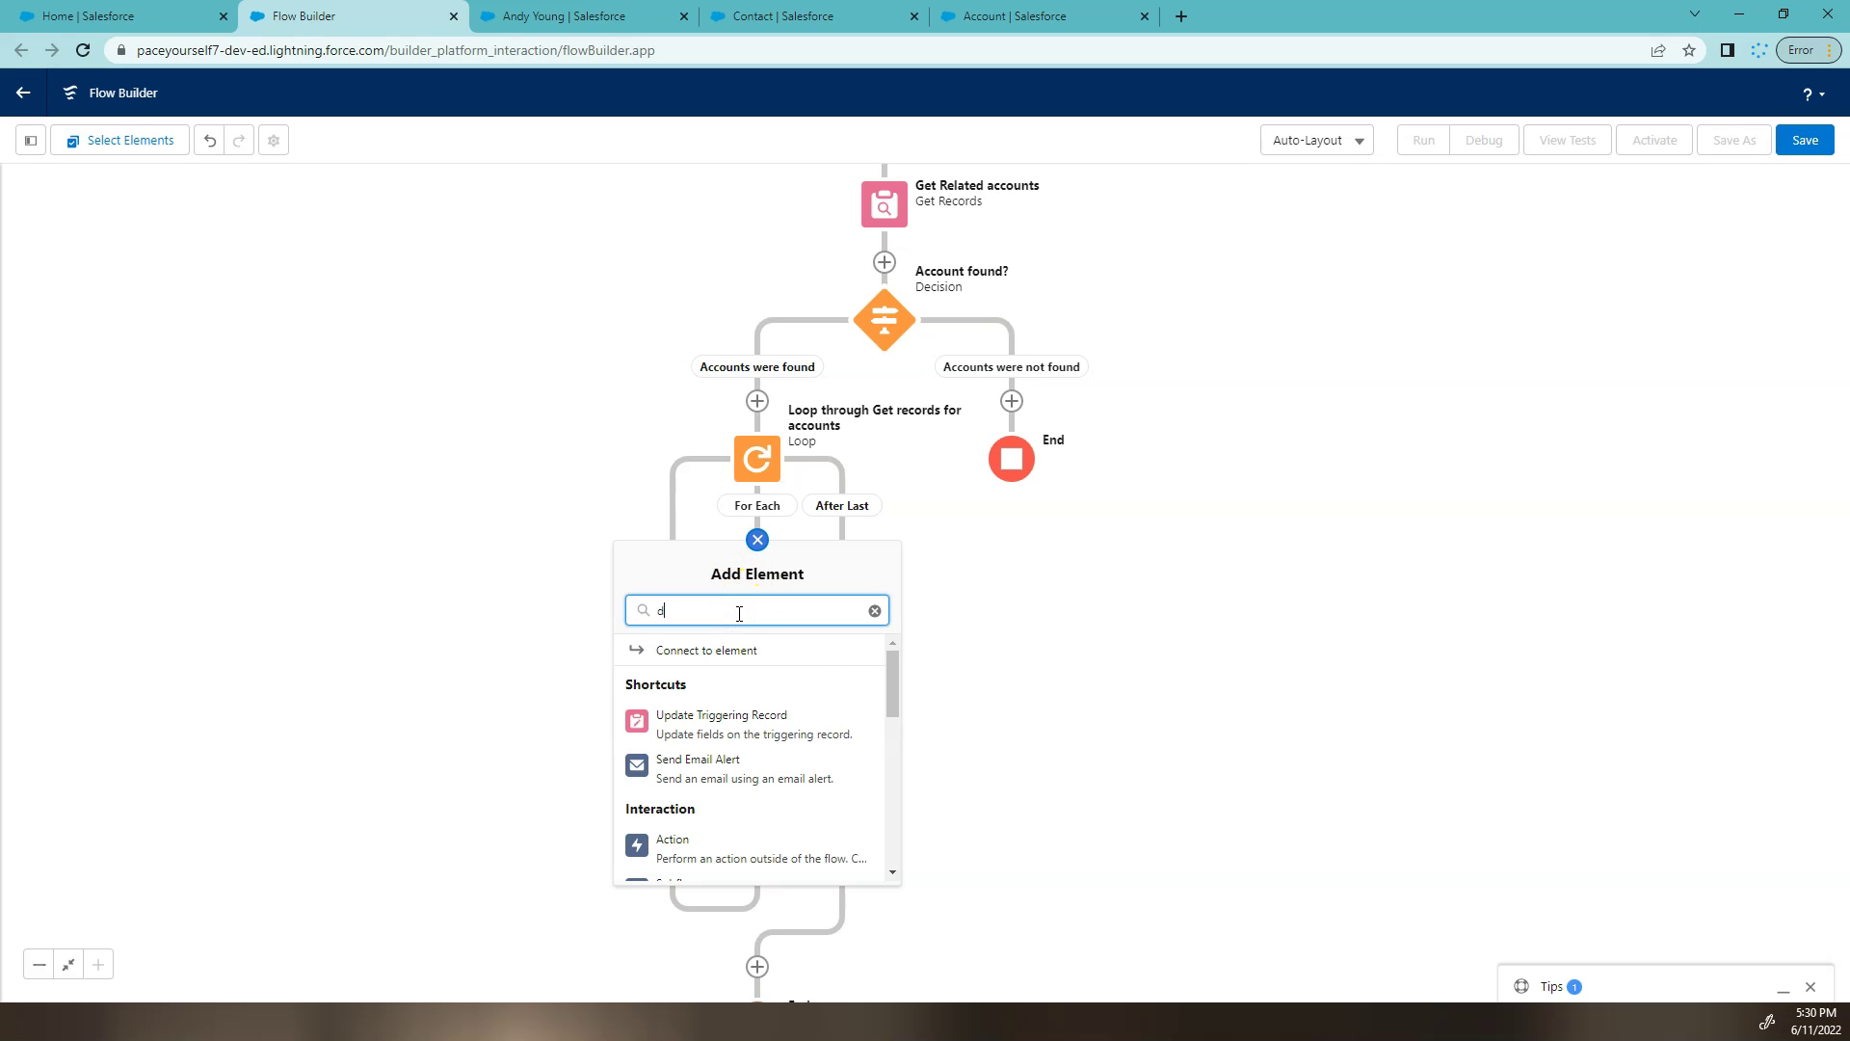
type("e")
left_click(713, 647)
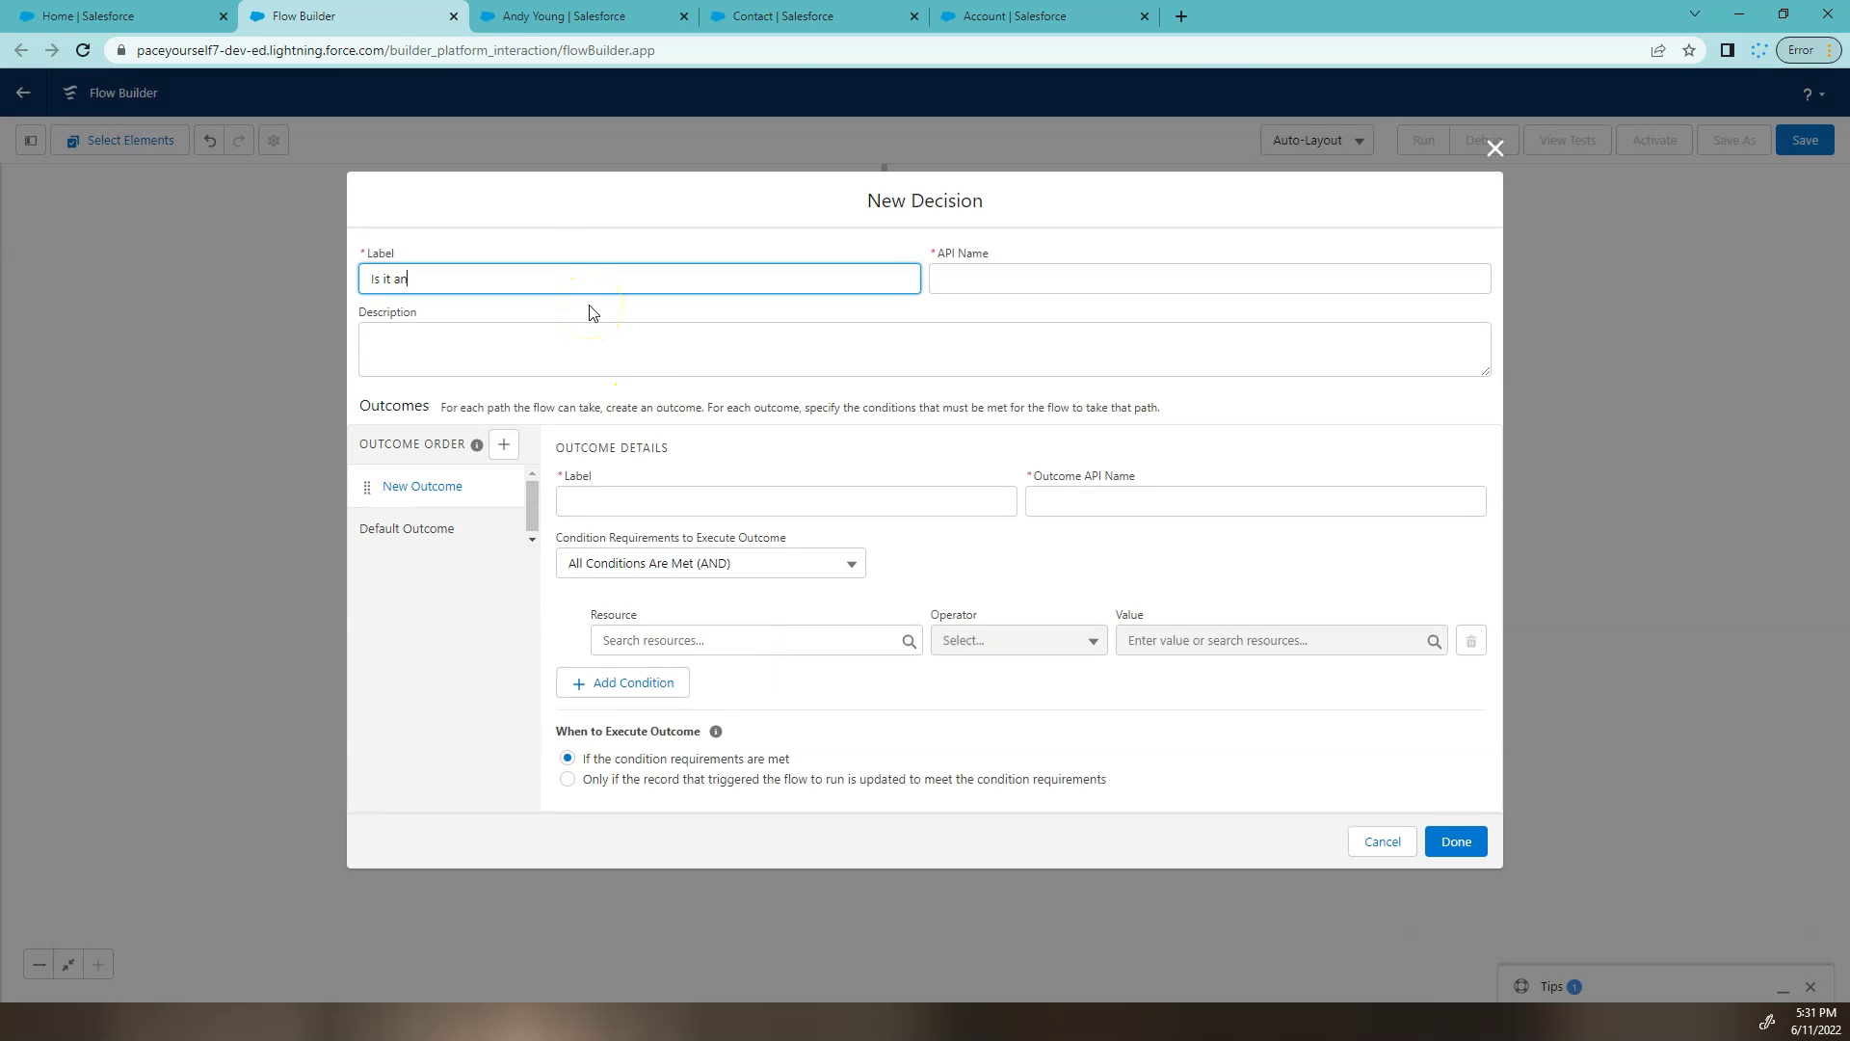
Label the decision 'Is it an Education Account?' with outcome 'Education yes'
type("Is it an Education Account?")
left_click(590, 310)
left_click(581, 504)
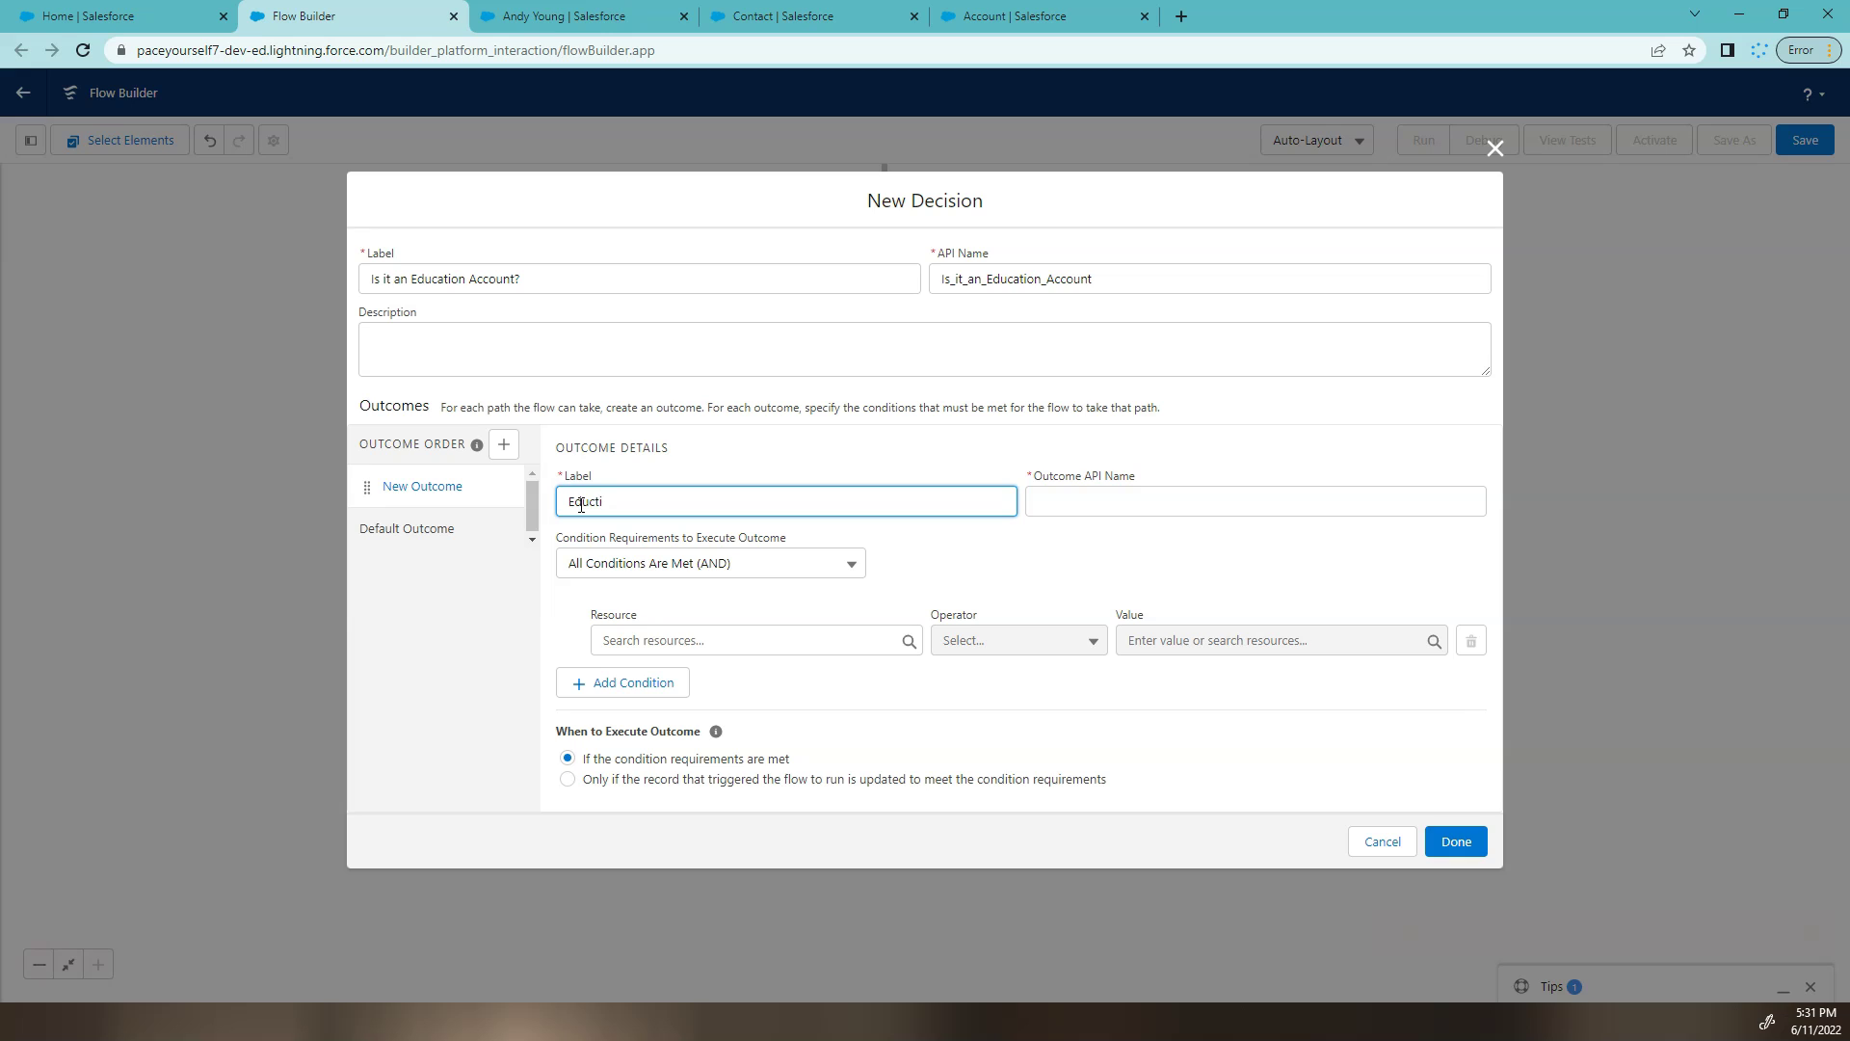
type("Education yes")
key("Tab")
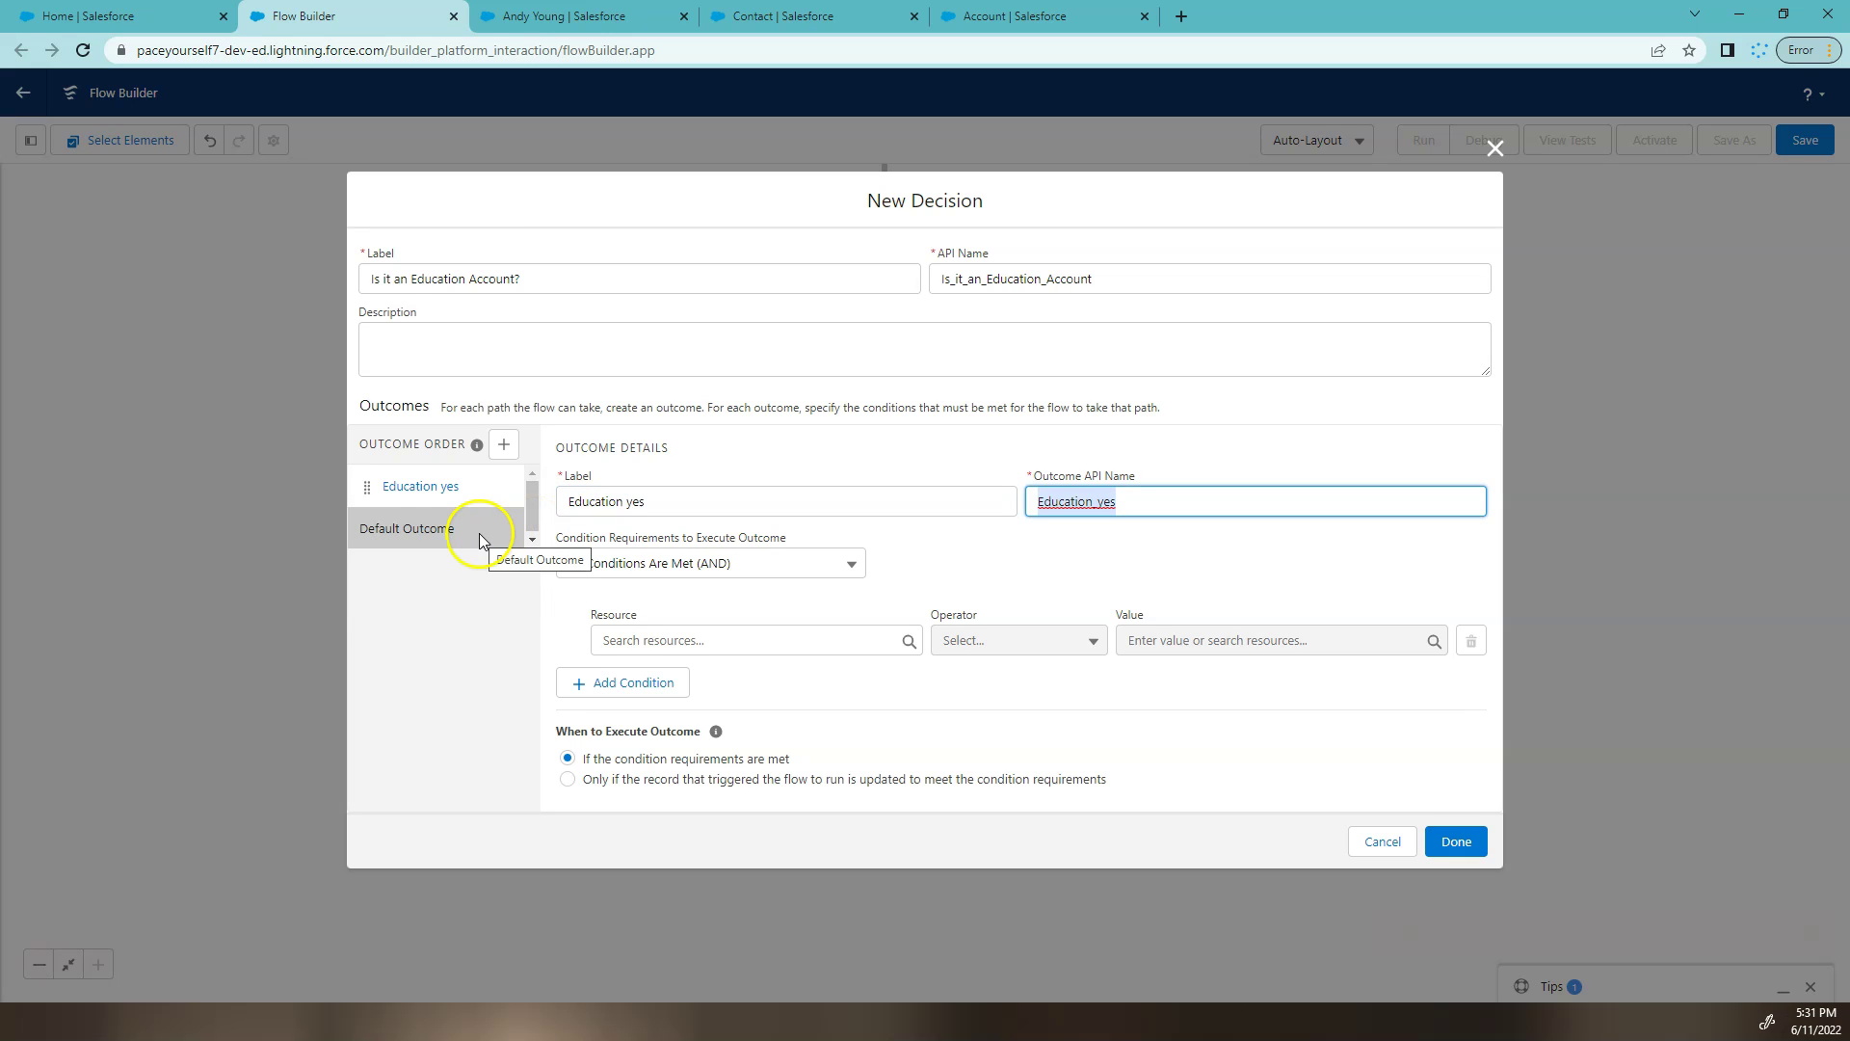
left_click(1054, 567)
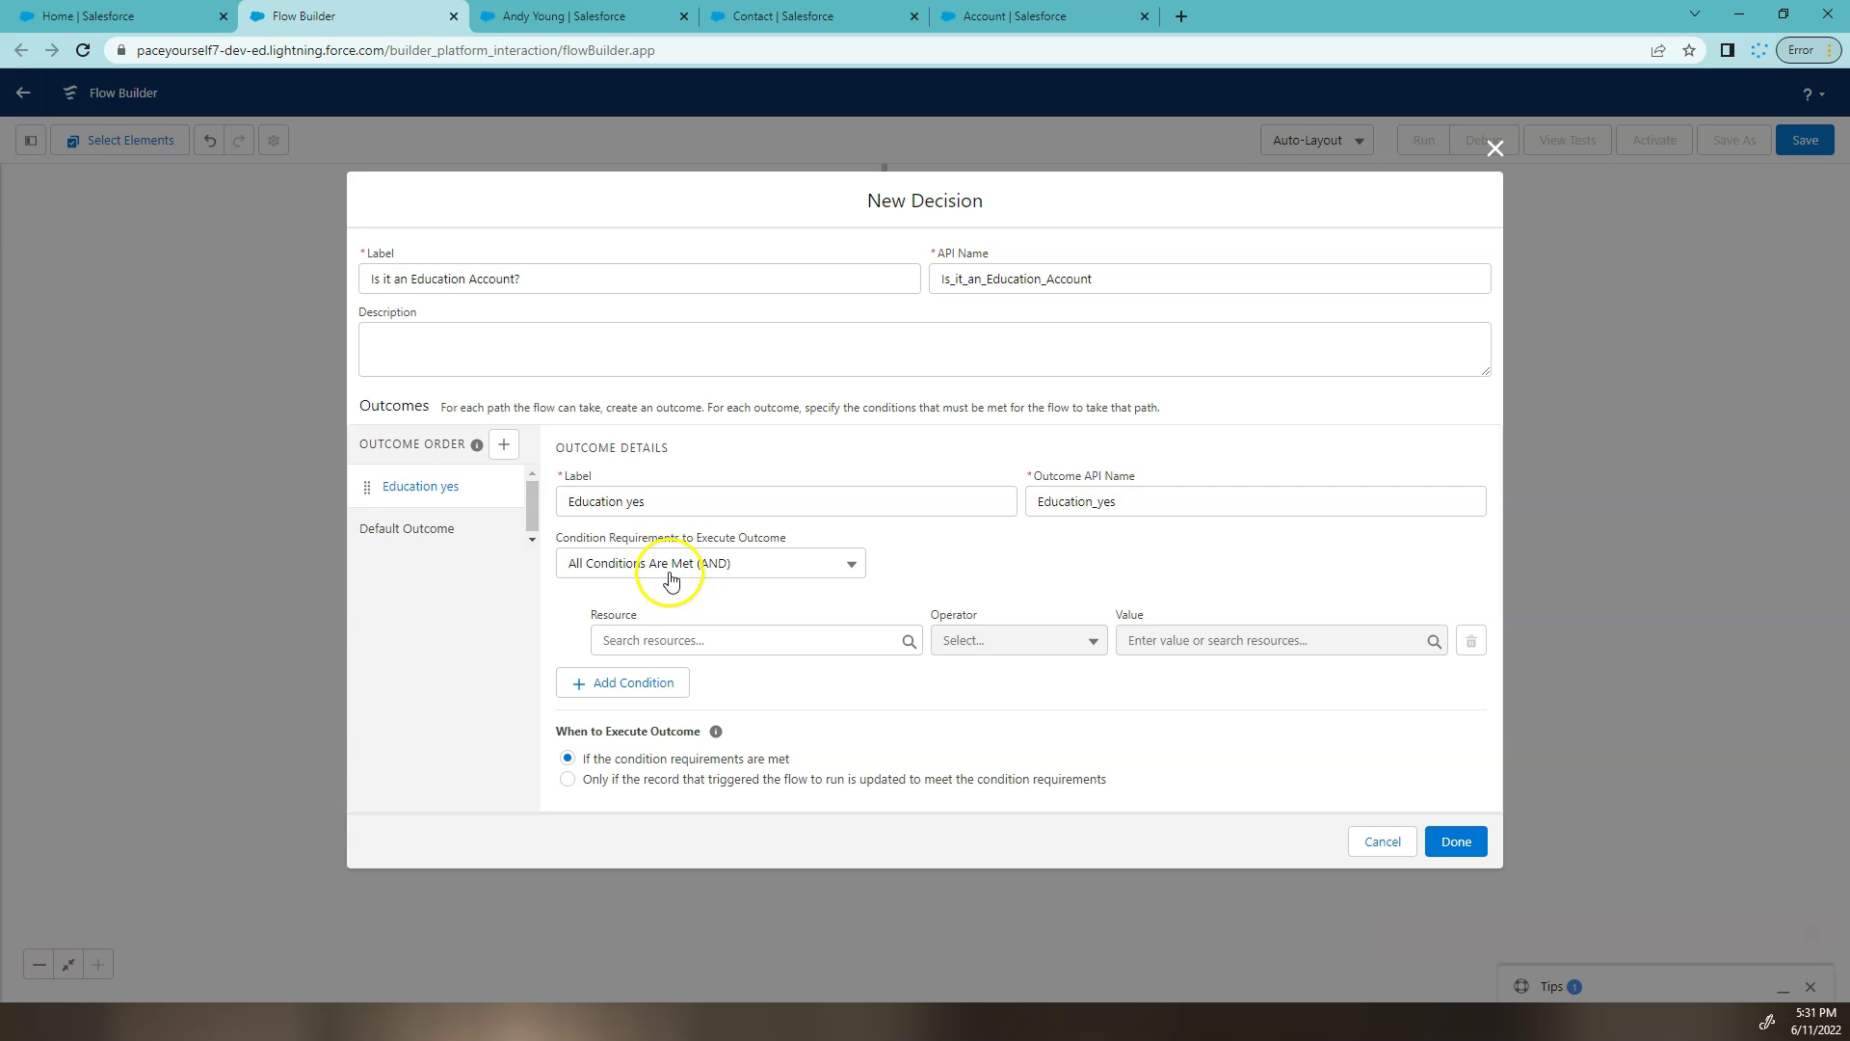
Set the condition resource to the loop's current item Account > Industry
left_click(674, 641)
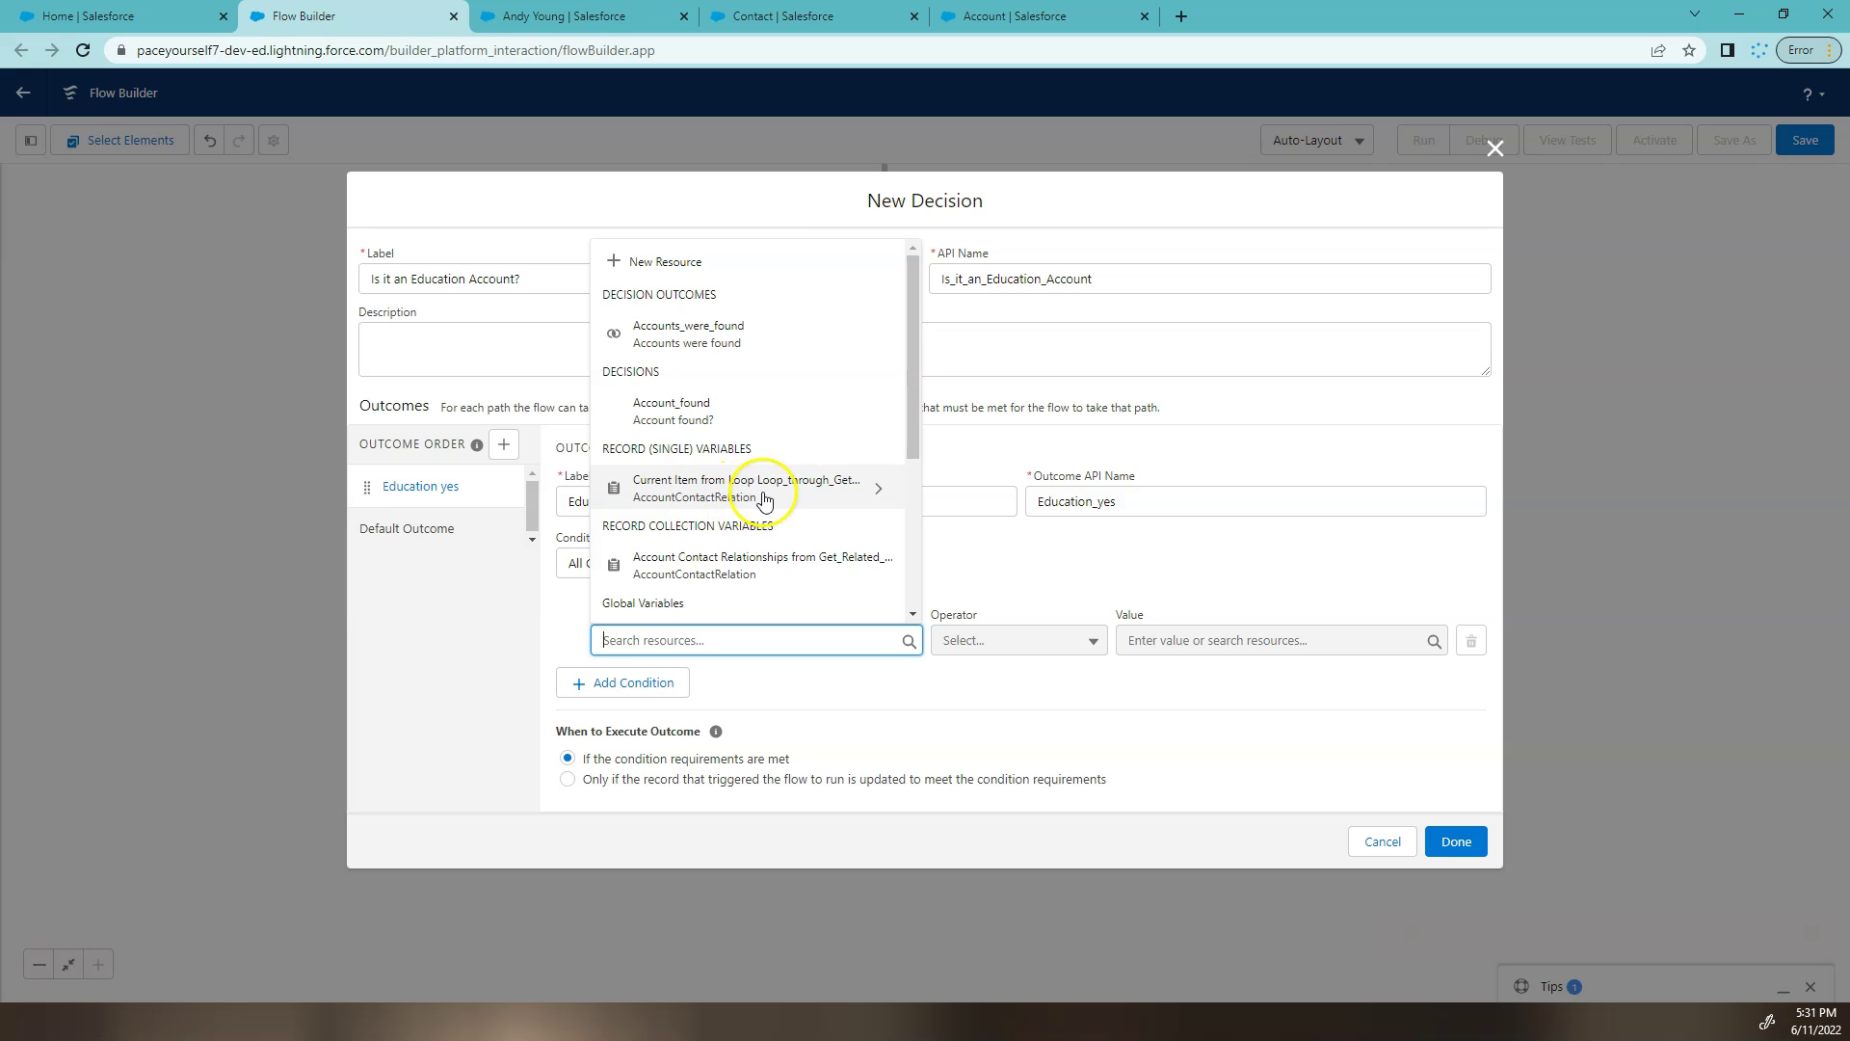
left_click(838, 496)
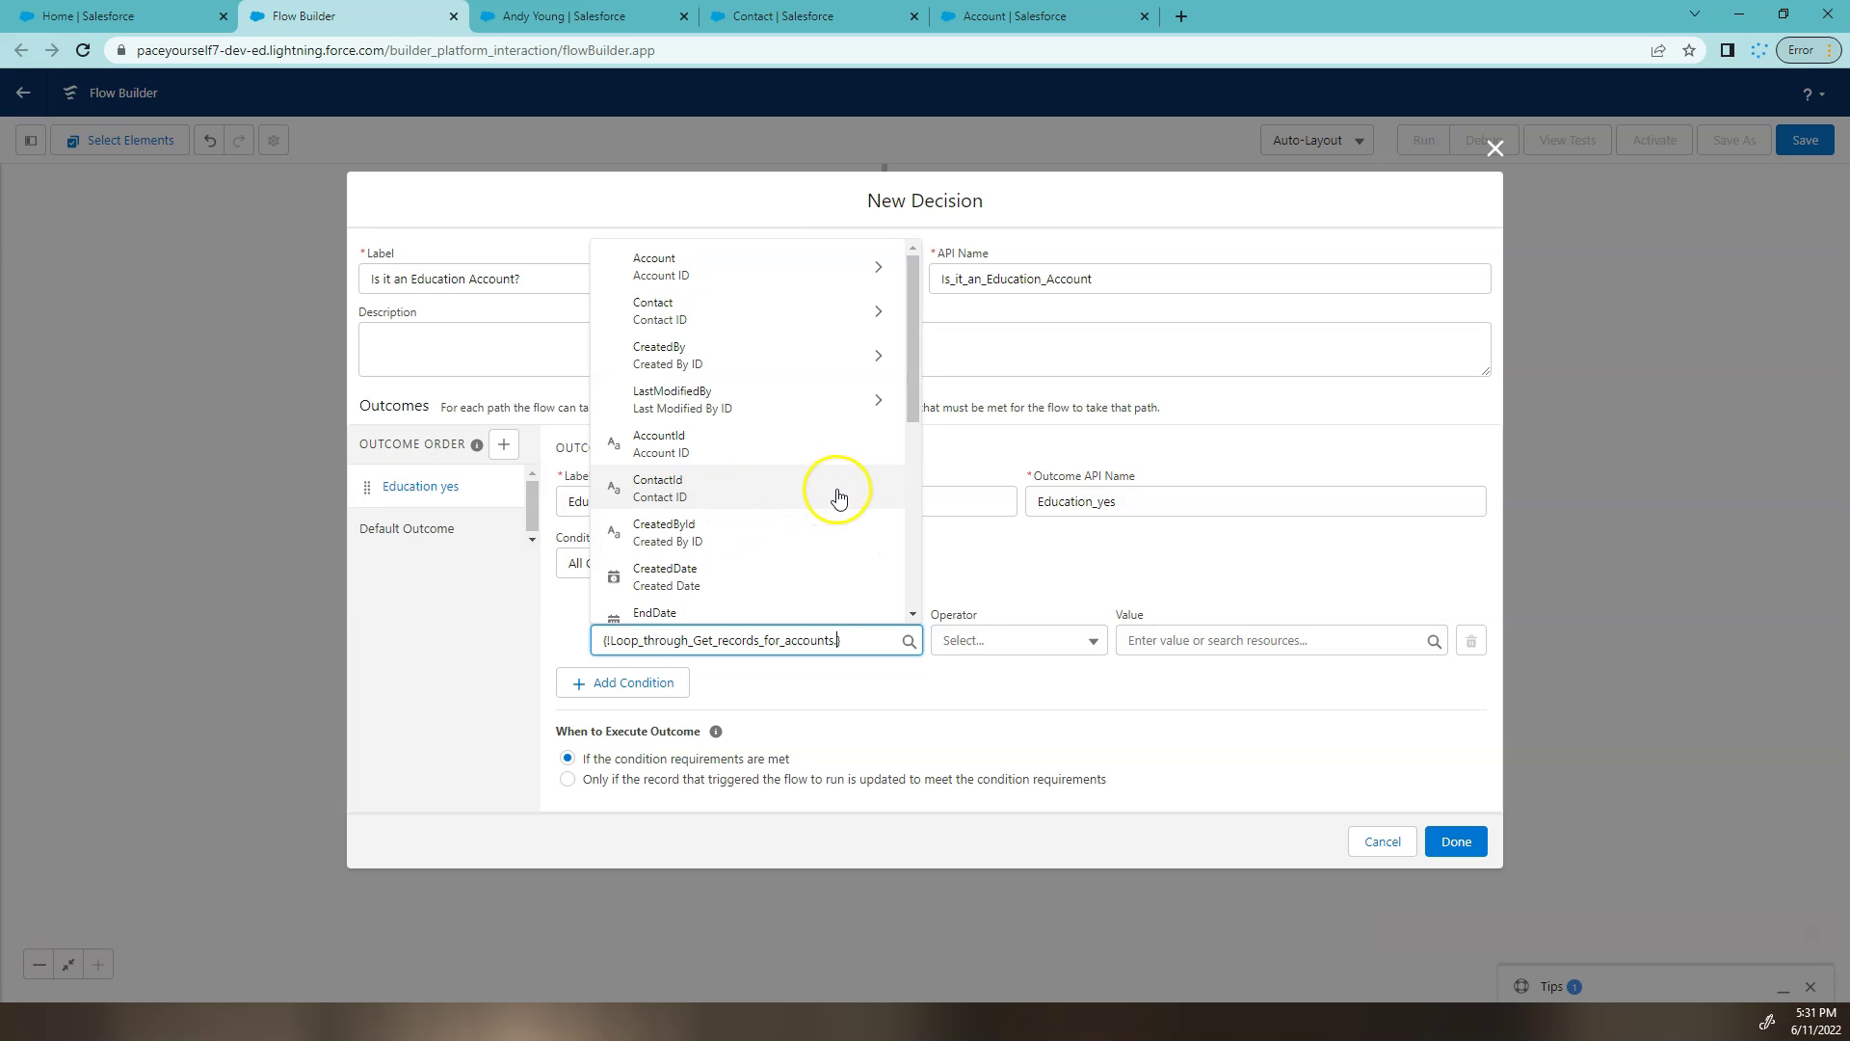
left_click(879, 268)
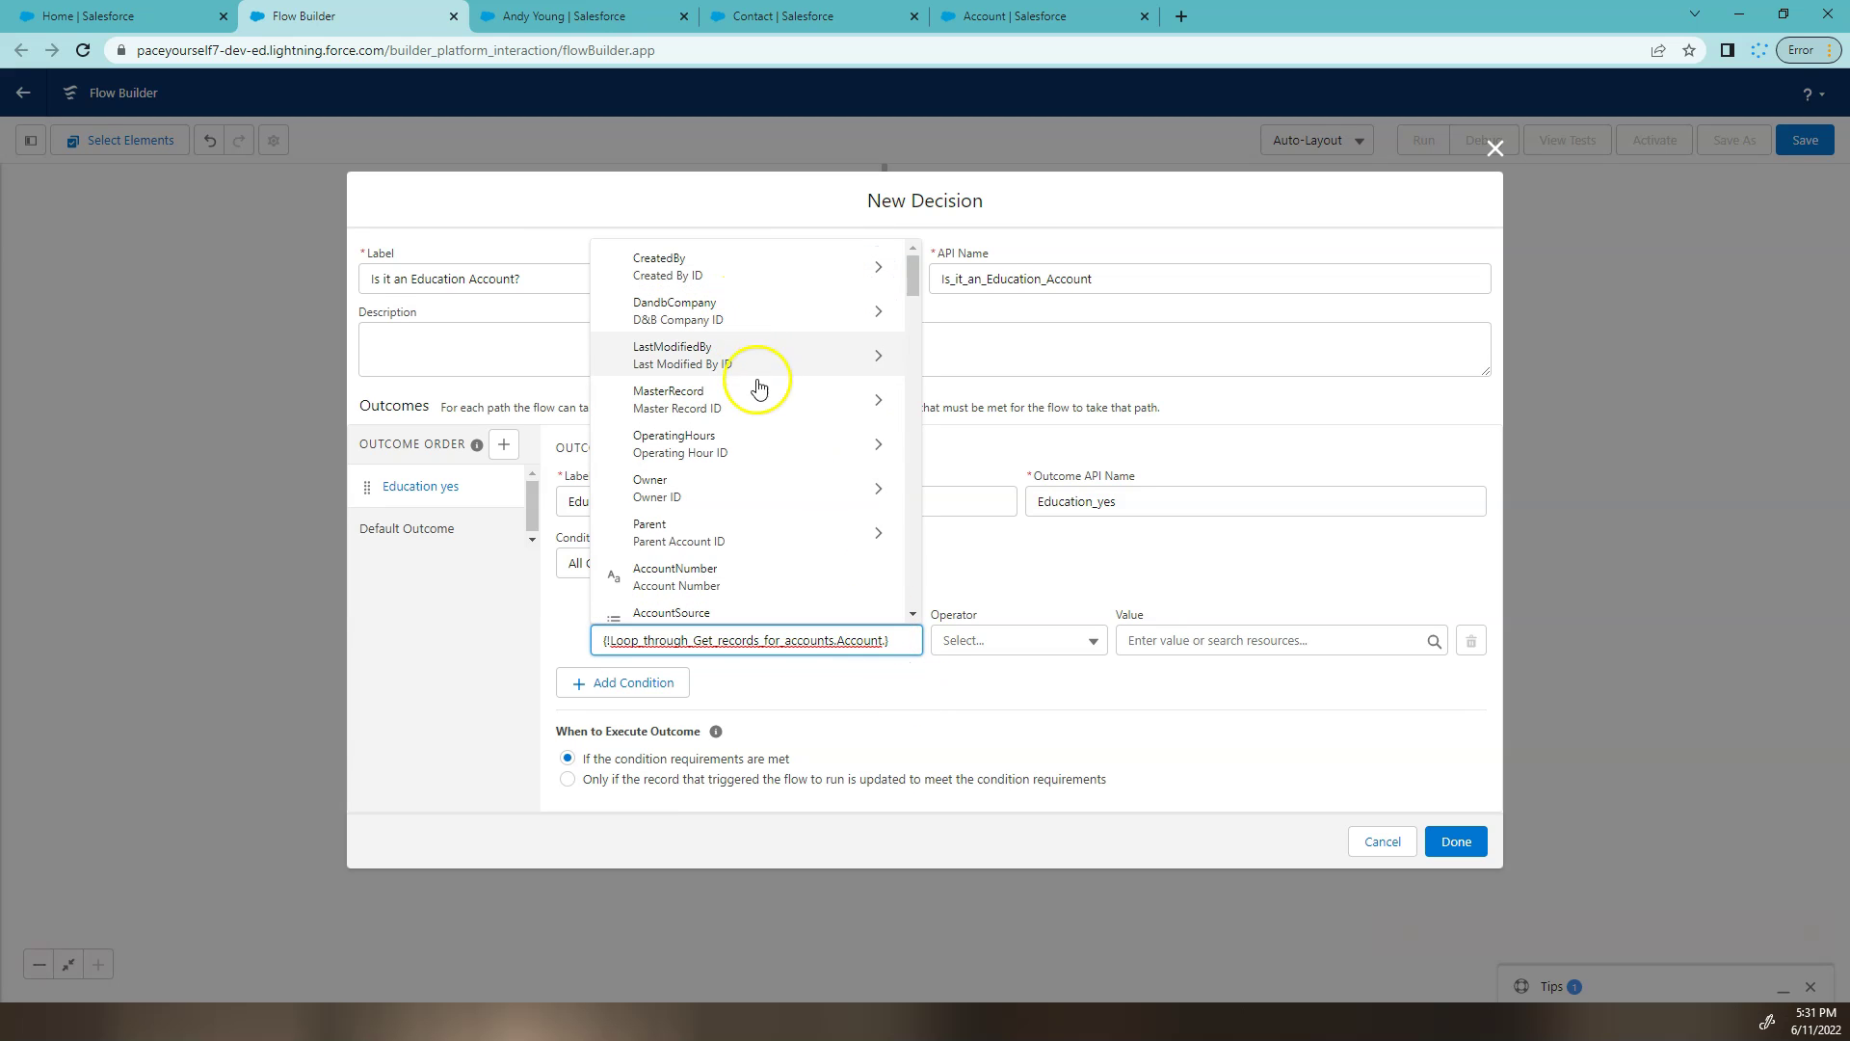
scroll(750, 420, "down", 5)
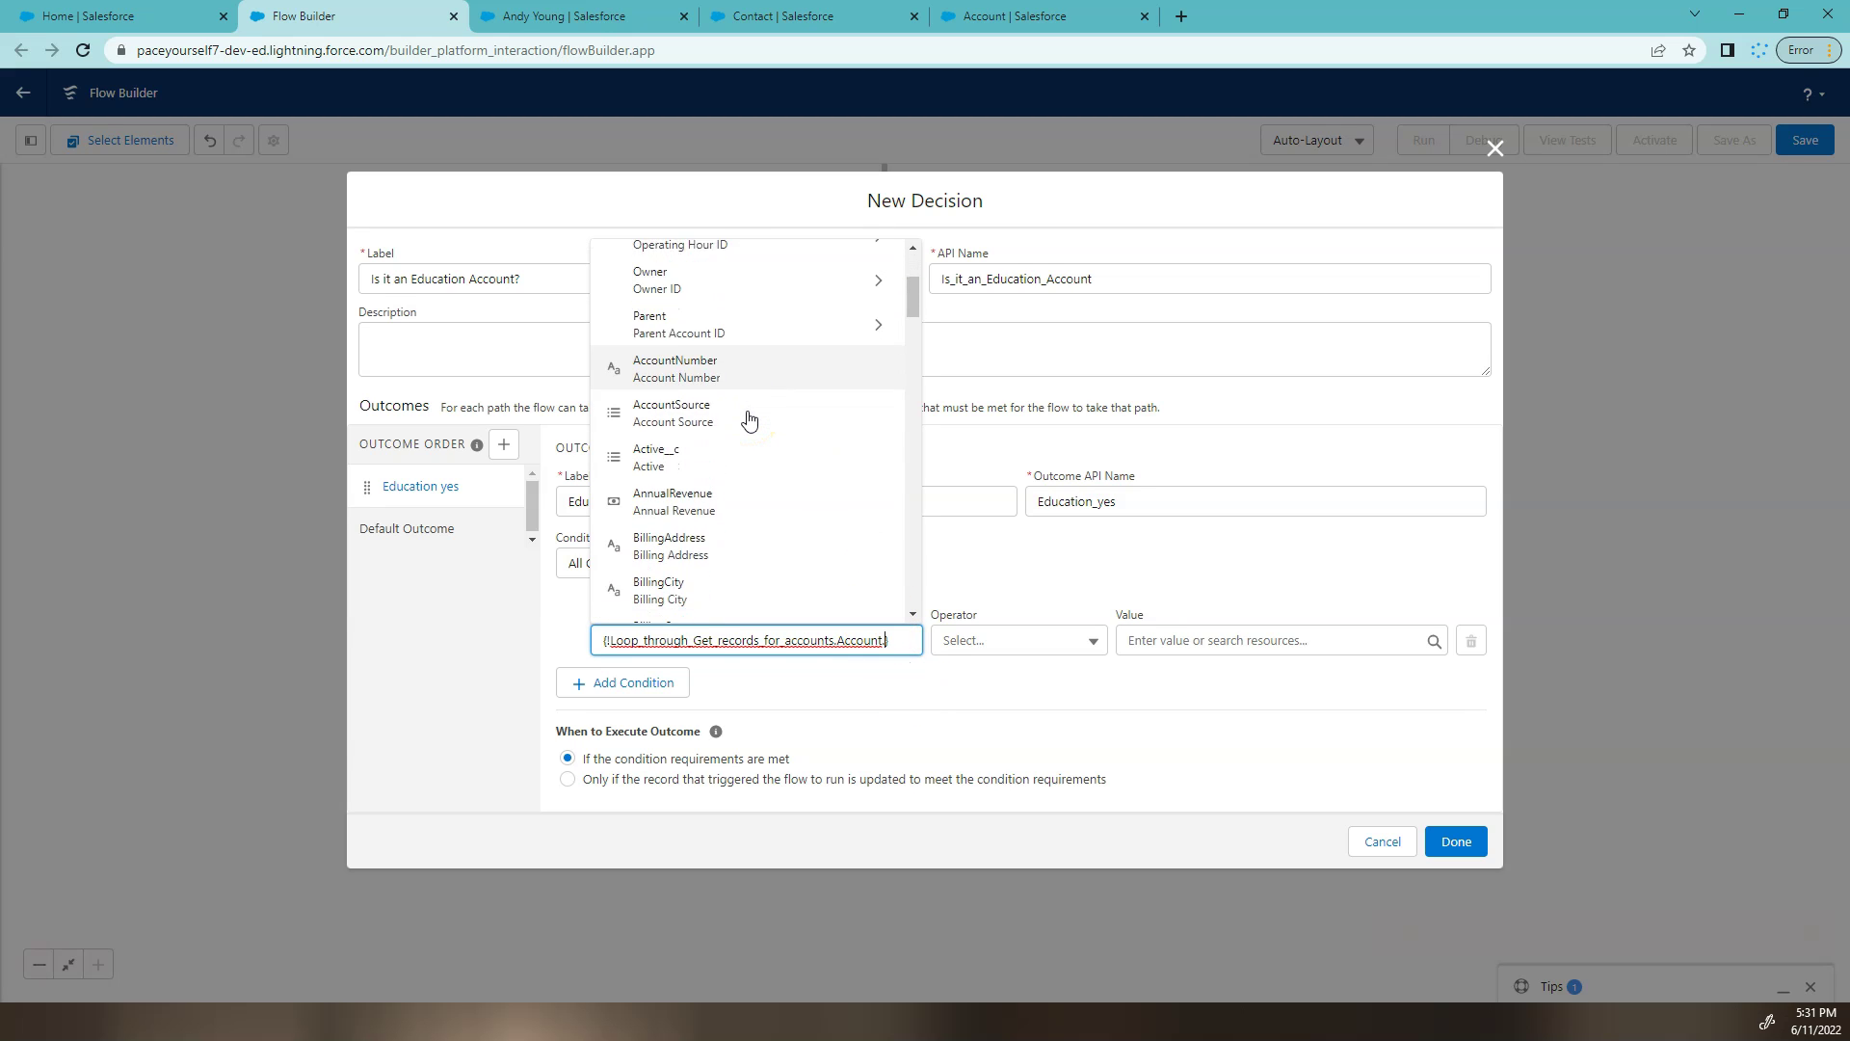
scroll(749, 420, "down", 4)
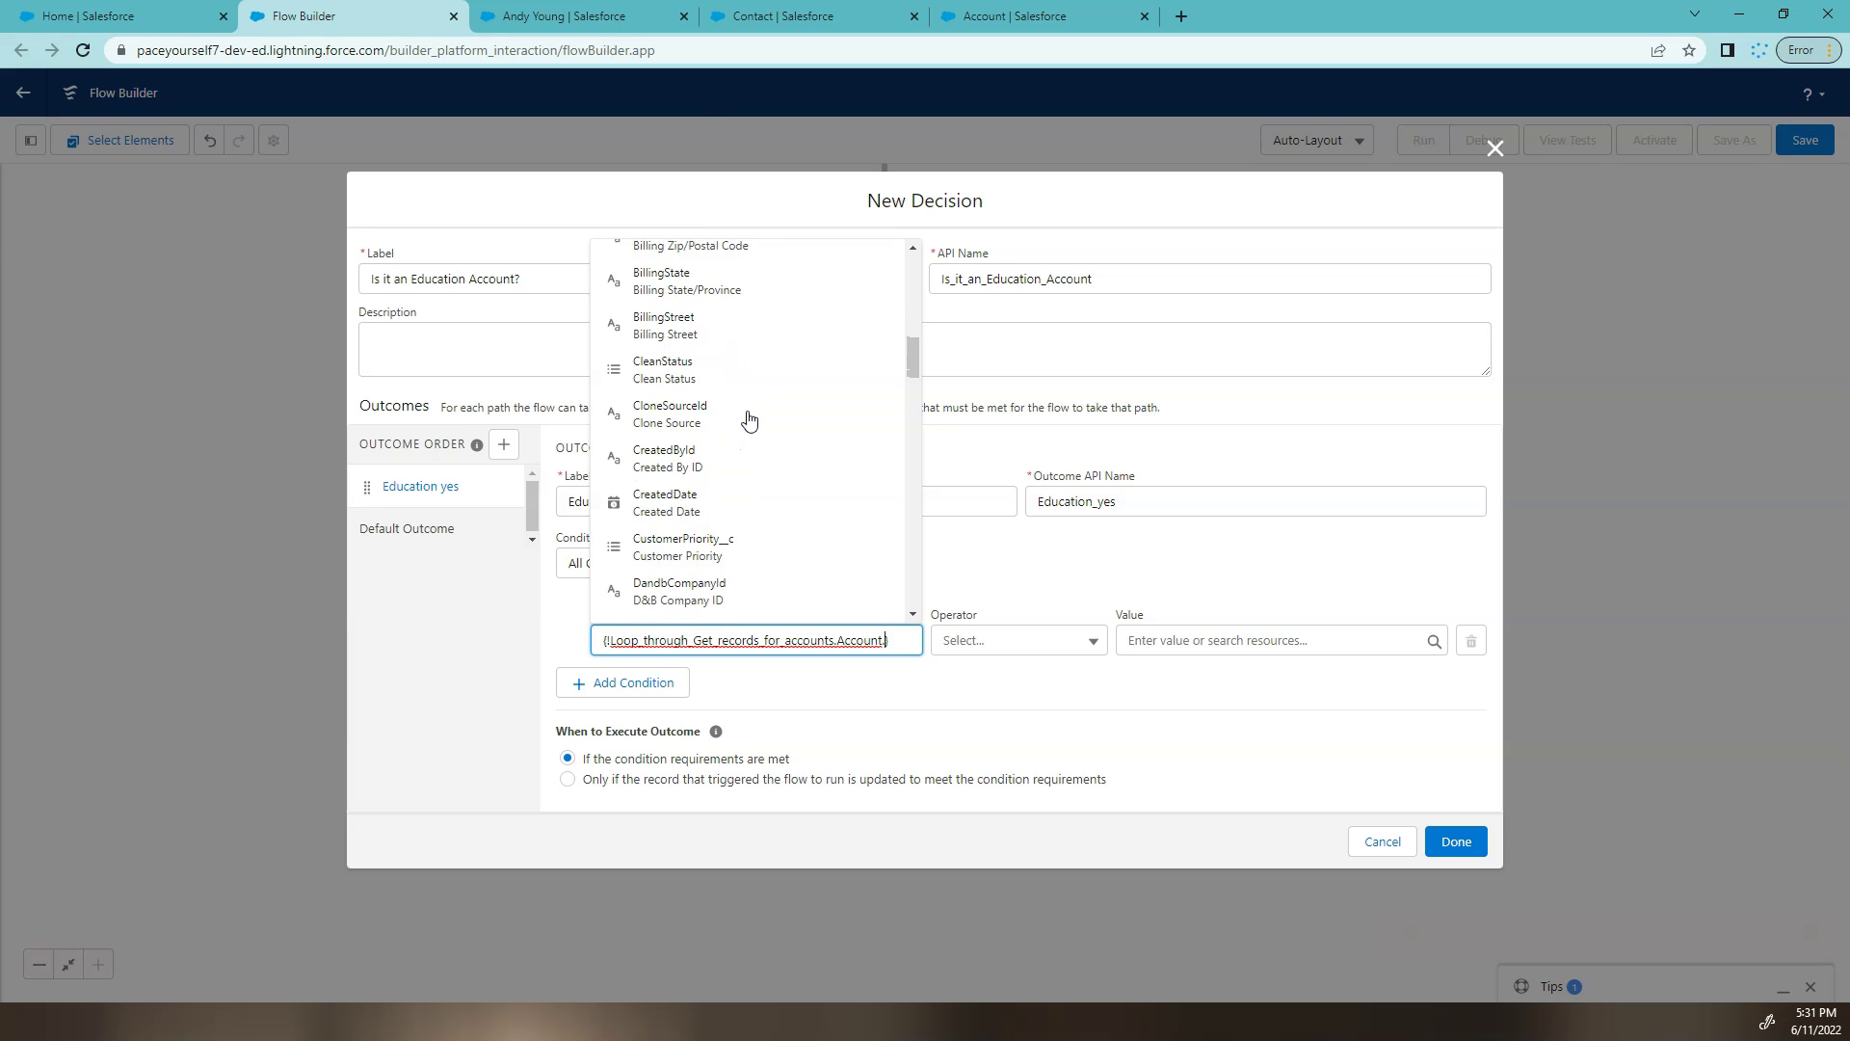
scroll(749, 420, "down", 3)
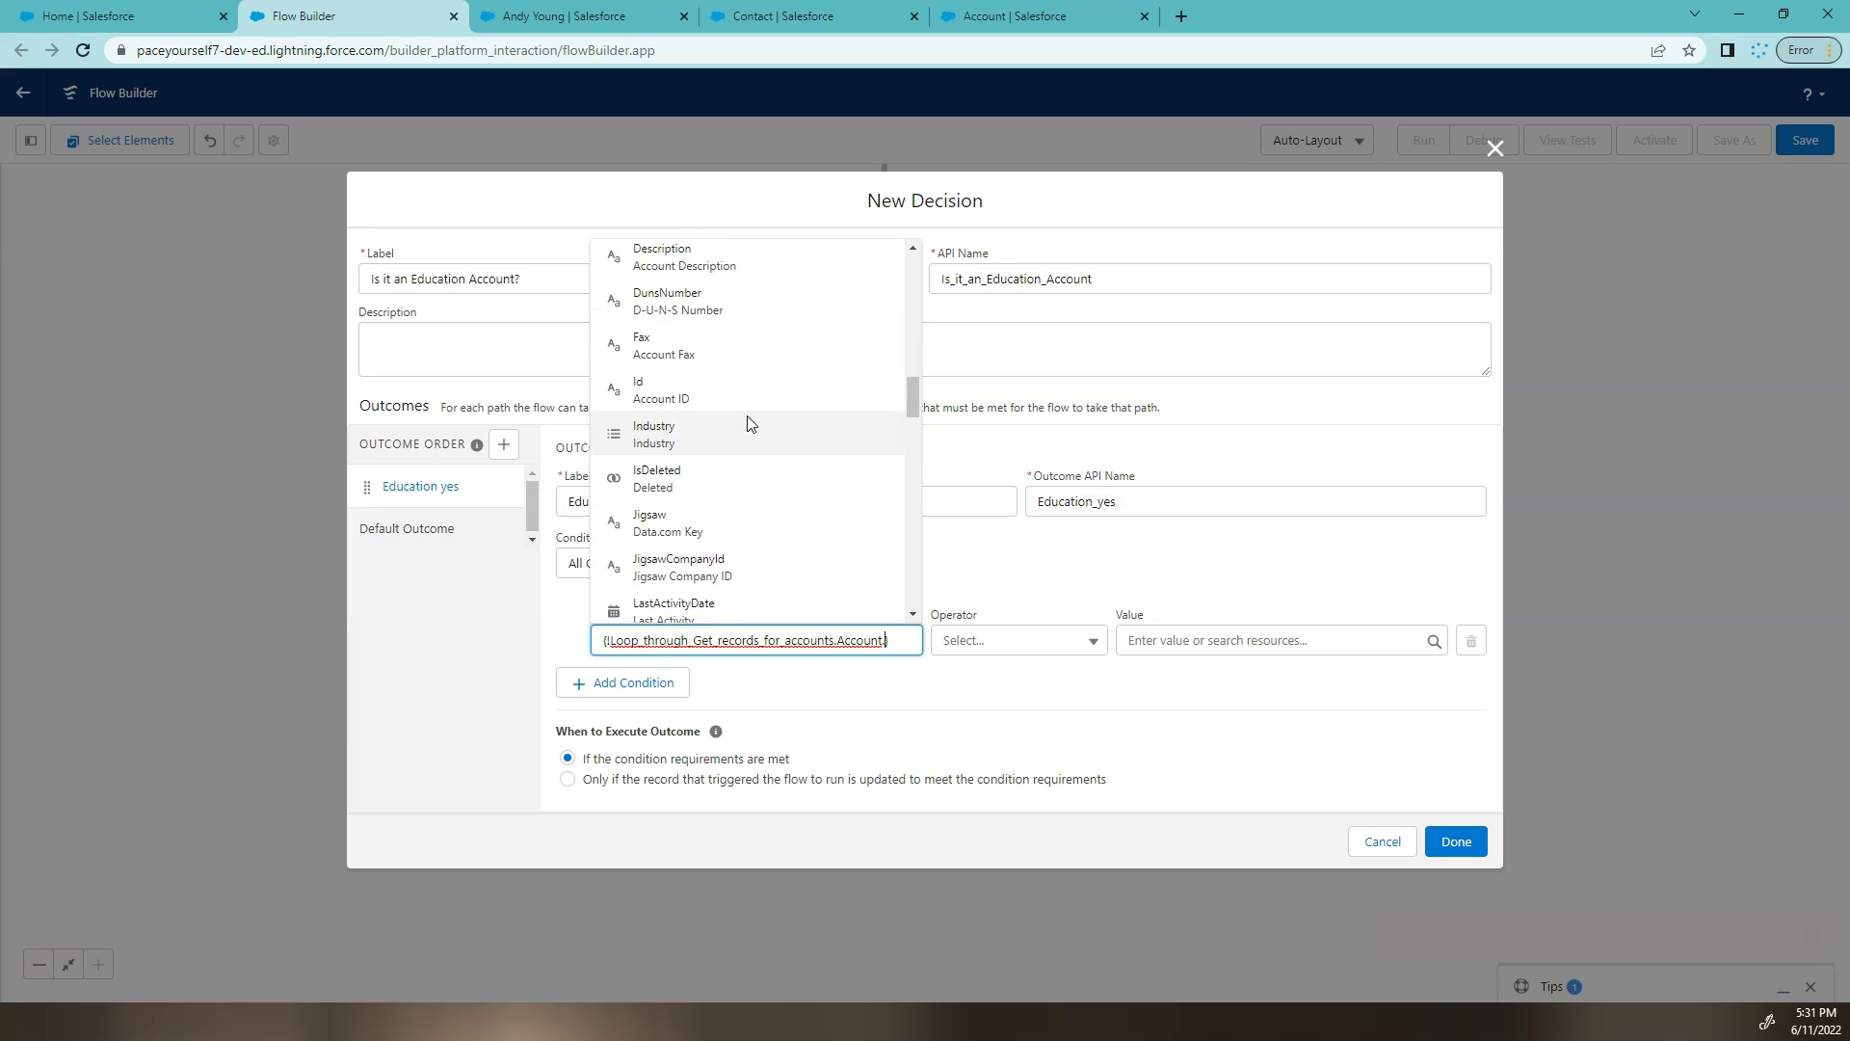
left_click(720, 253)
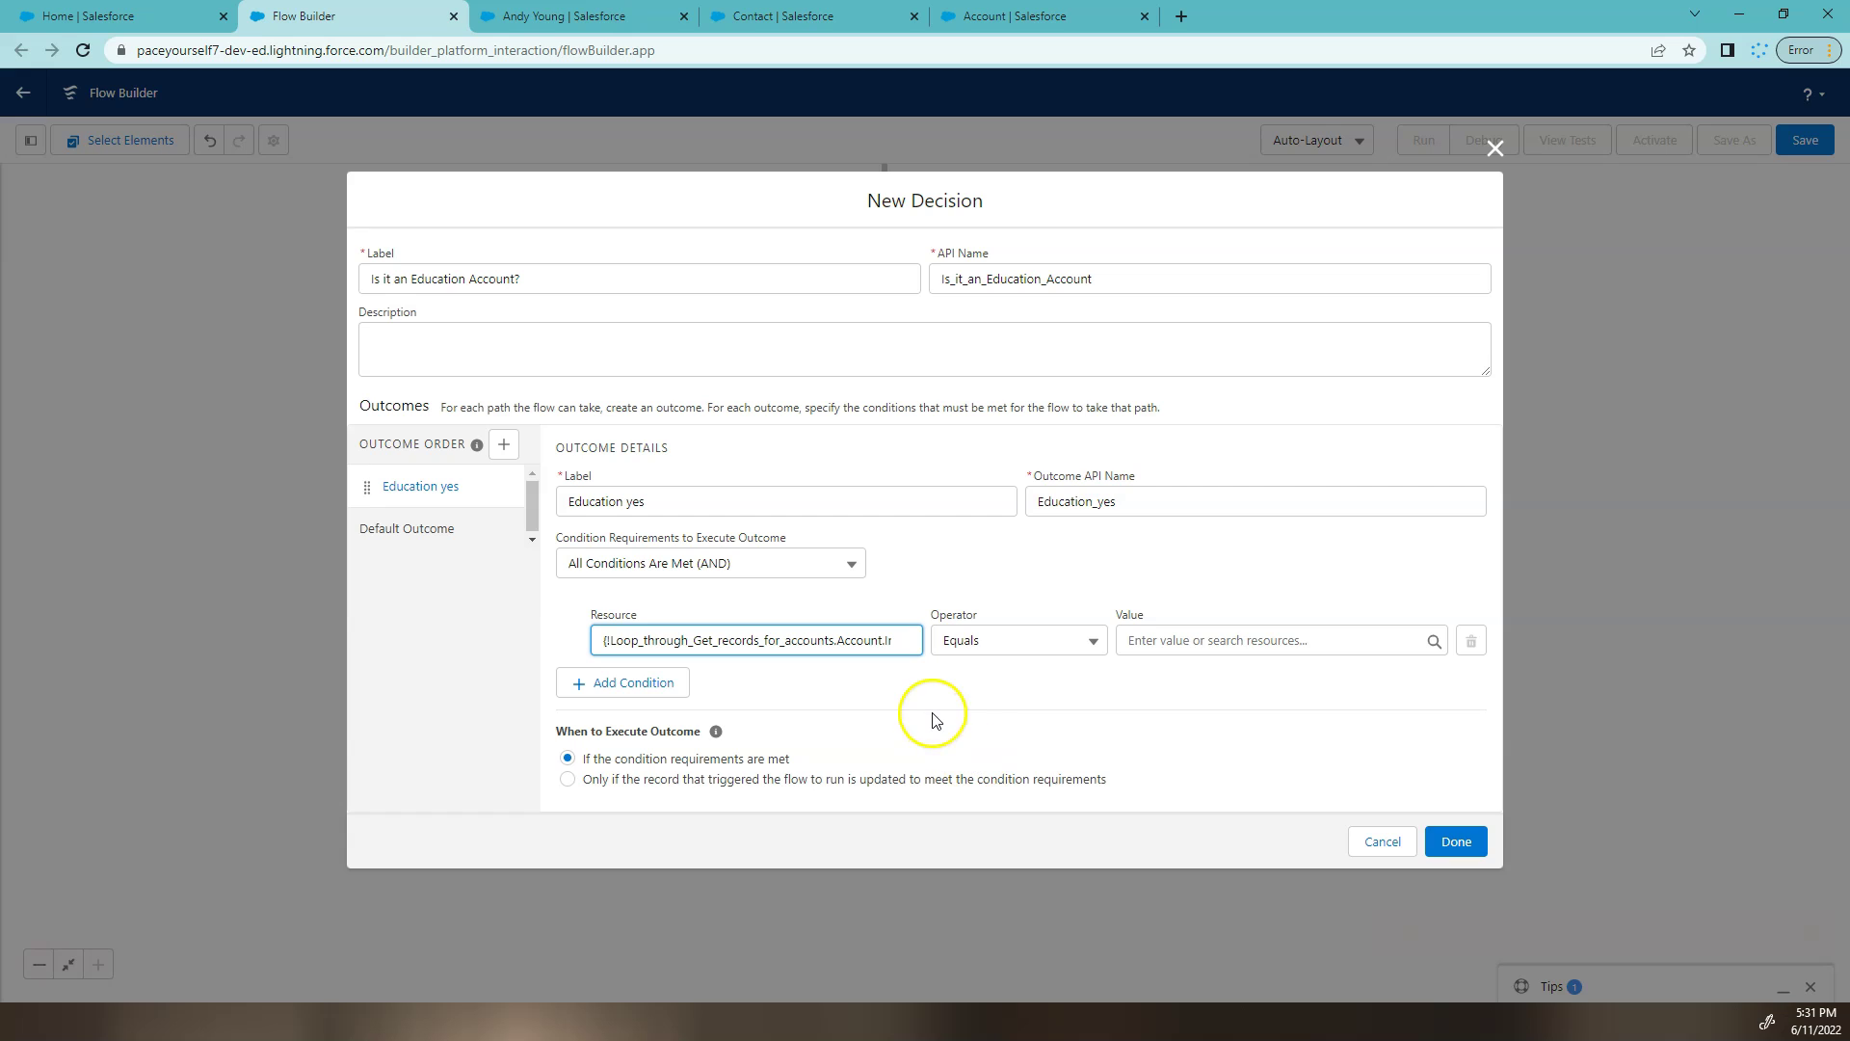
Complete the condition as Industry Equals Education
left_click(1011, 643)
left_click(1177, 640)
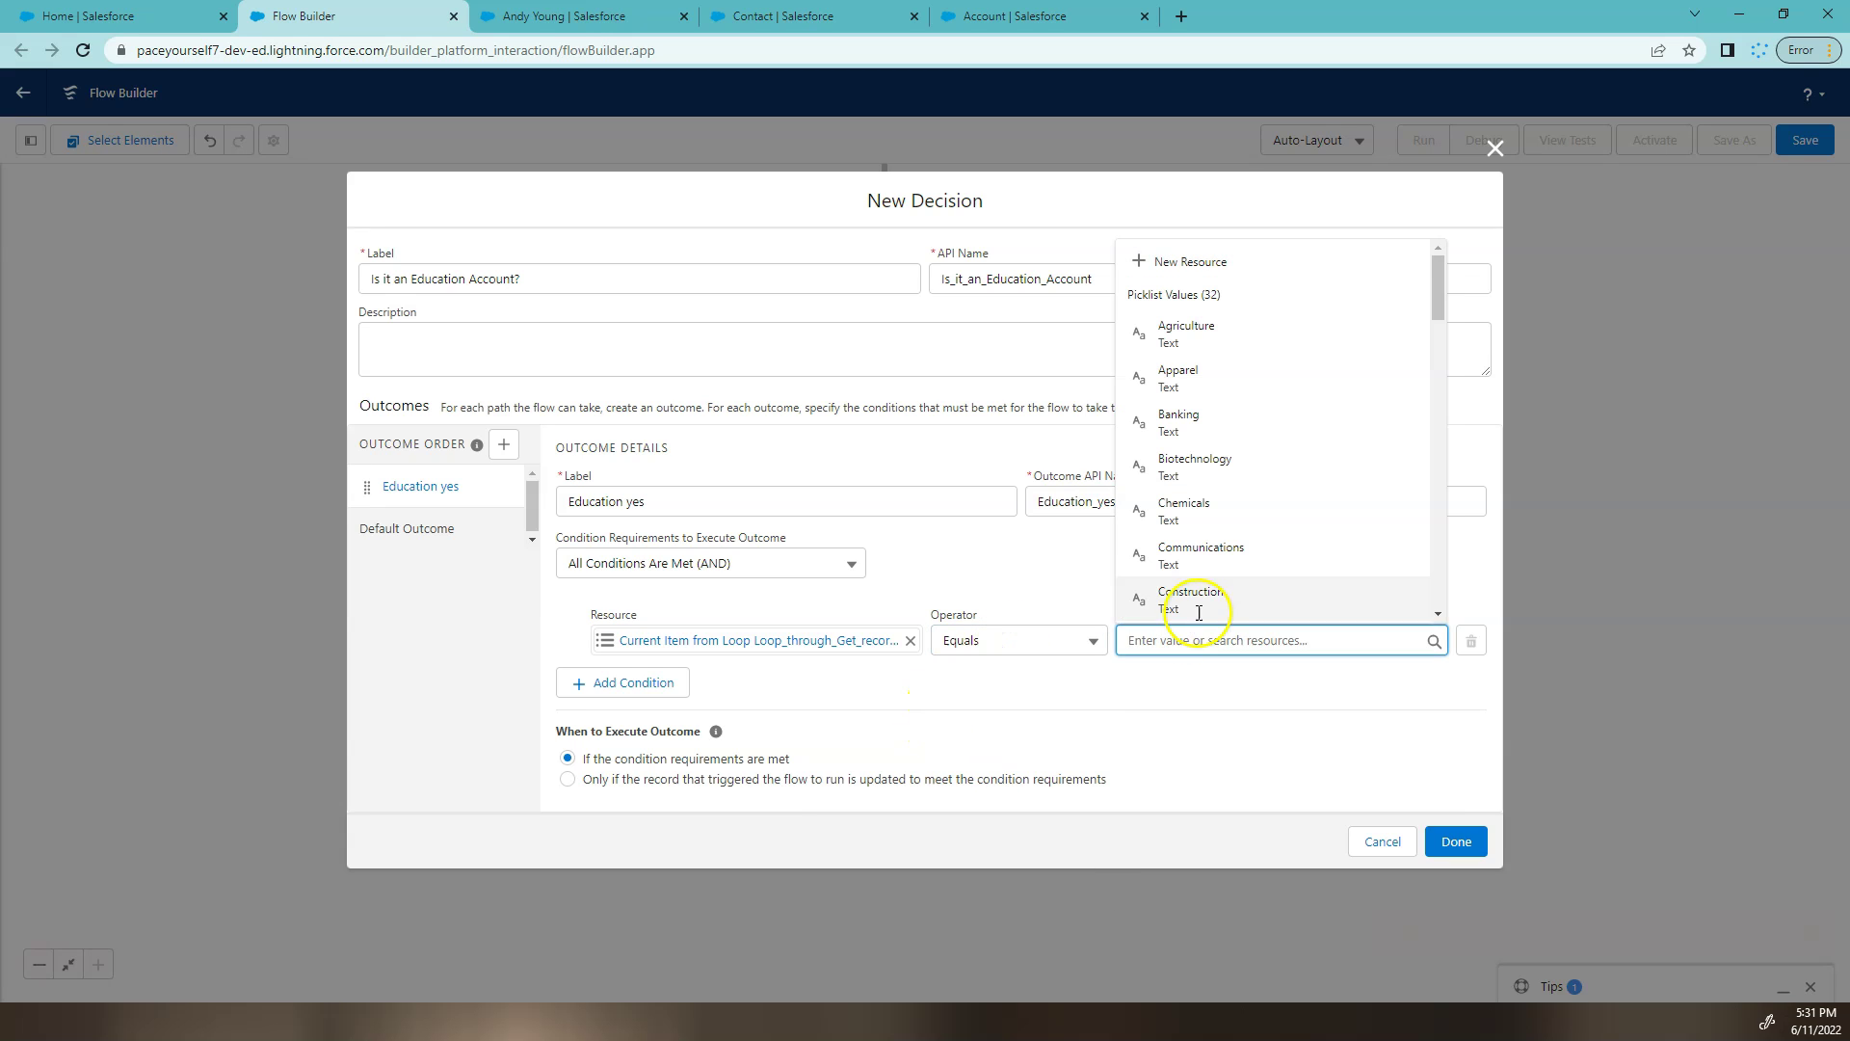
scroll(1277, 462, "down", 4)
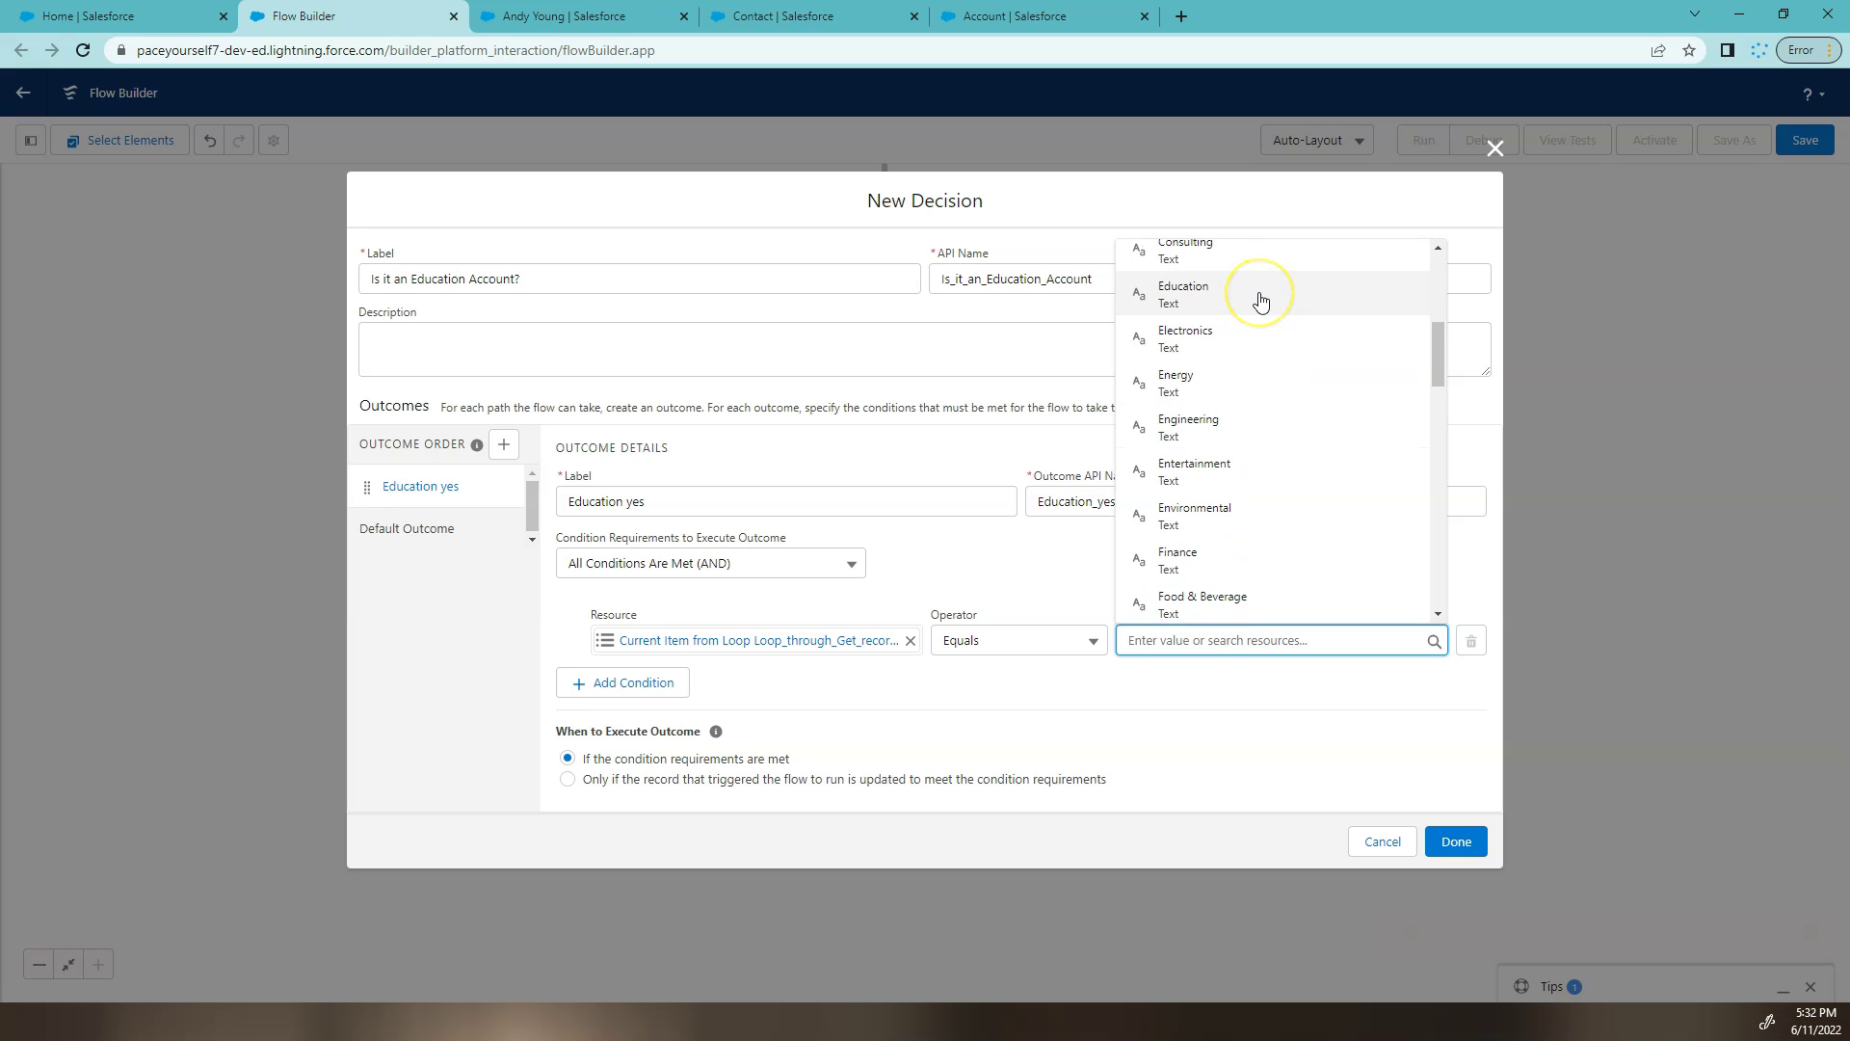
left_click(1259, 302)
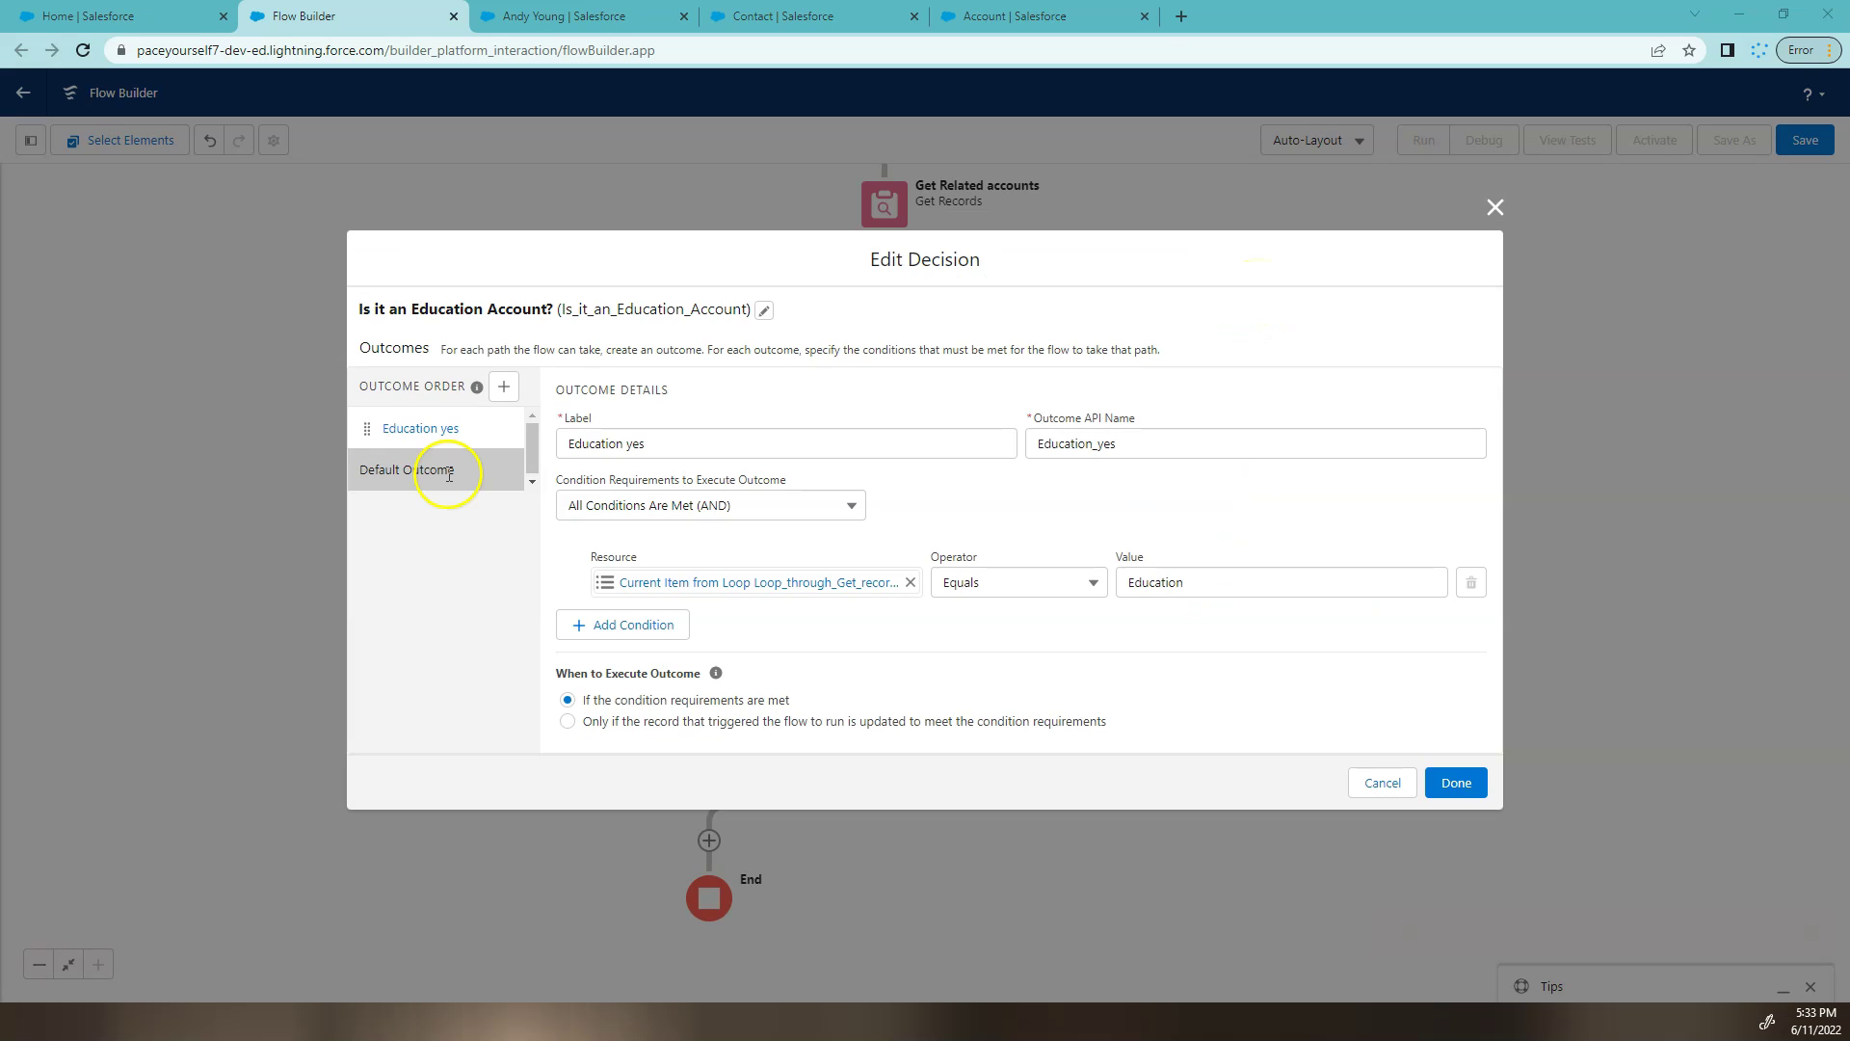
Rename the default outcome to 'Non Education' and save the decision
left_click(448, 474)
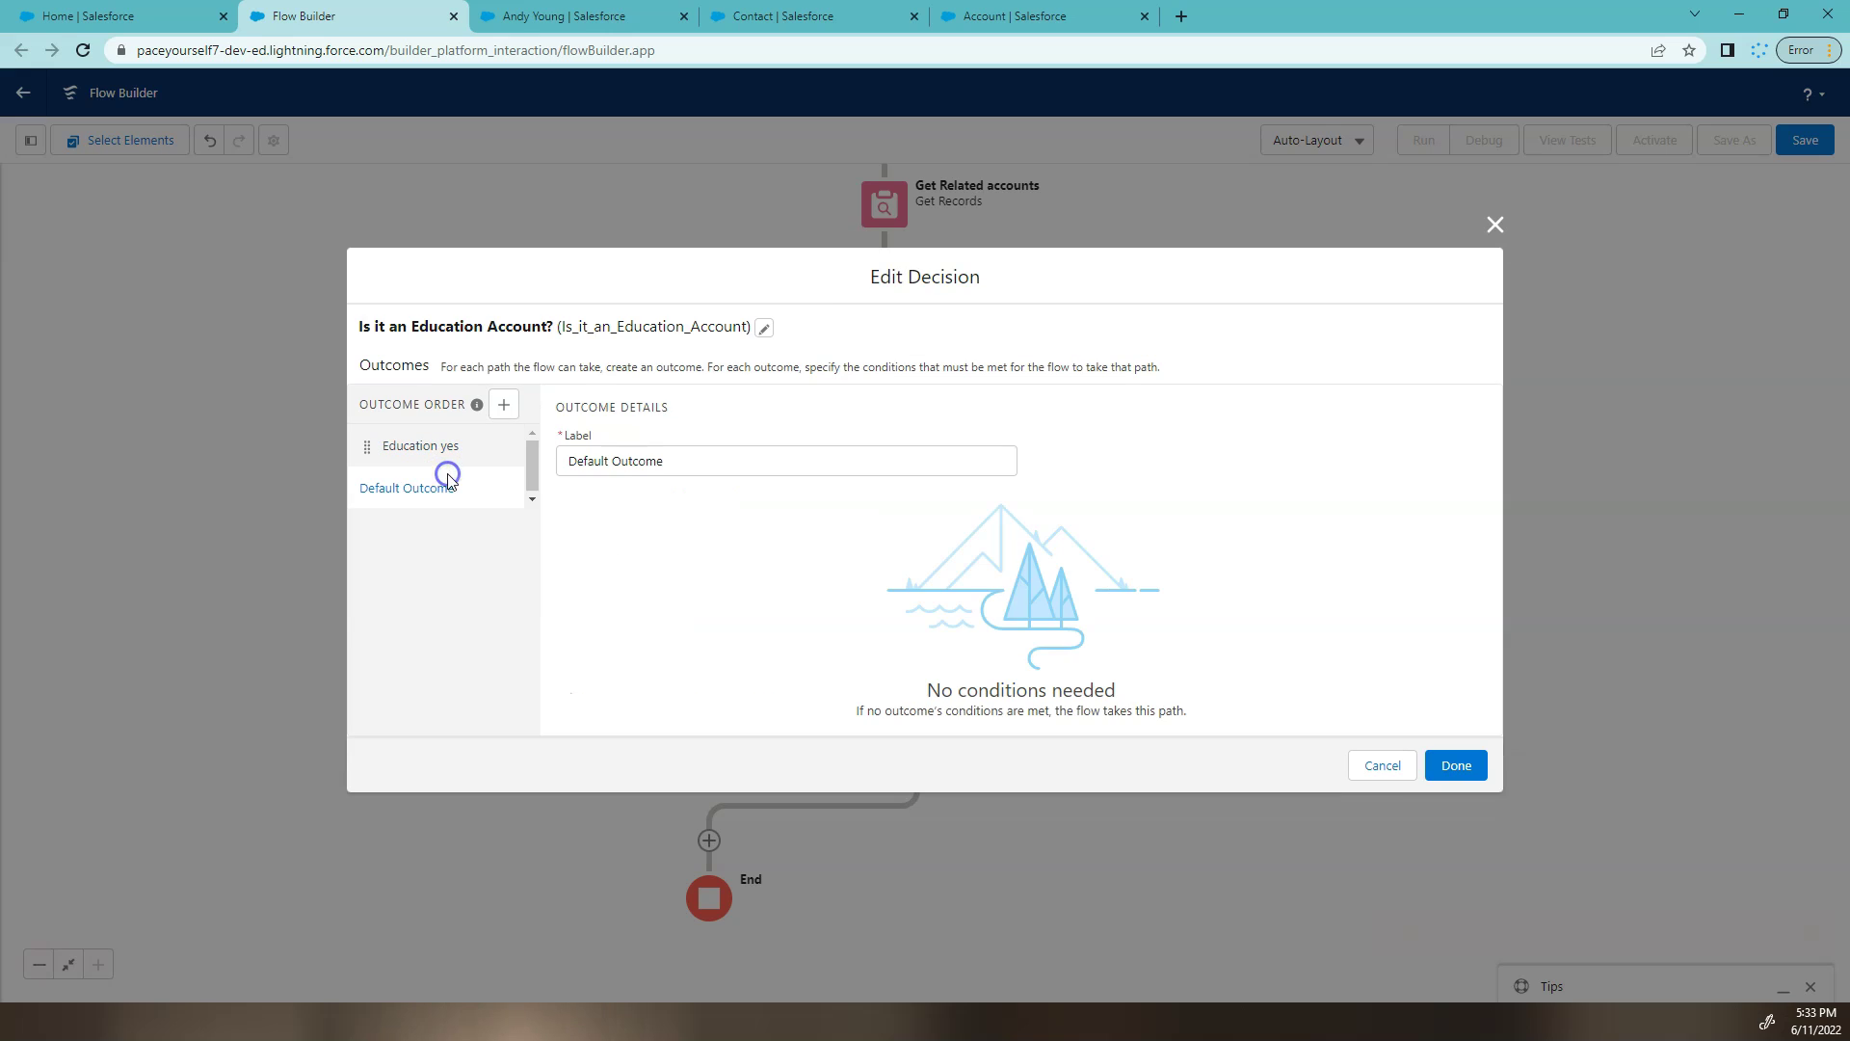
triple_click(648, 467)
type("Non Education")
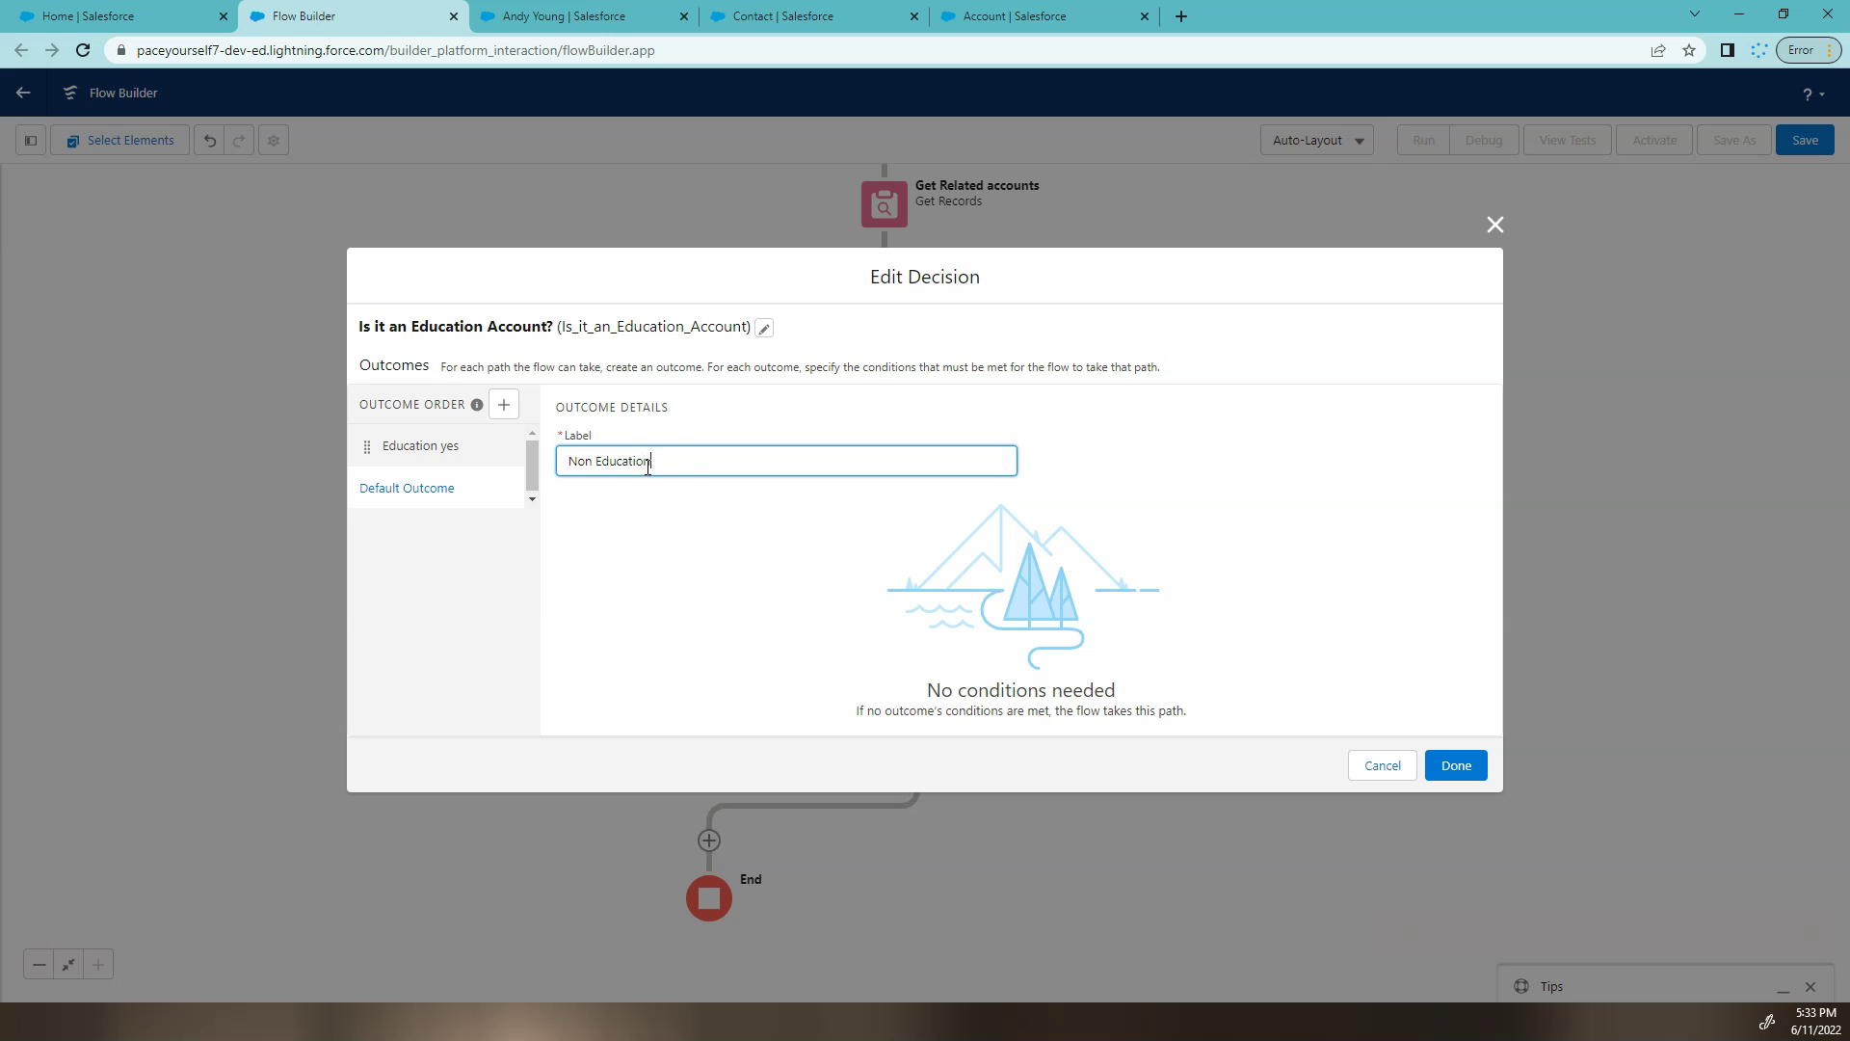
left_click(1456, 765)
left_click(894, 548)
left_click(701, 600)
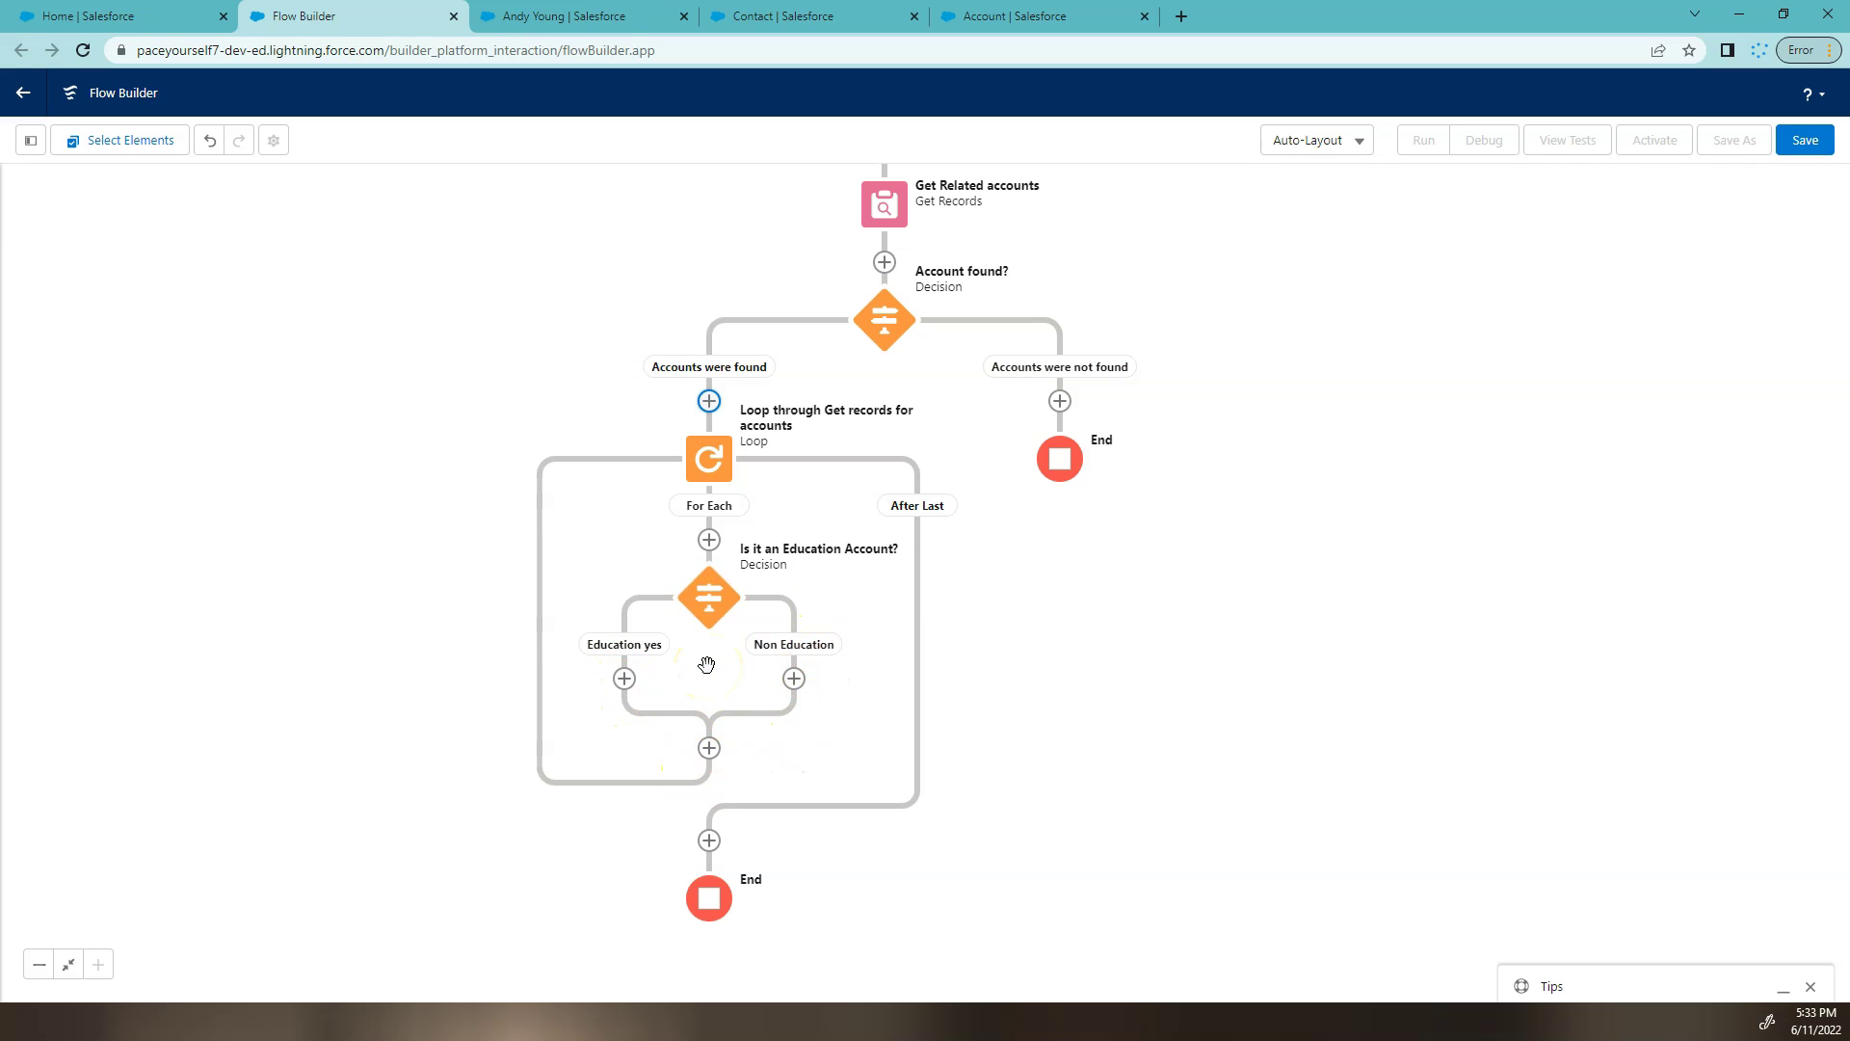
left_click(625, 678)
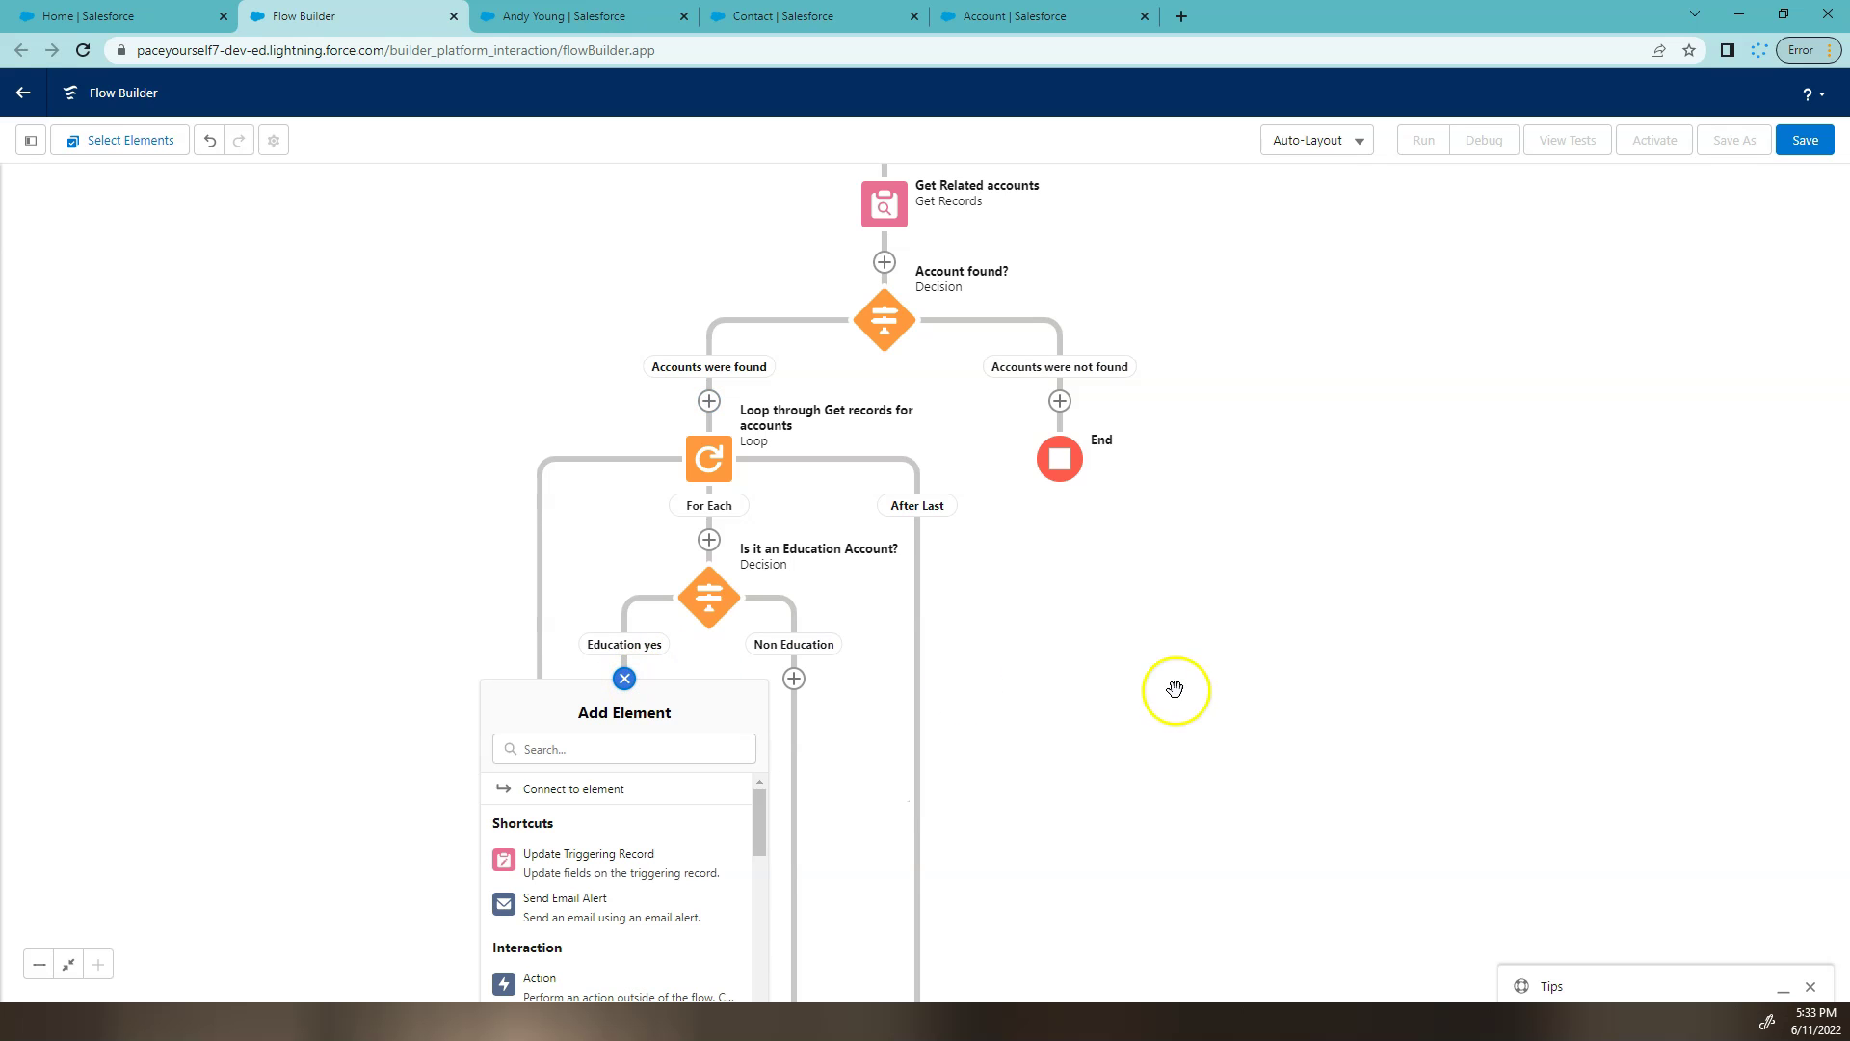
left_click_drag(1172, 797, 1140, 541)
left_click(1140, 541)
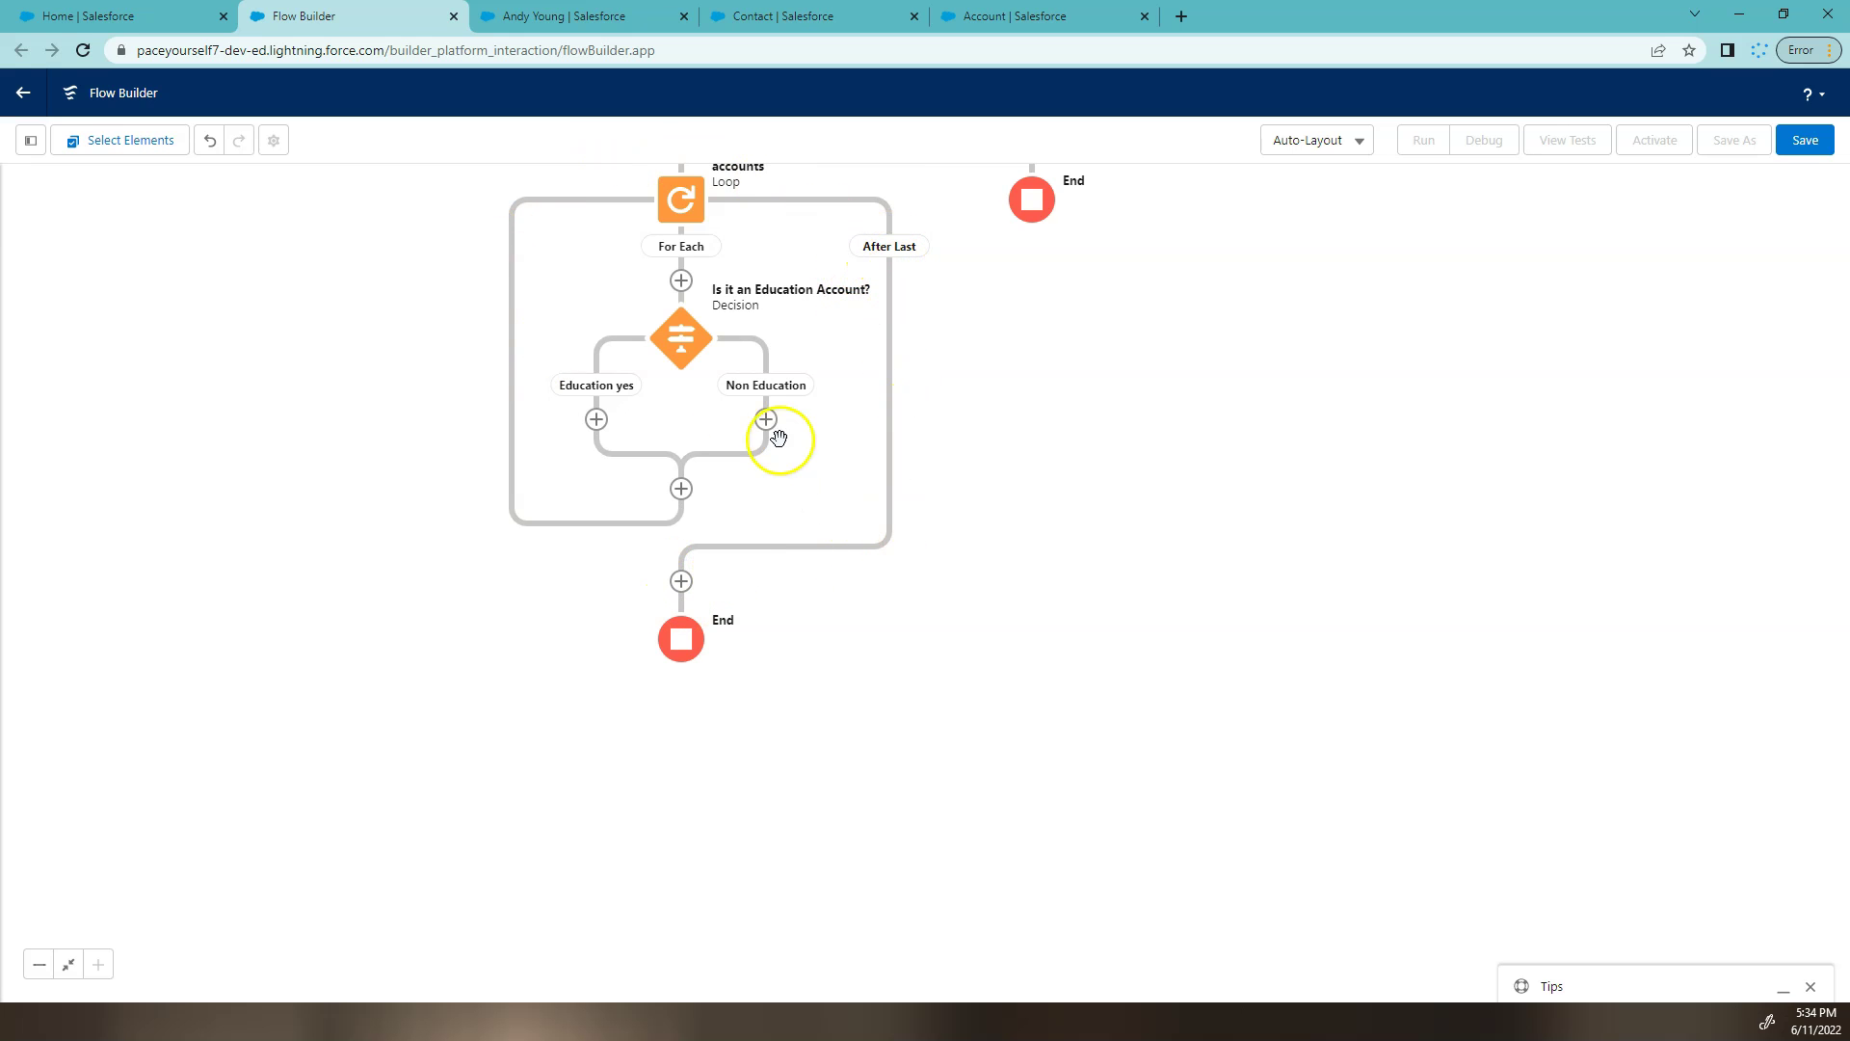
Add an Assignment labelled 'Education found' on the Education yes branch and start a new variable resource for it
left_click(597, 420)
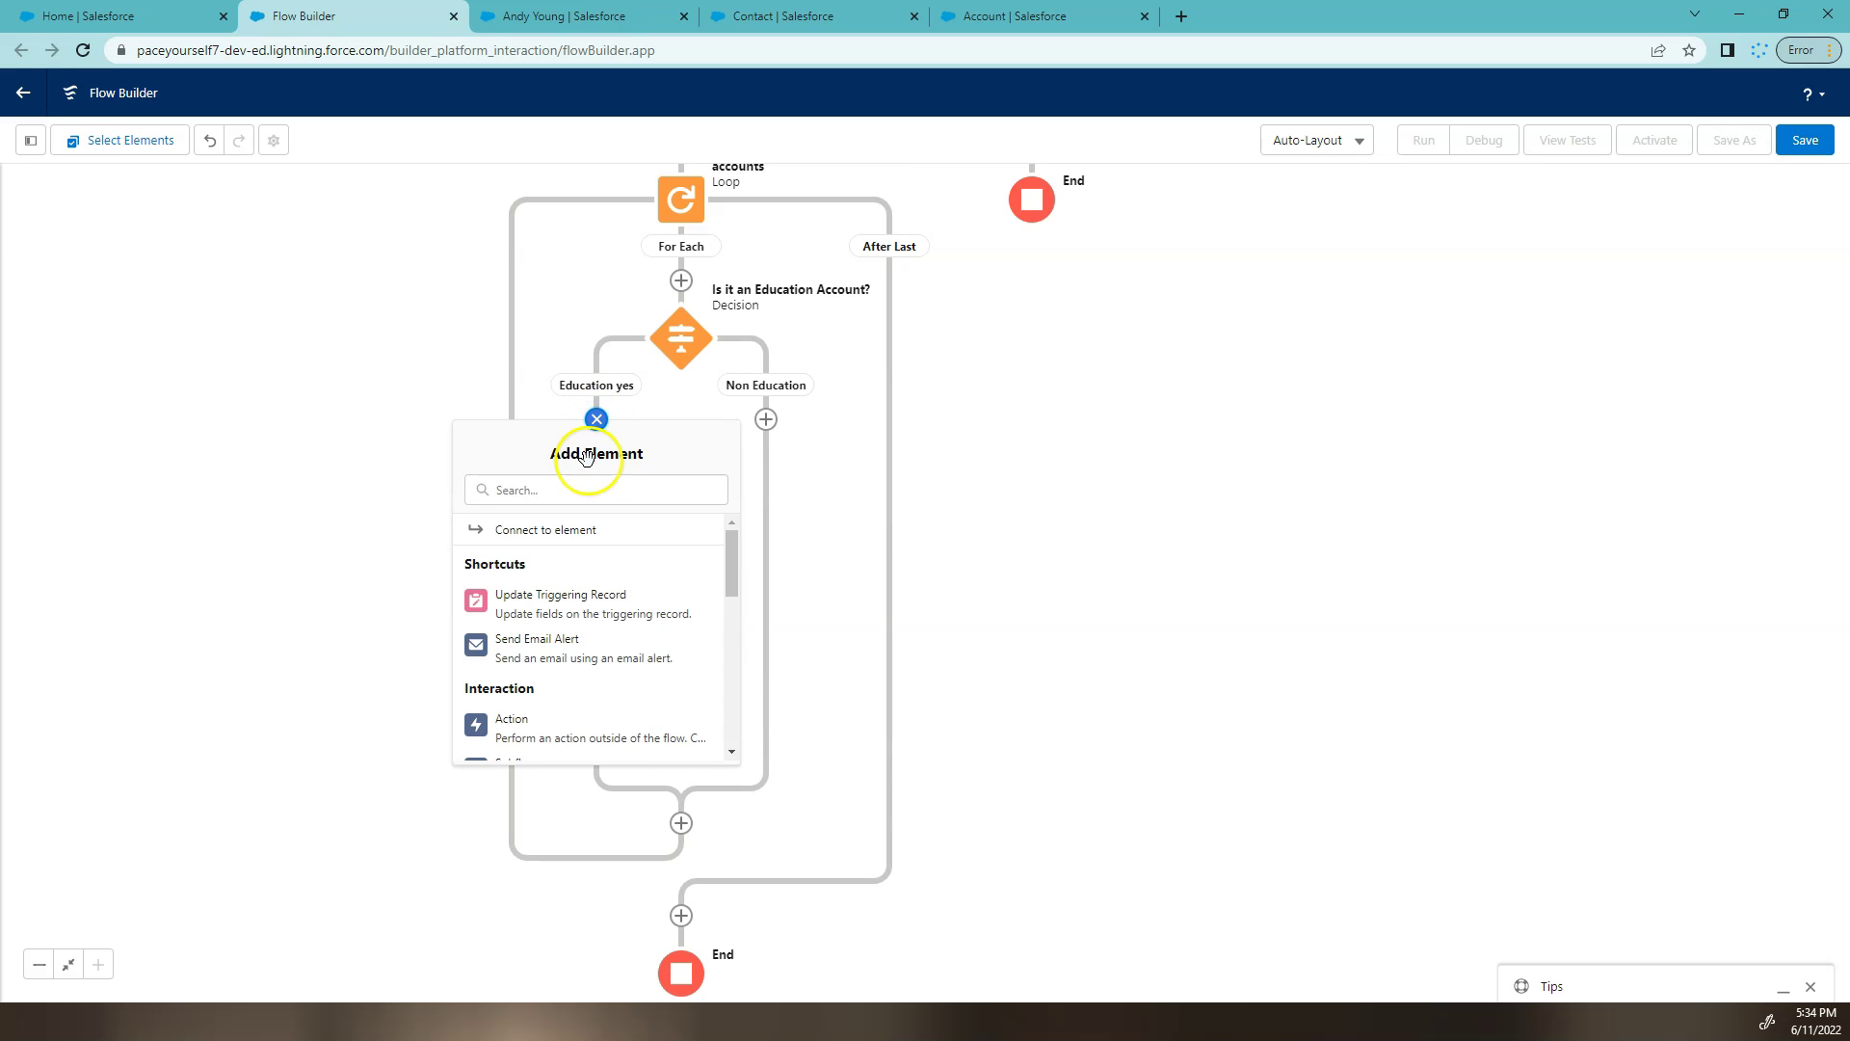
left_click(584, 495)
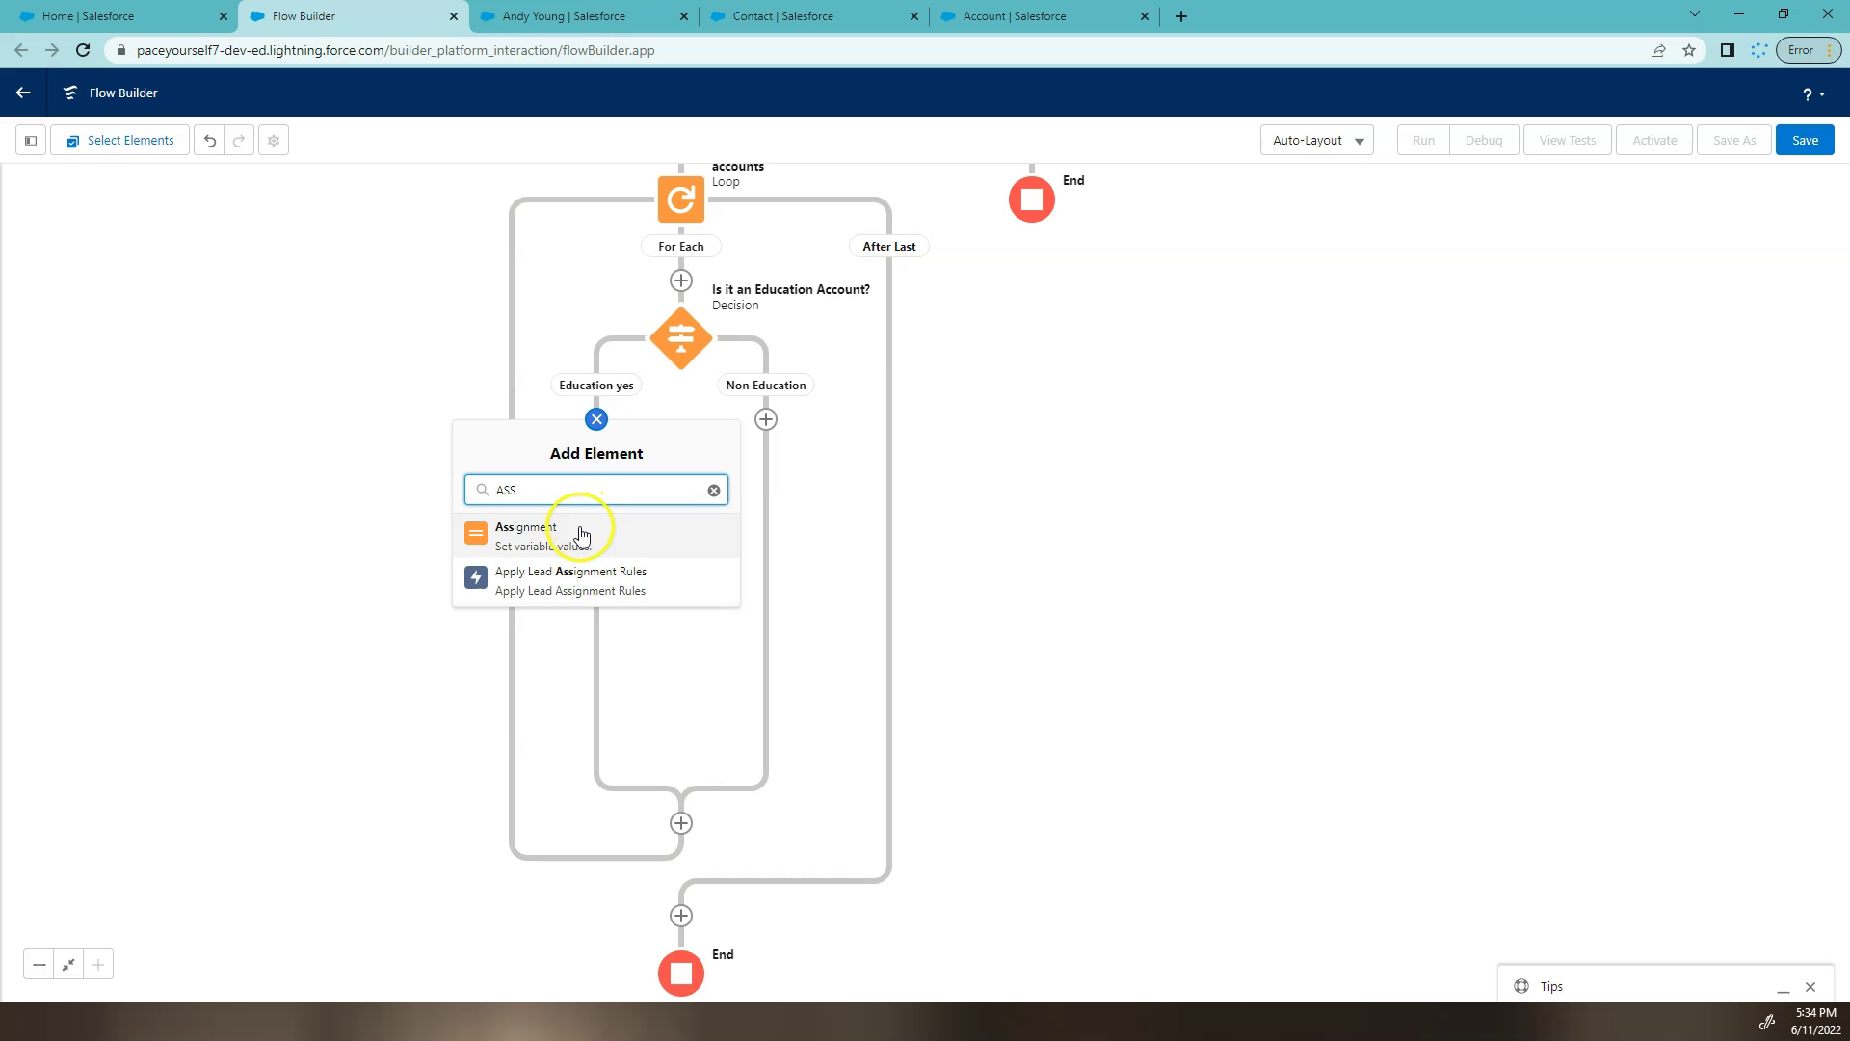
left_click(579, 529)
left_click(607, 389)
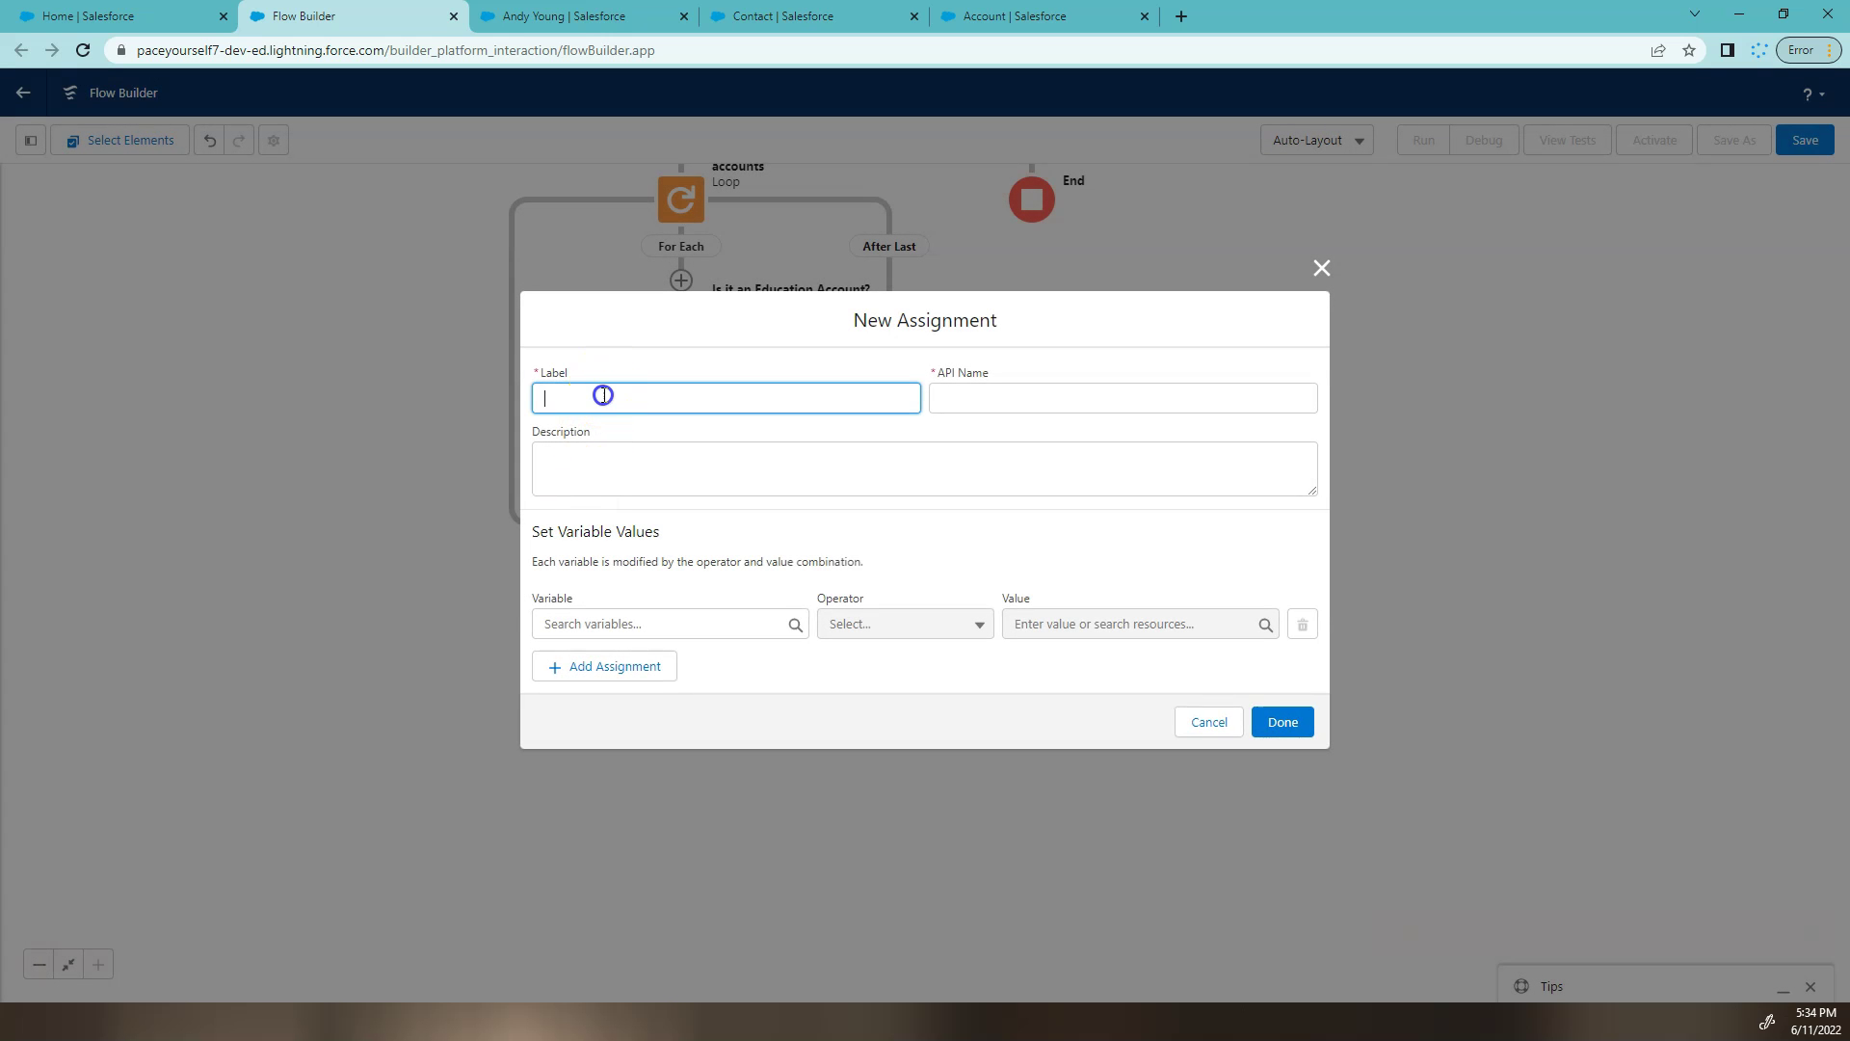
type("Education found")
key("Tab")
key("Tab")
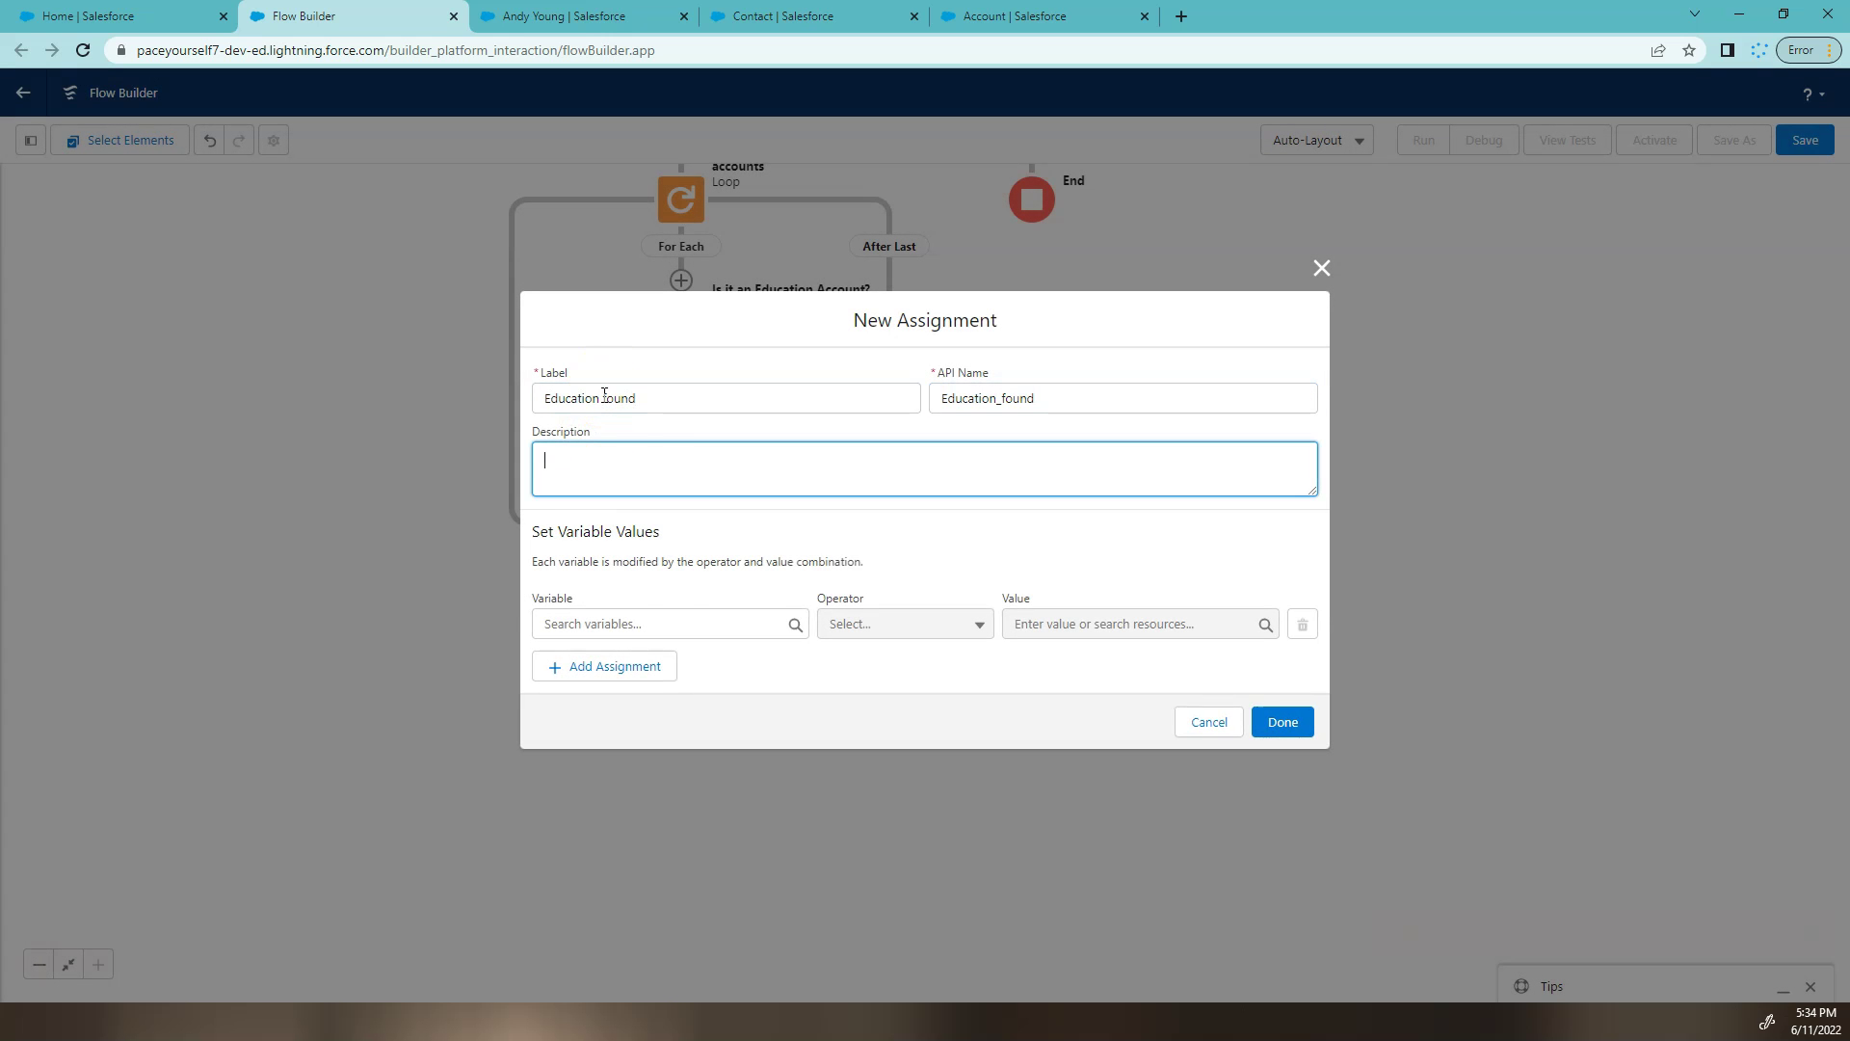
left_click(671, 625)
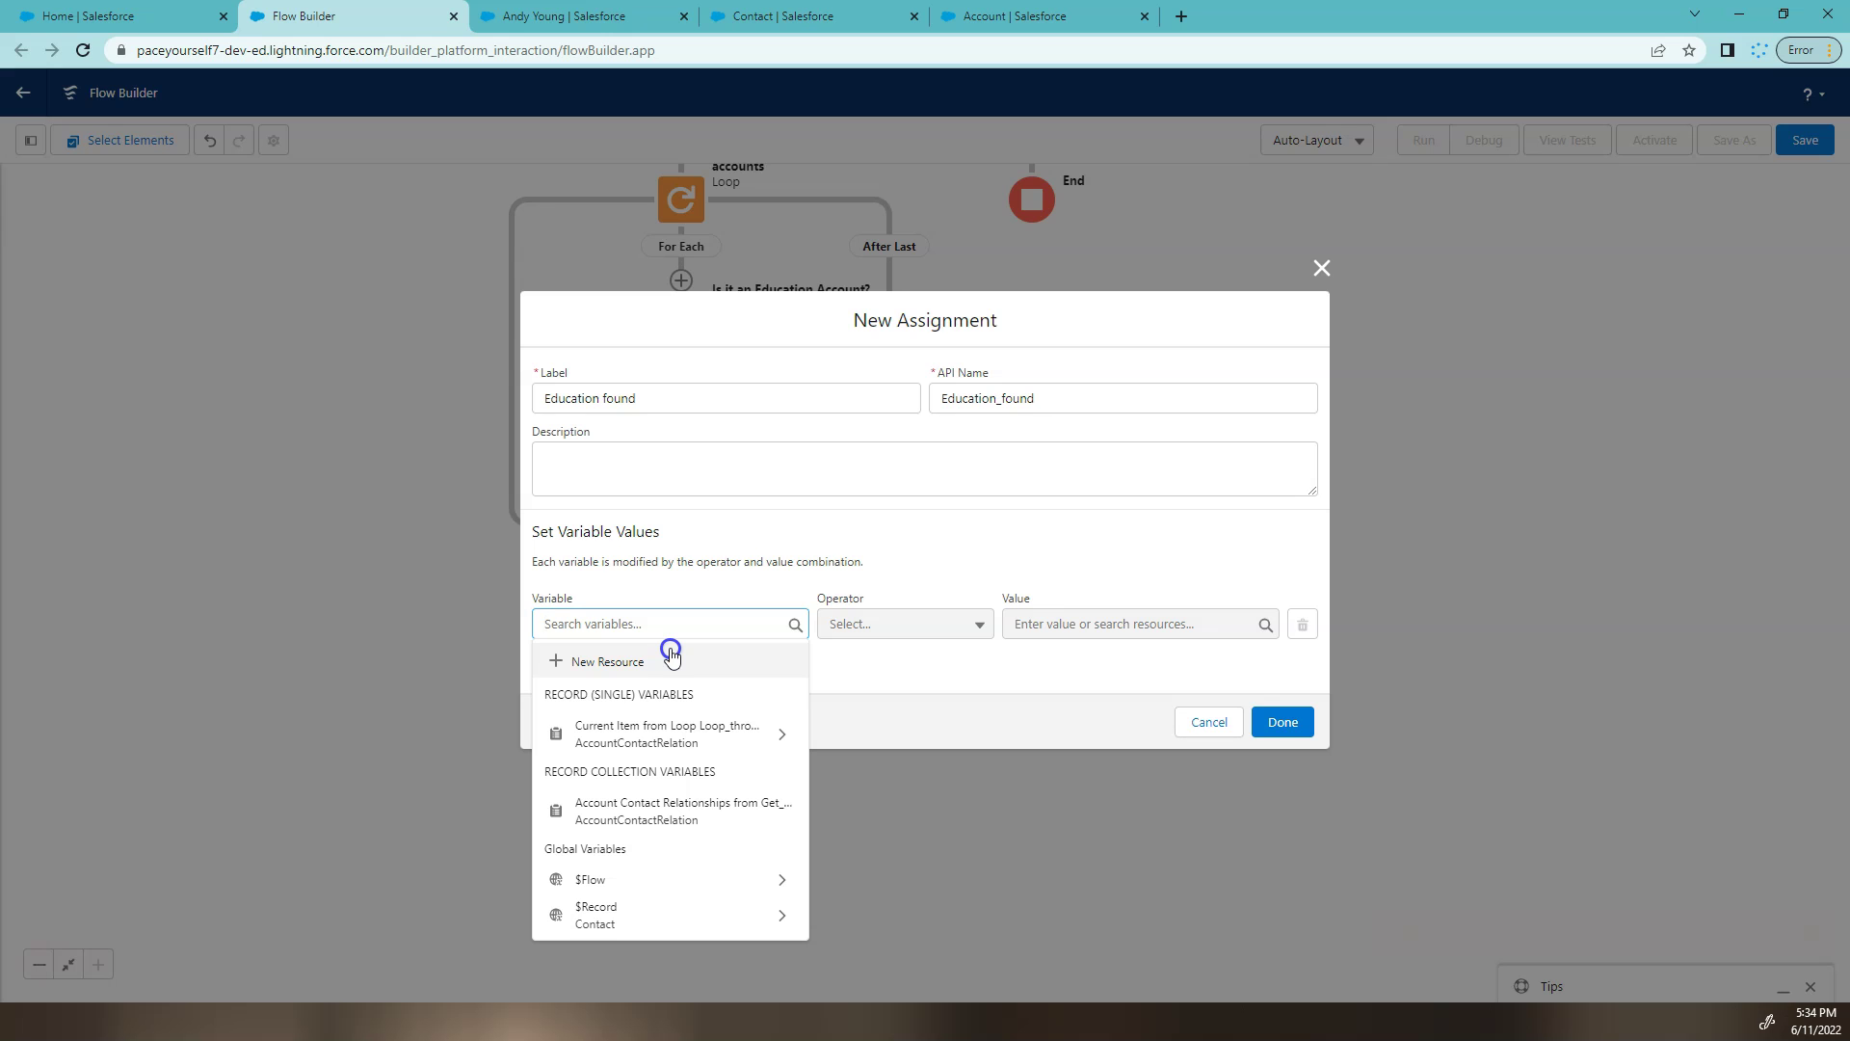
left_click(670, 656)
left_click(704, 461)
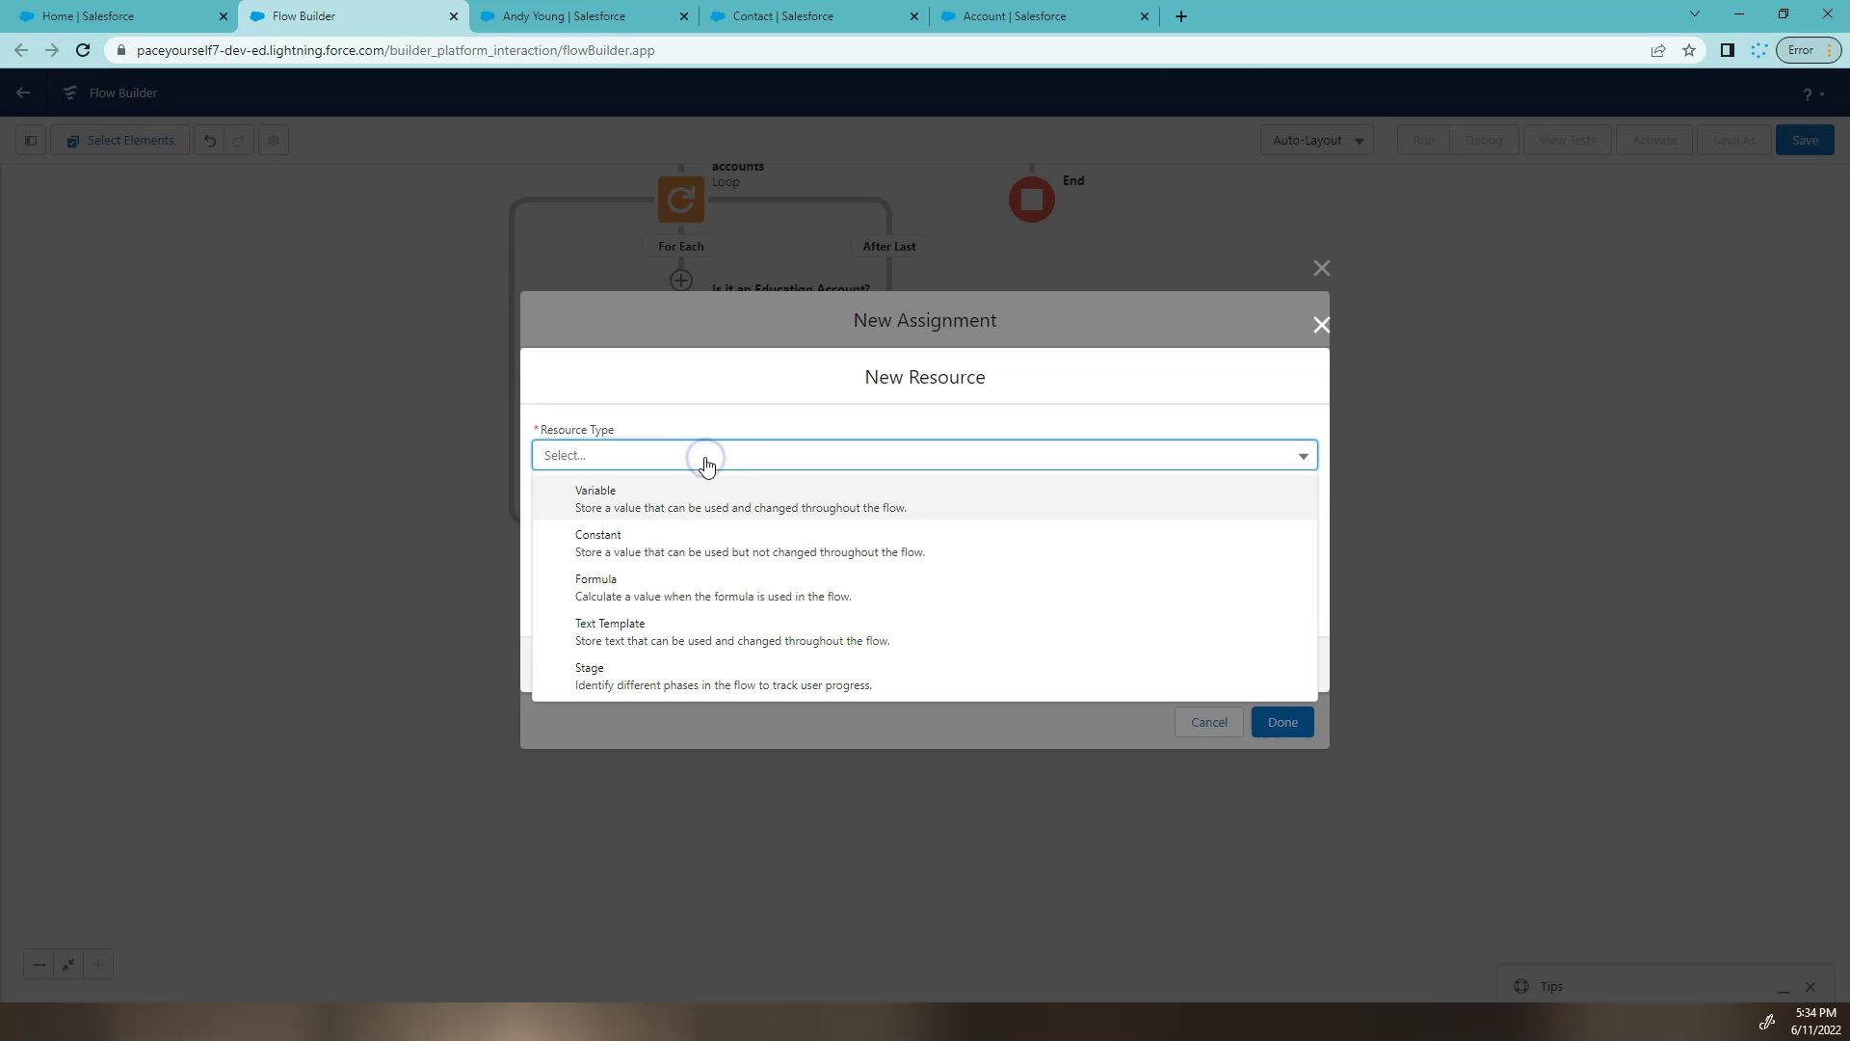
Create the Boolean variable EducationCheckbox, available for input, with default value $GlobalConstant.False
left_click(806, 508)
left_click(806, 500)
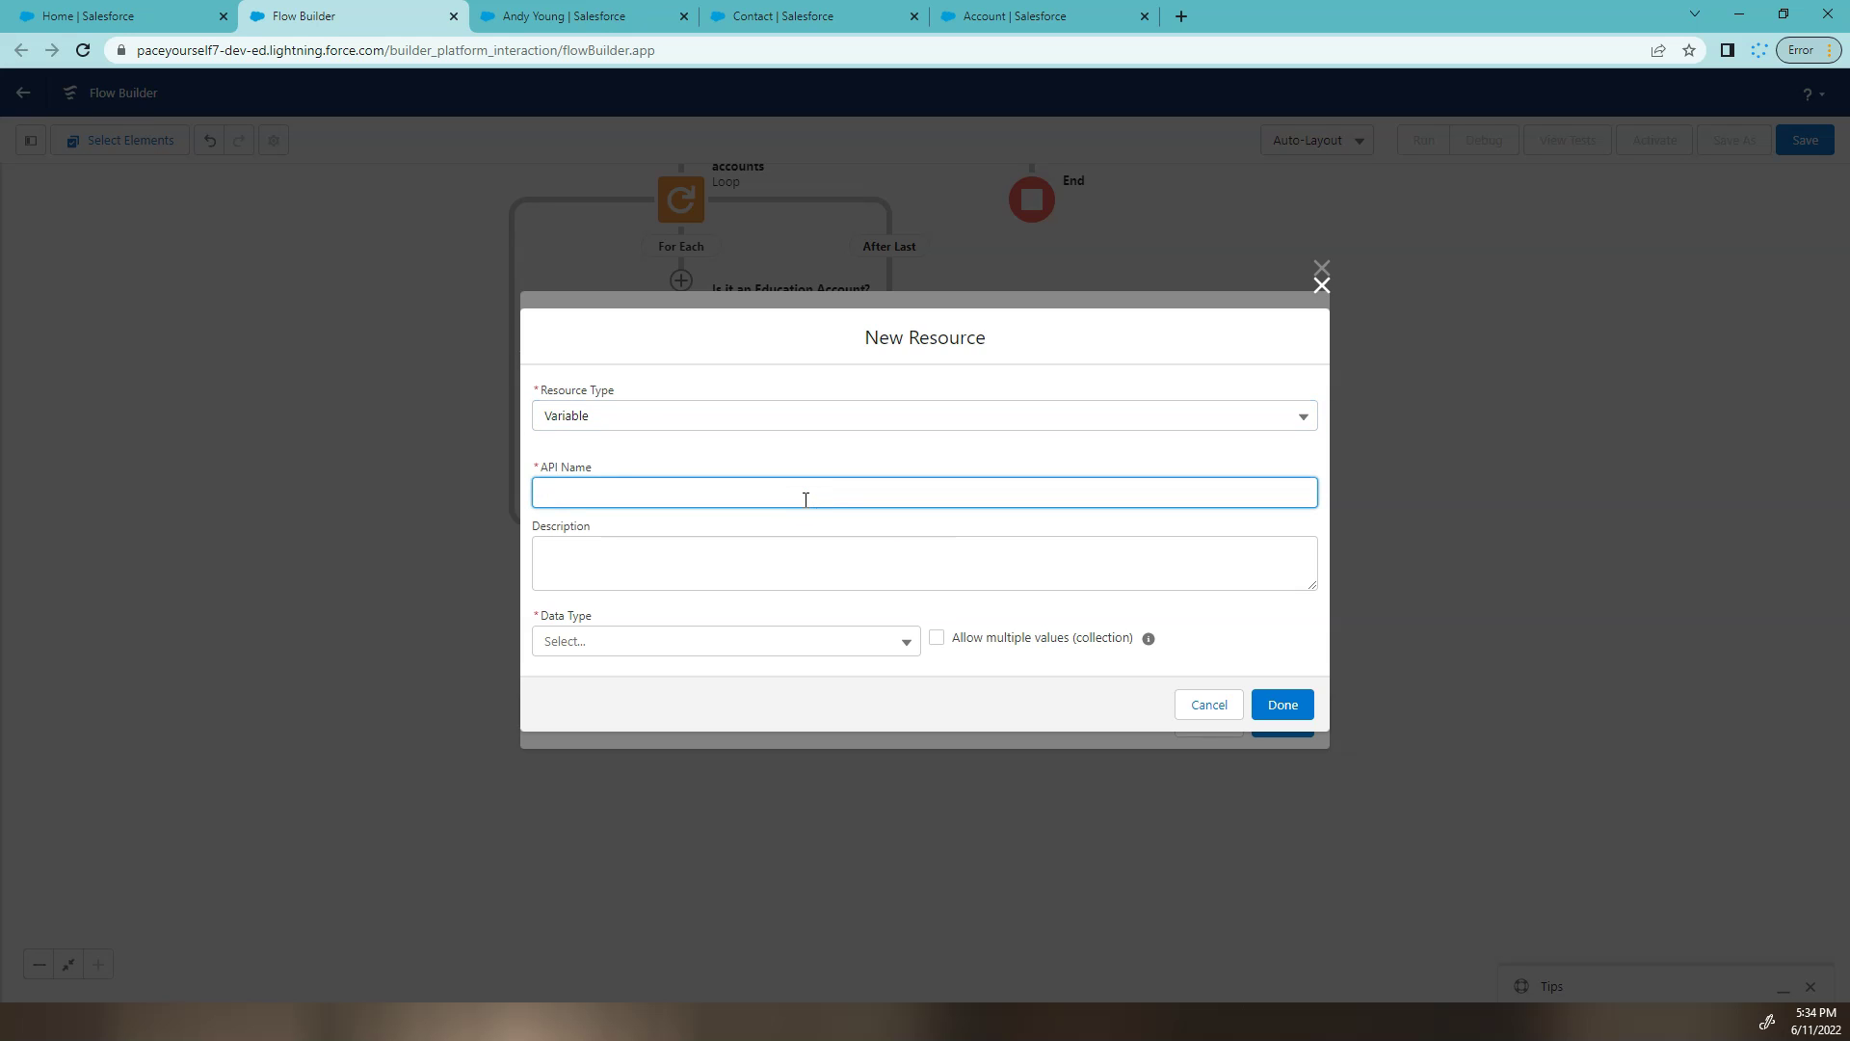
left_click(803, 516)
type("EducationCheckbox")
left_click(751, 640)
left_click(640, 425)
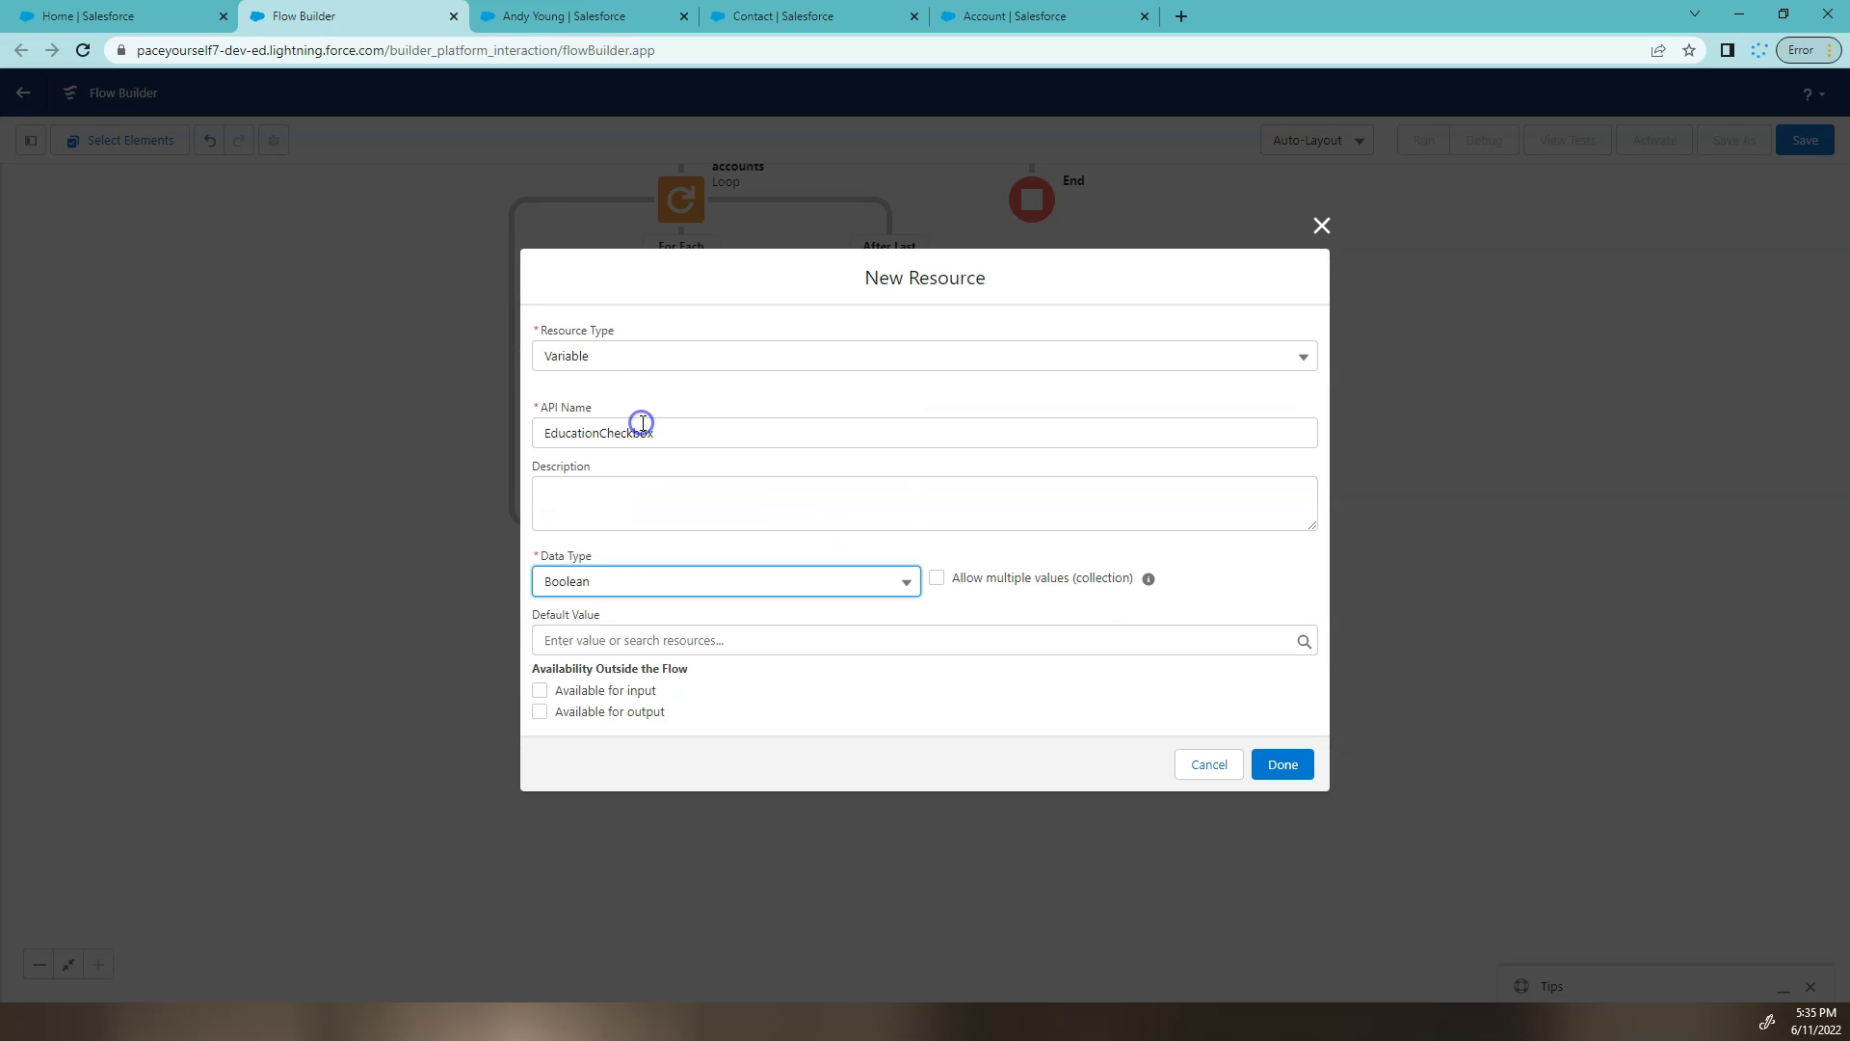
left_click(539, 691)
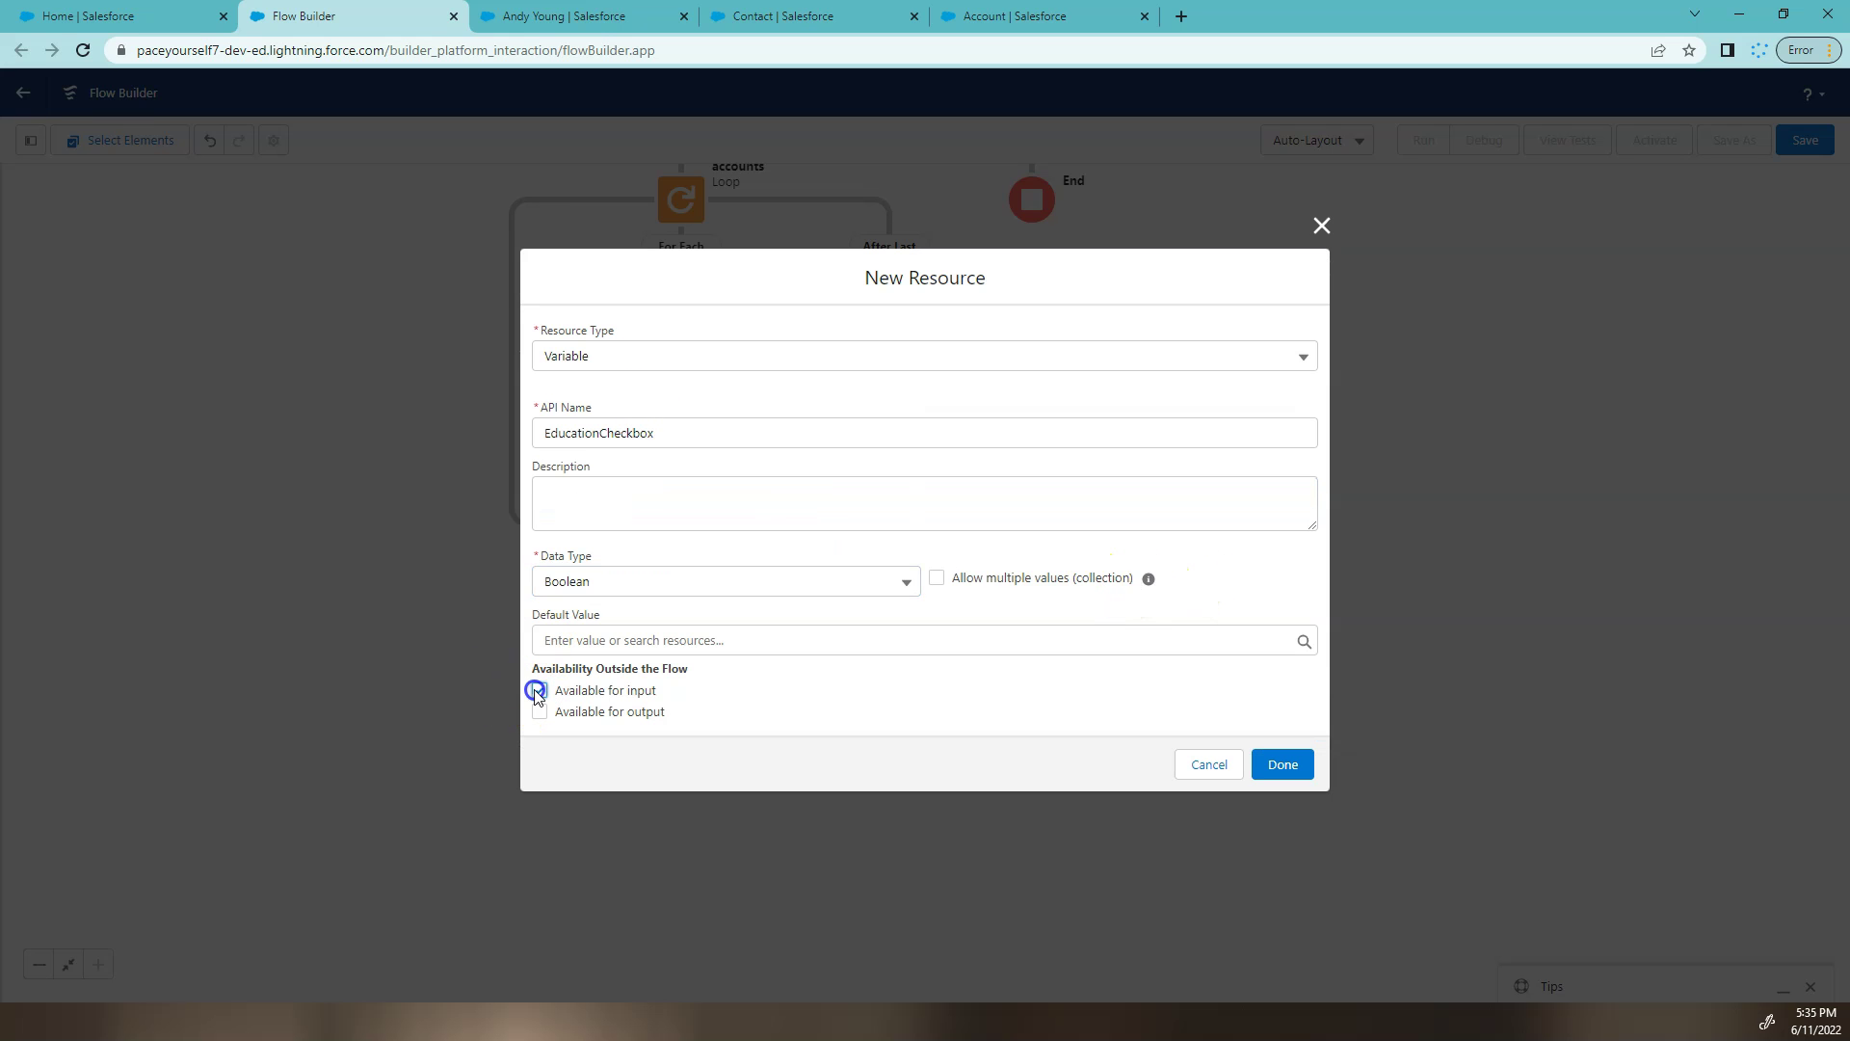
left_click(851, 640)
left_click(703, 410)
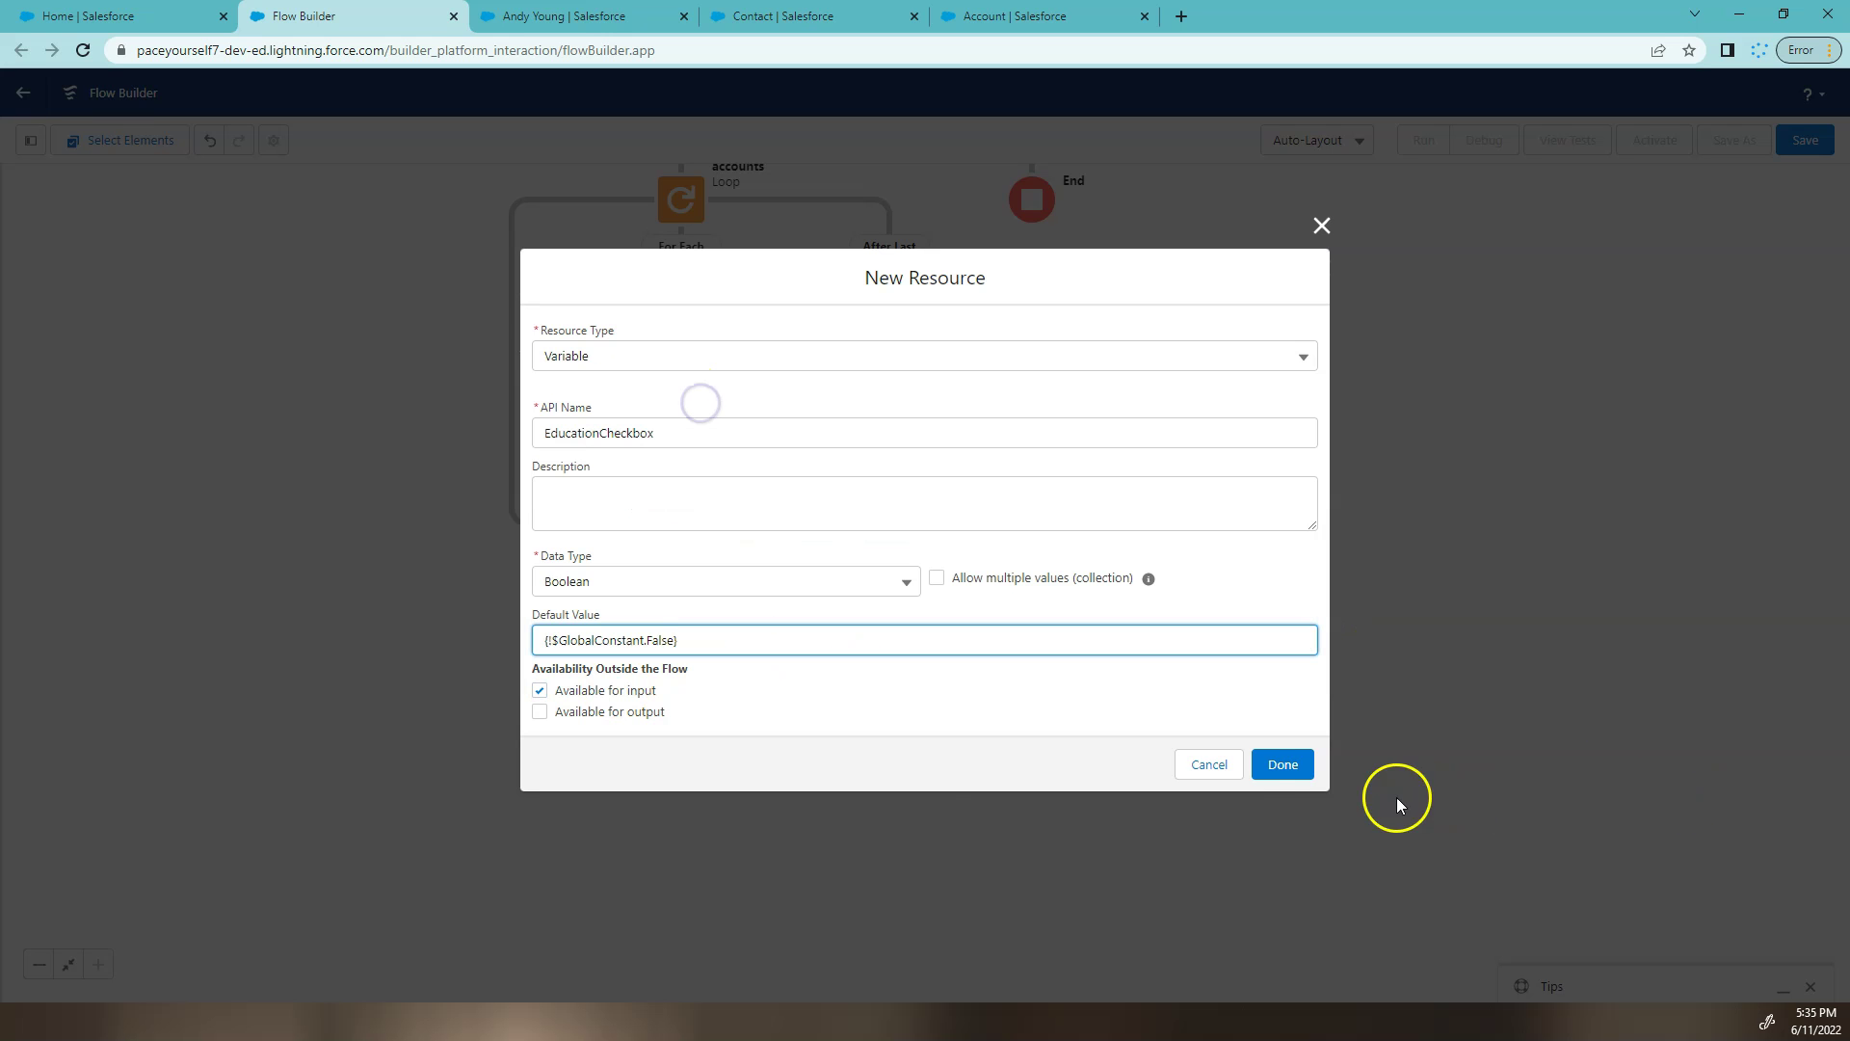
left_click(1285, 766)
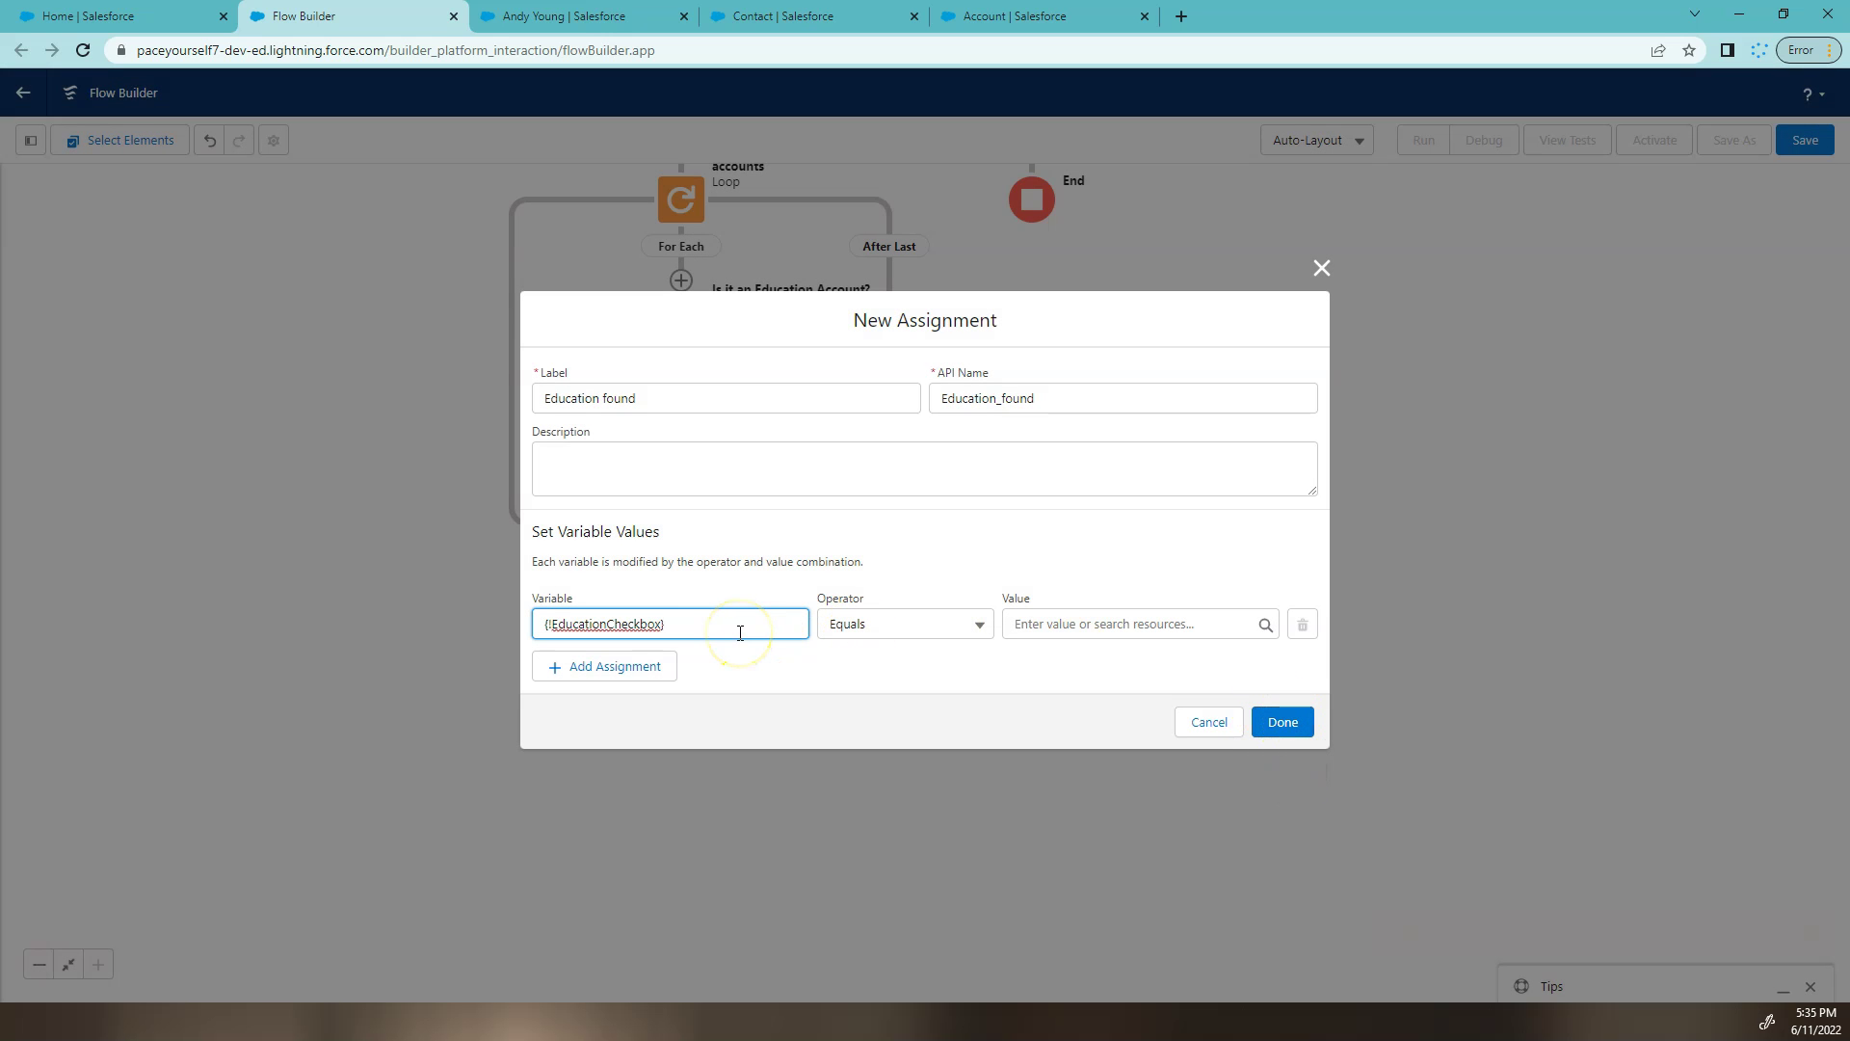
Make 'Education found' set EducationCheckbox Equals $GlobalConstant.True and save the assignment
left_click(556, 624)
left_click(904, 636)
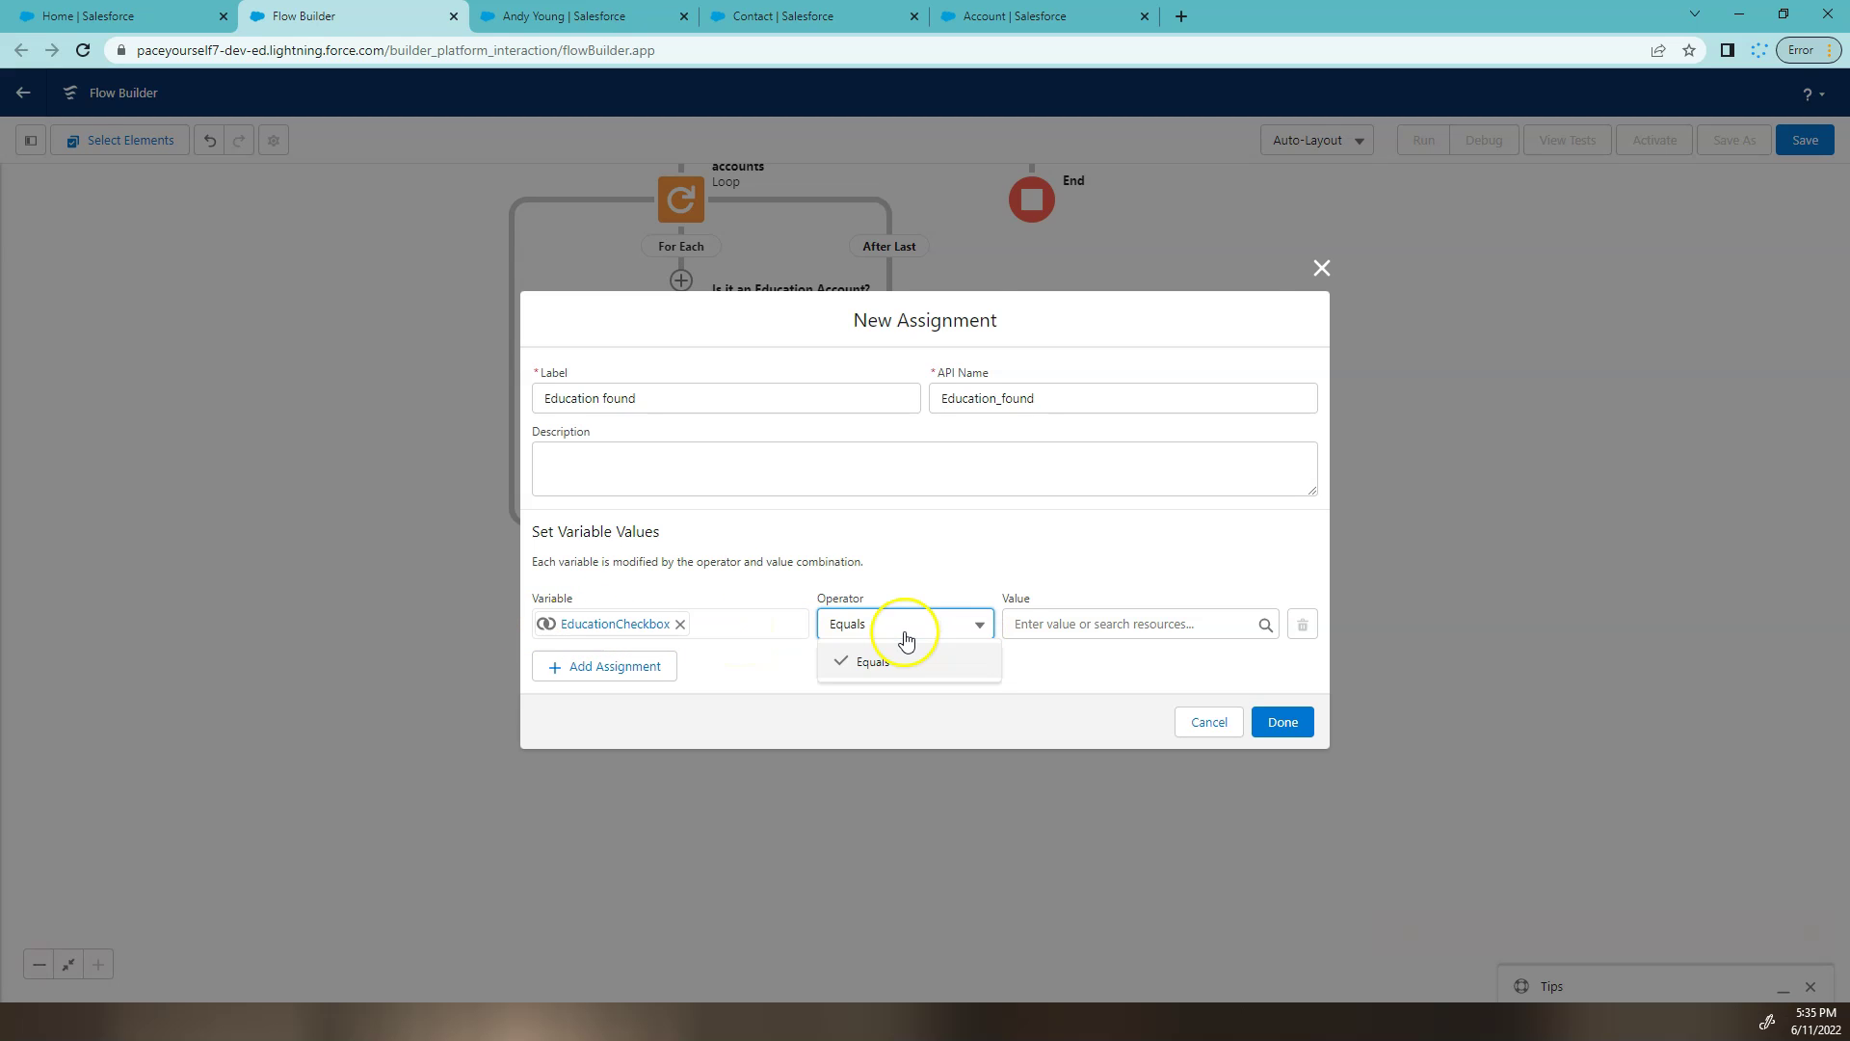
left_click(1110, 628)
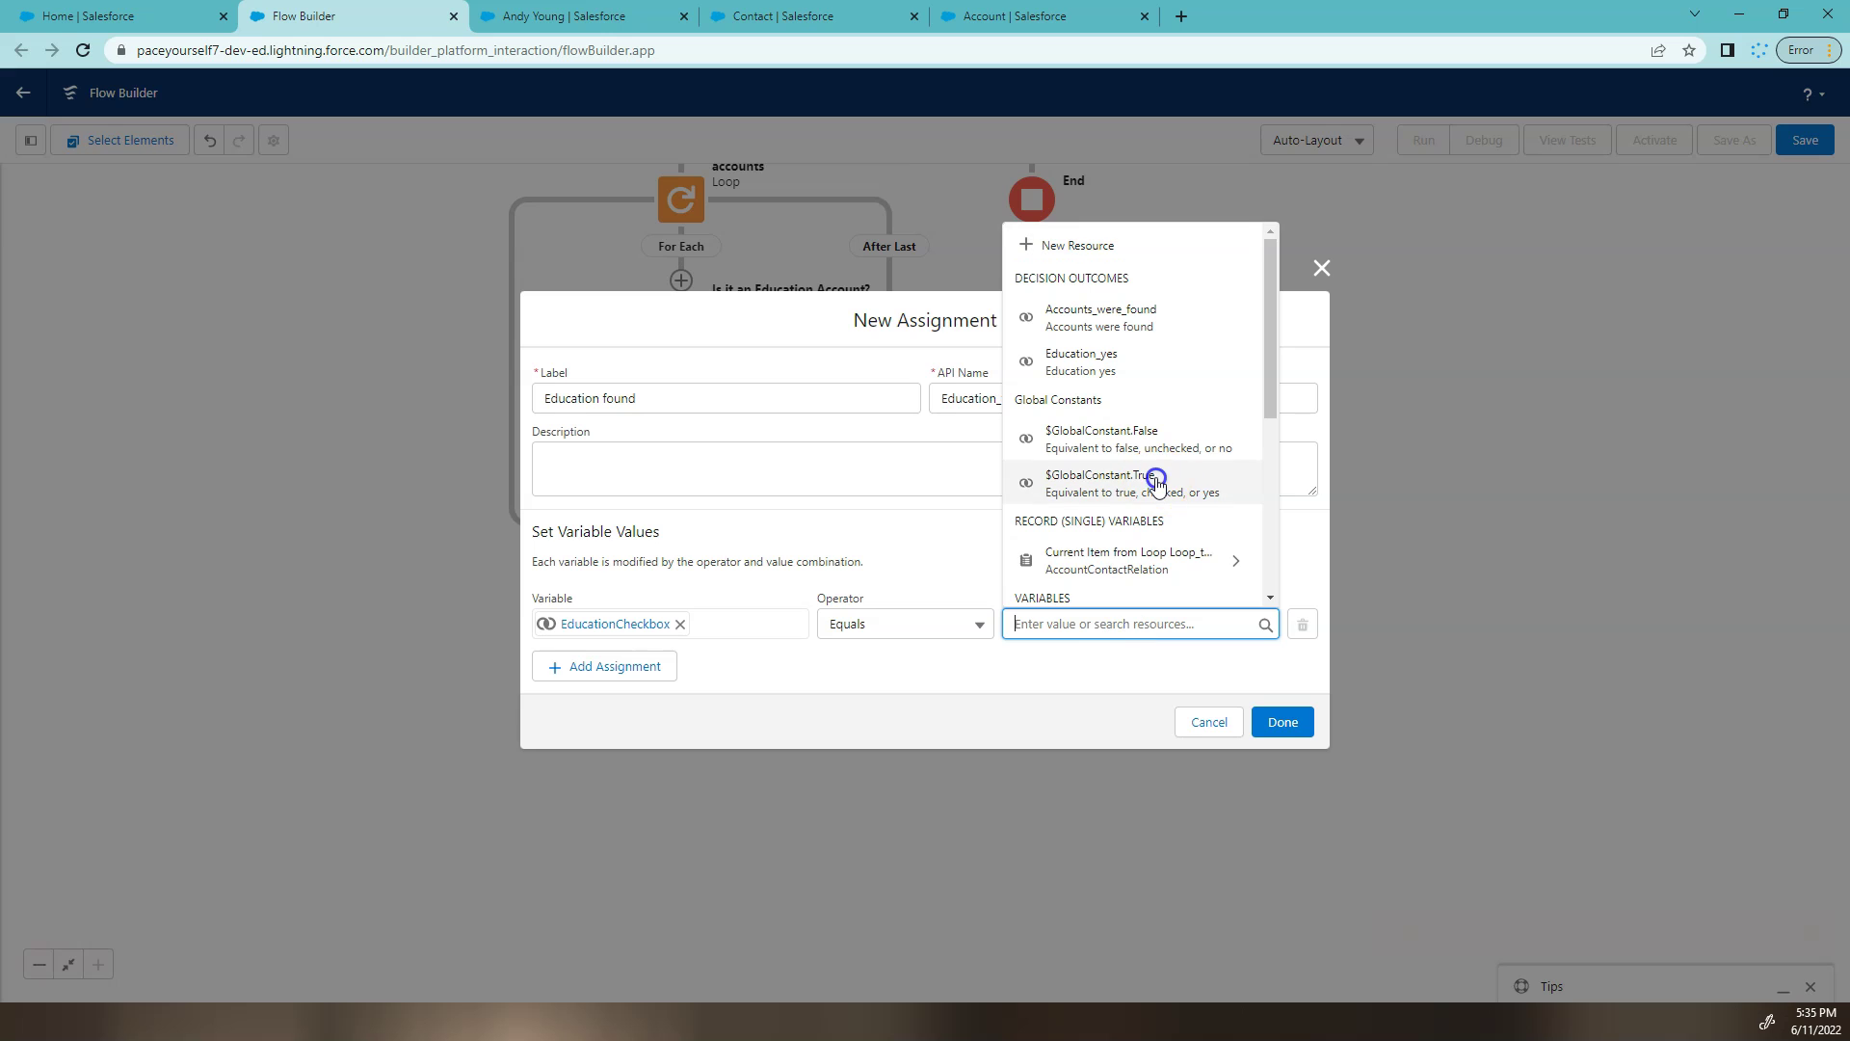
left_click(1156, 481)
left_click(1283, 723)
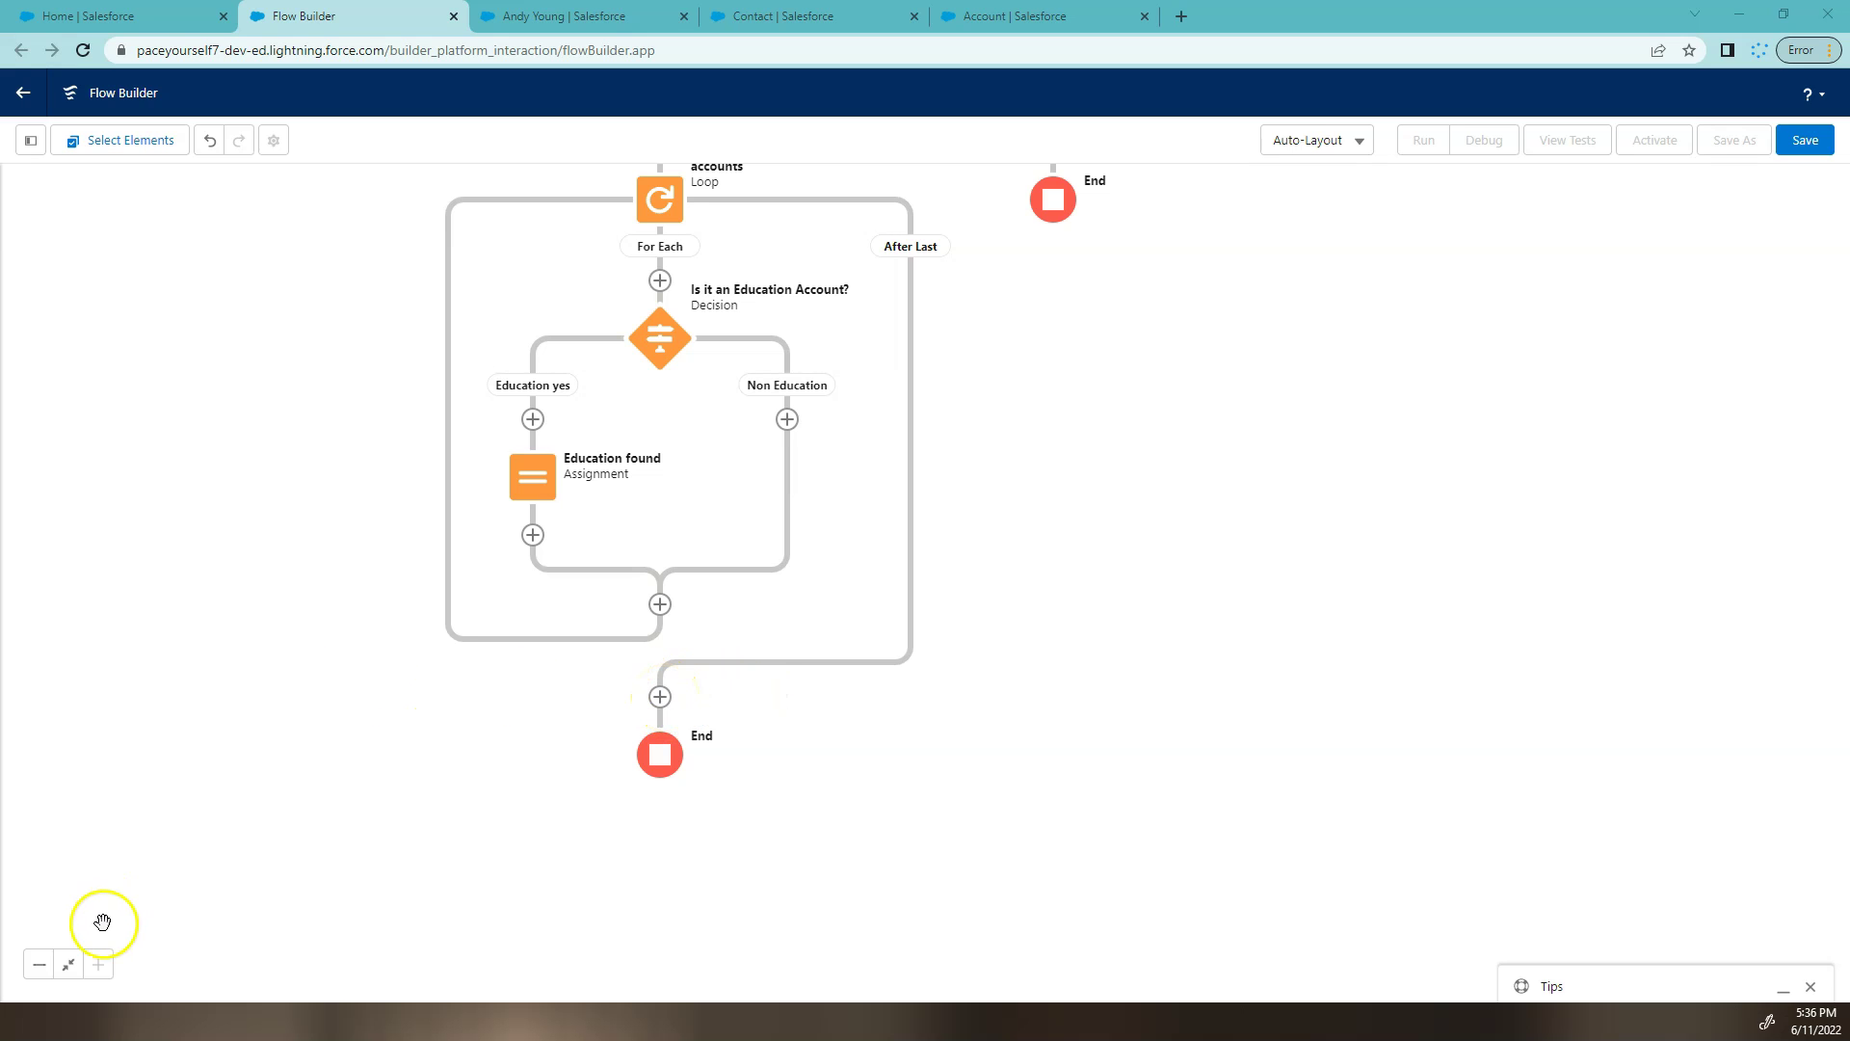
left_click_drag(963, 878, 987, 764)
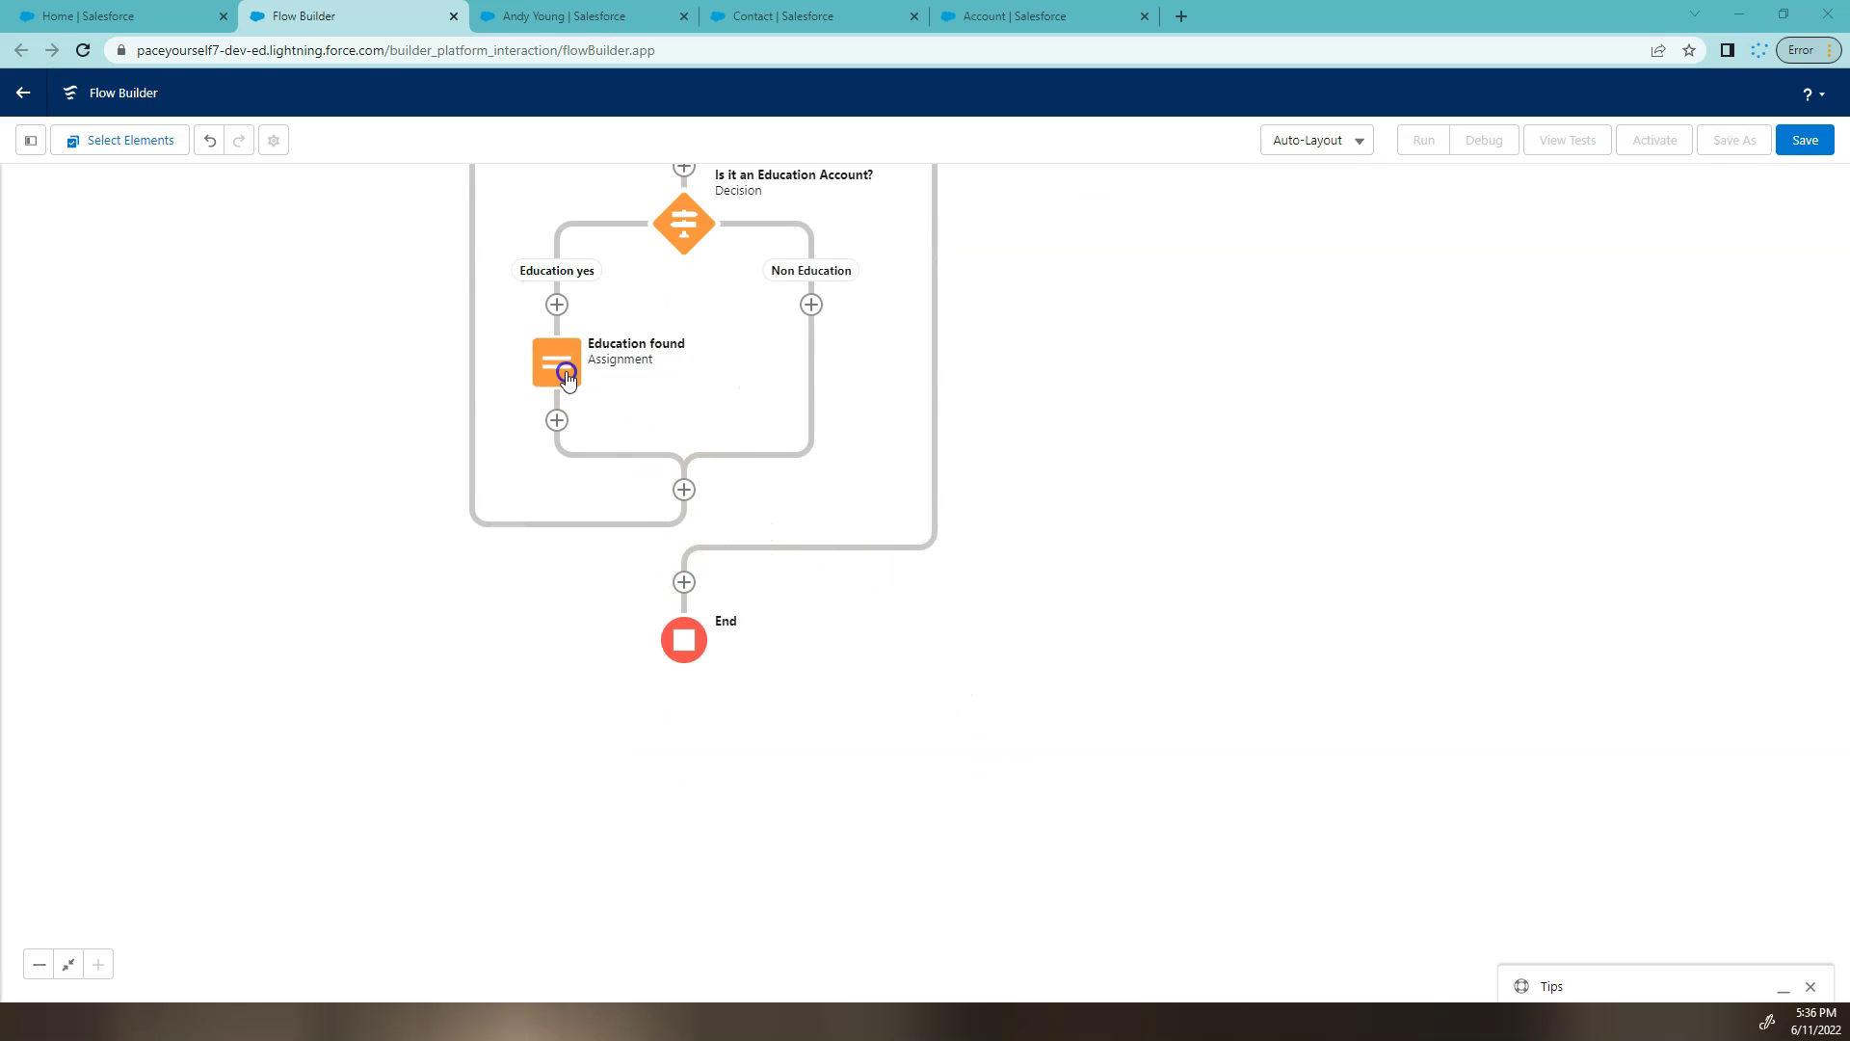
Add a Decision 'Is Eduation checked' after the loop with outcomes 'Yes checked' and 'Not Checked'
left_click(676, 587)
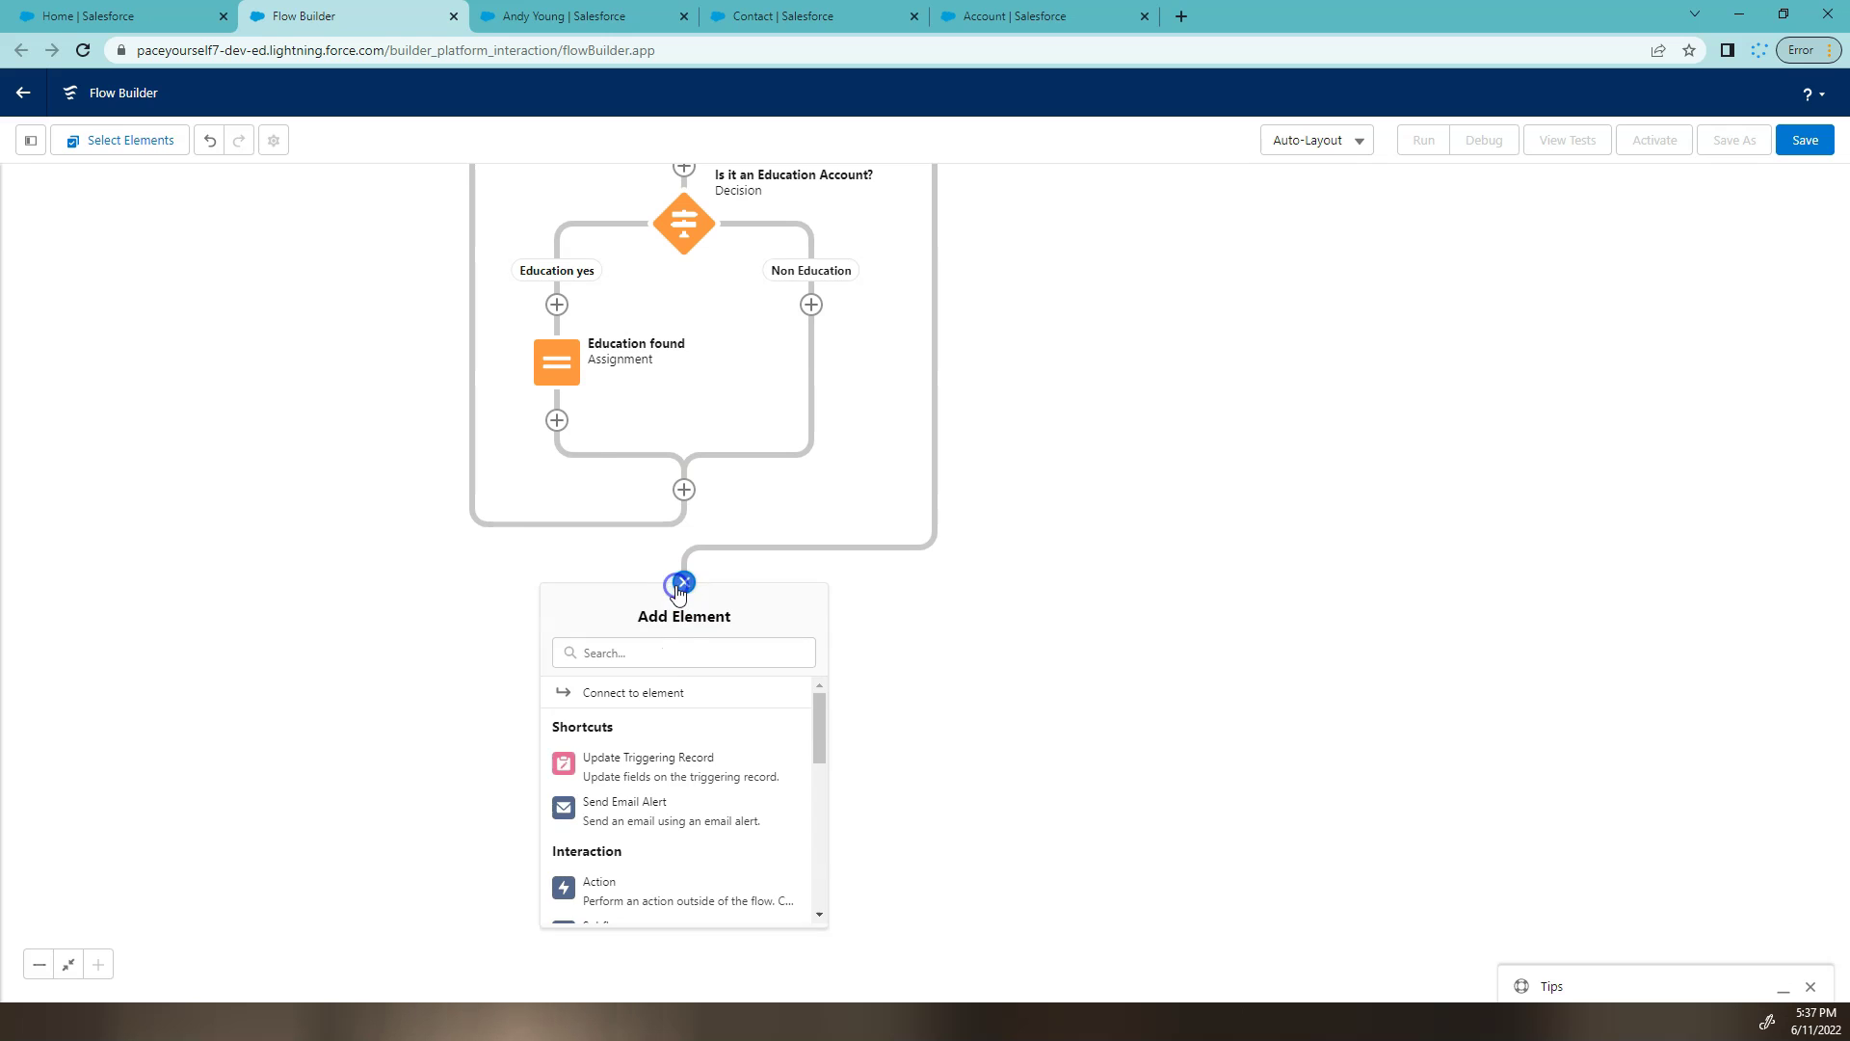
type("dec")
left_click(636, 696)
type("Id Eduation checked")
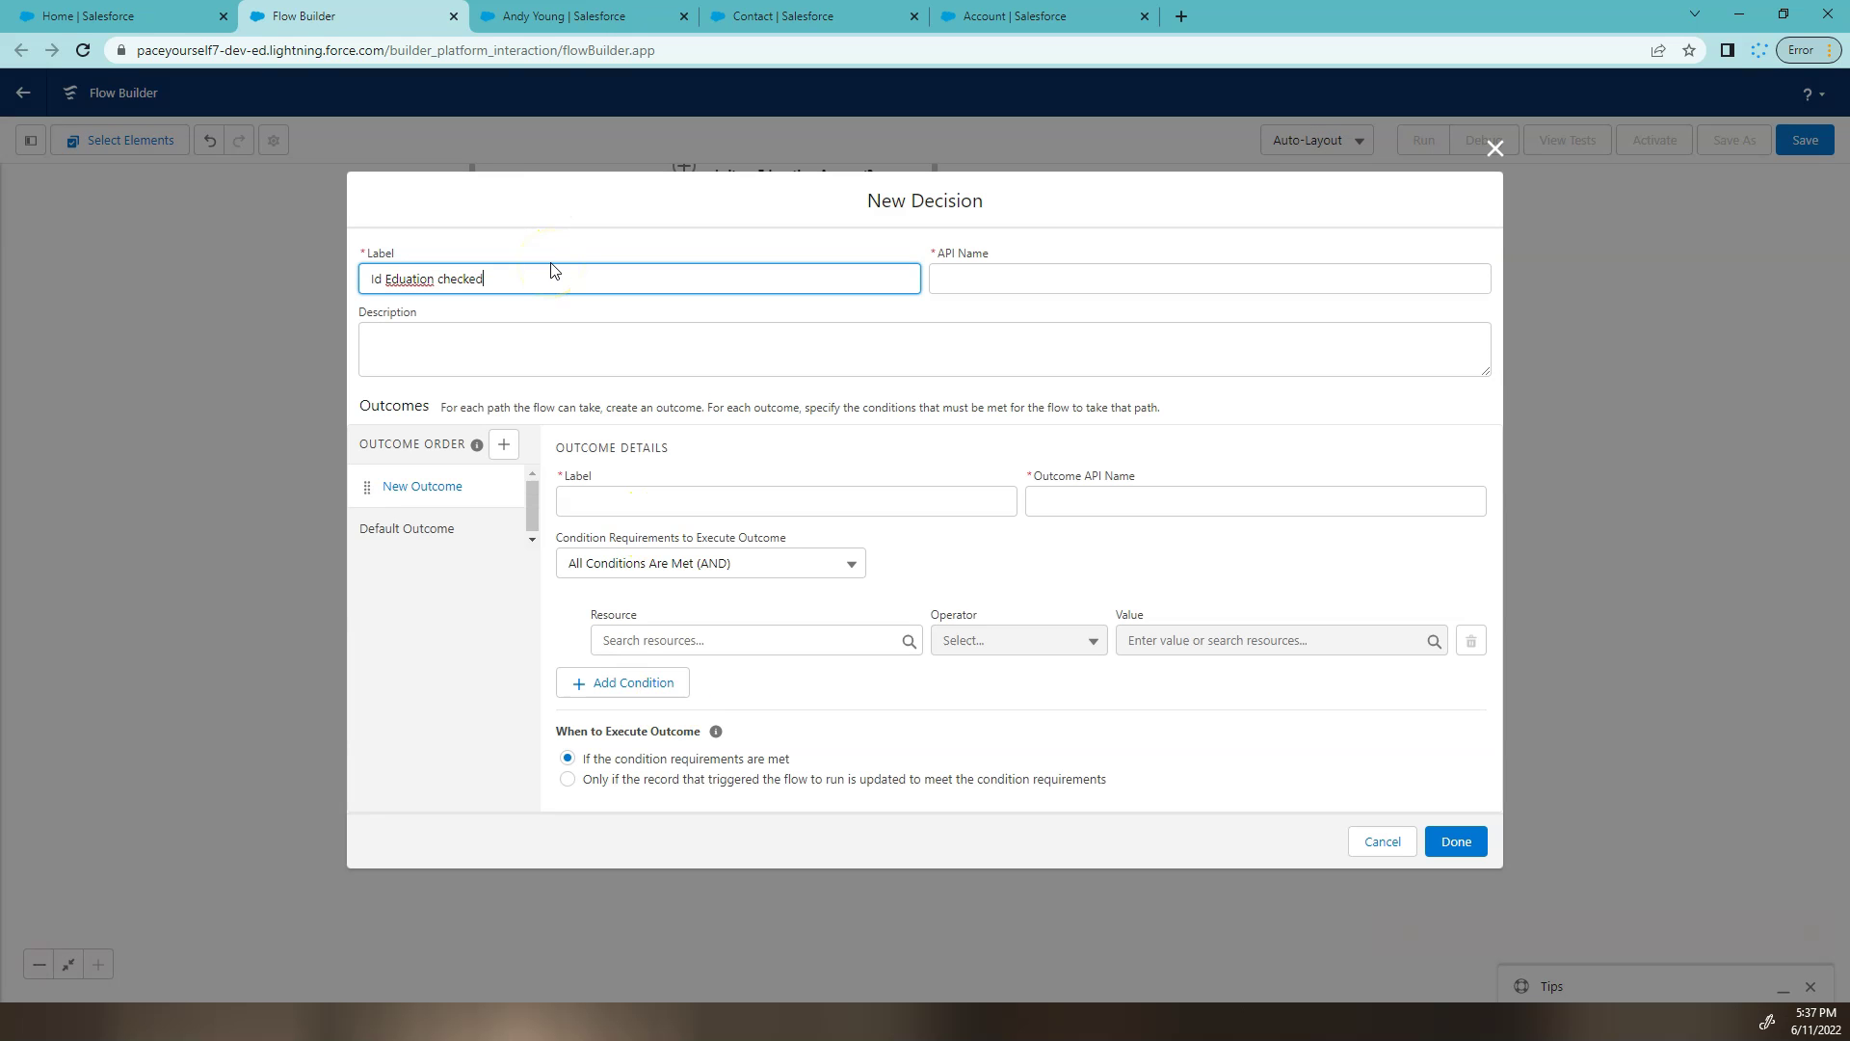
key("Tab")
left_click(636, 501)
type("Yes checked")
left_click(409, 530)
triple_click(634, 514)
type("N")
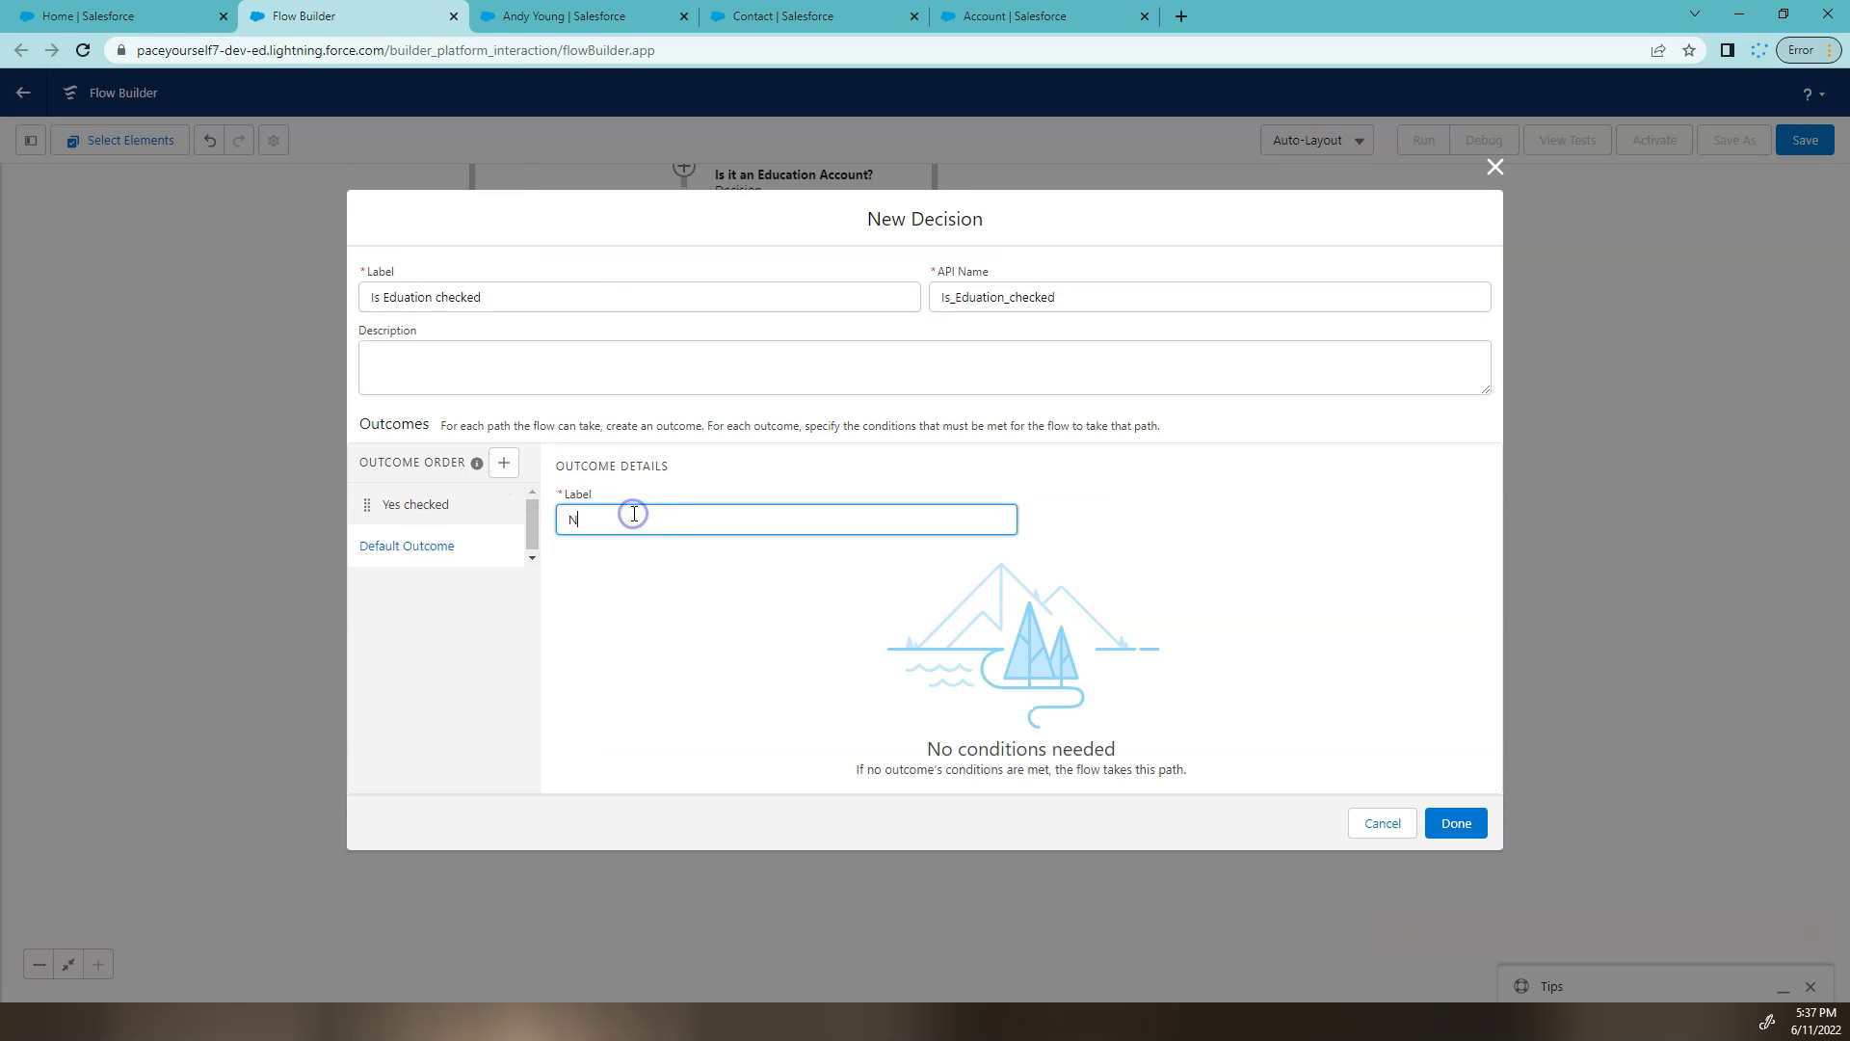
type("ot Checked")
Give the Yes checked outcome the condition EducationCheckbox Equals $GlobalConstant.True and save the decision
left_click(492, 504)
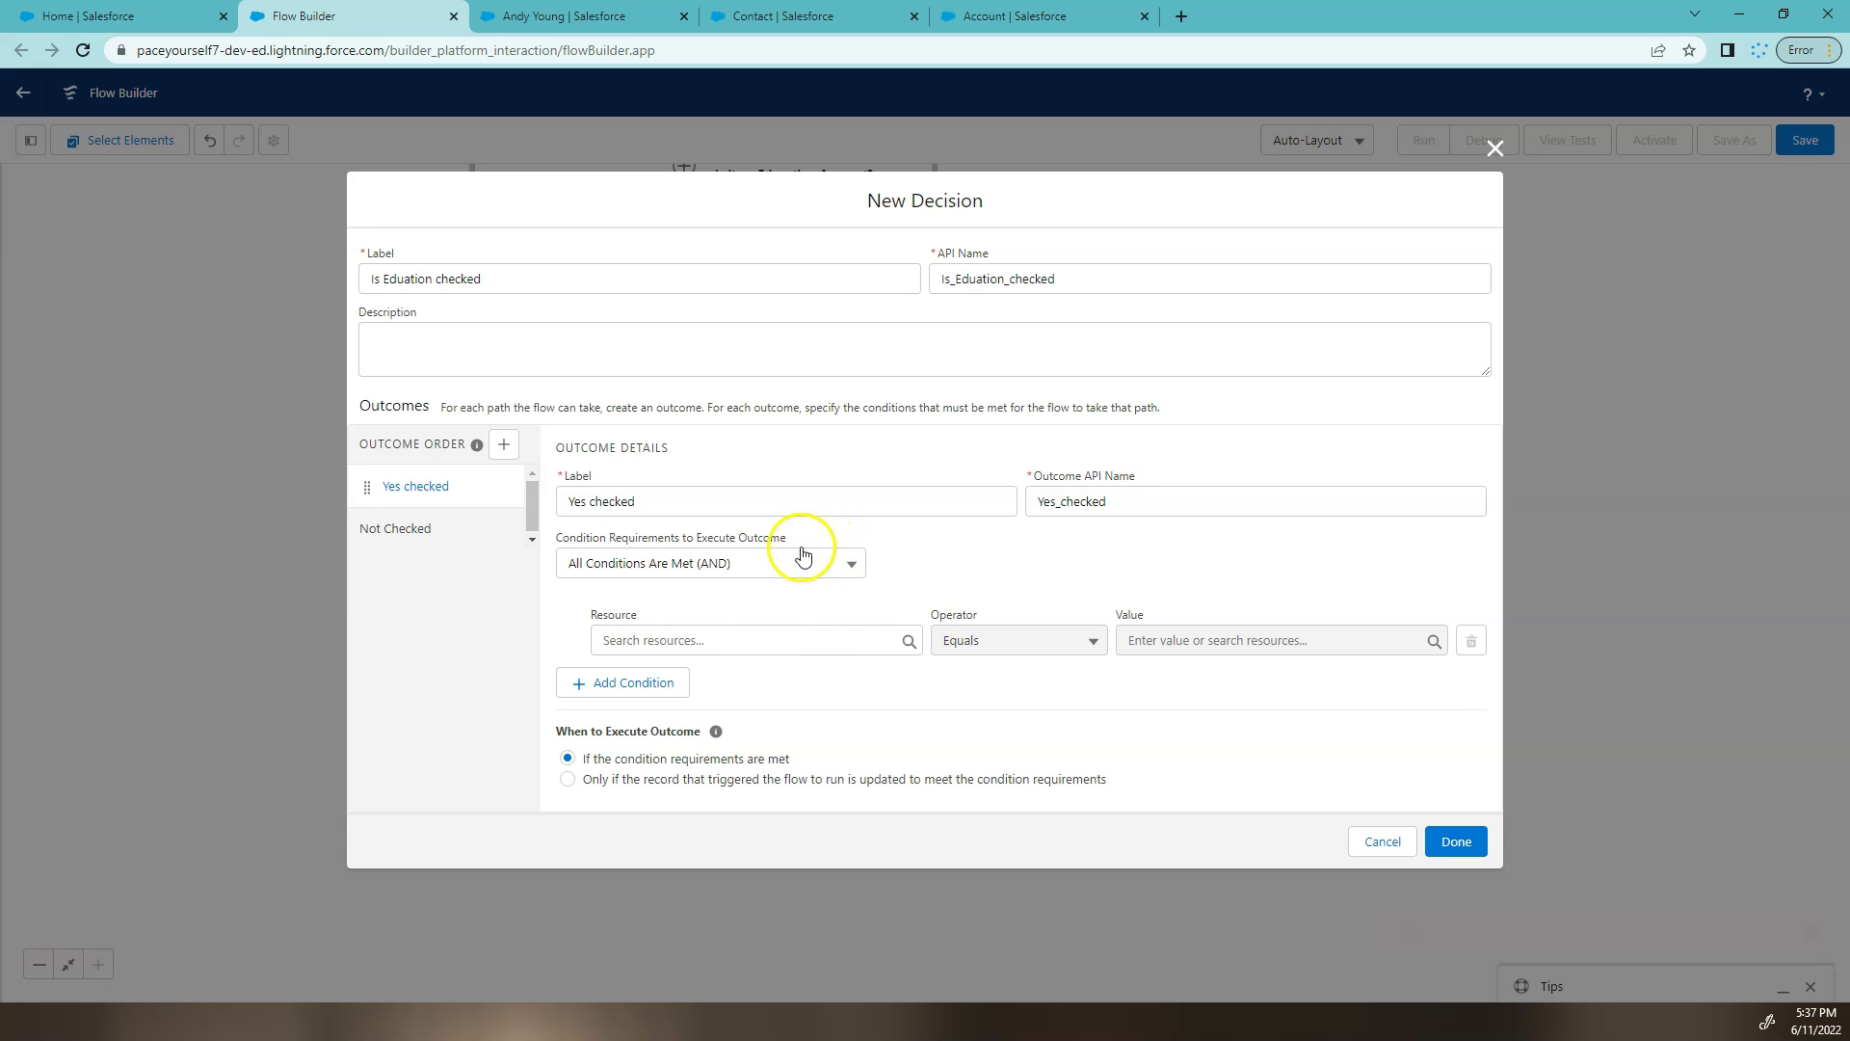
left_click(729, 640)
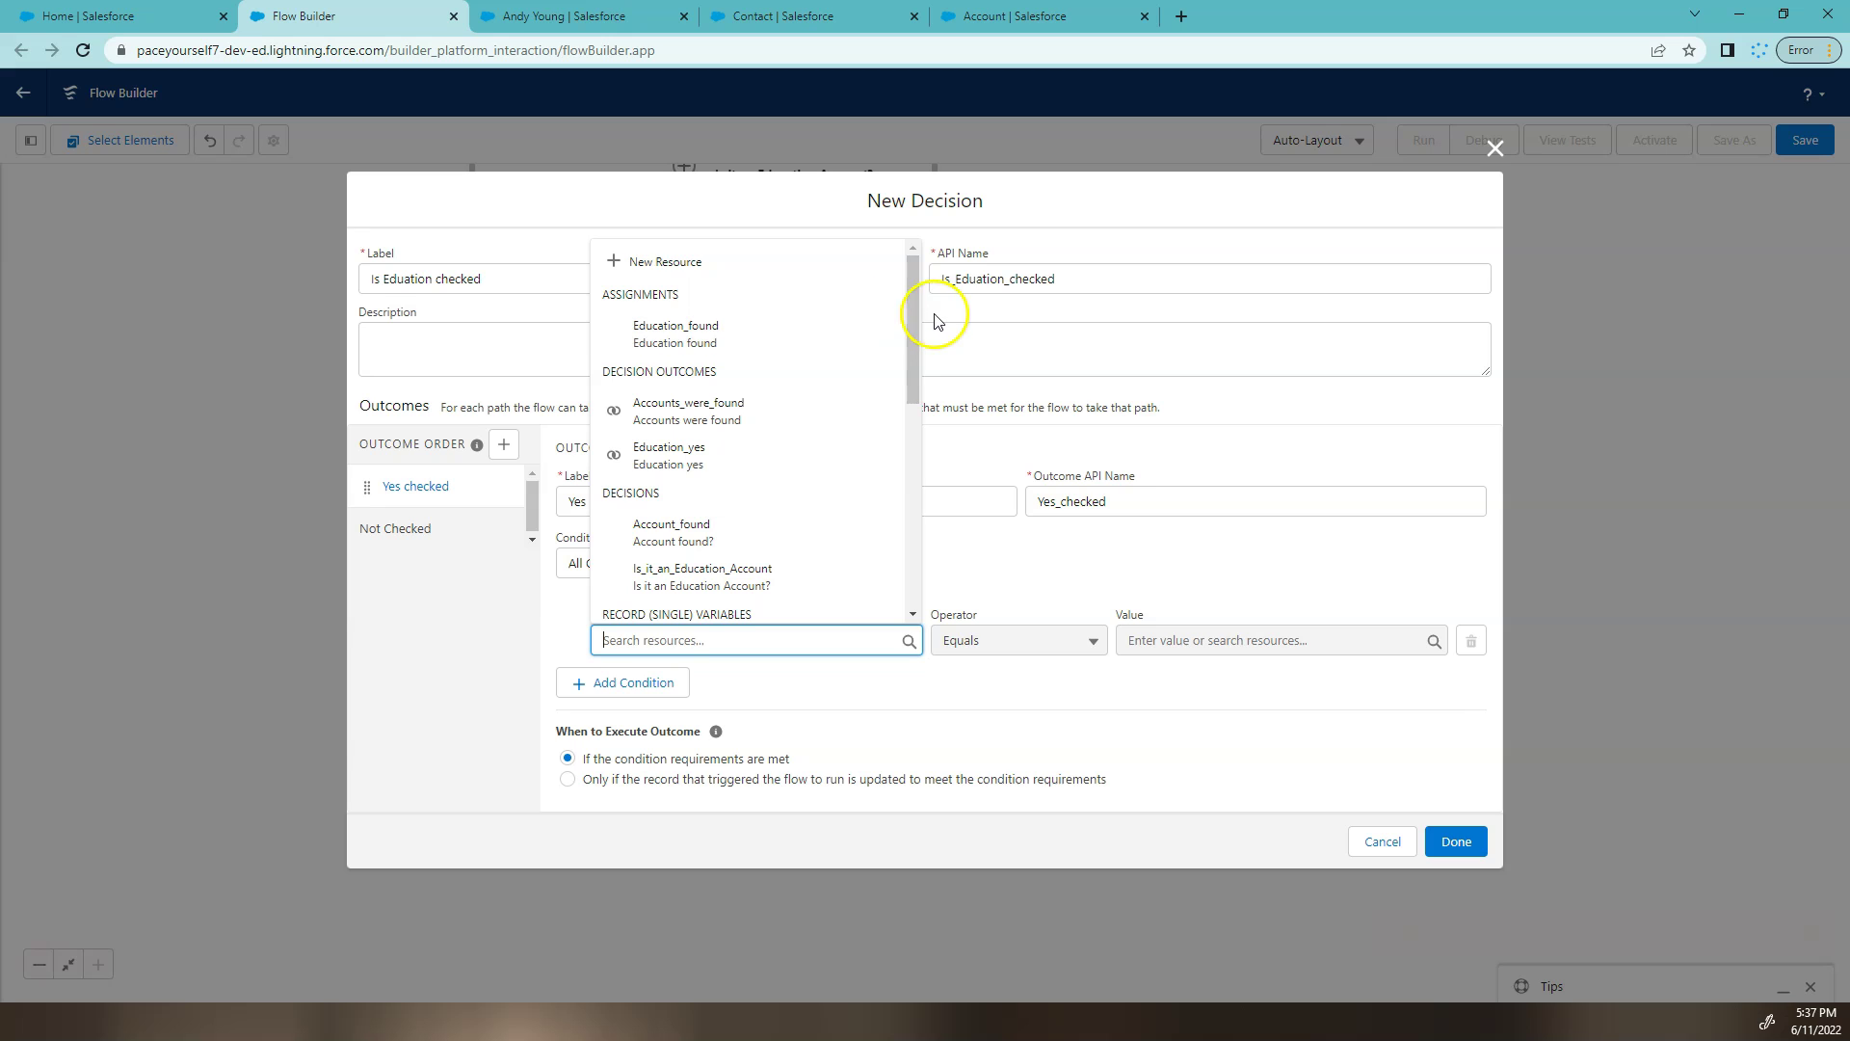
left_click_drag(910, 322, 908, 466)
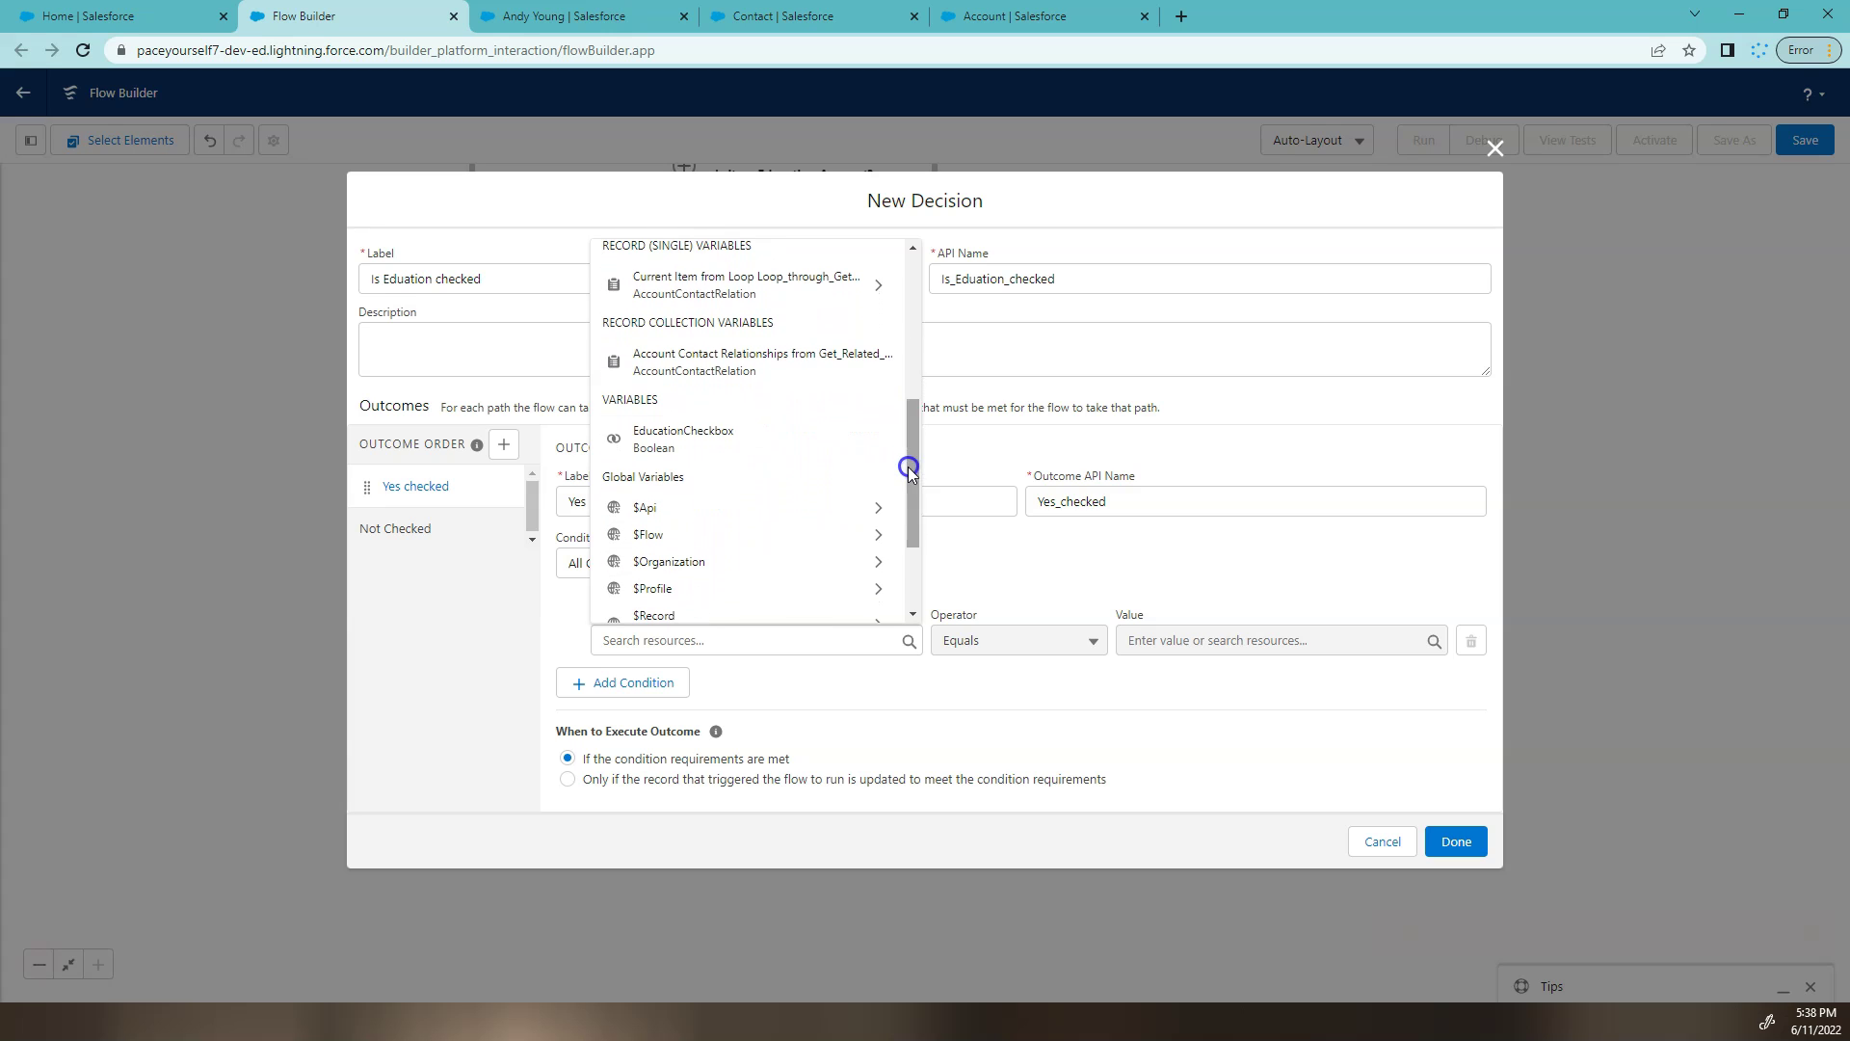
left_click(693, 444)
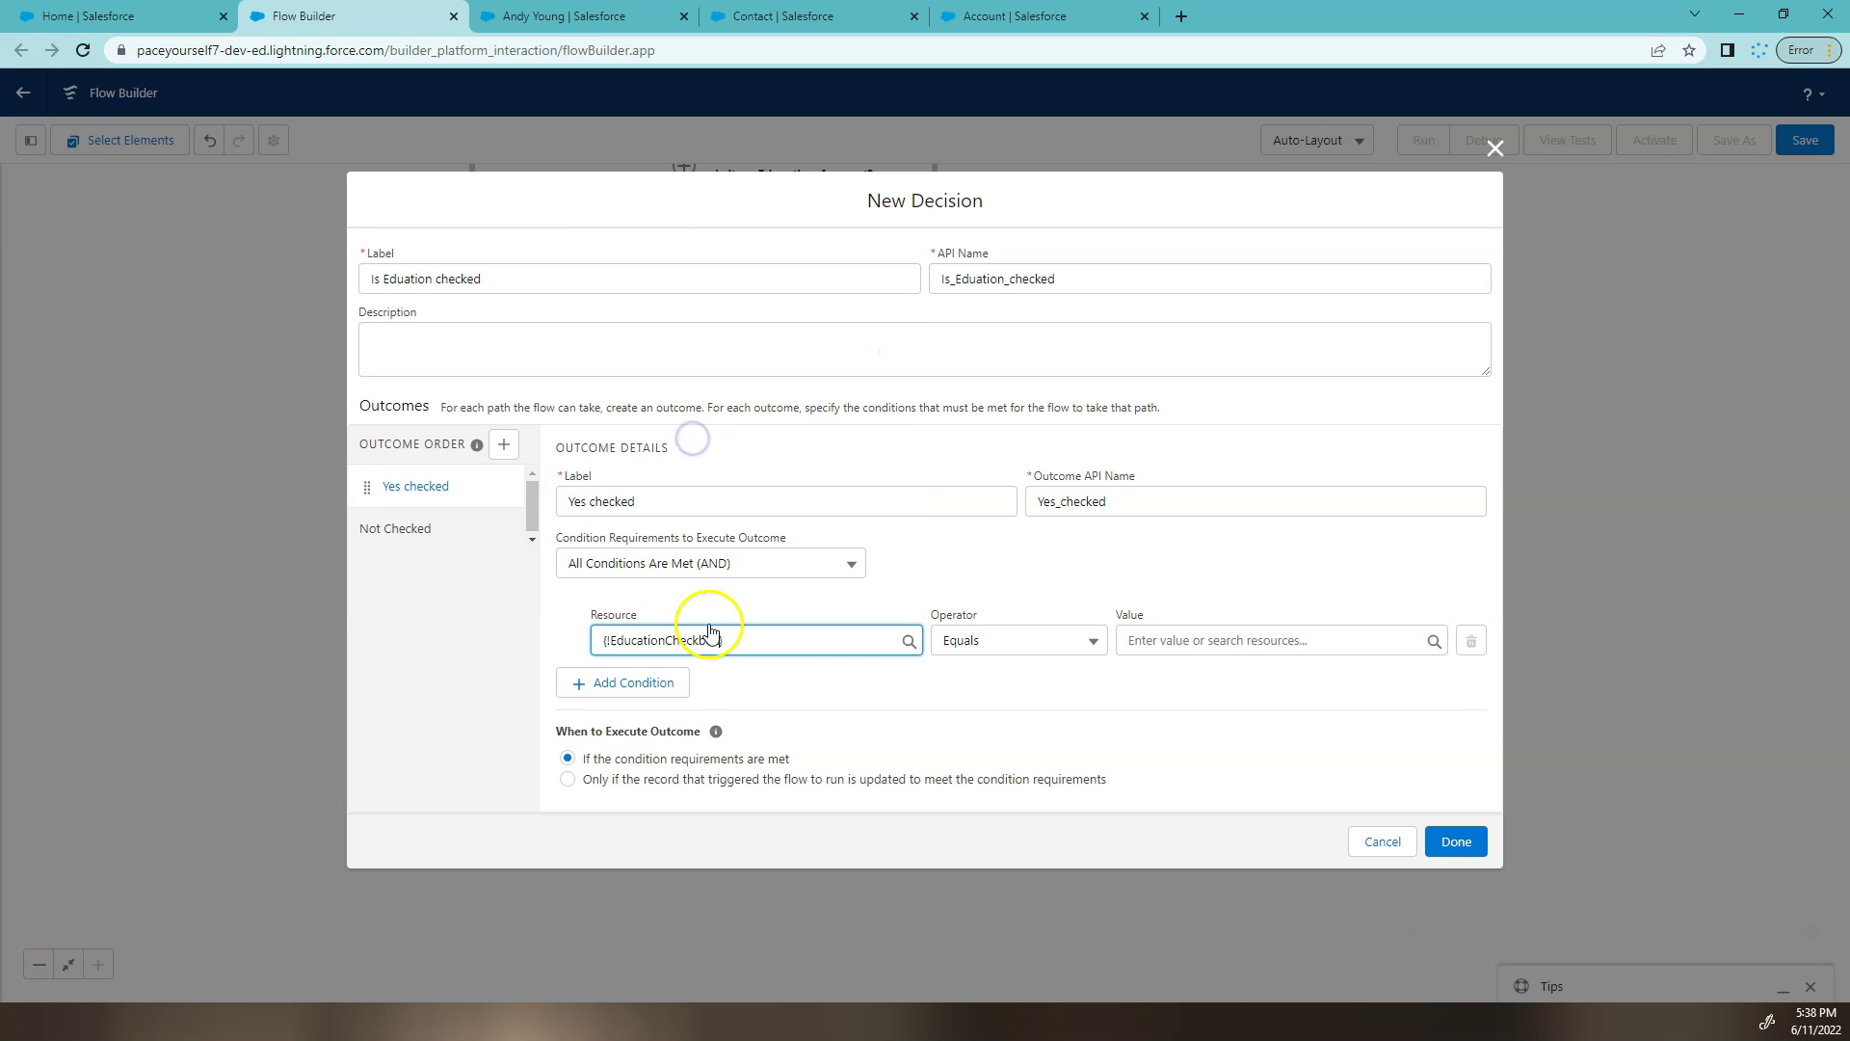
left_click(1177, 645)
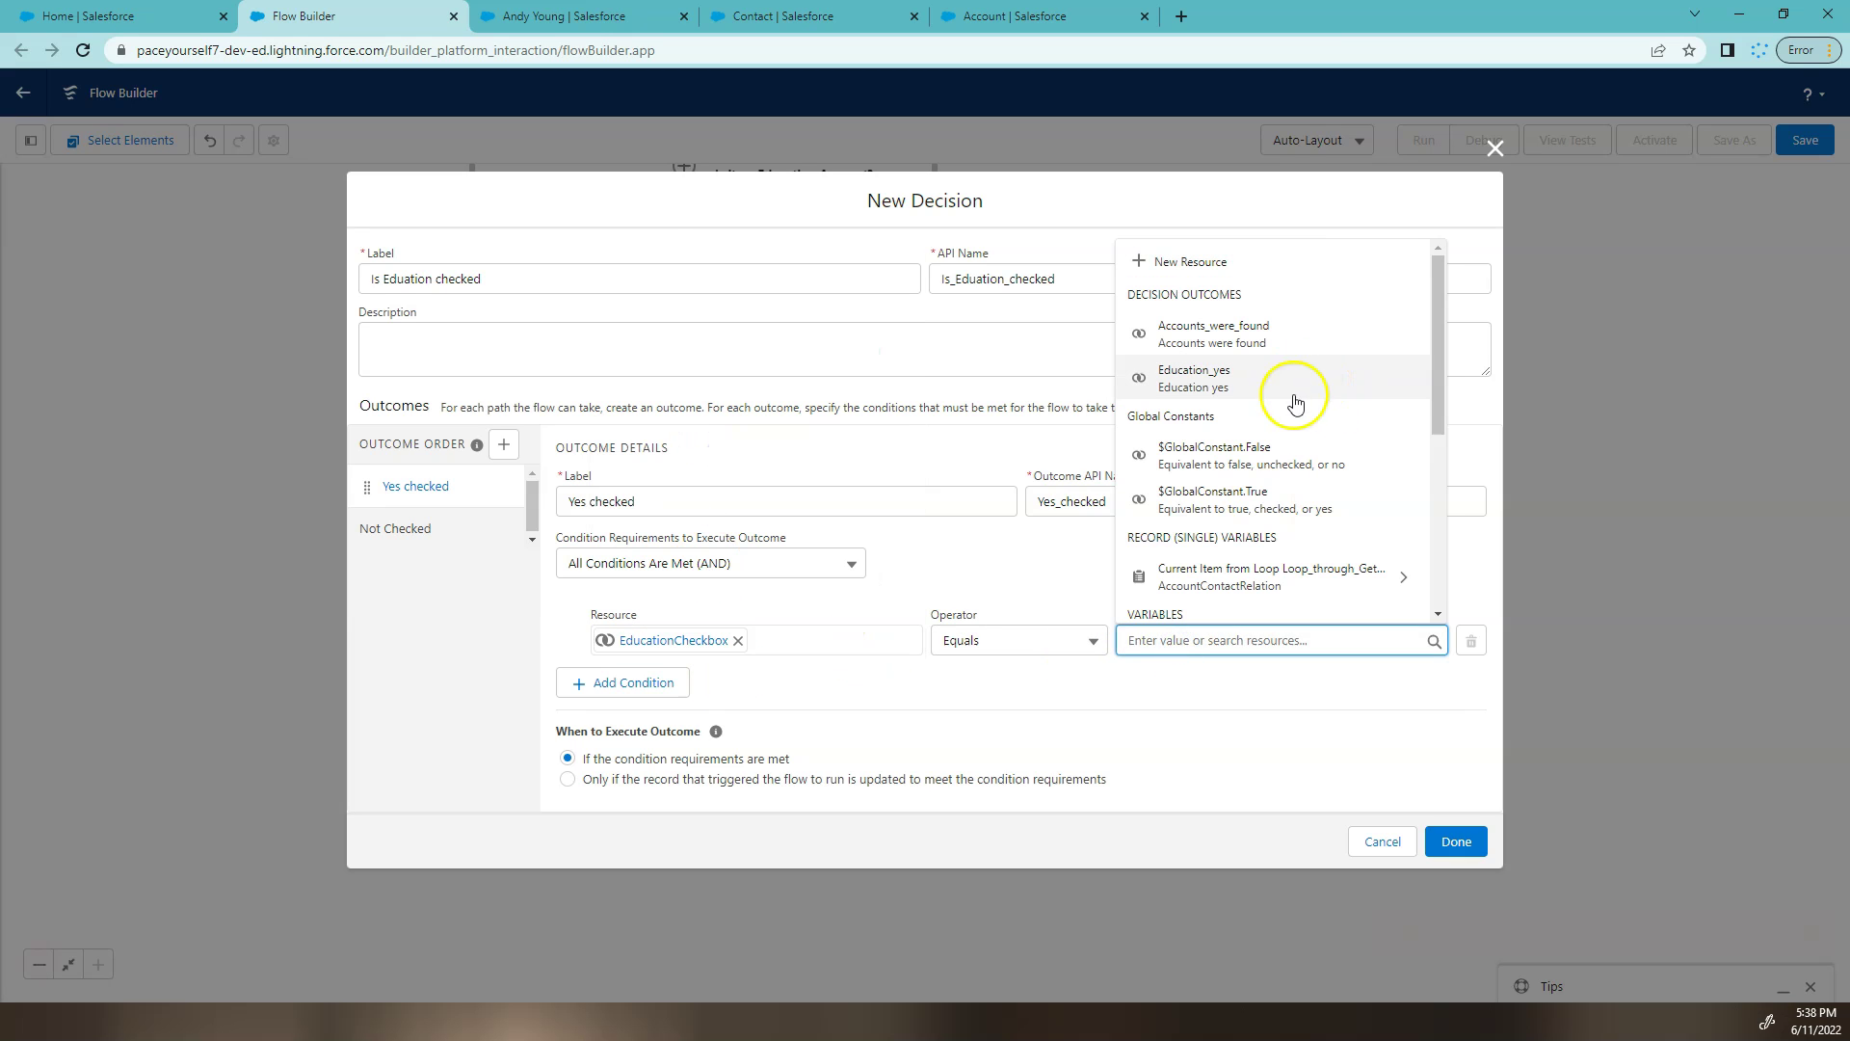
left_click(1293, 498)
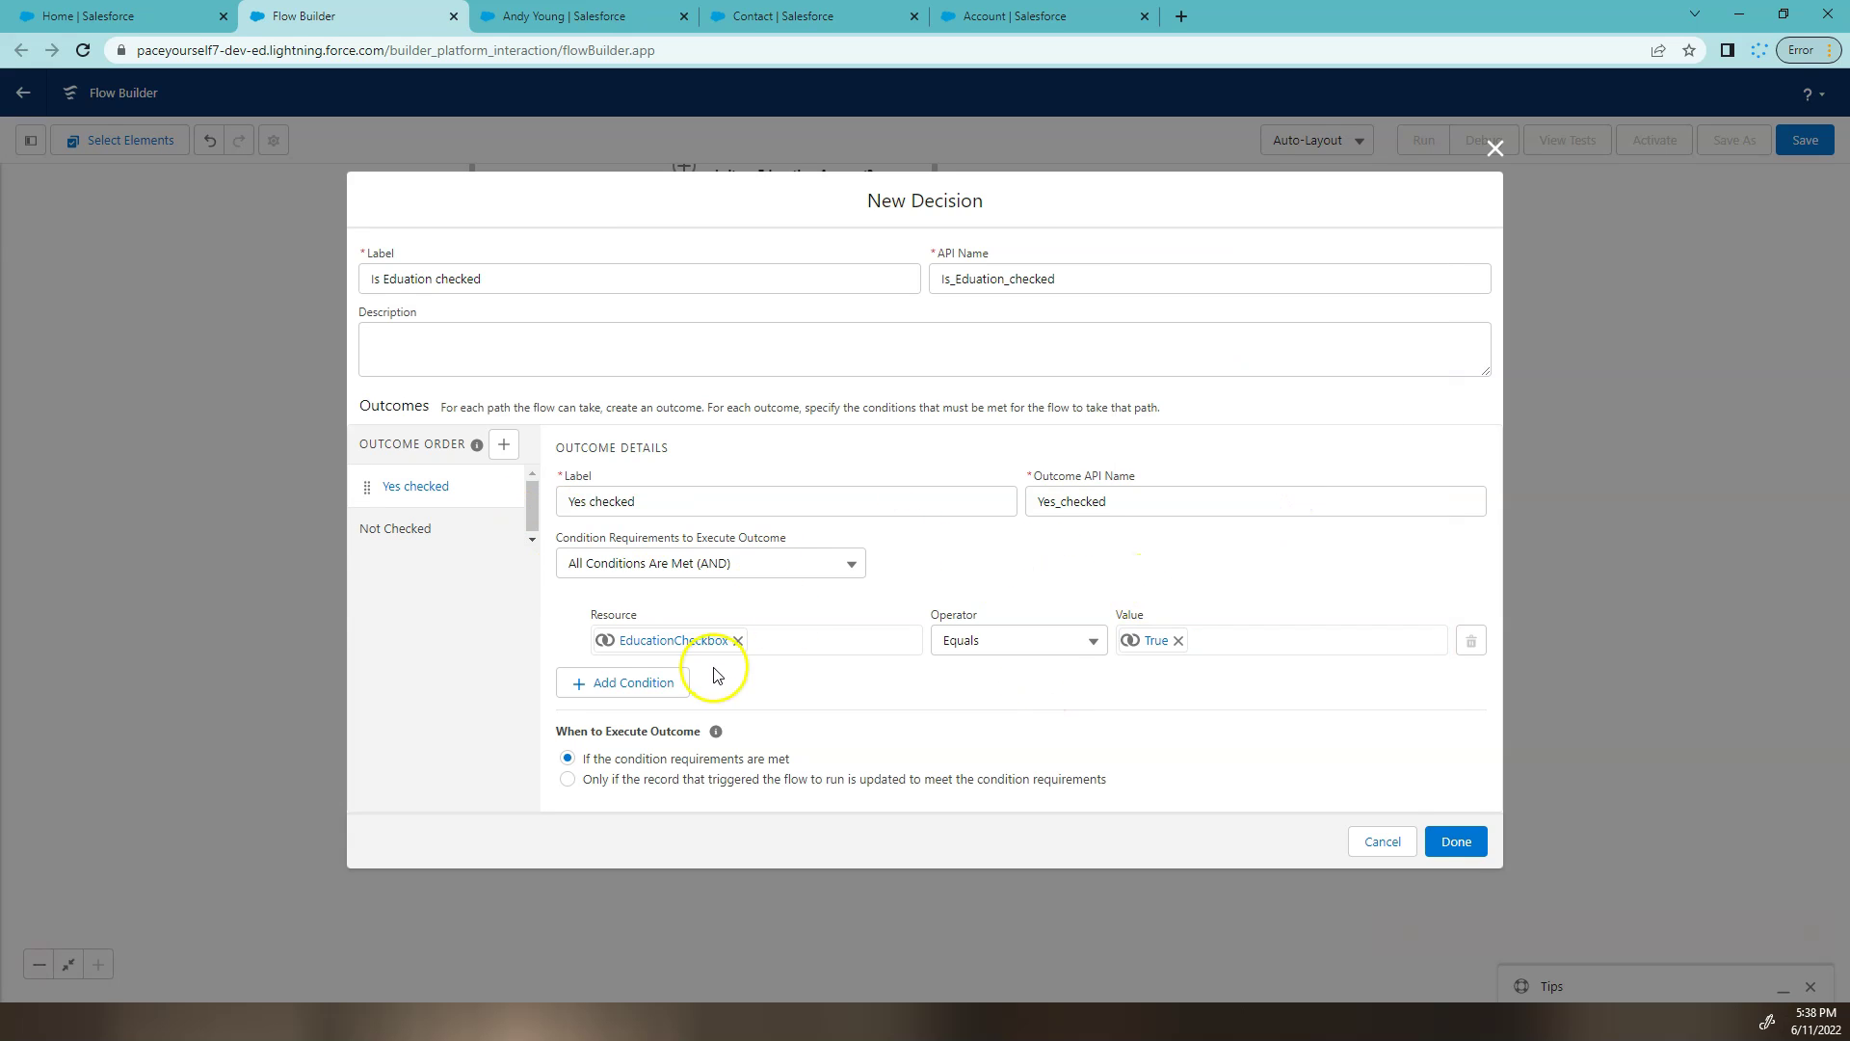
left_click(1456, 842)
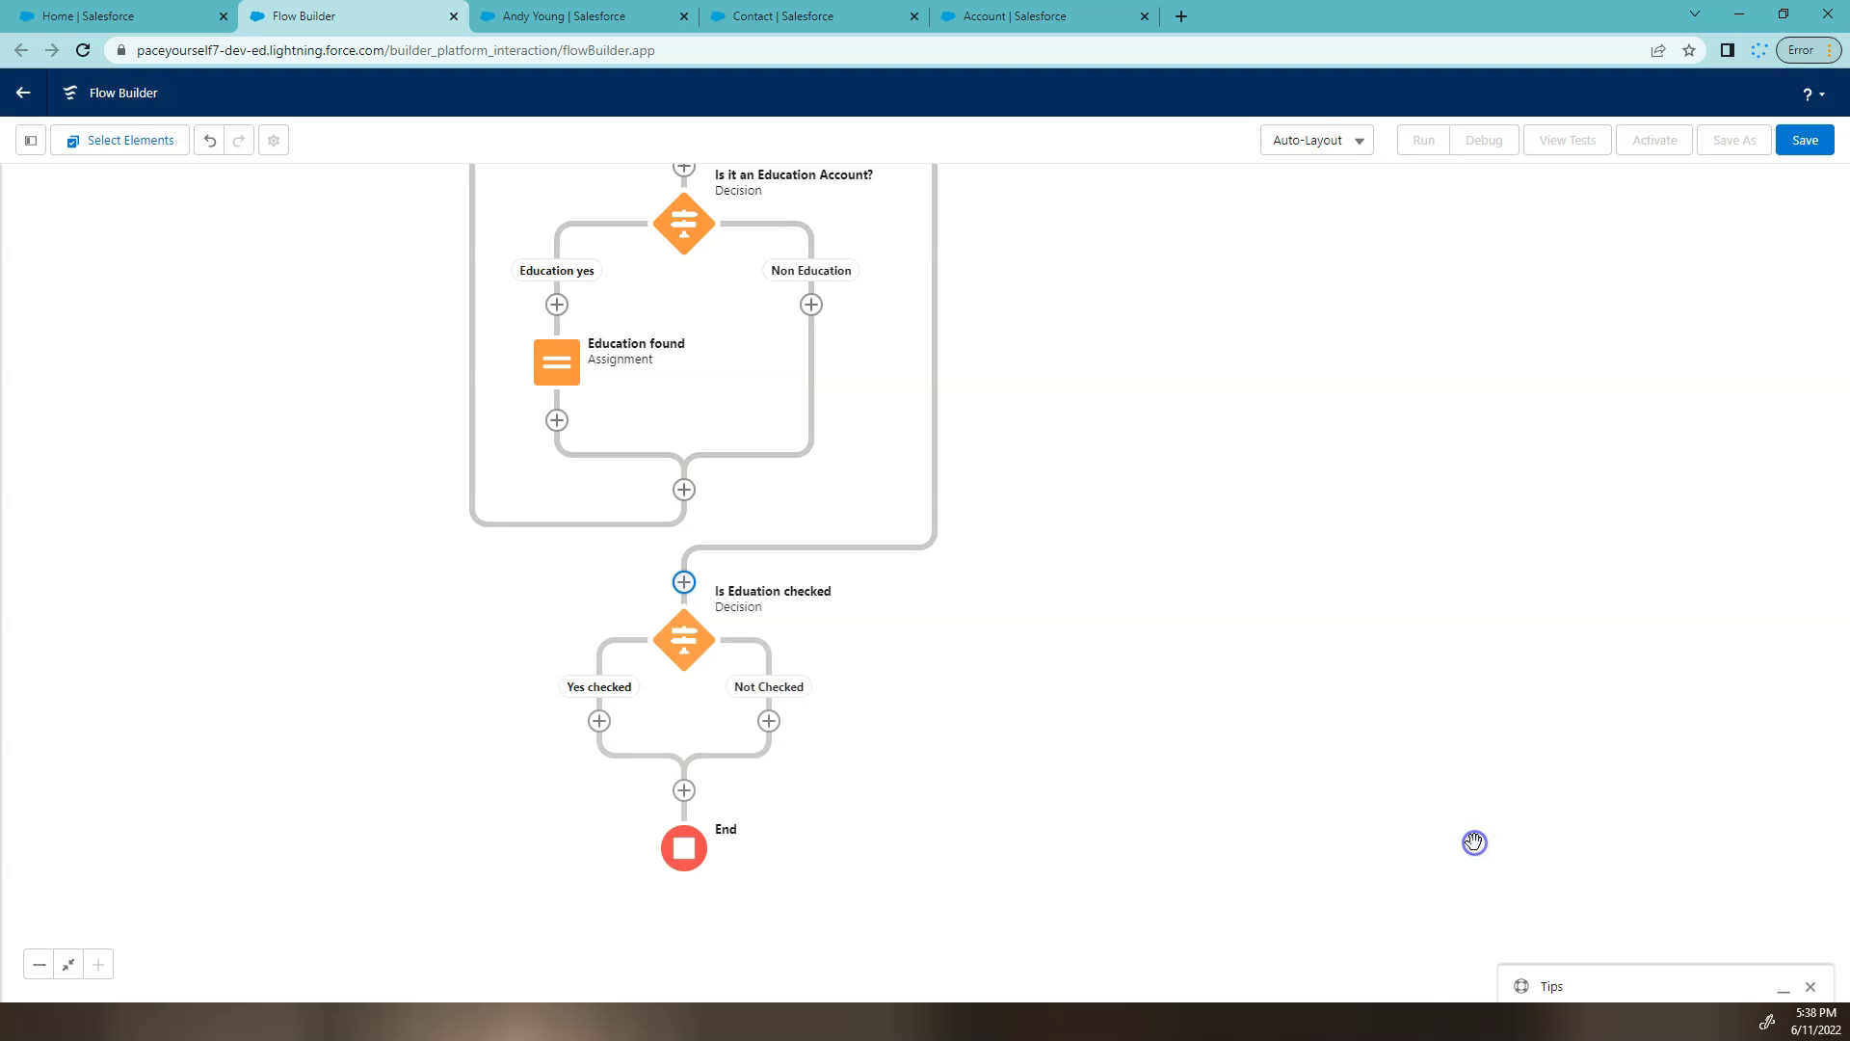
Add an Update Records element 'Update contact record' on the Yes checked path for the triggering contact
left_click(599, 721)
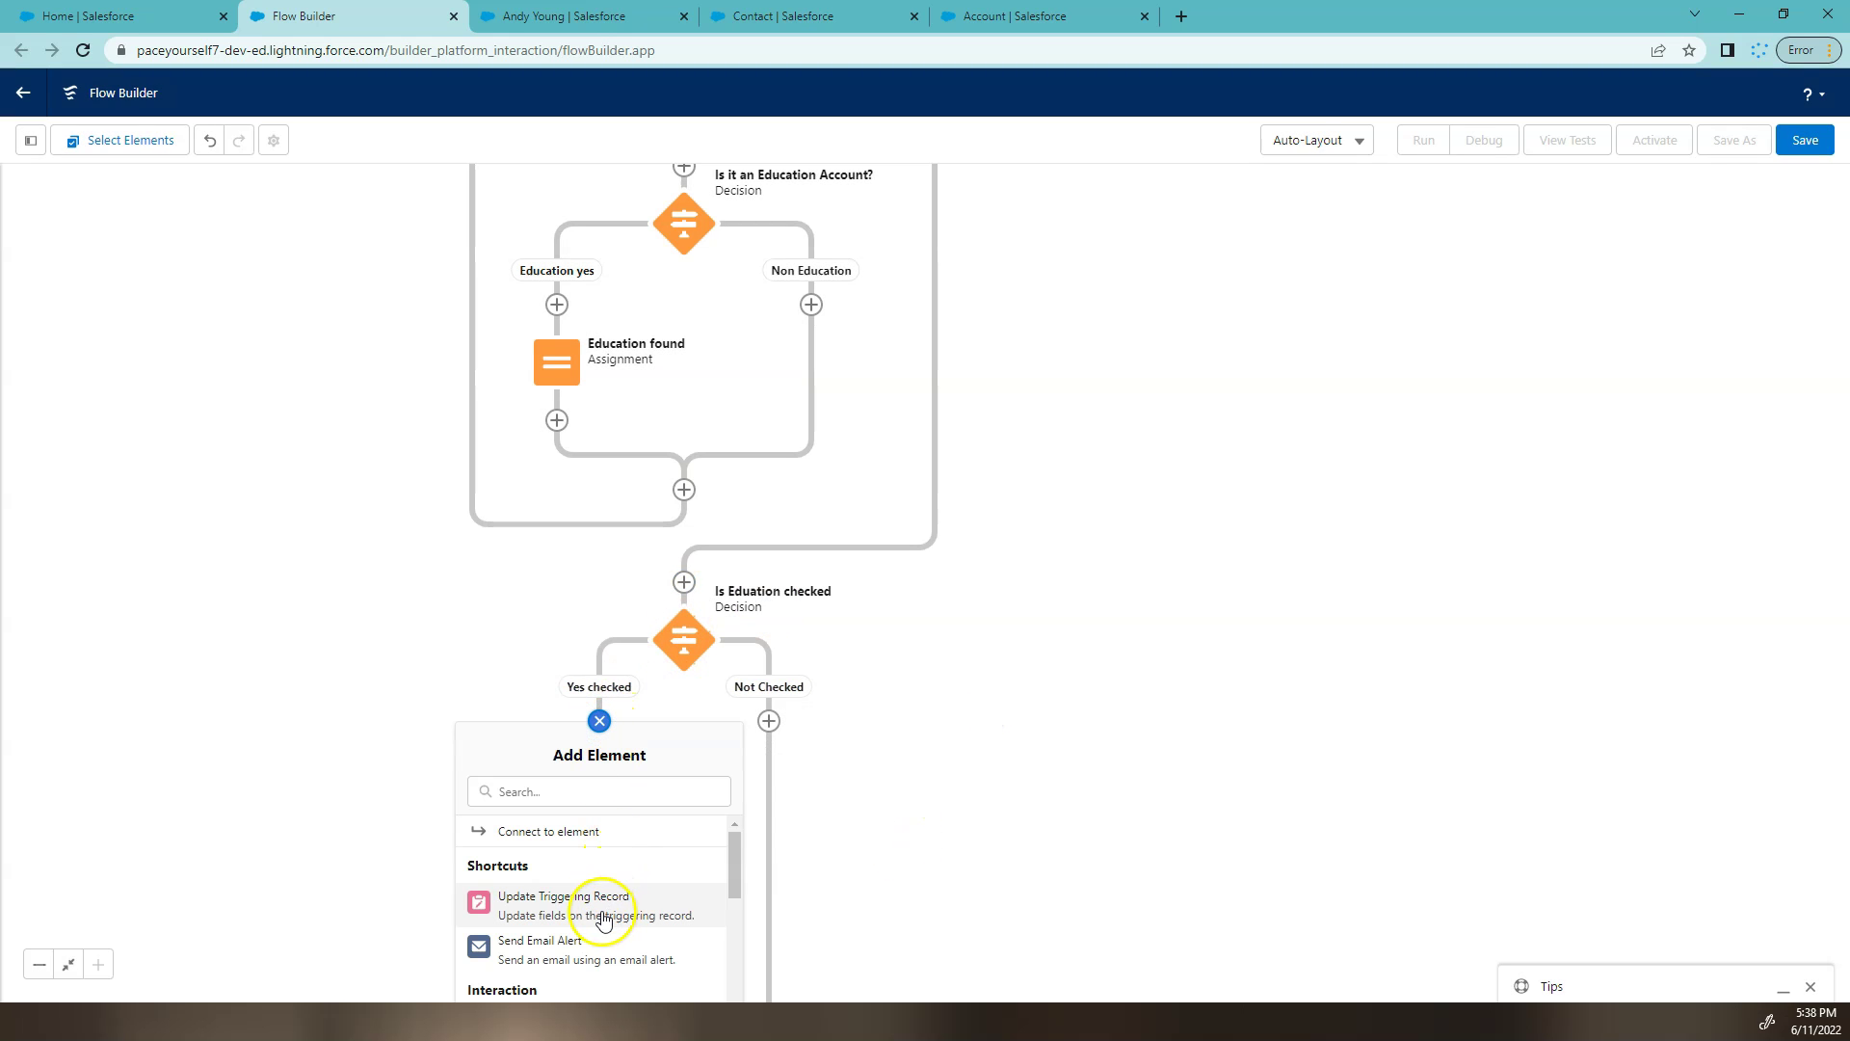
left_click_drag(858, 854, 867, 570)
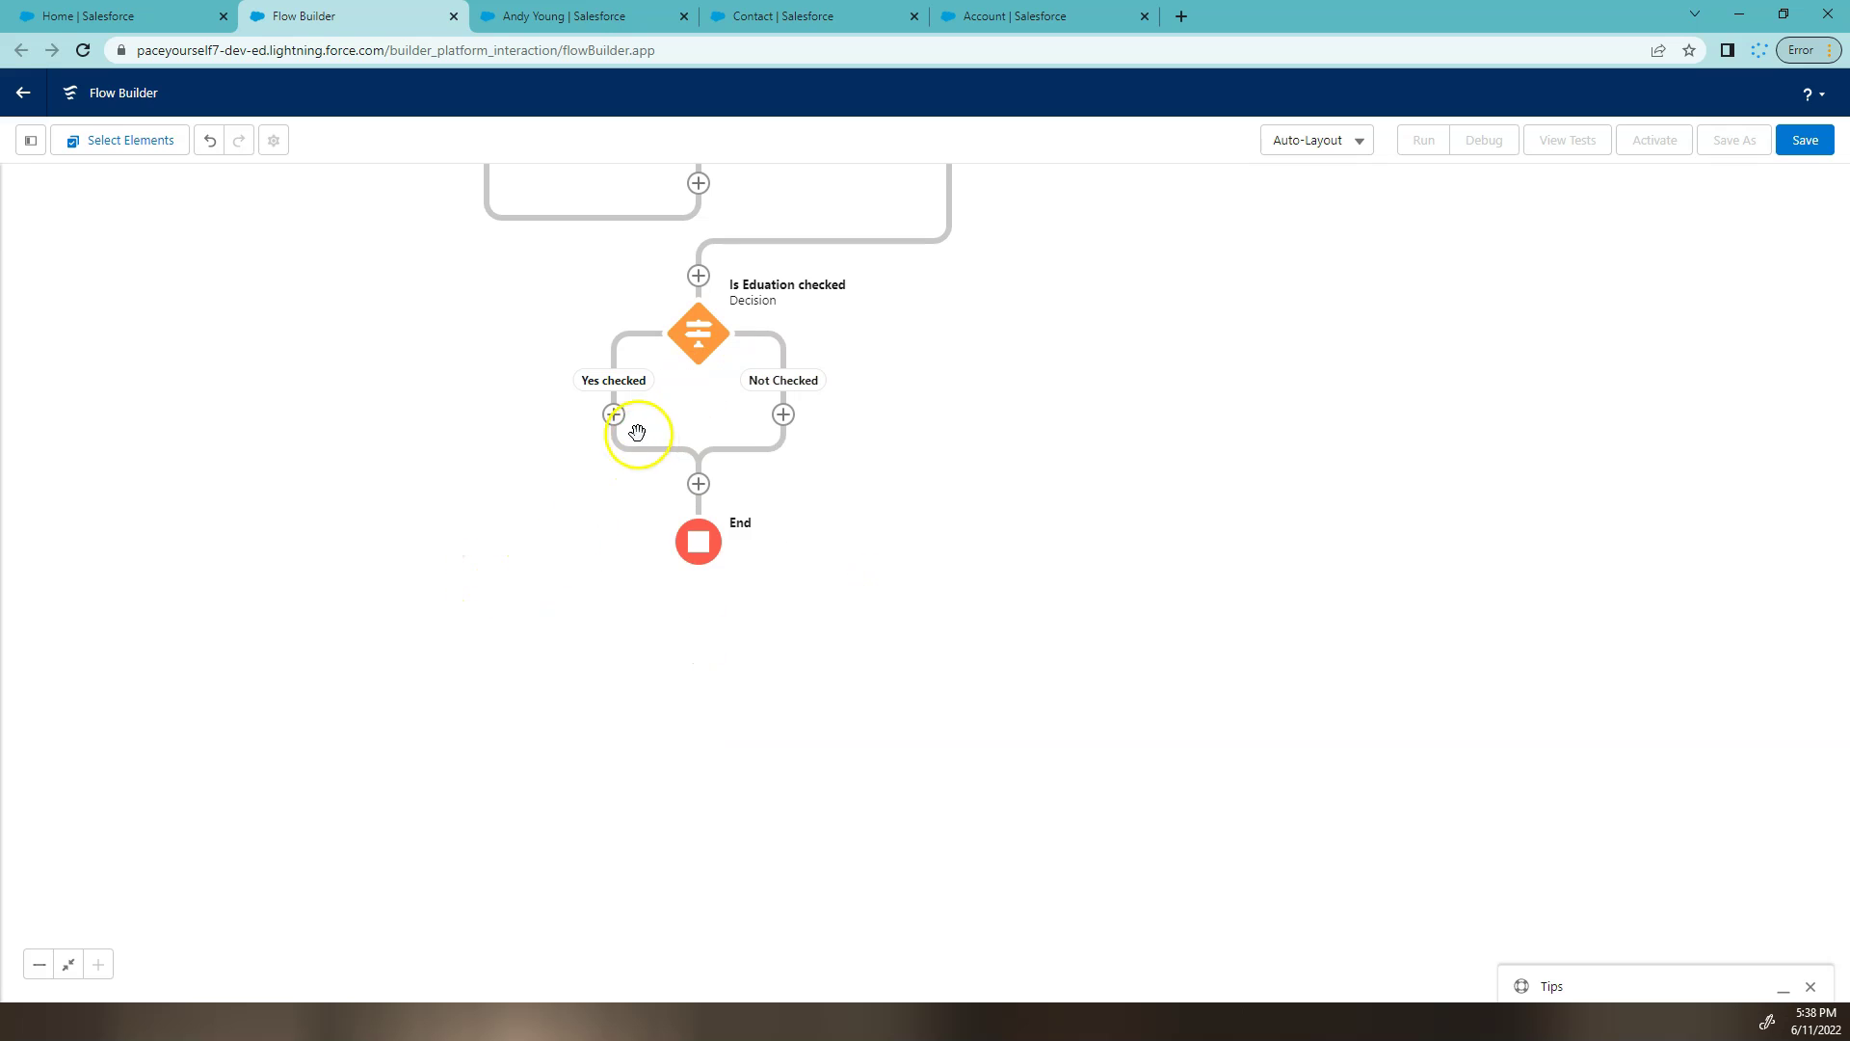
left_click(614, 414)
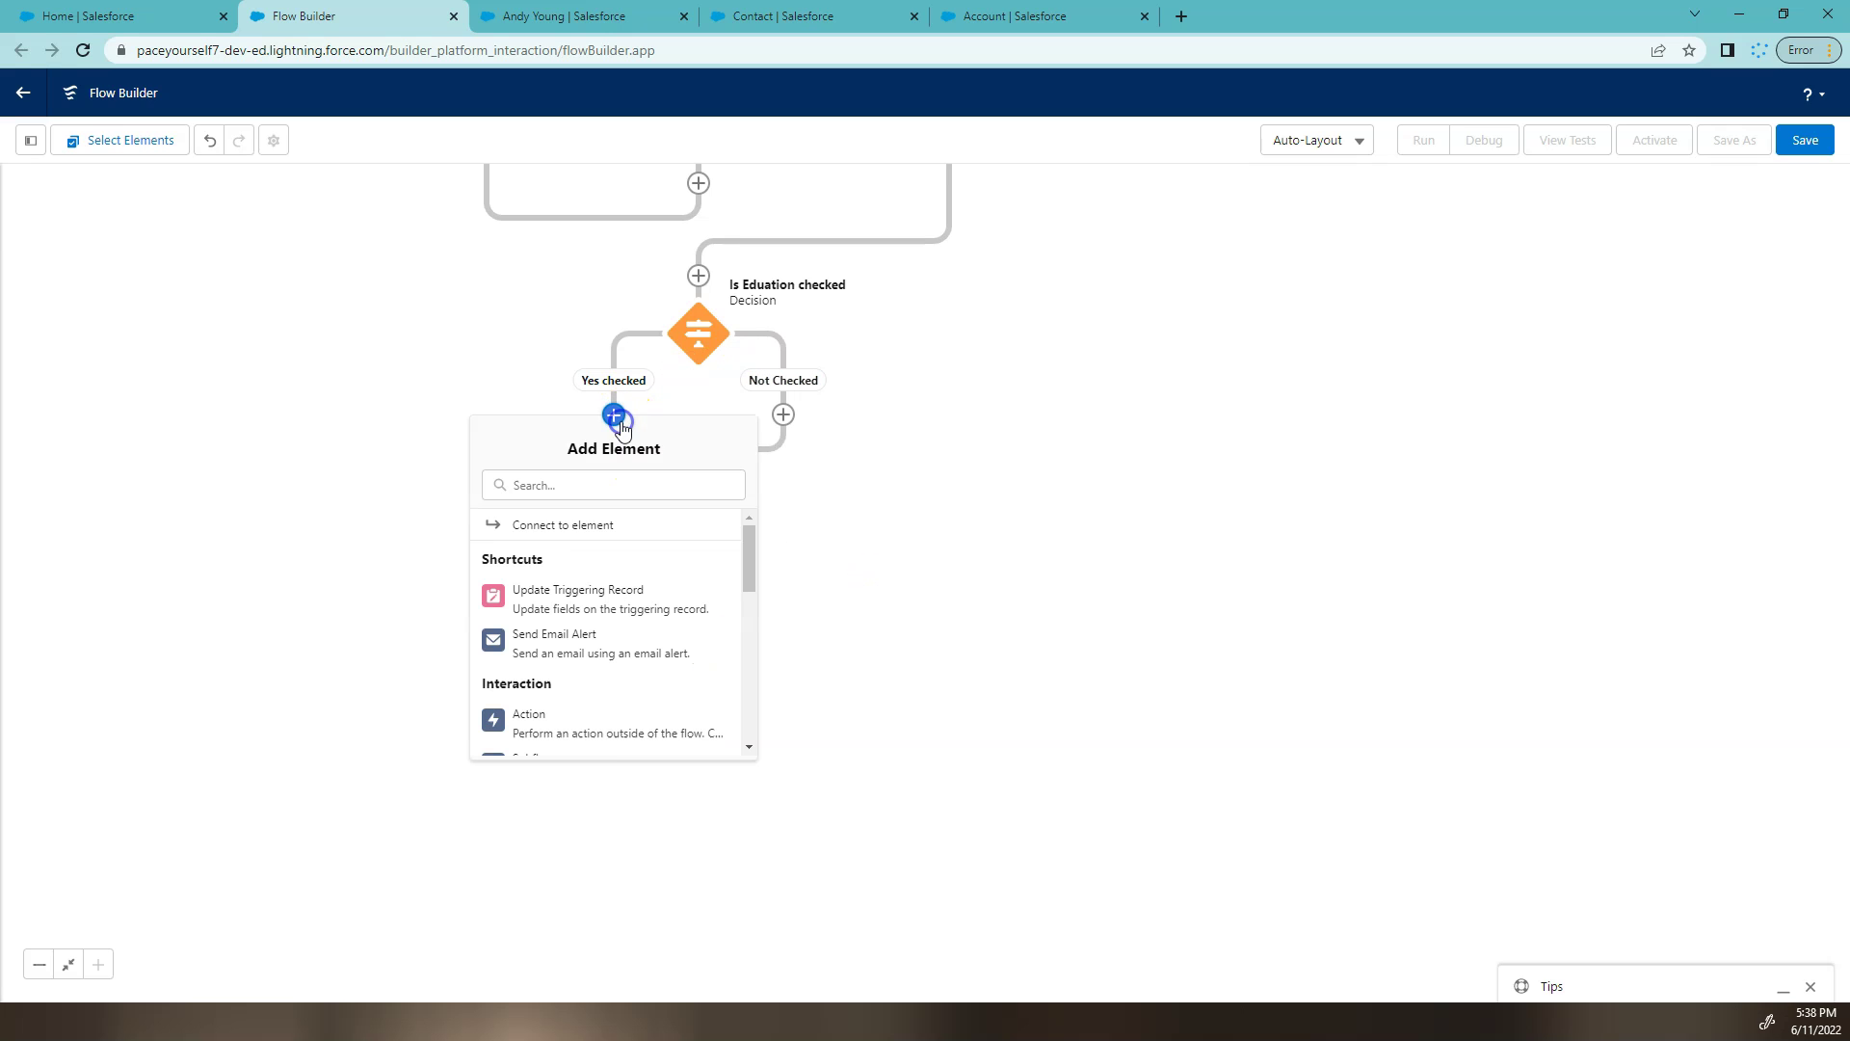
left_click(566, 613)
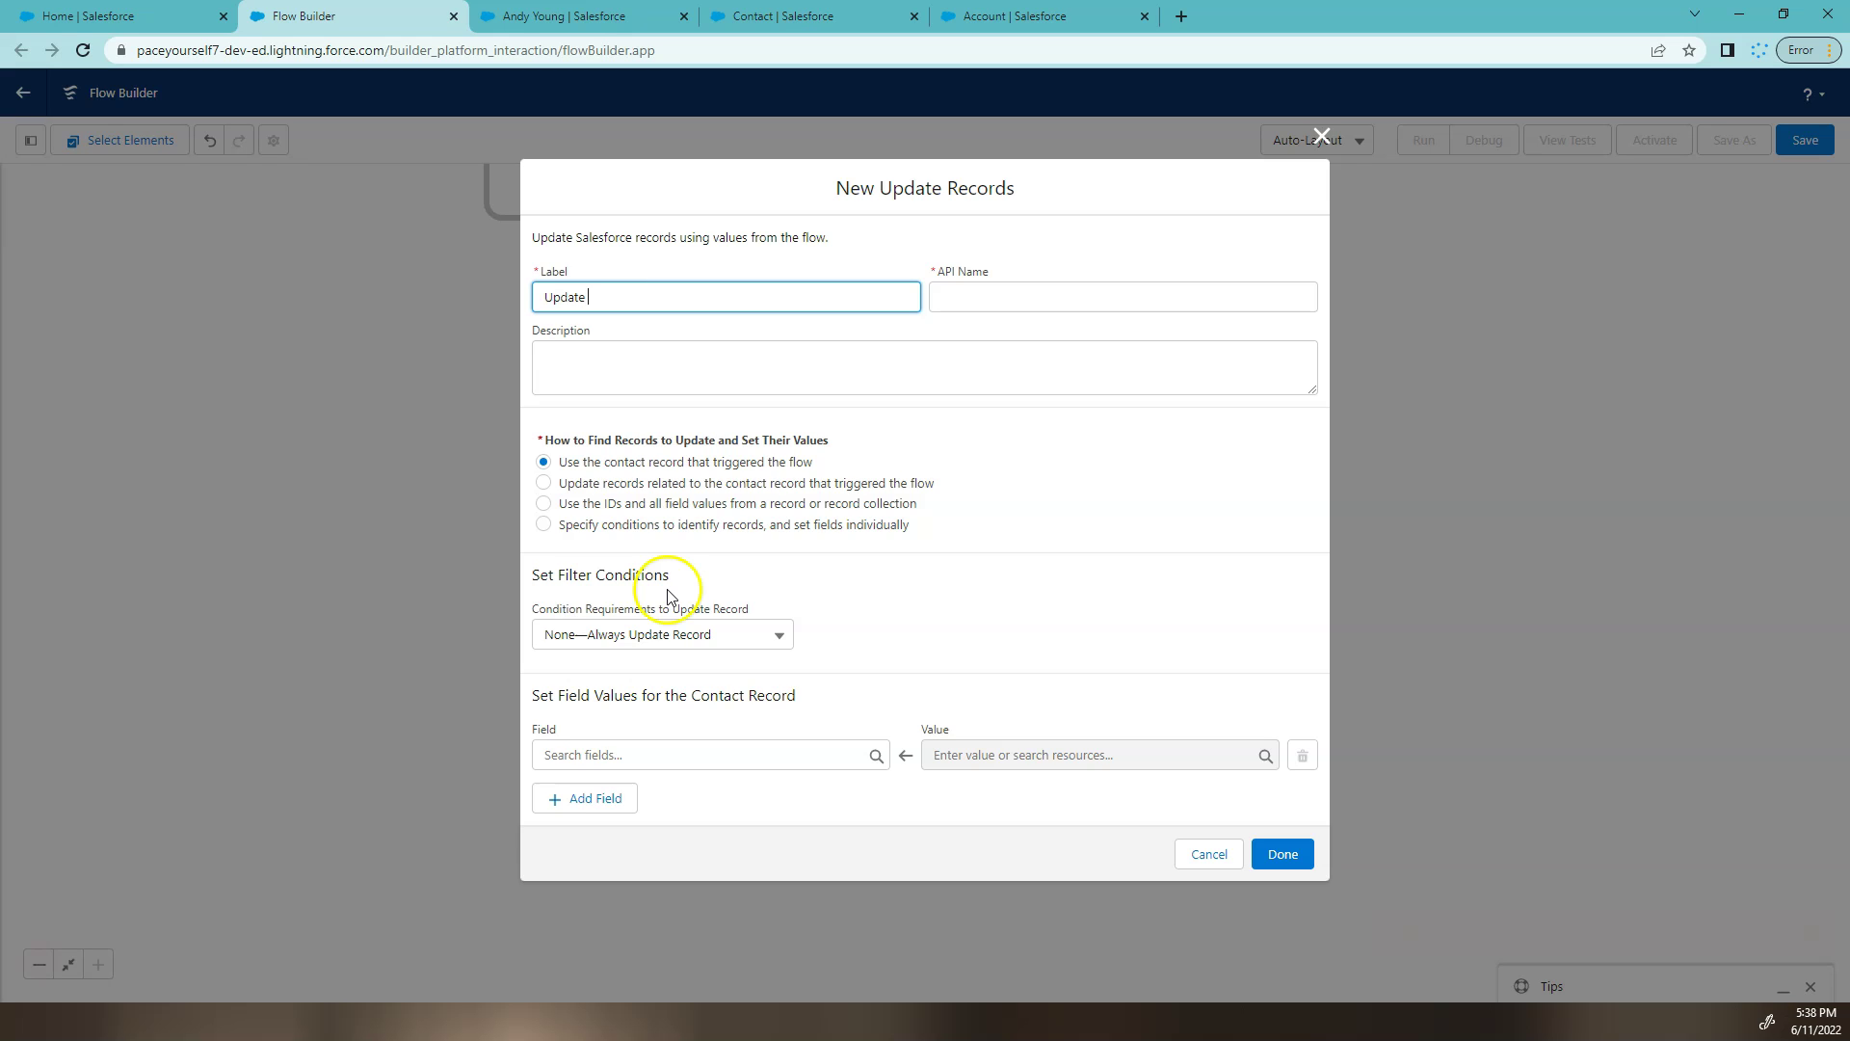
type("record")
key("Tab")
key("Tab")
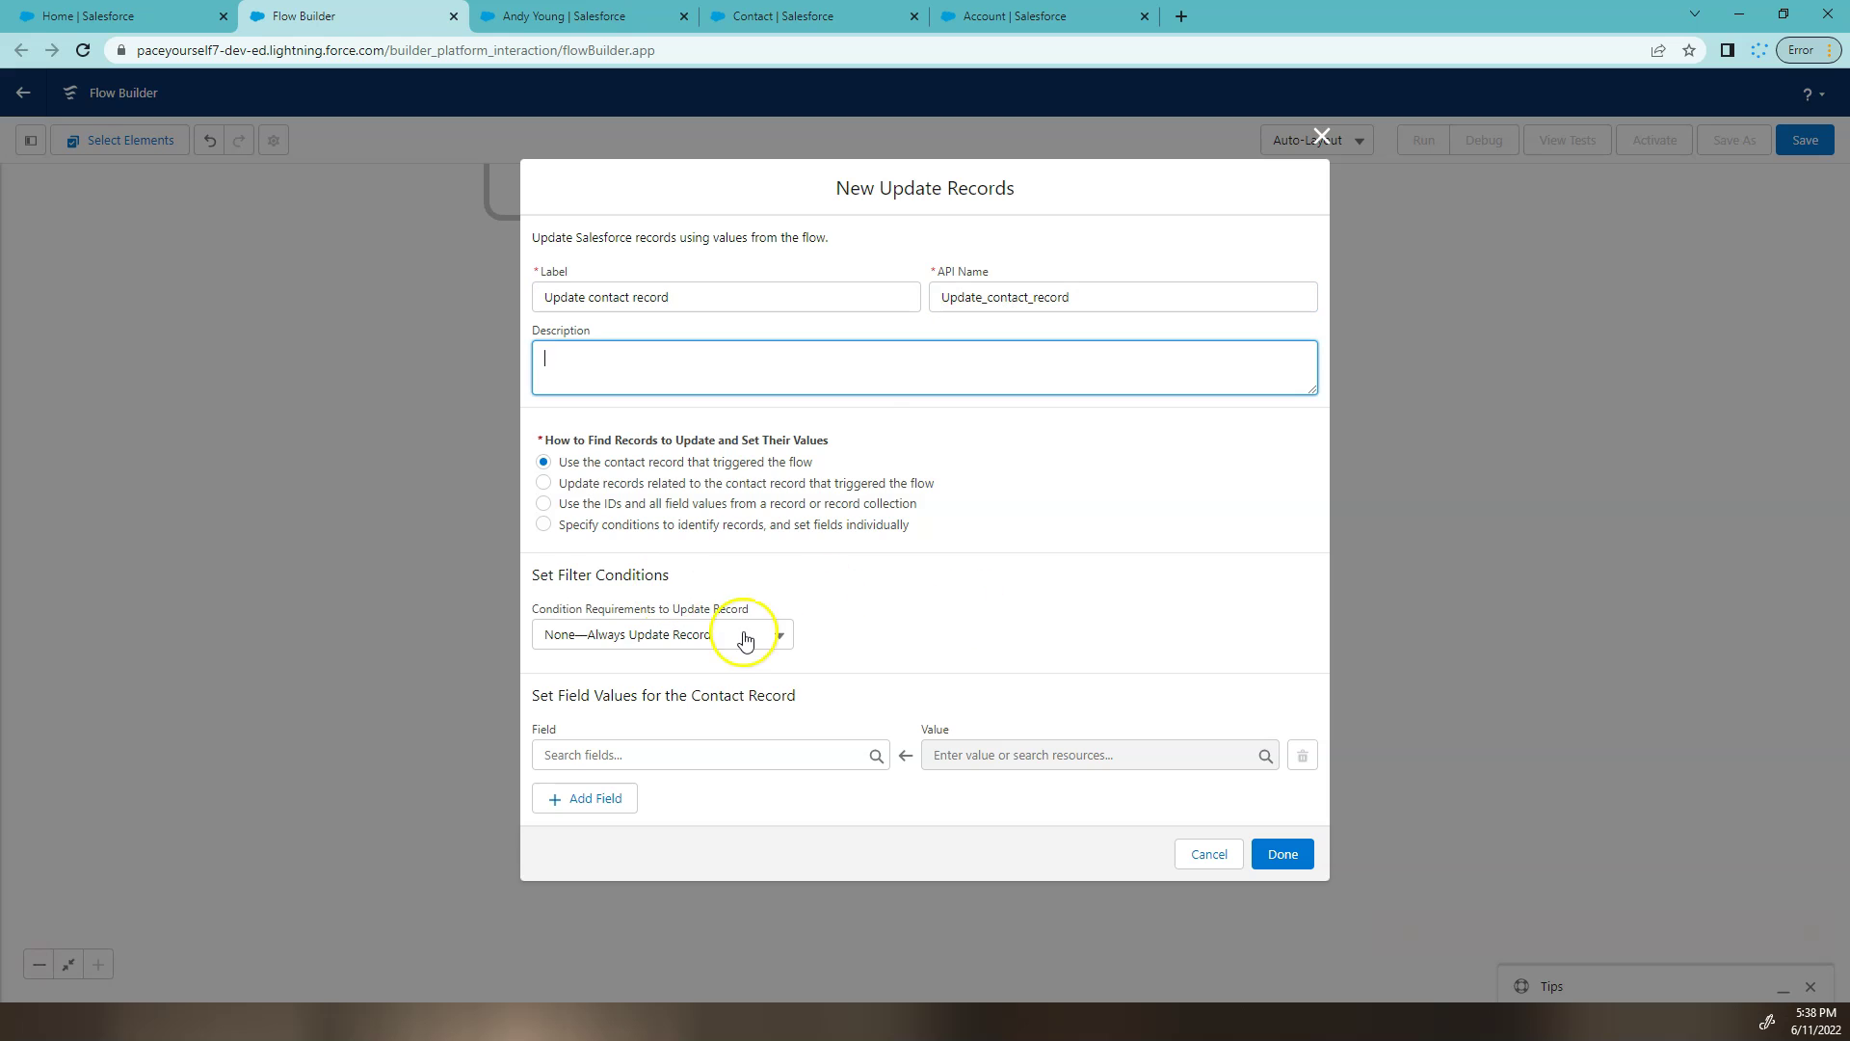
Set the contact's Is_Related_to_Education_Account__c field to True and save the update
left_click(681, 755)
scroll(710, 591, "down", 3)
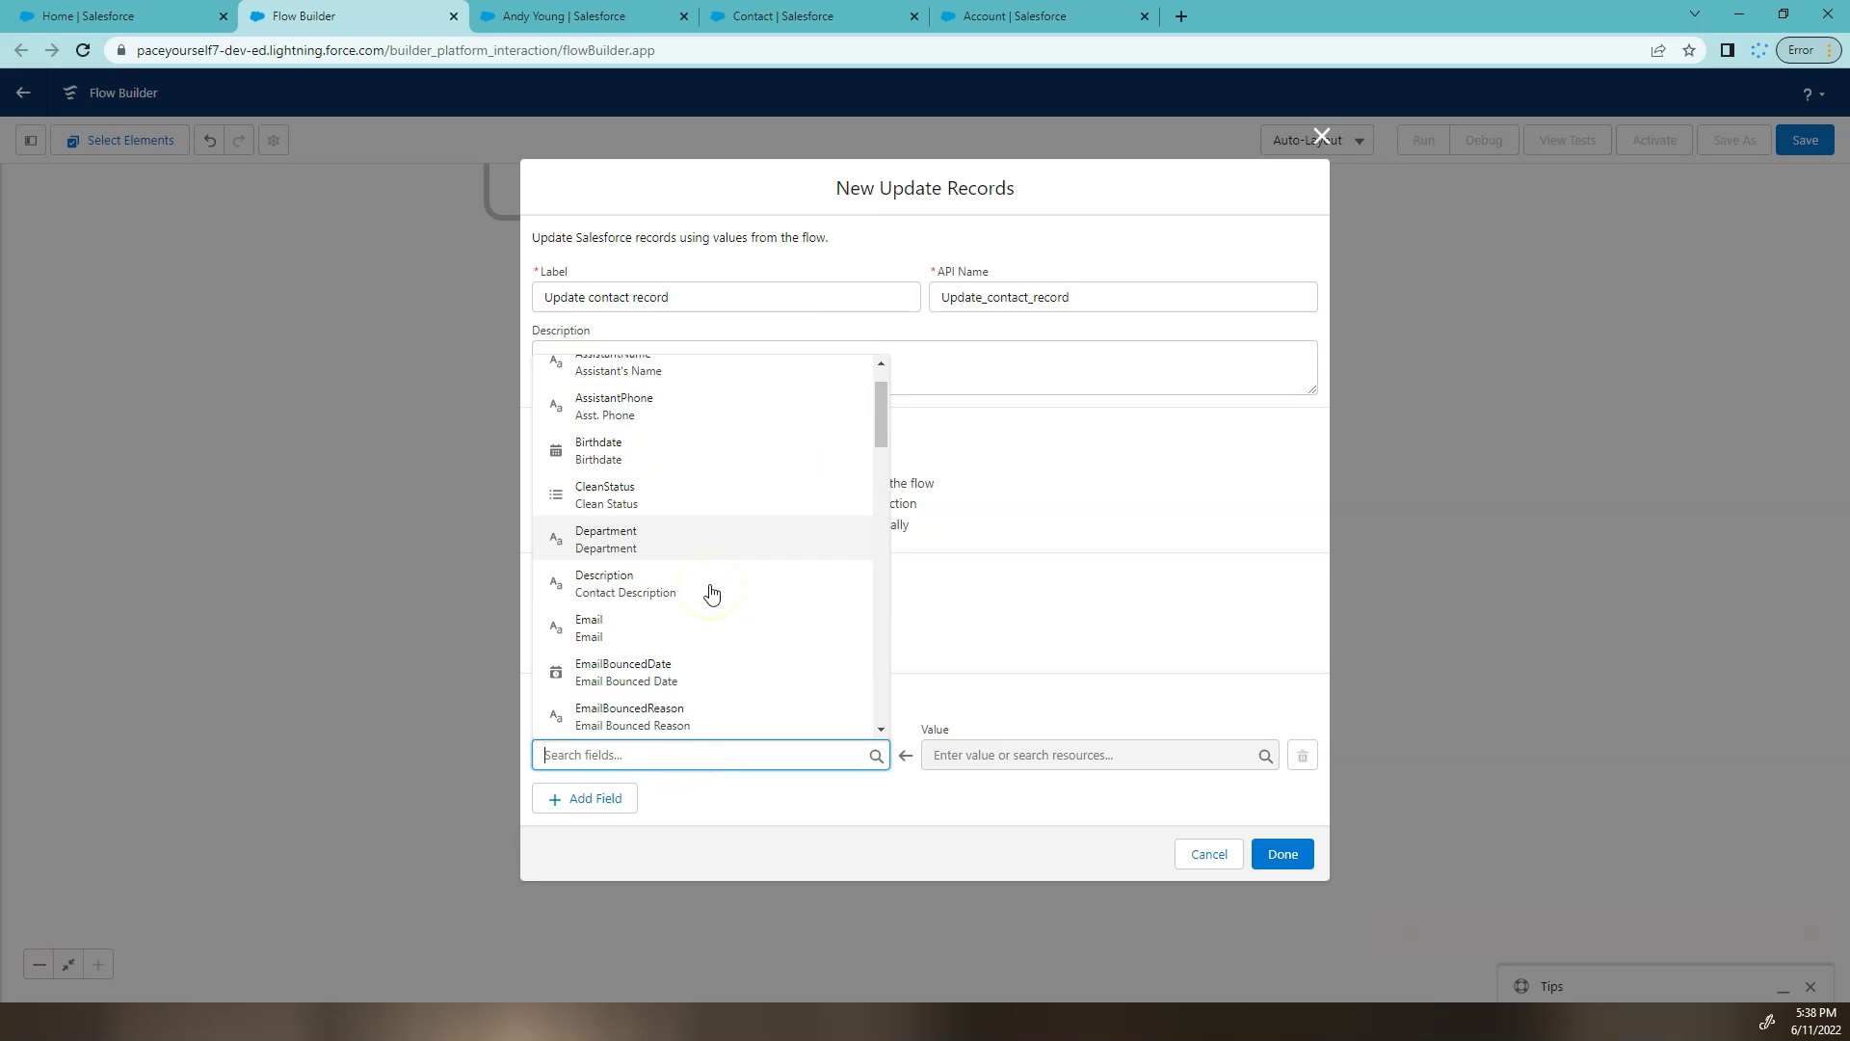
type("is")
left_click(613, 718)
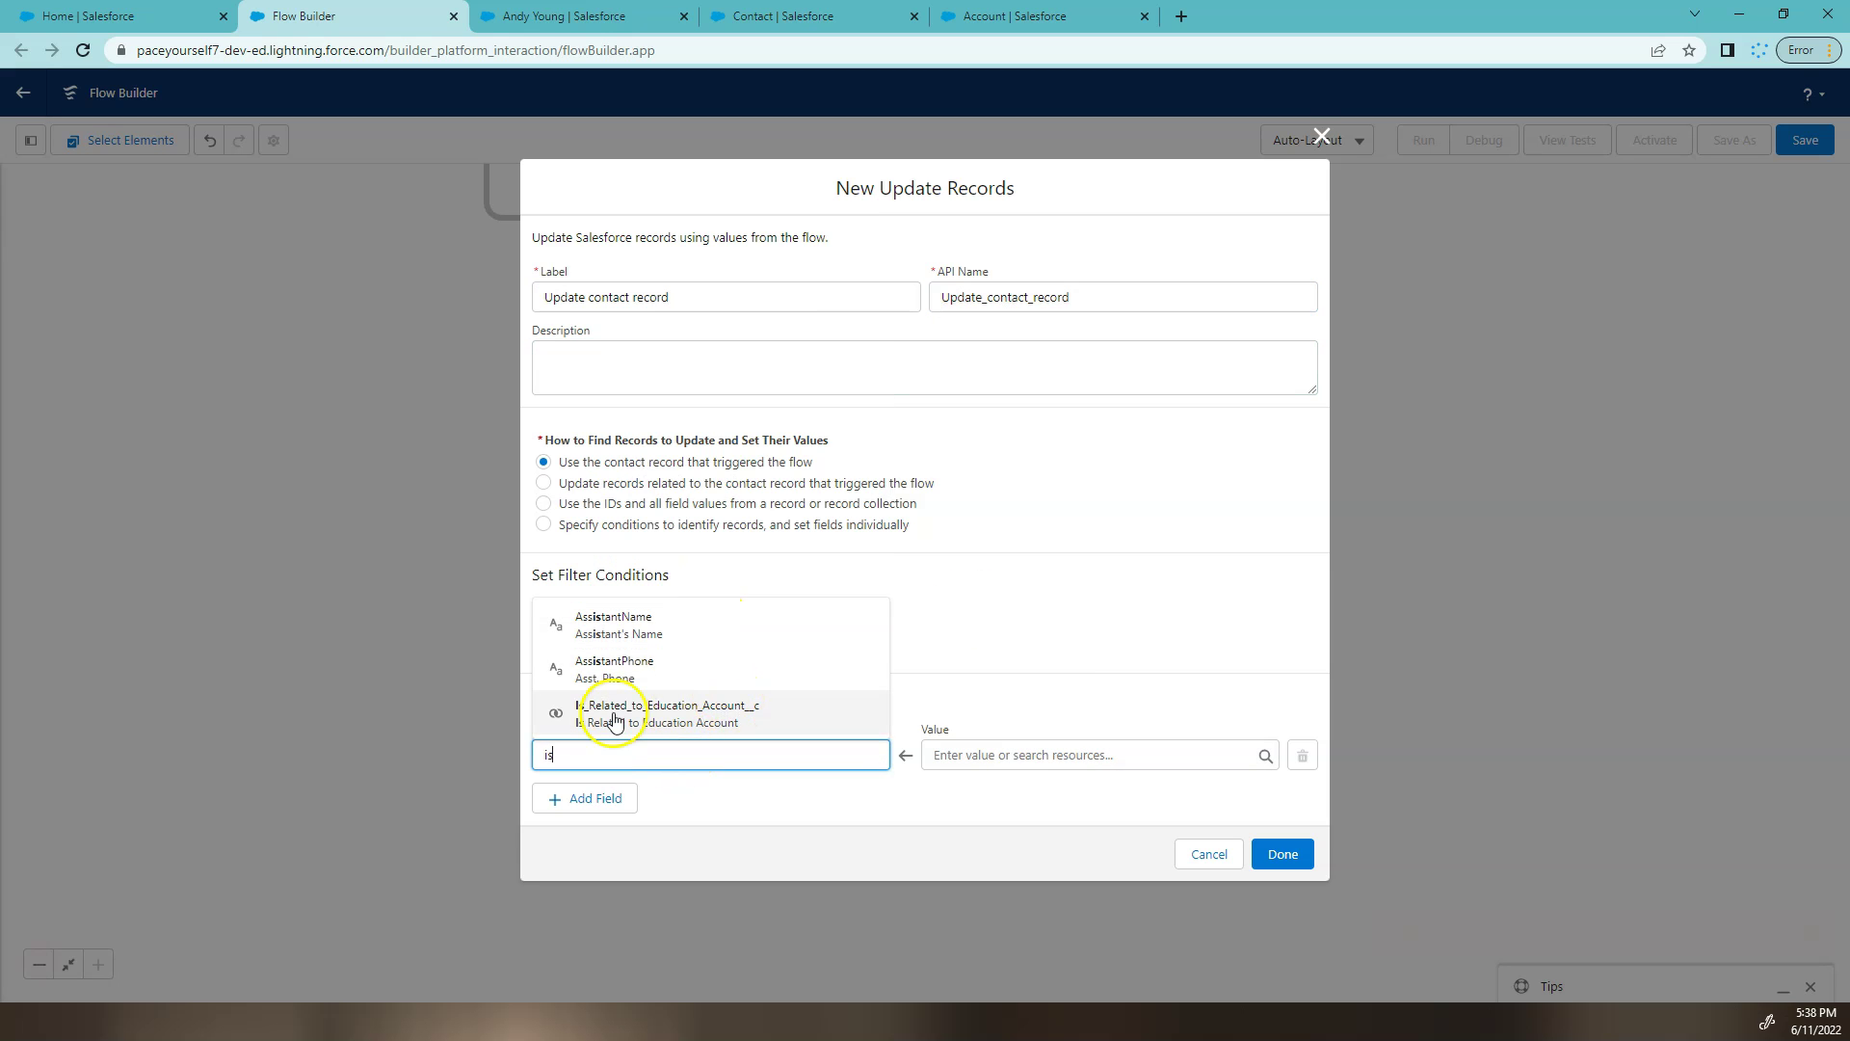
left_click(730, 721)
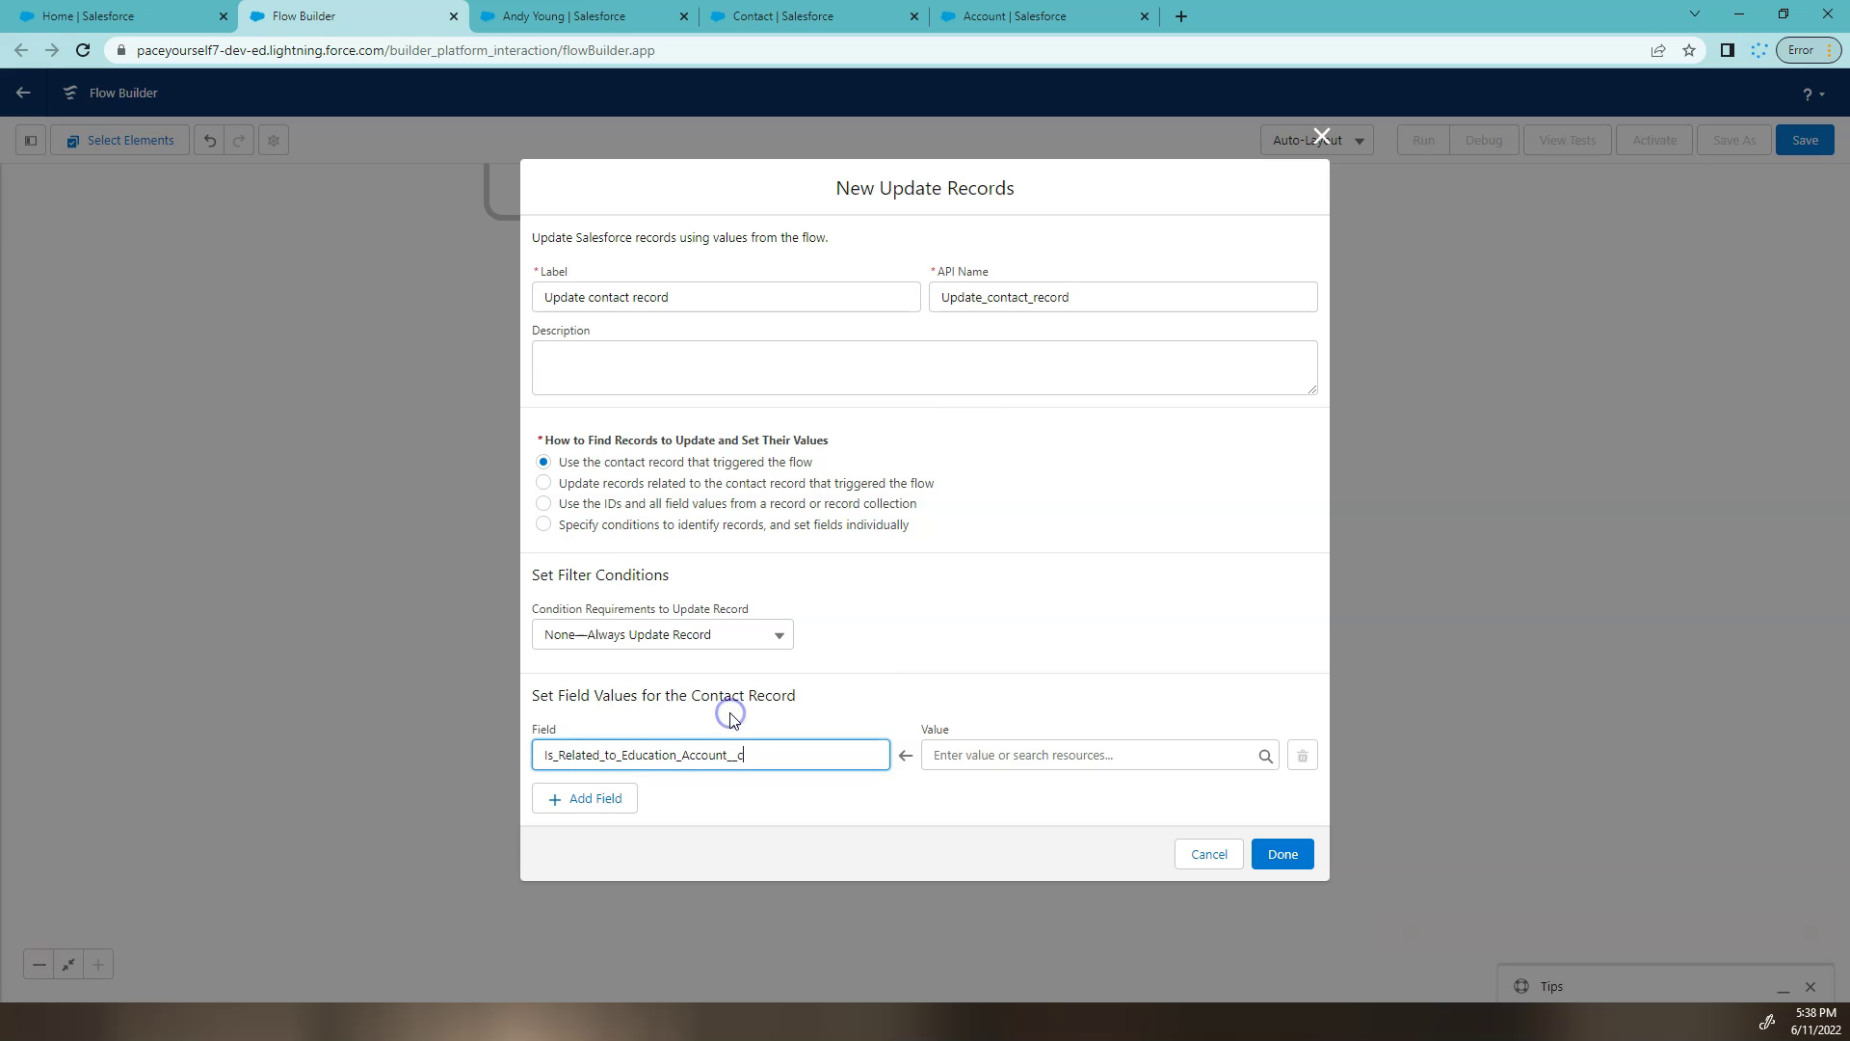
left_click(1060, 757)
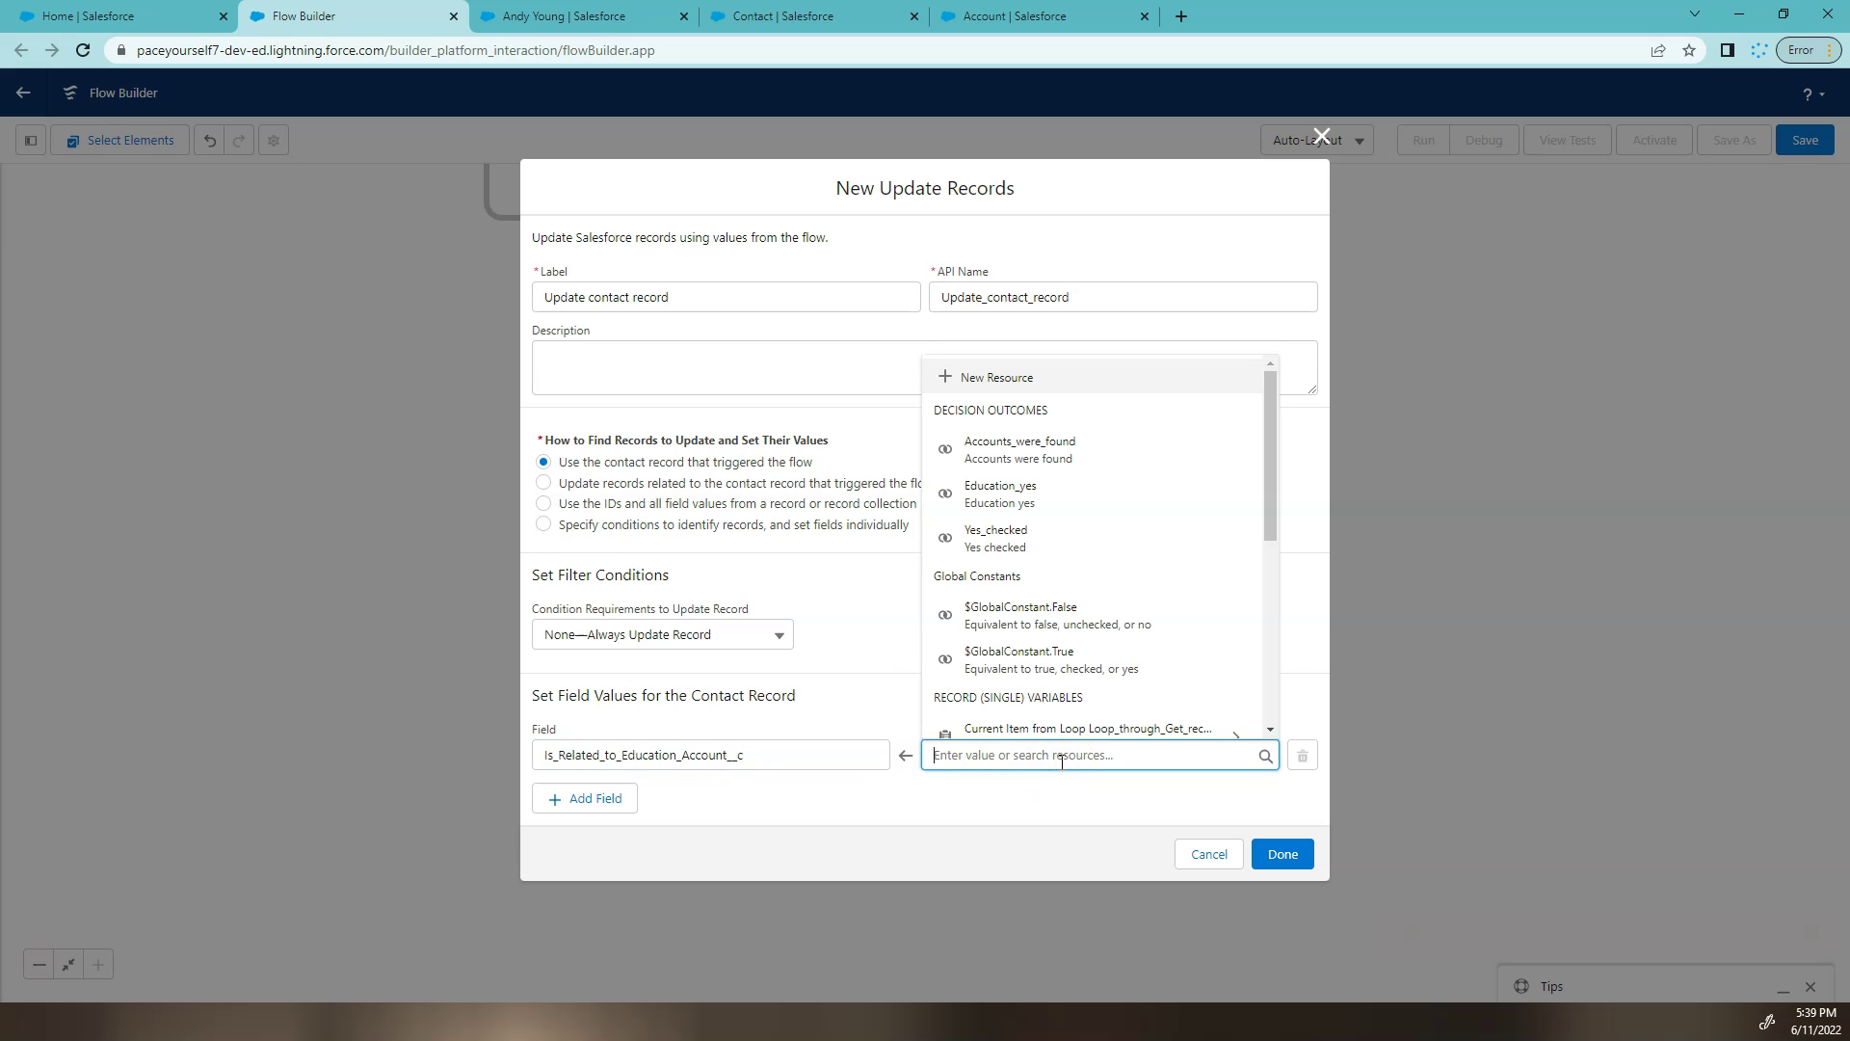
left_click(1057, 660)
left_click(1285, 853)
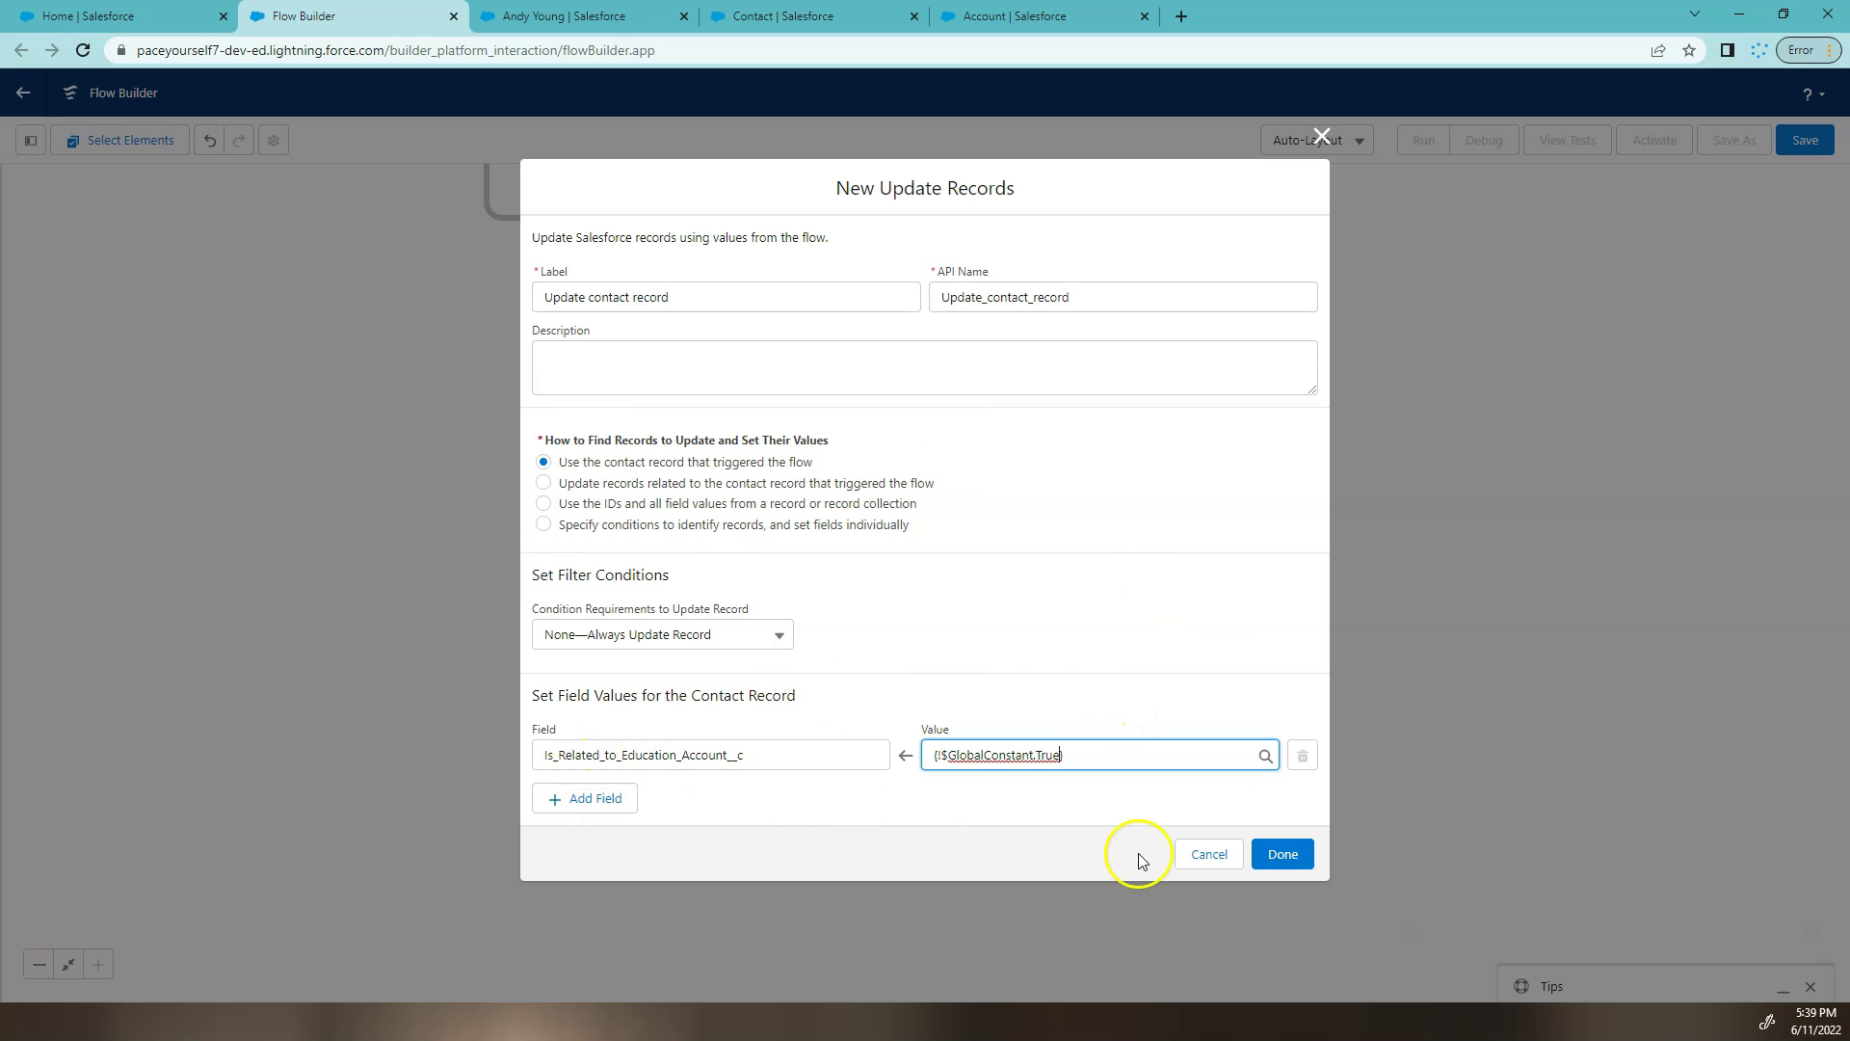
left_click(1281, 854)
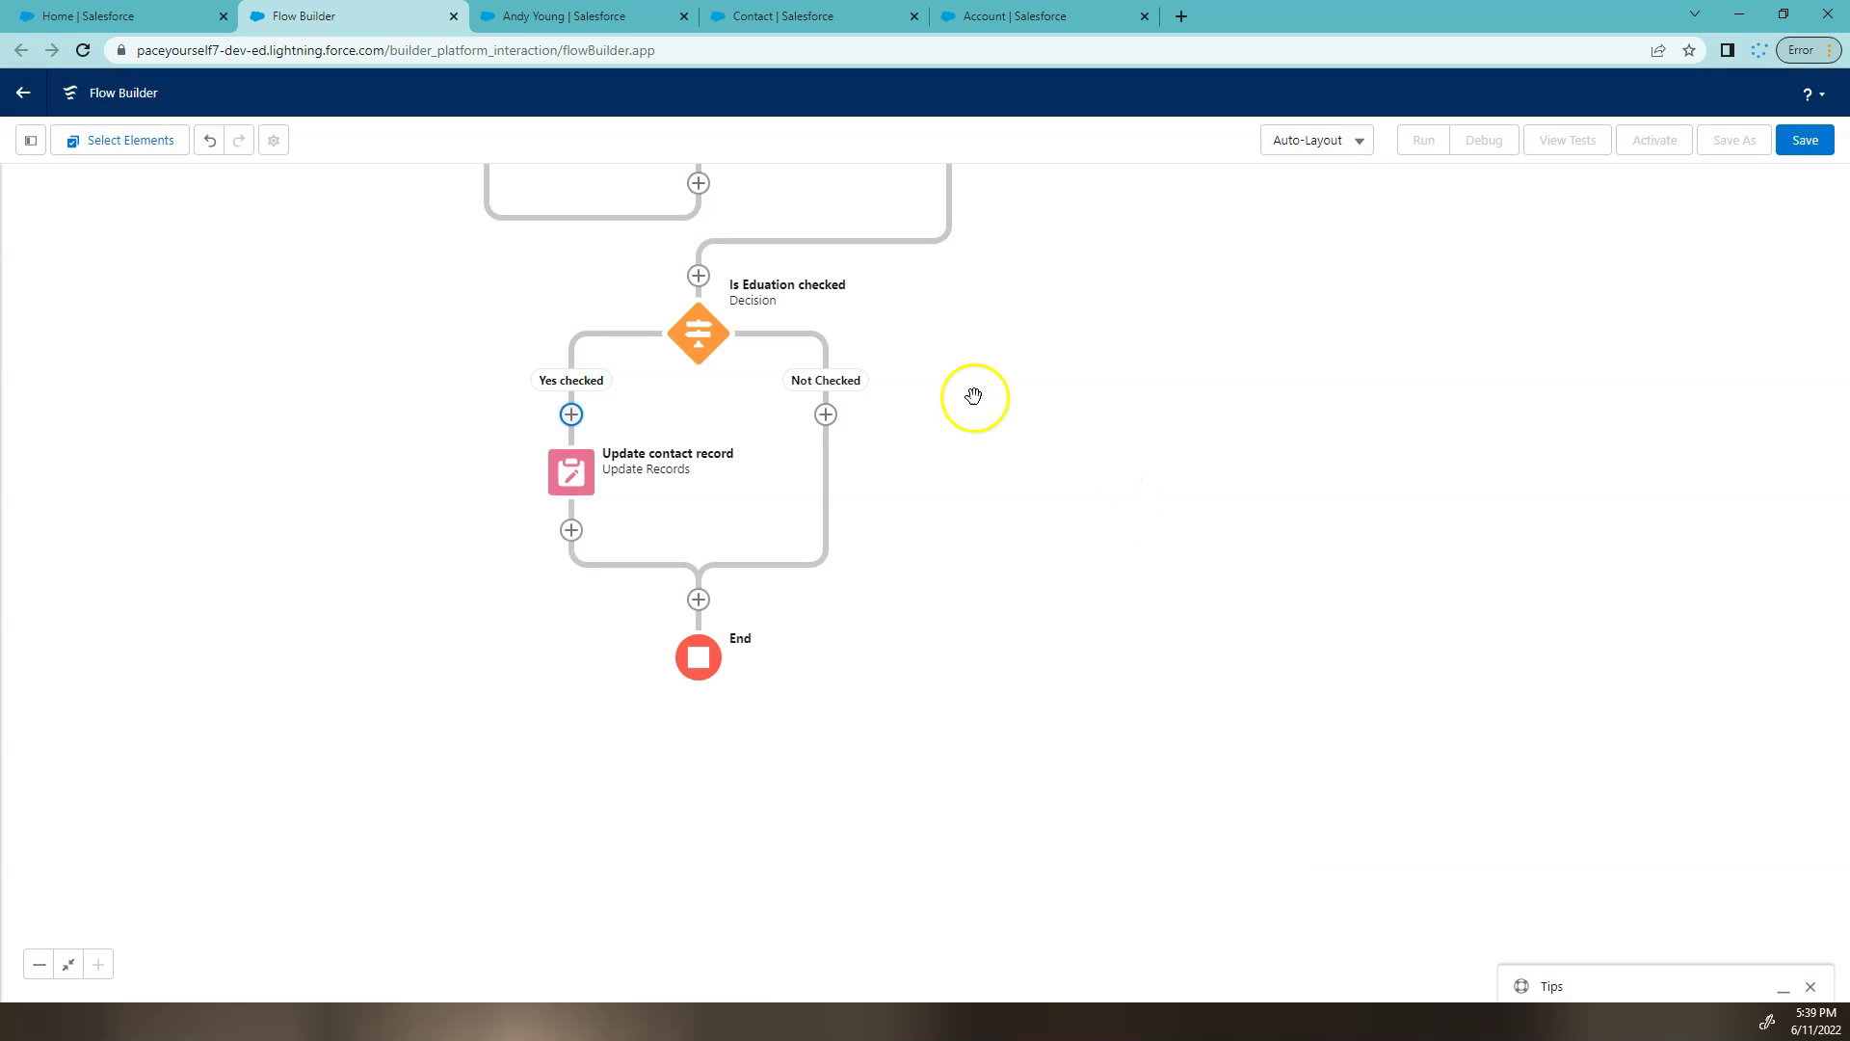
Save the flow as 'Record trigger Contact: If has related Education Account' with a description
left_click_drag(1245, 380, 1144, 546)
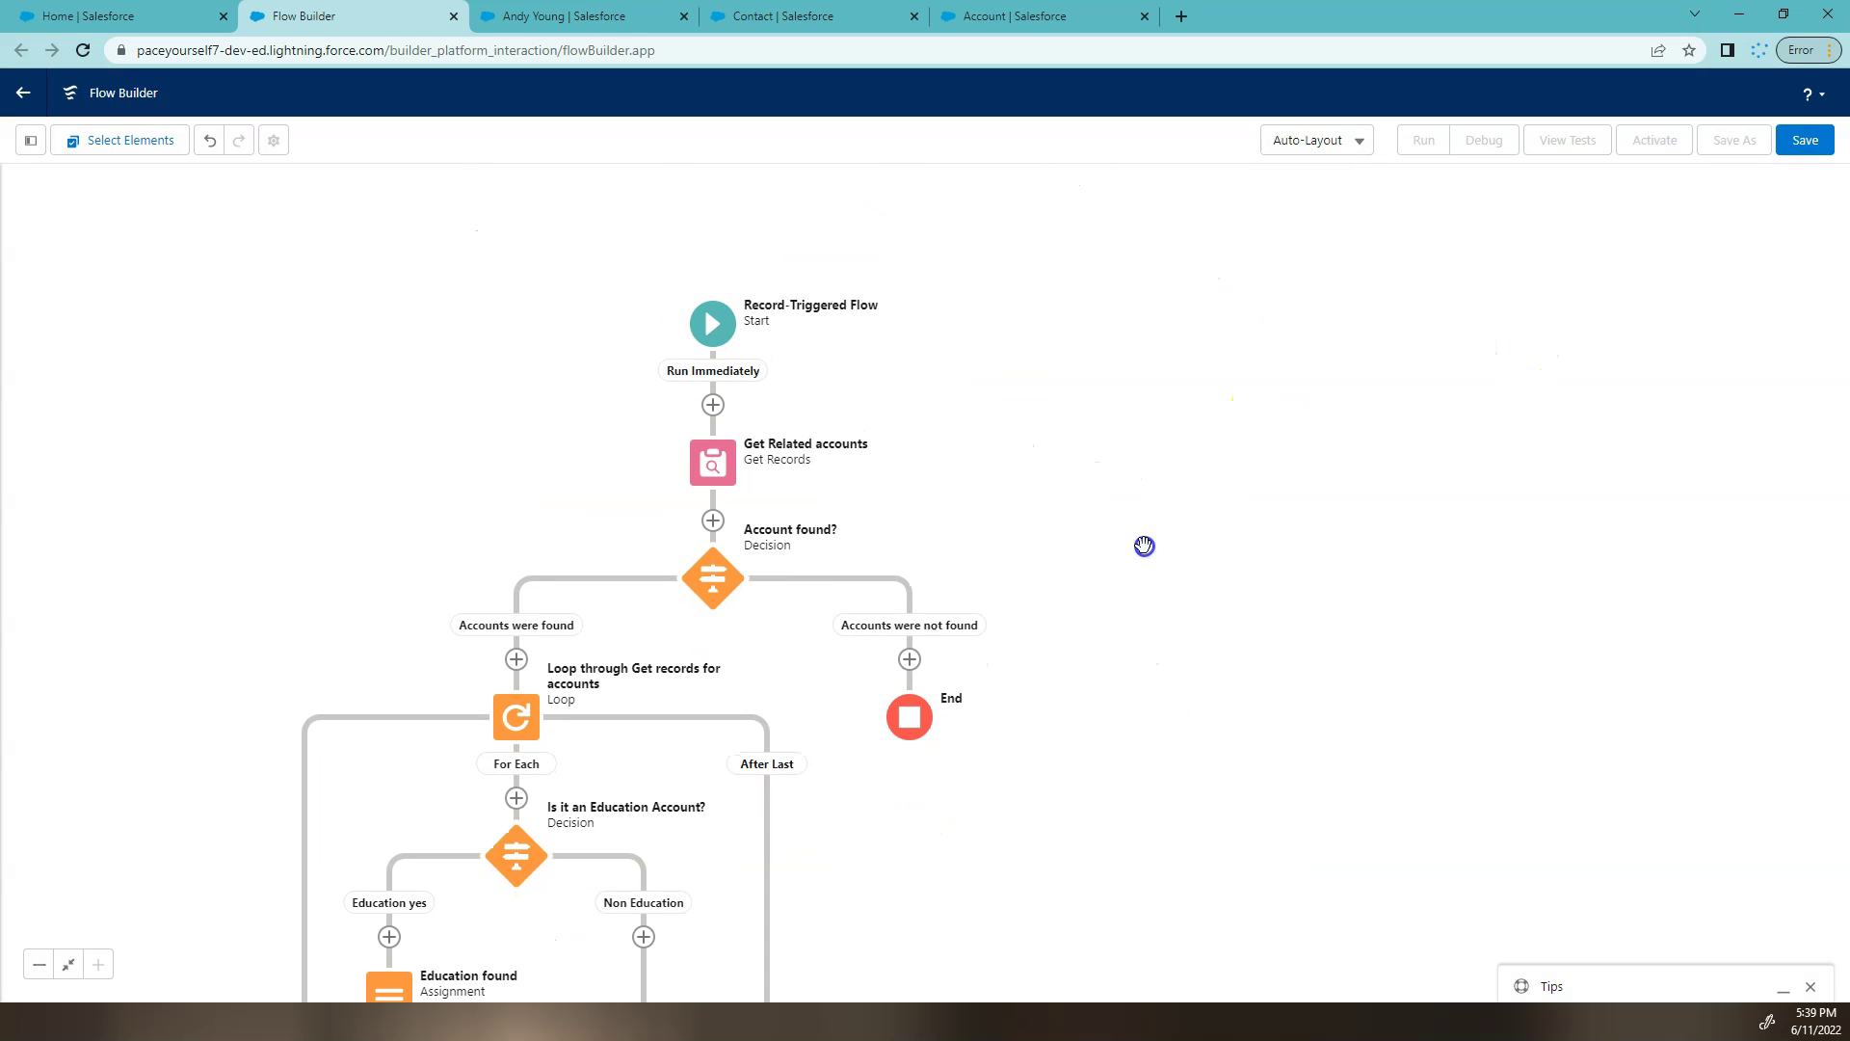
left_click(1804, 141)
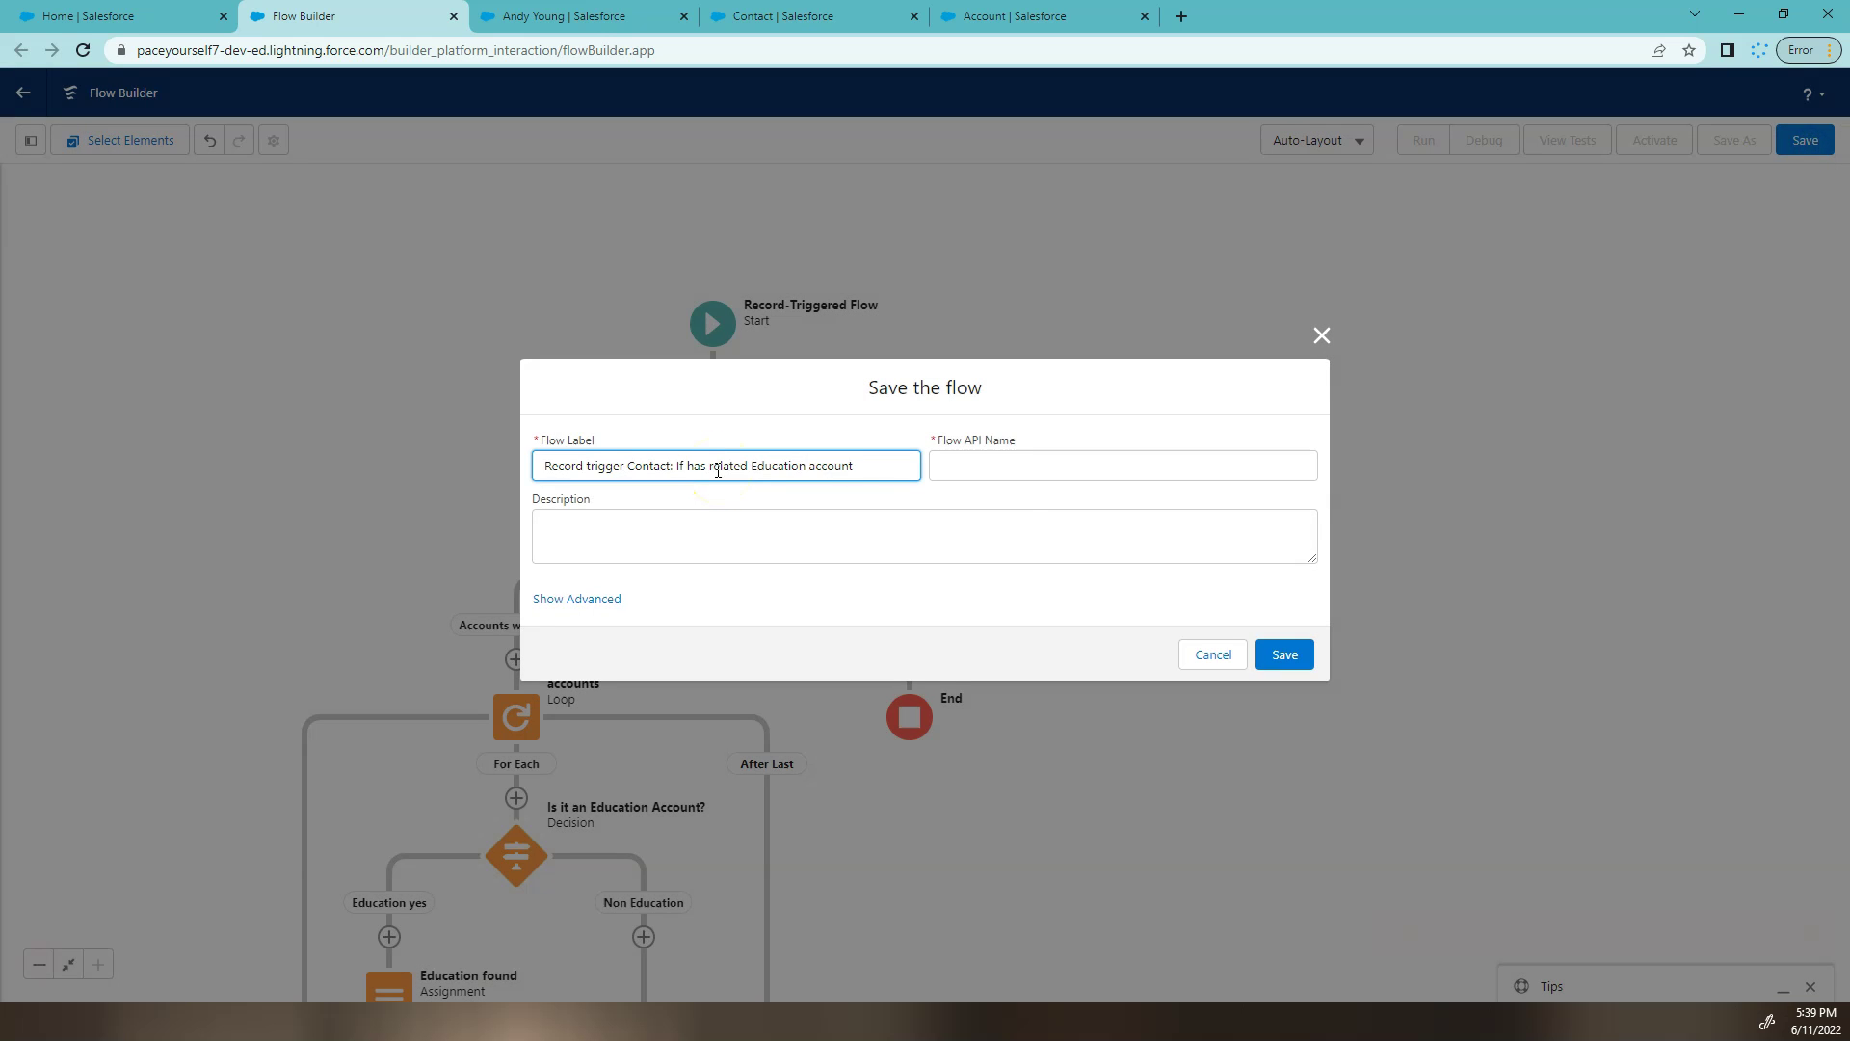
left_click(1013, 545)
type("Will upd")
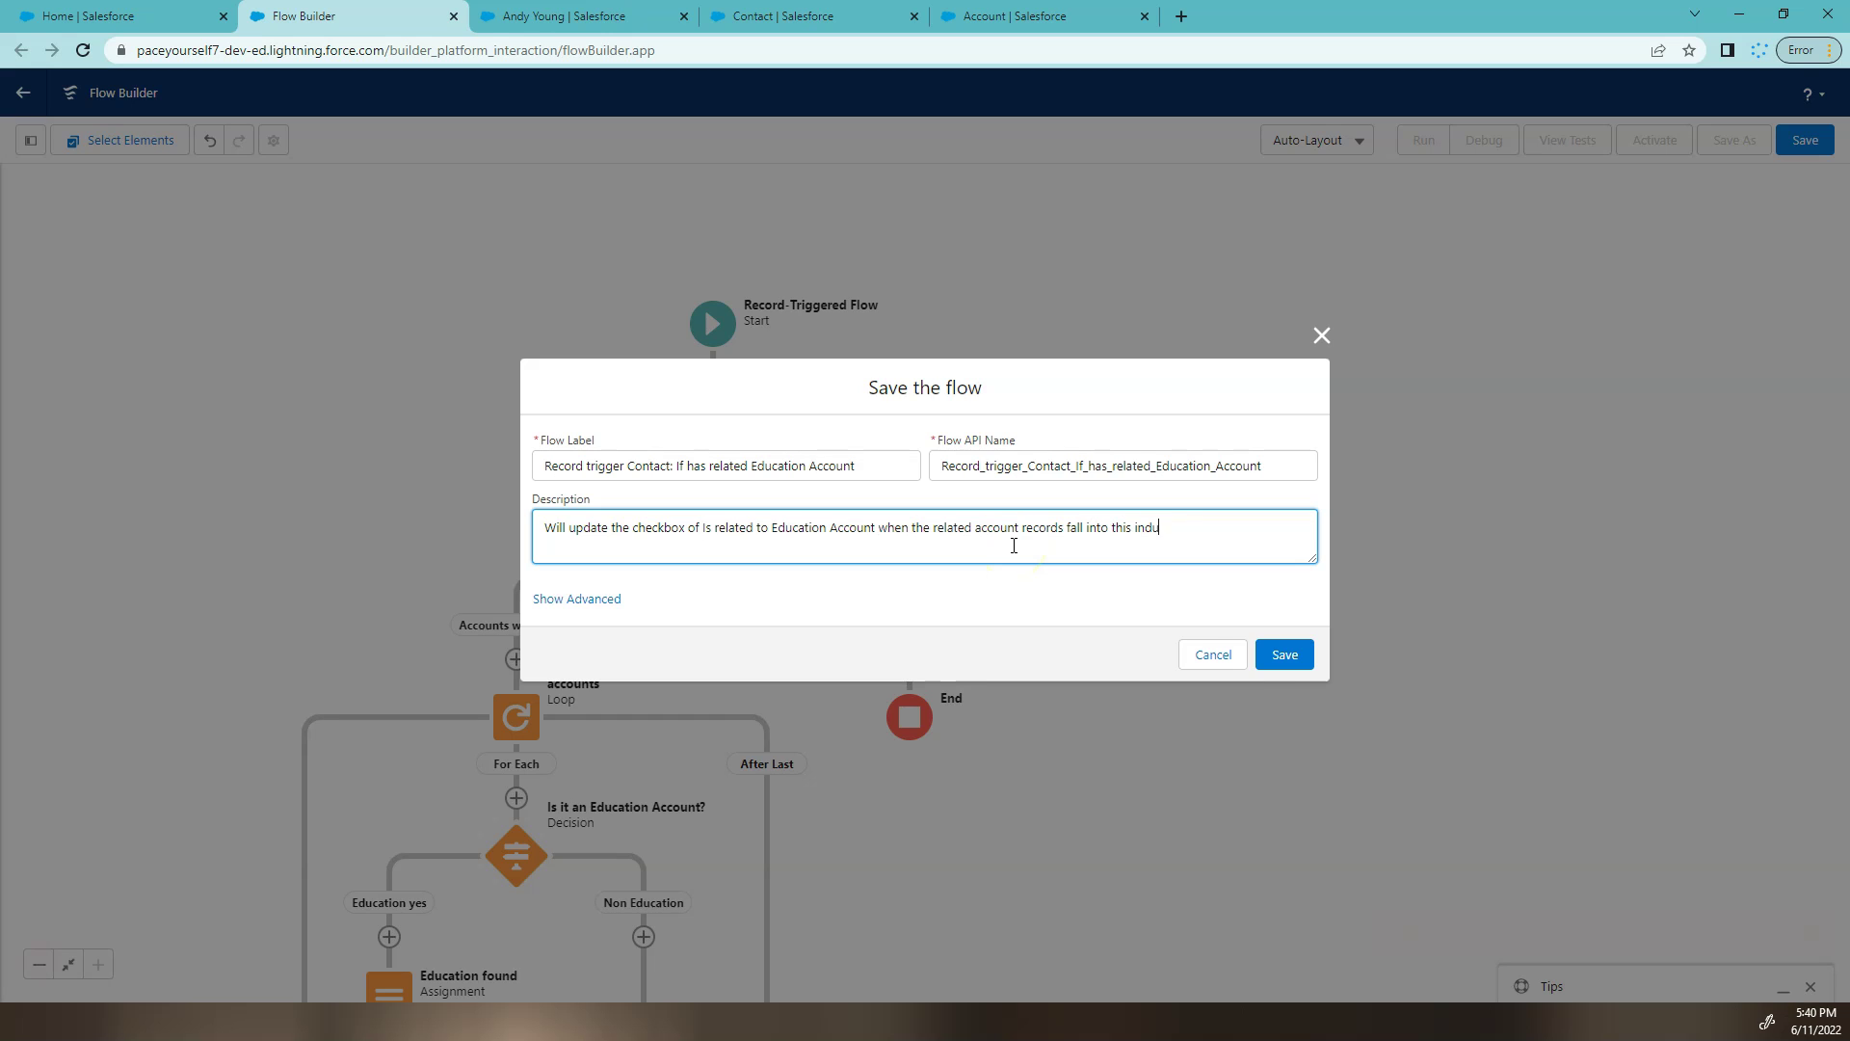
left_click(1281, 655)
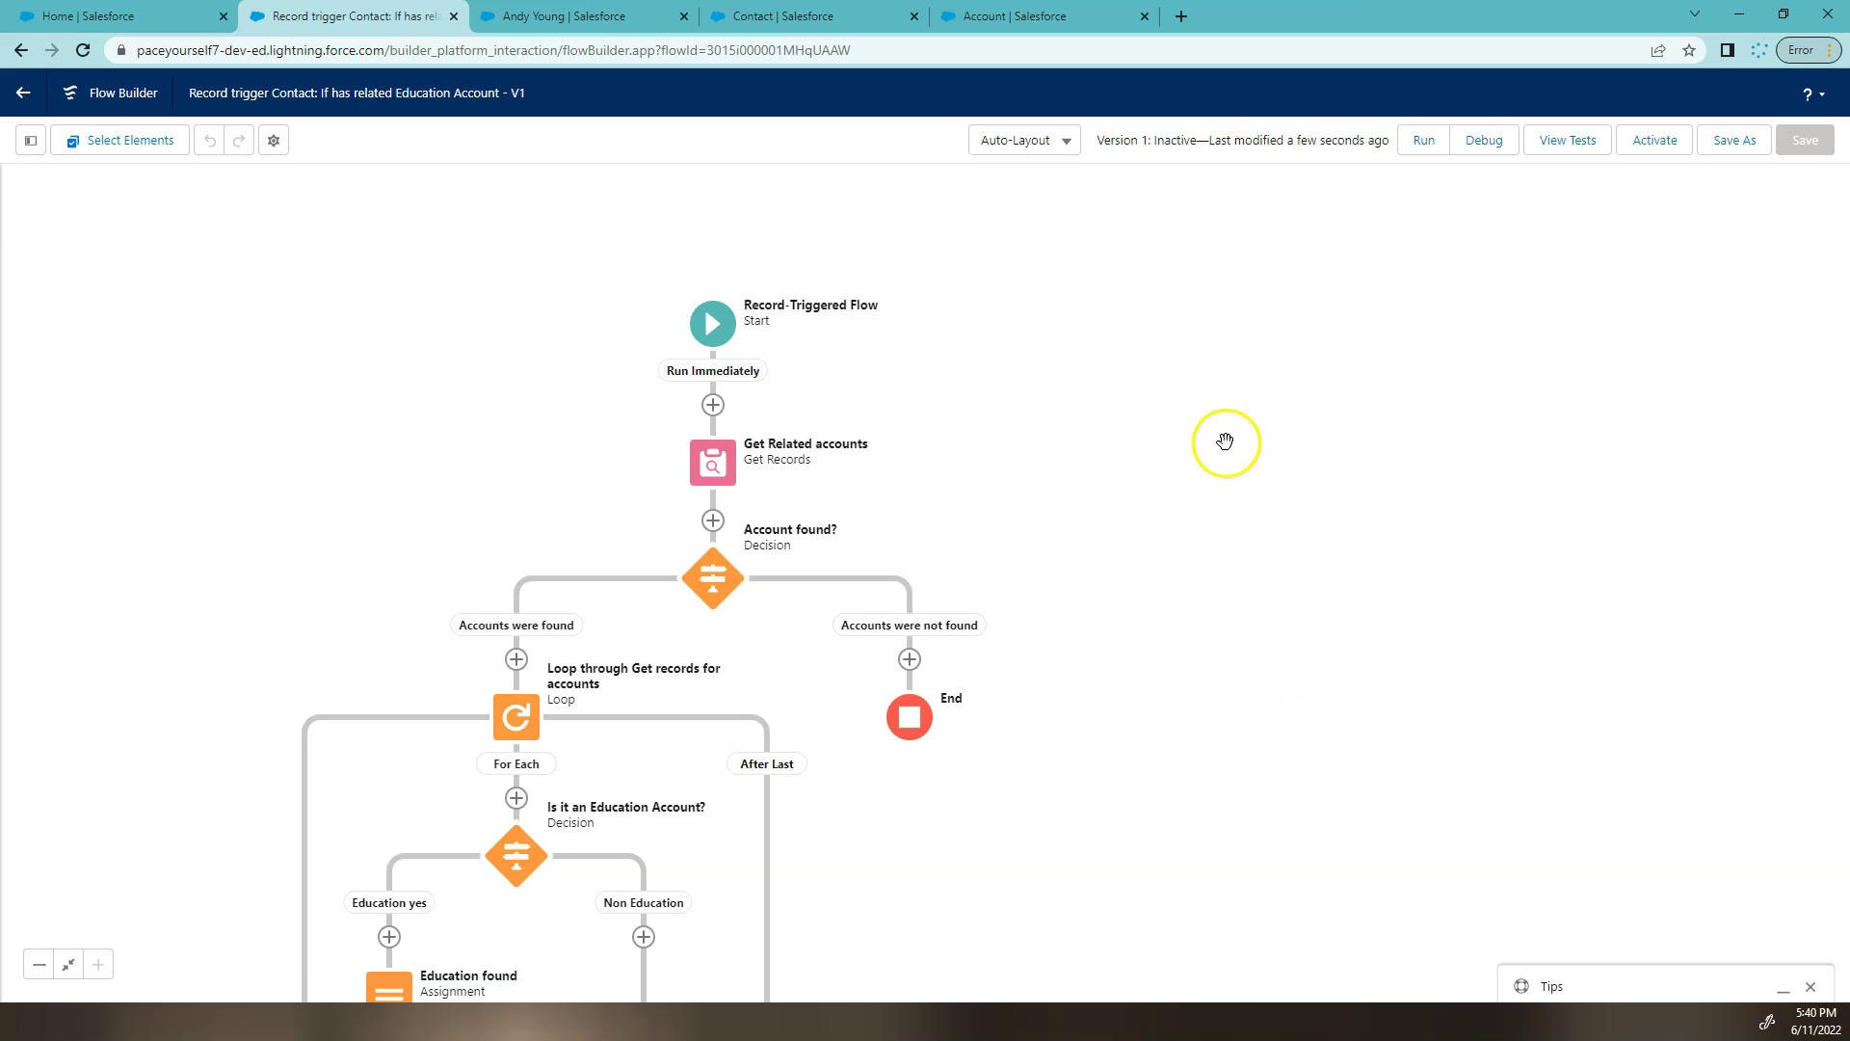
left_click(578, 17)
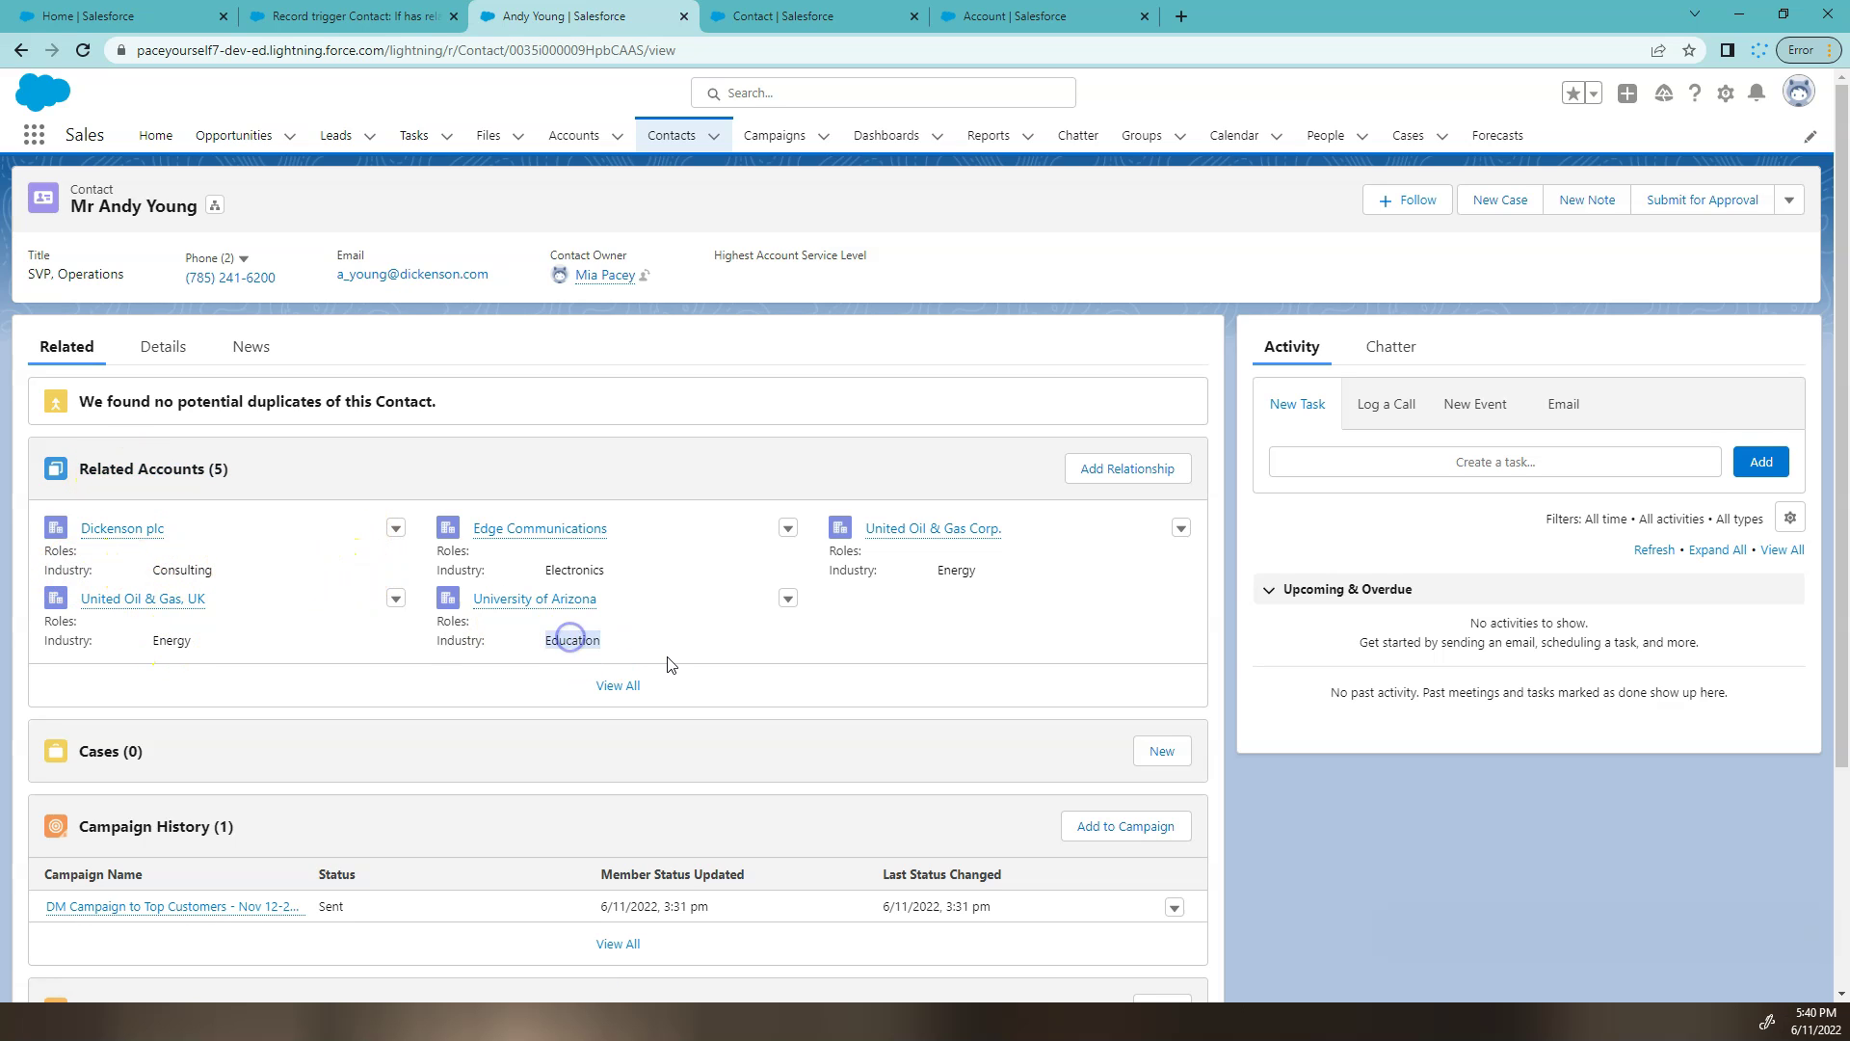
left_click(764, 672)
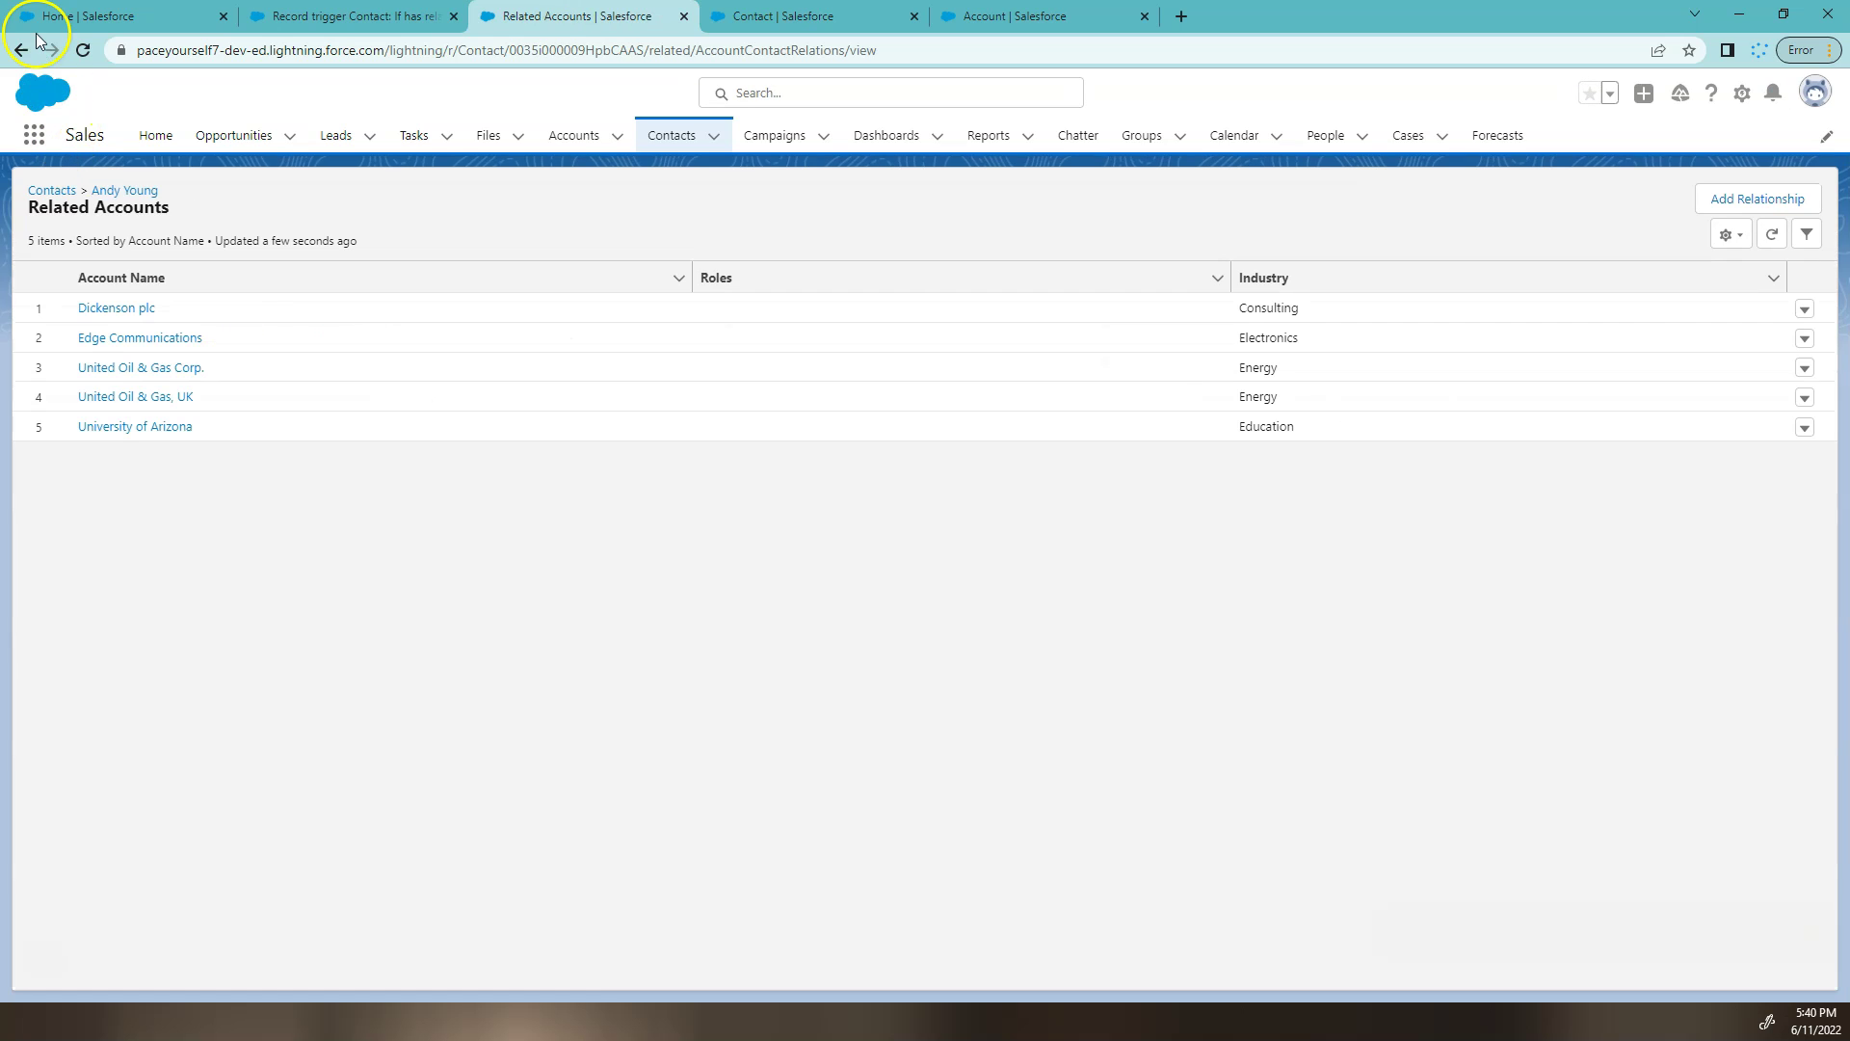
left_click(21, 49)
Run a debug of the flow with the contact as the Created triggering record
left_click(357, 19)
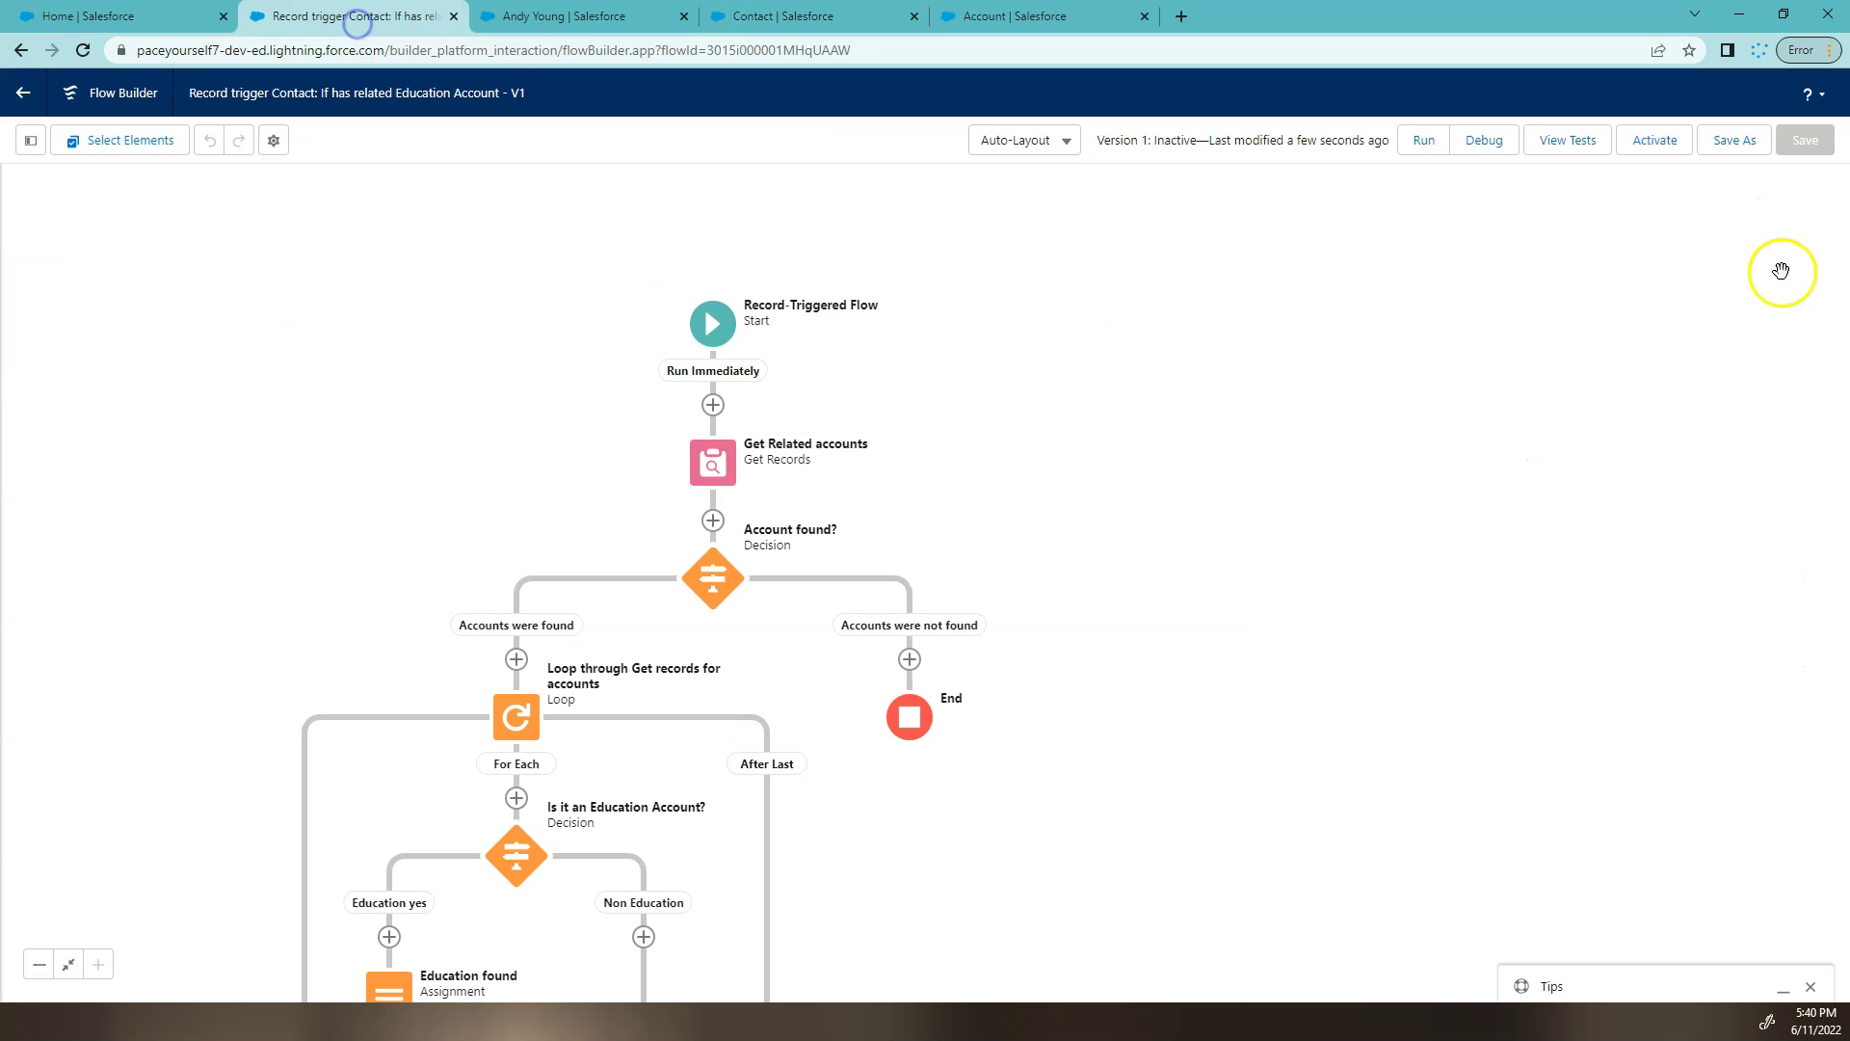
left_click(1482, 142)
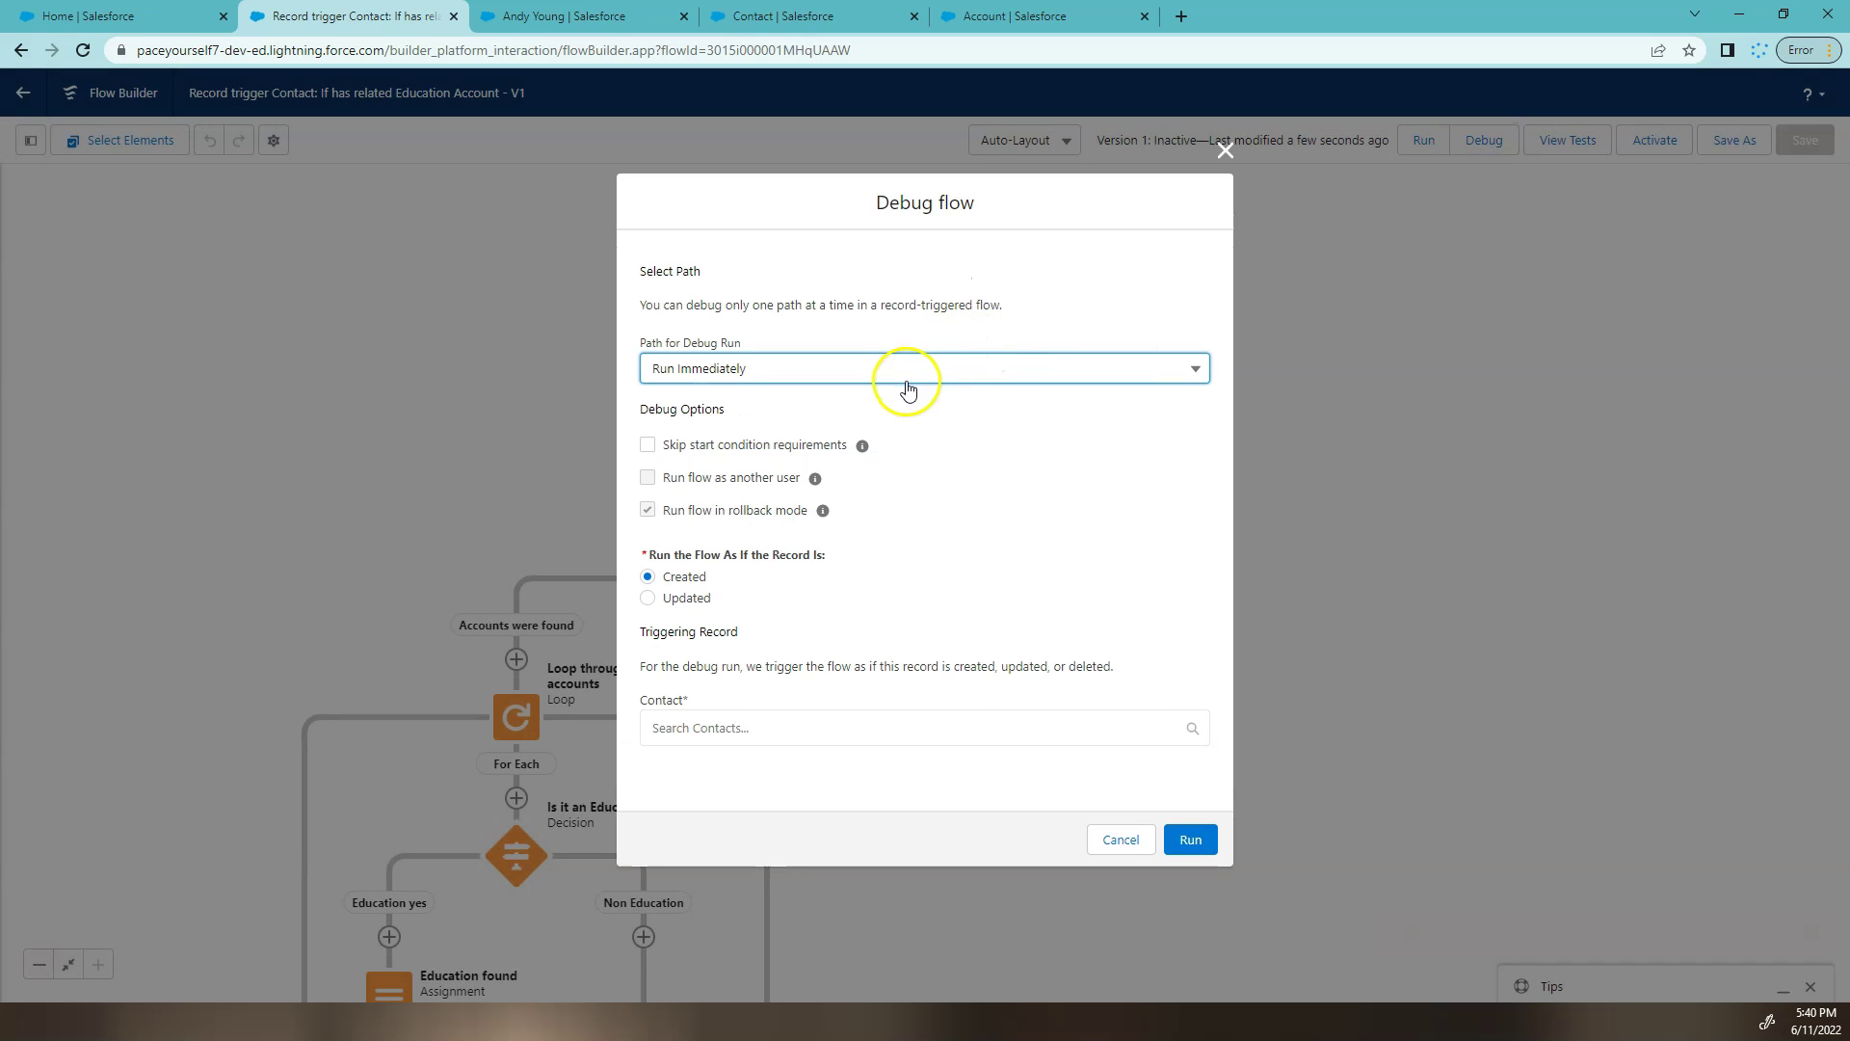
left_click(905, 714)
left_click(818, 771)
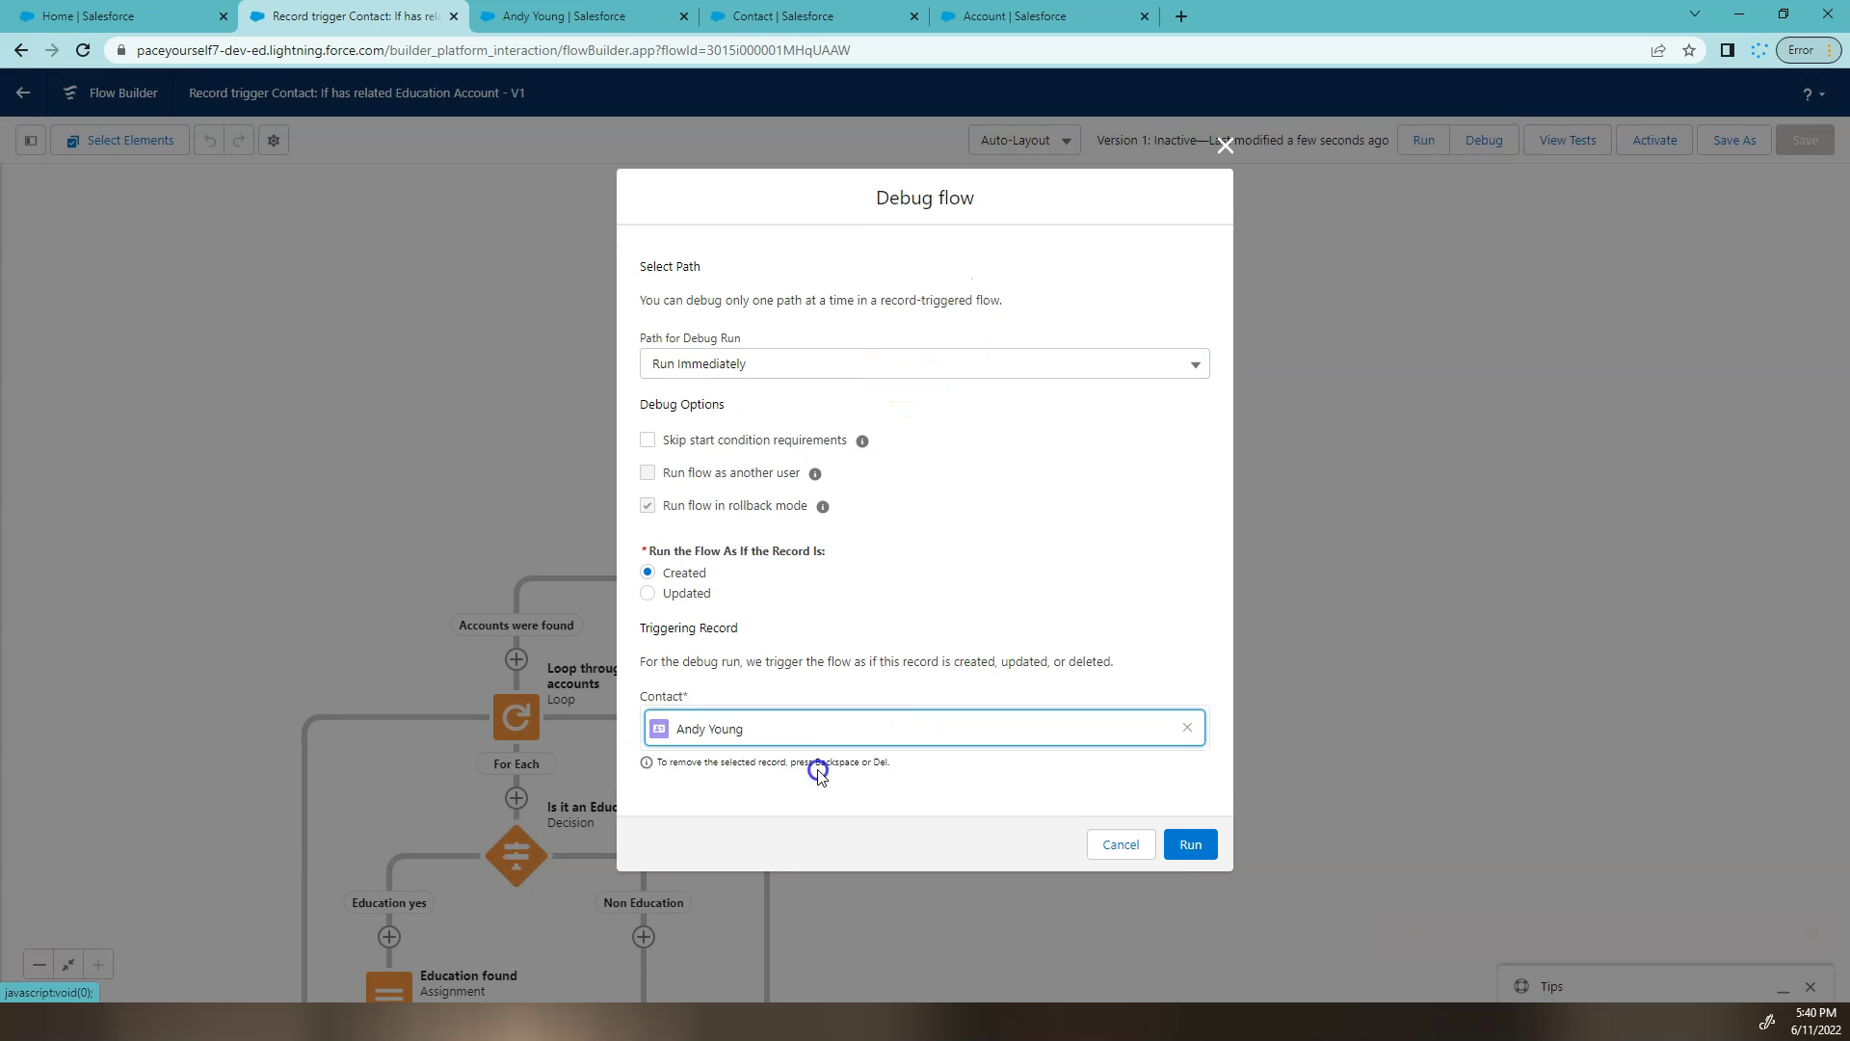
left_click(1185, 843)
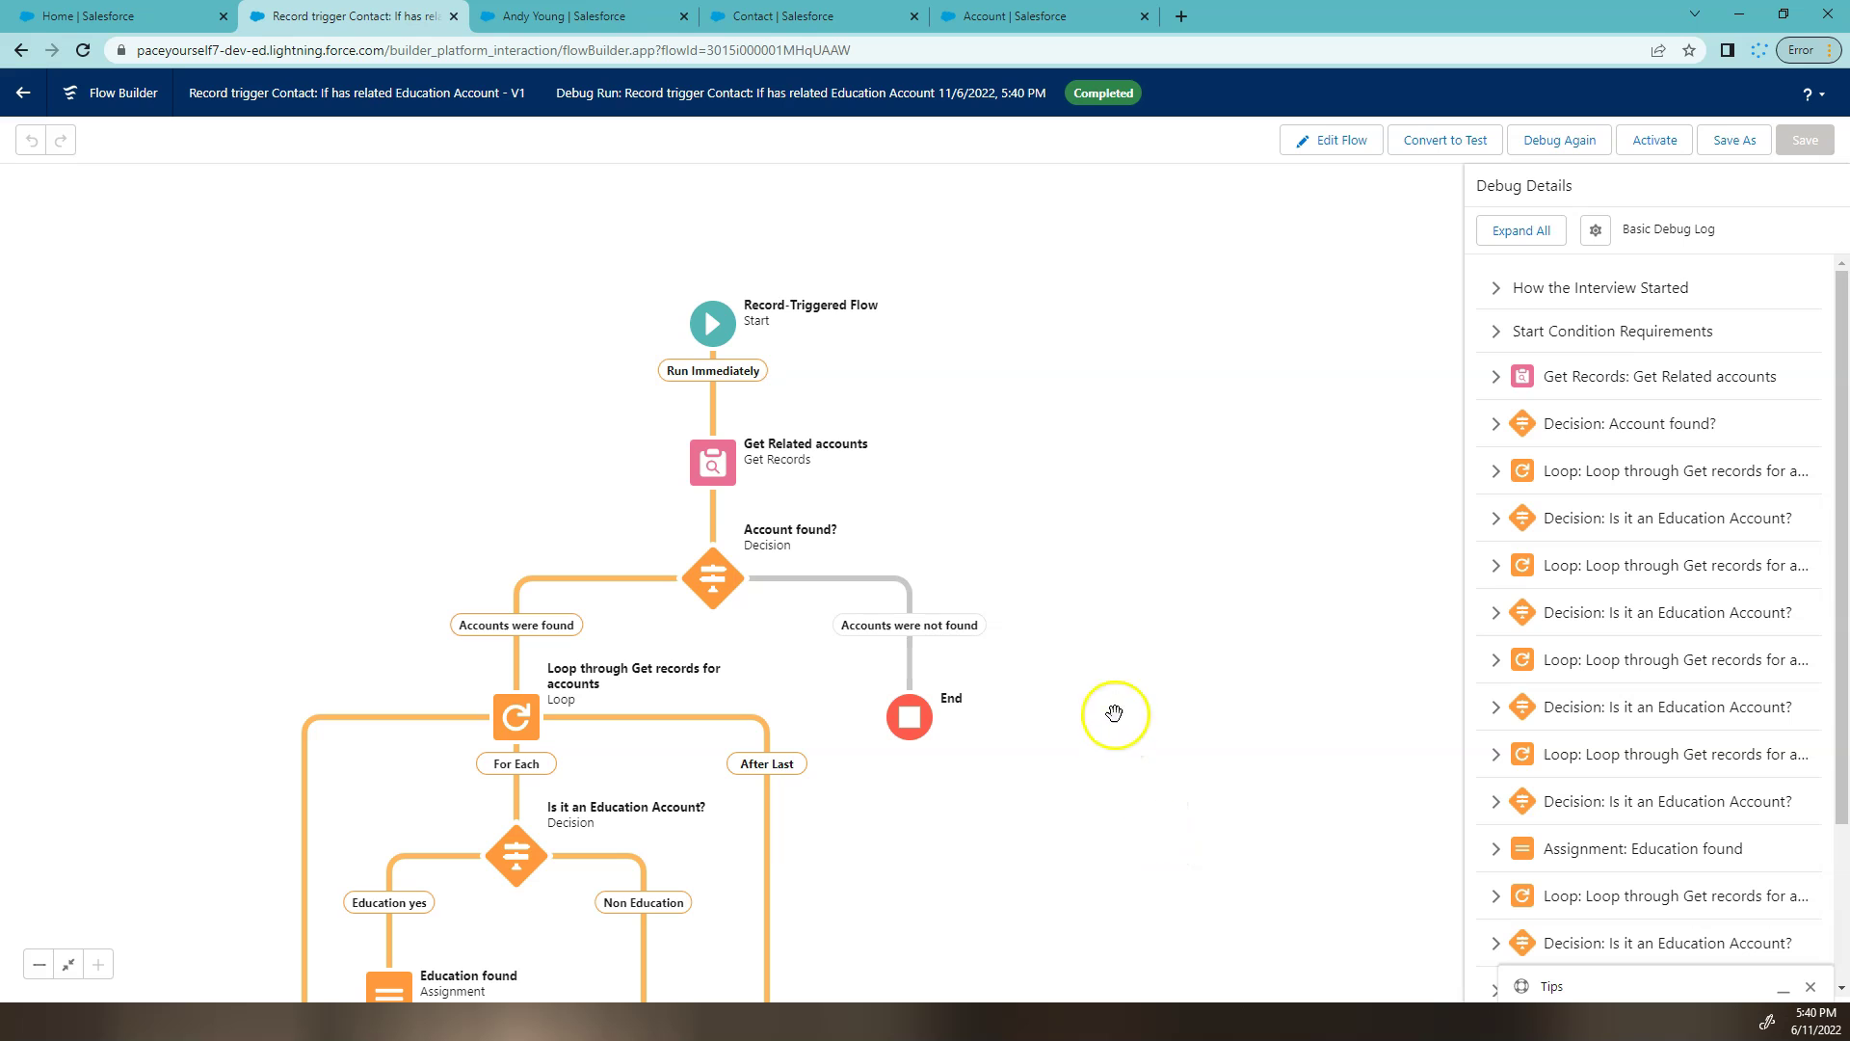
Follow the debug path through Is Eduation checked and Update contact record to the end
left_click_drag(999, 855, 1066, 466)
left_click_drag(987, 830, 1003, 677)
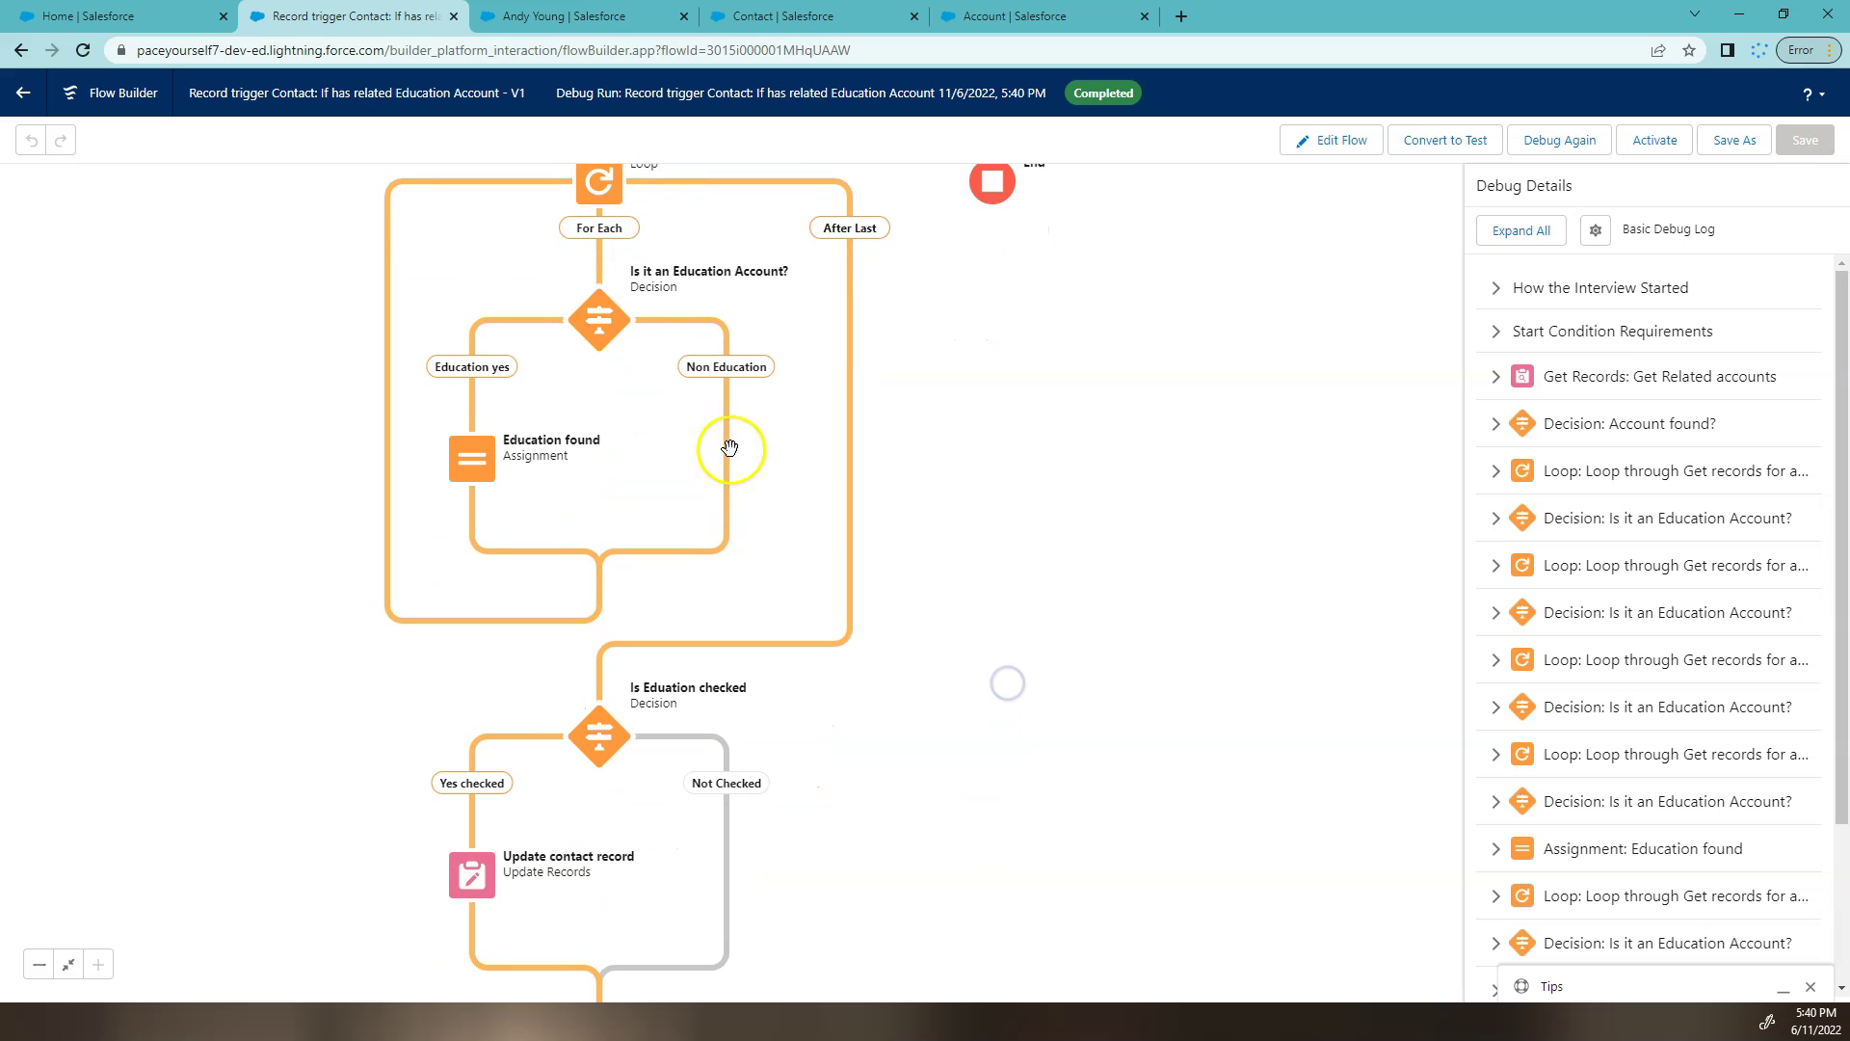
left_click_drag(906, 809, 916, 512)
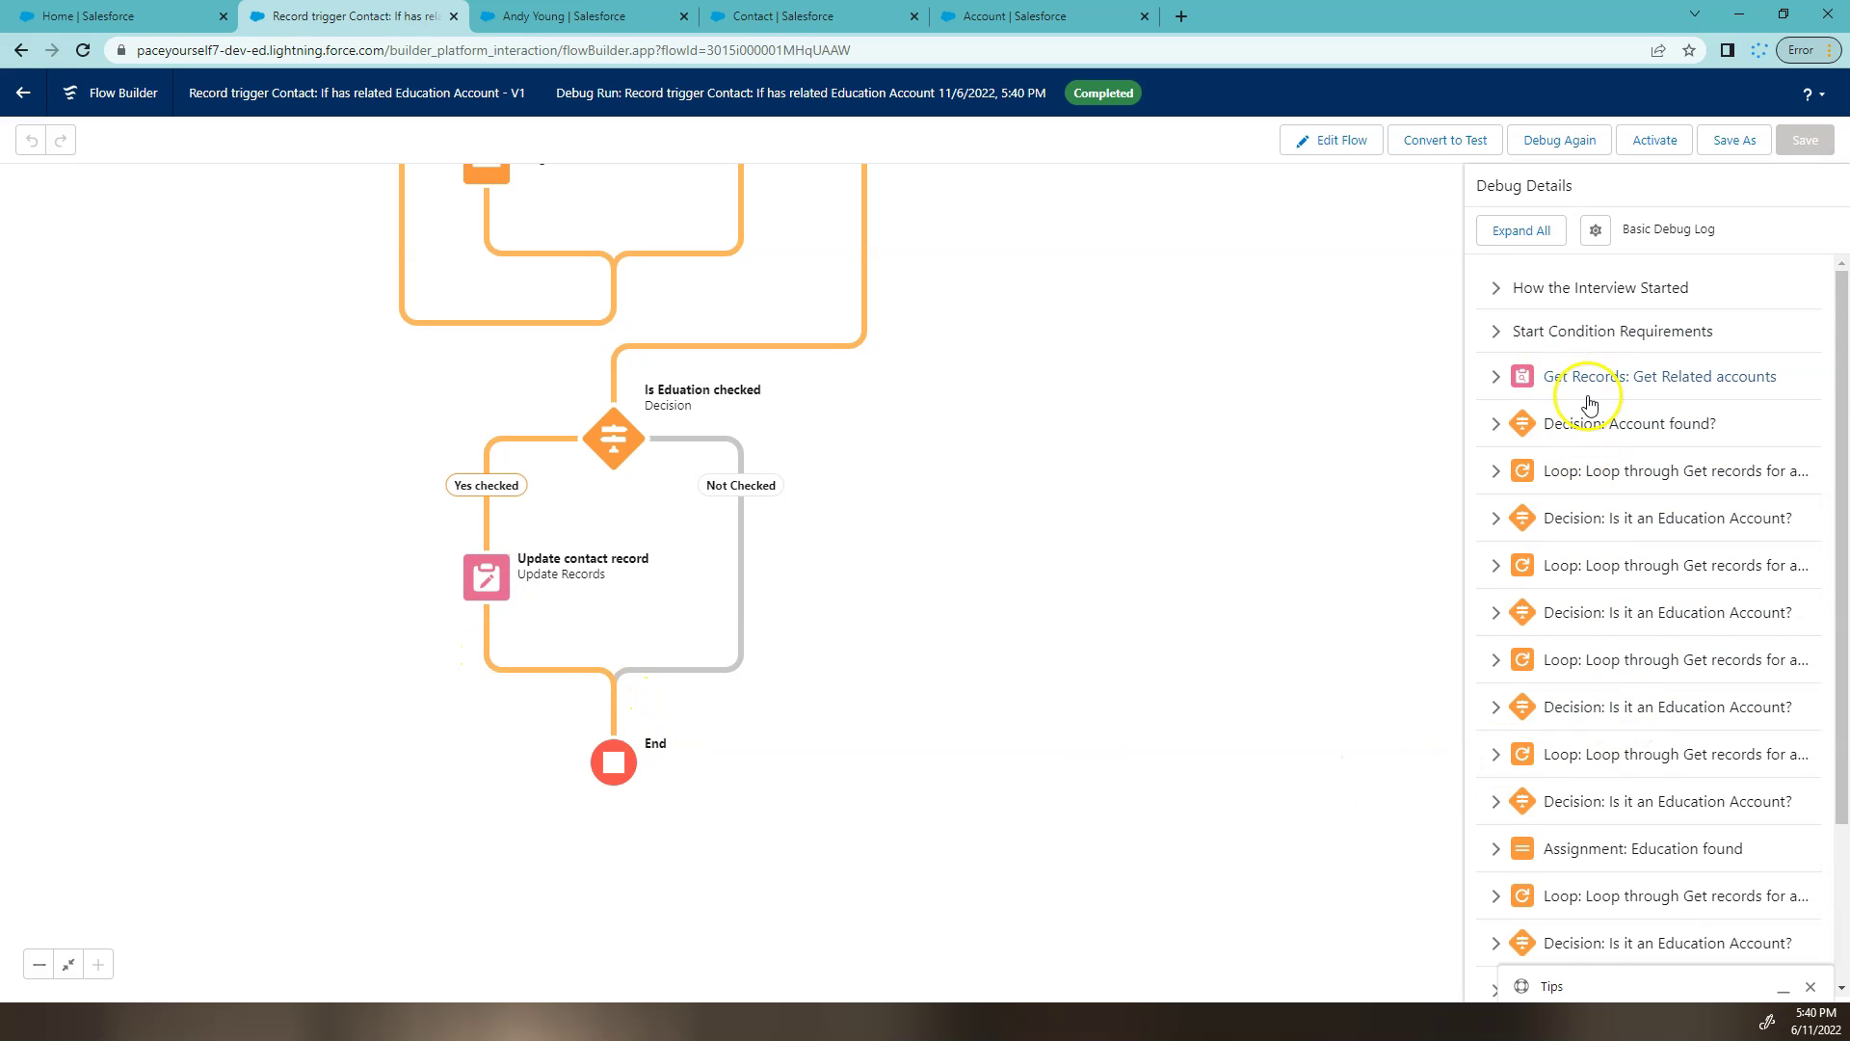
scroll(1585, 428, "down", 2)
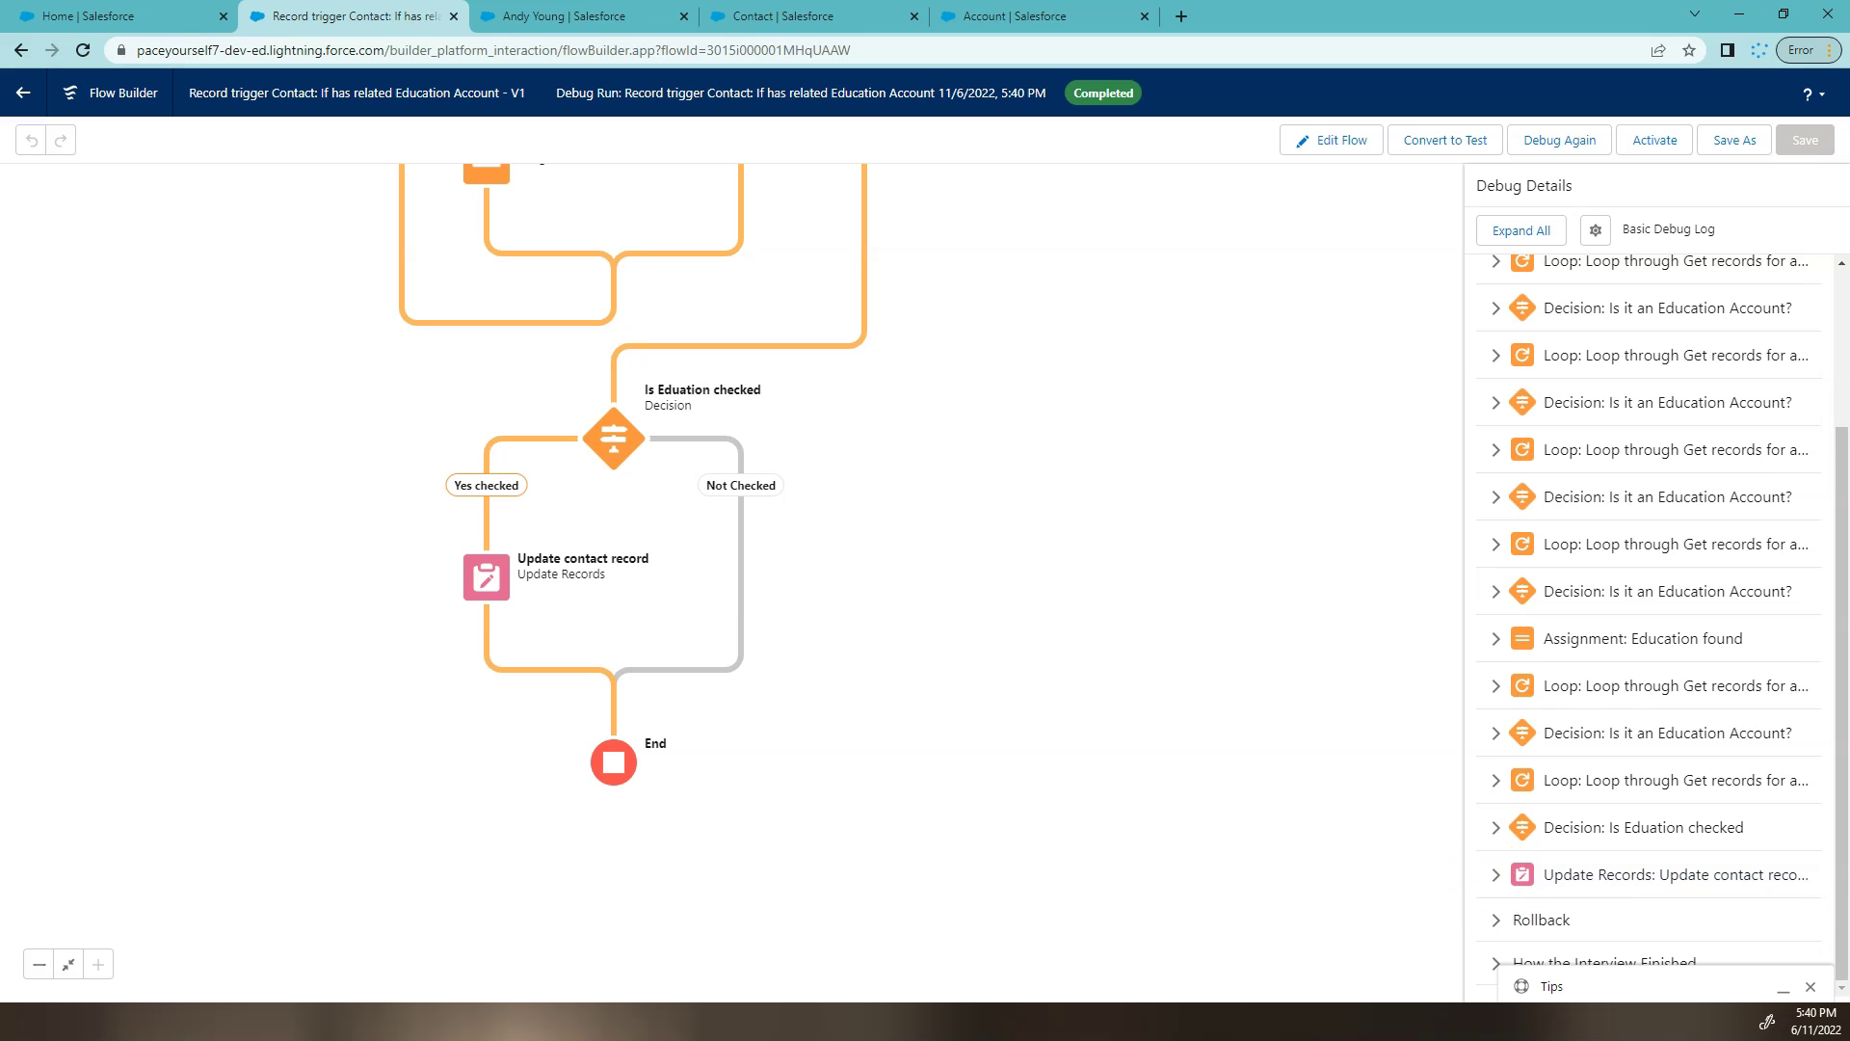
Remove the University of Arizona relationship from the contact's Related Accounts
left_click(572, 16)
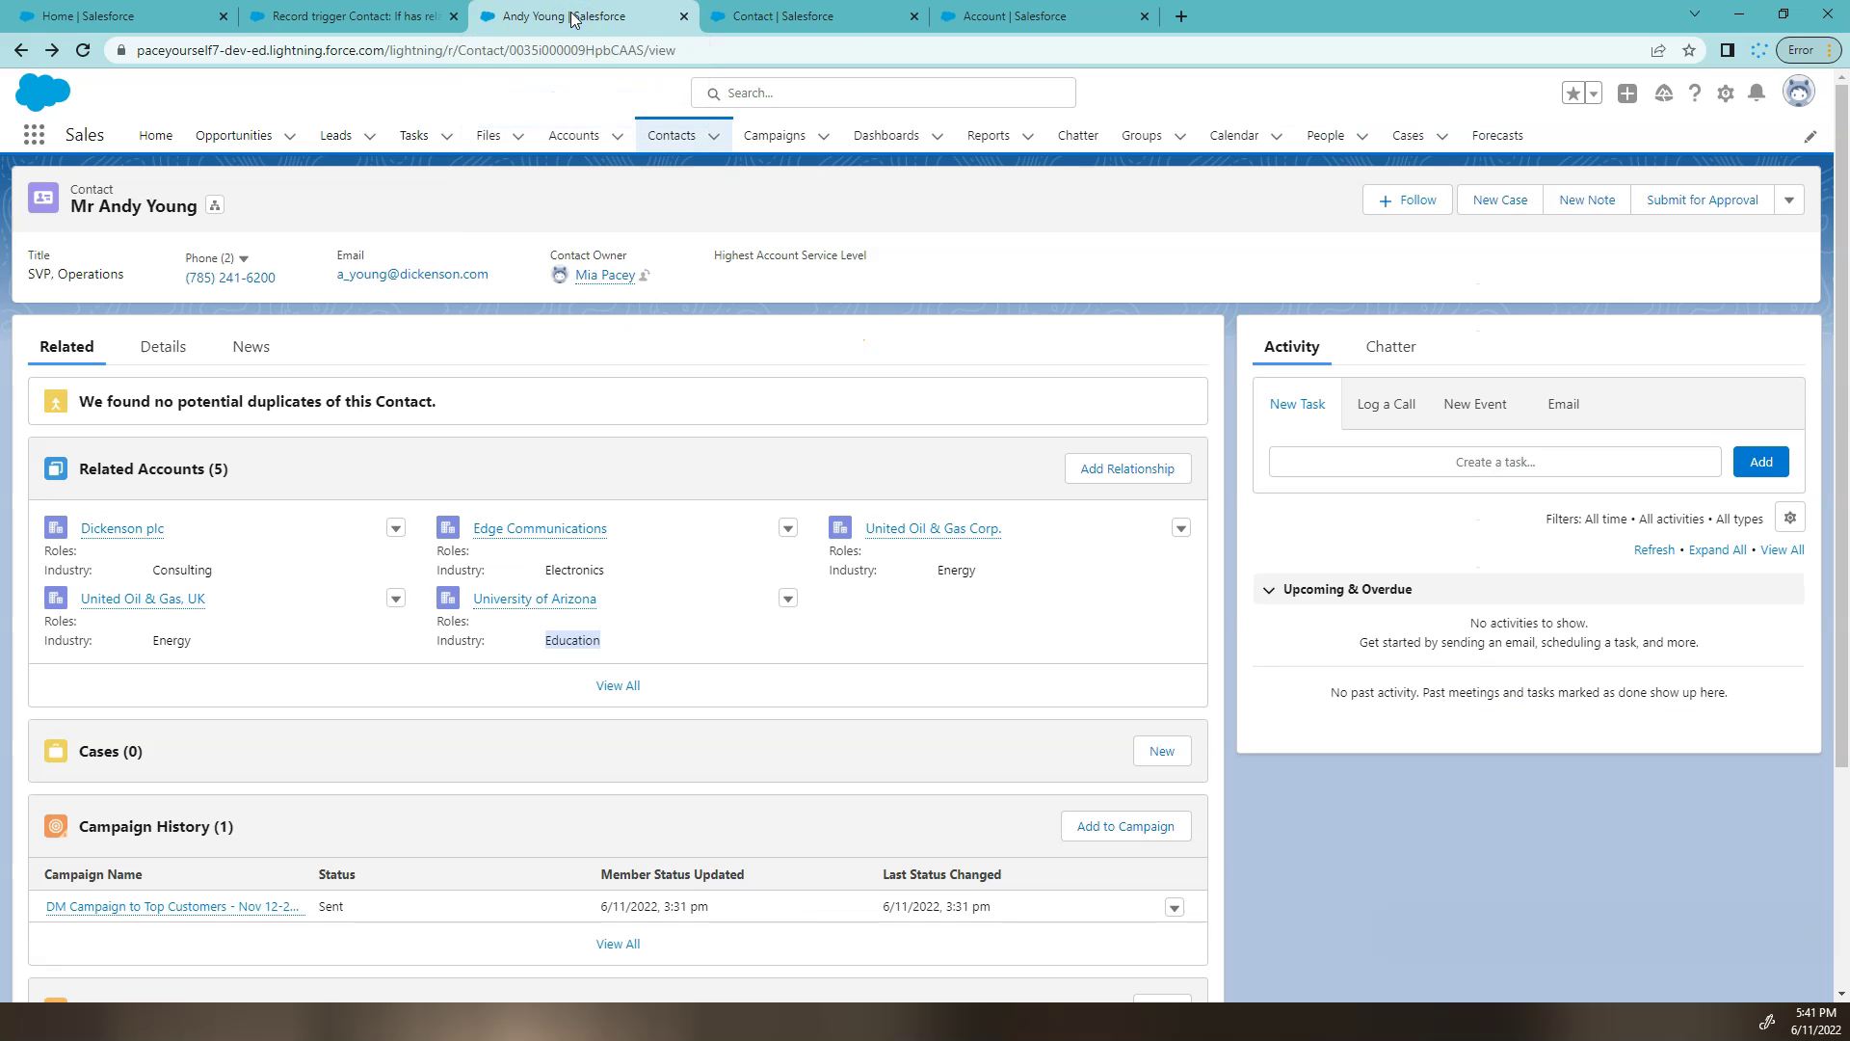
left_click(787, 599)
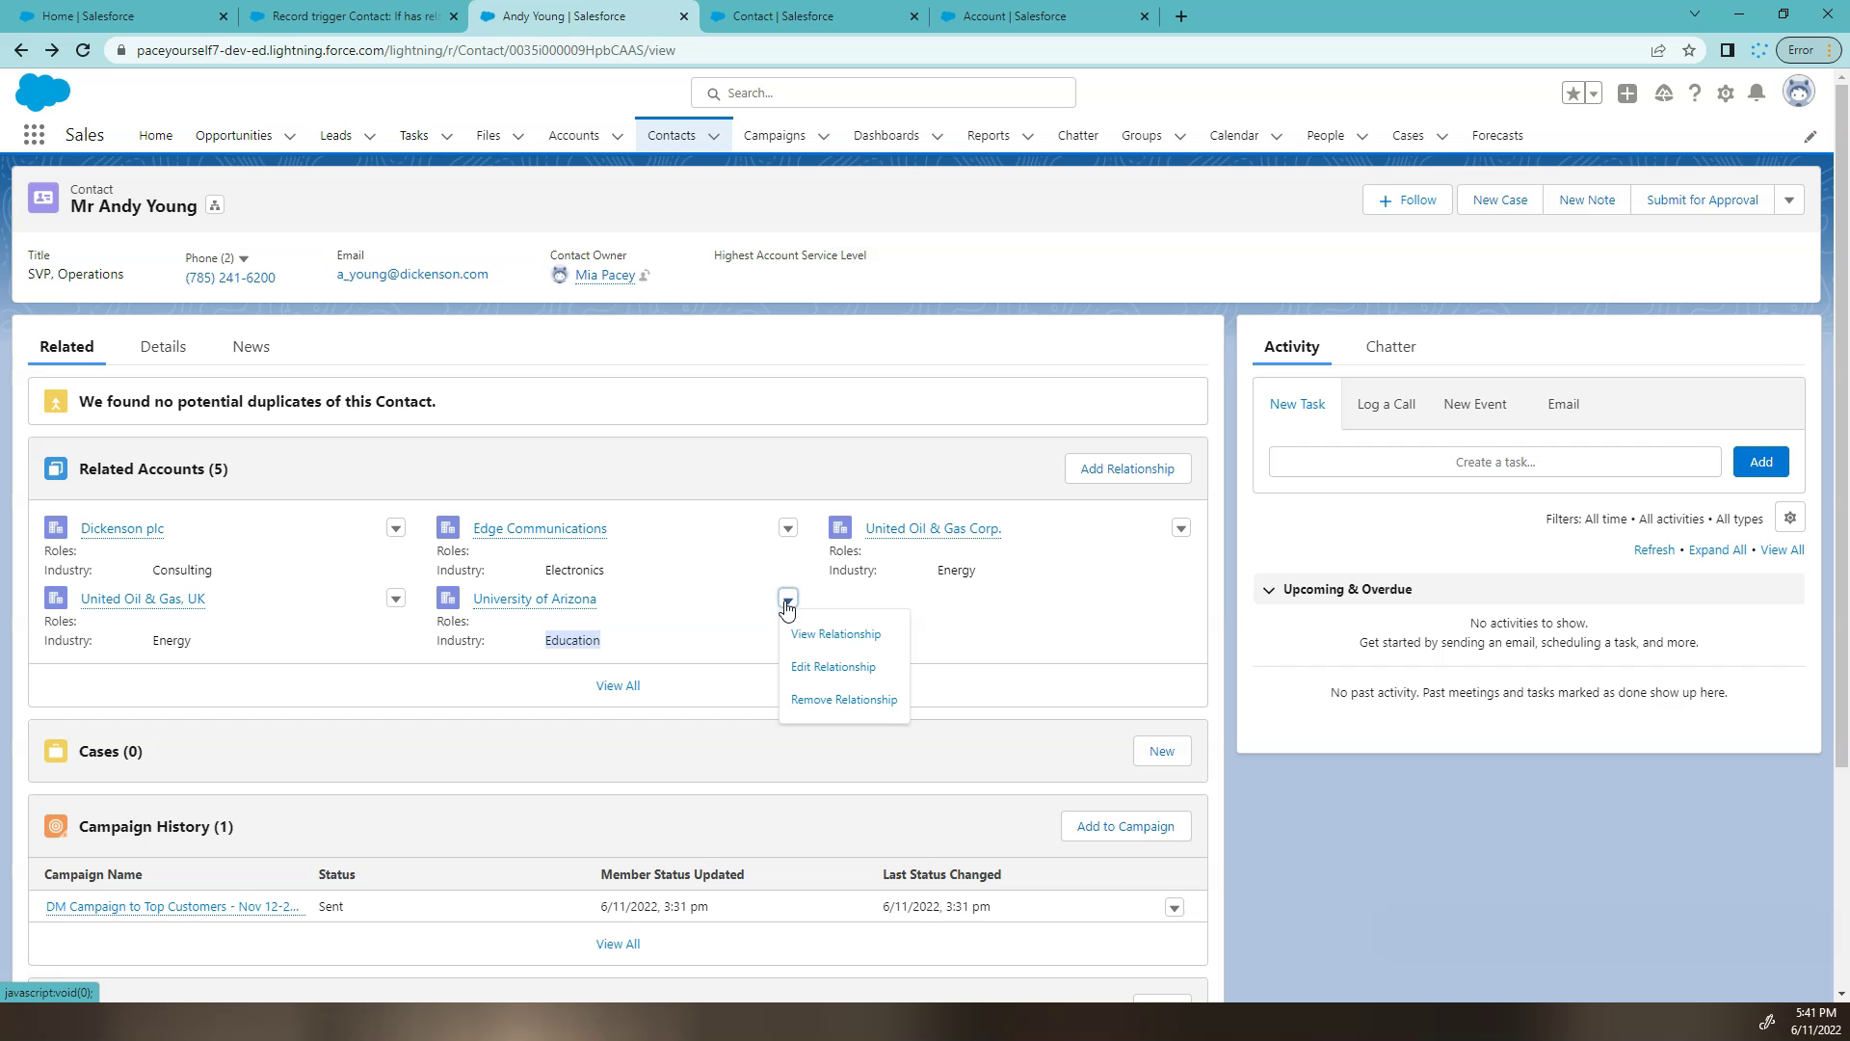
left_click(840, 698)
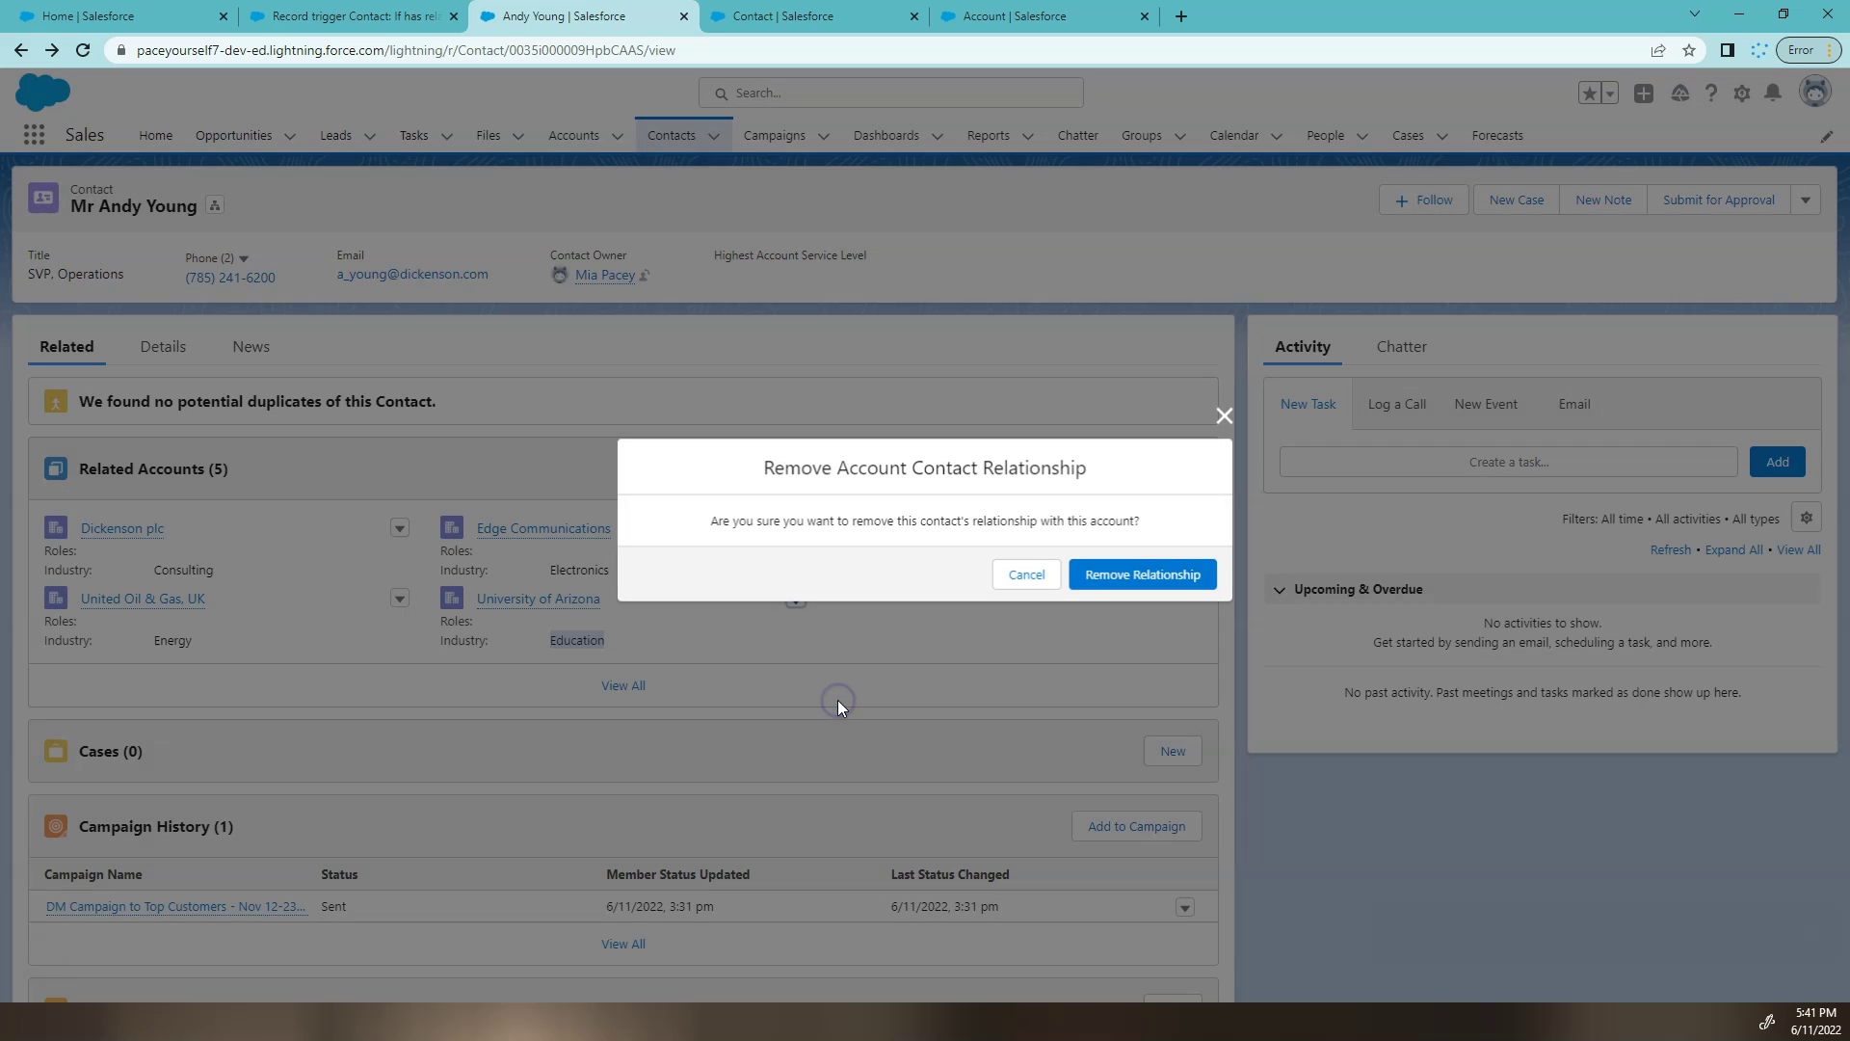
left_click(1186, 588)
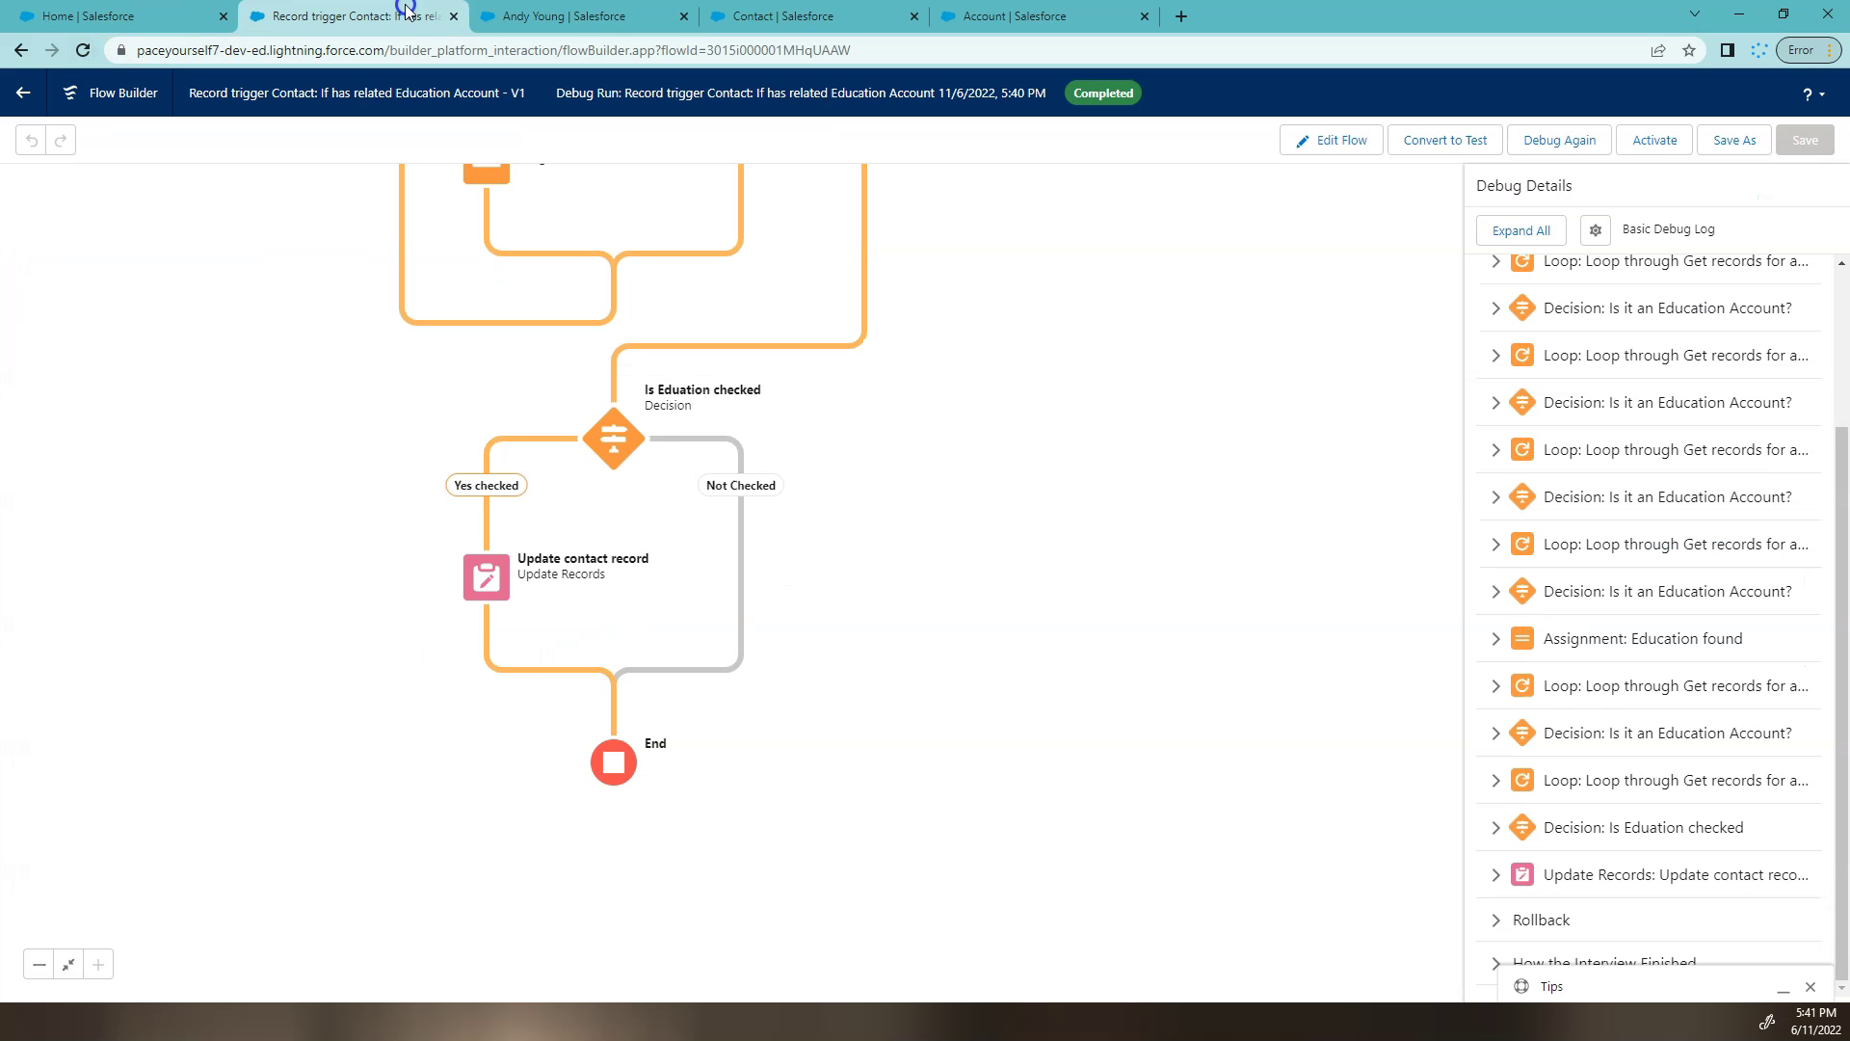
Rerun the debug with the contact as Updated and review the Not Checked path
left_click(405, 16)
left_click(1578, 143)
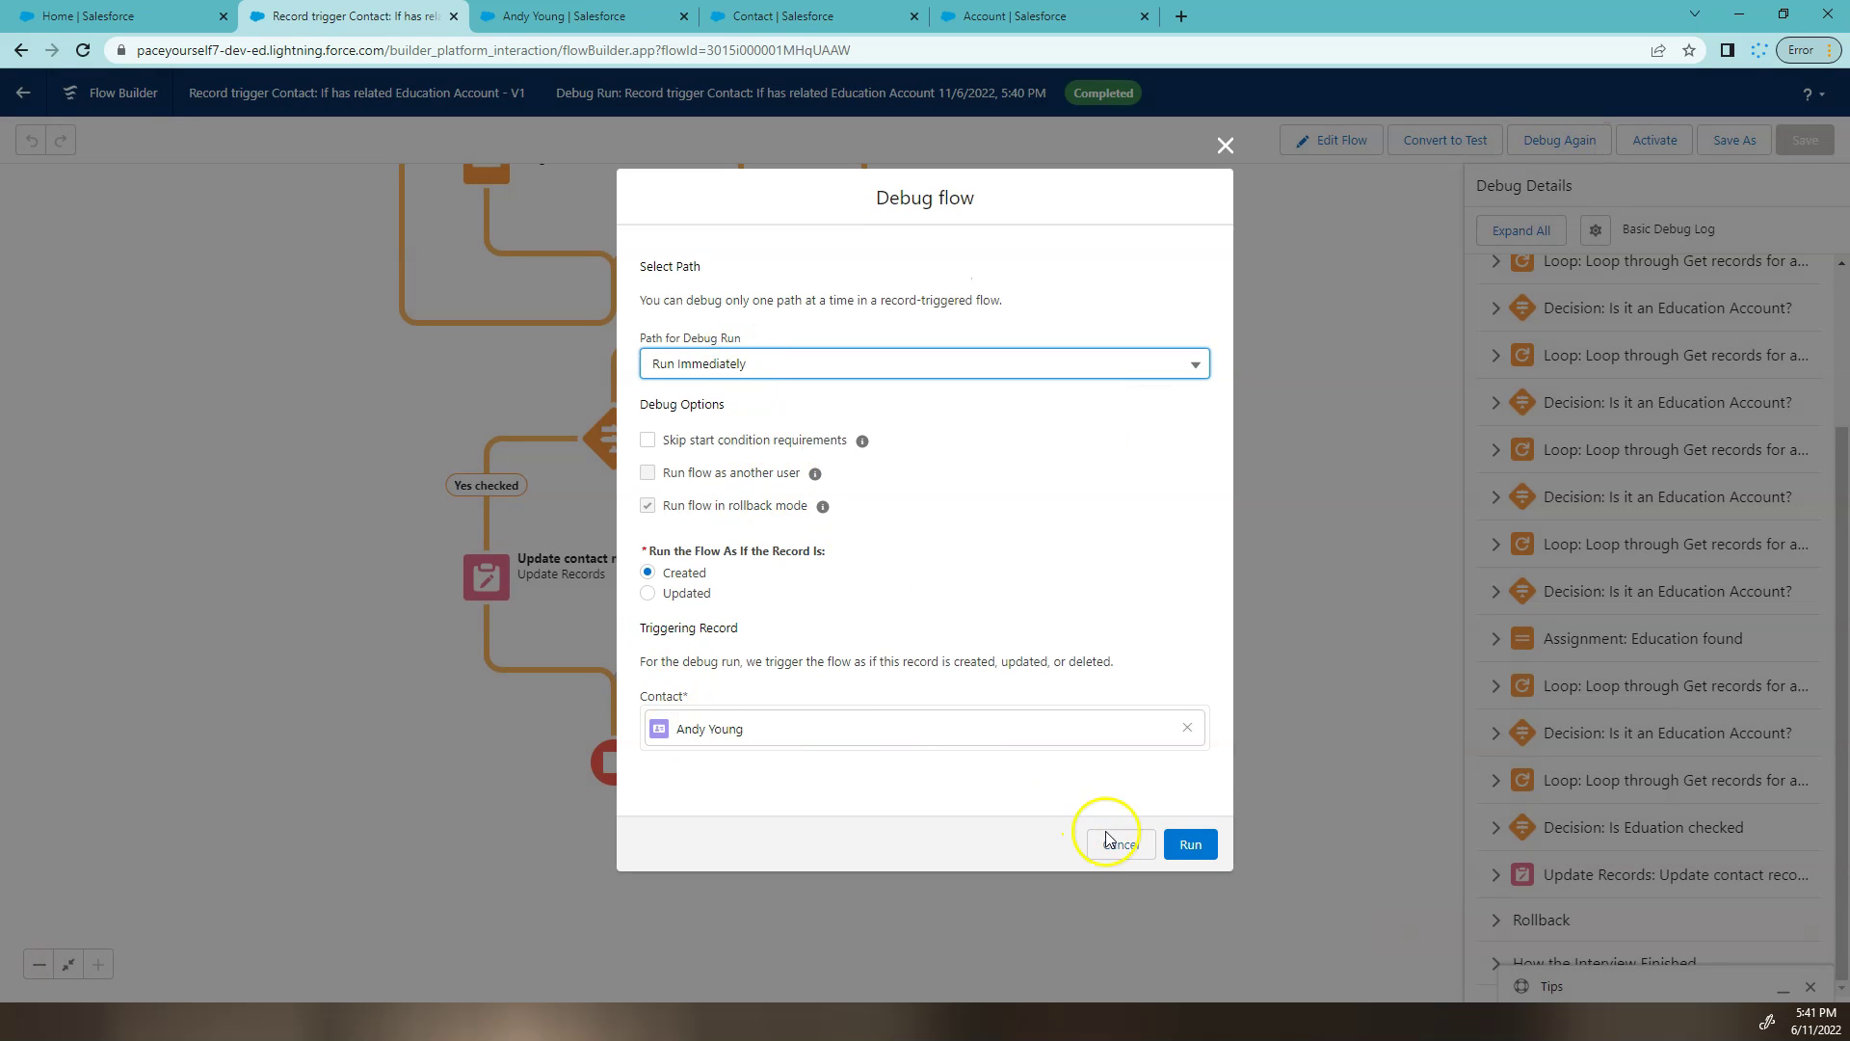
left_click(680, 591)
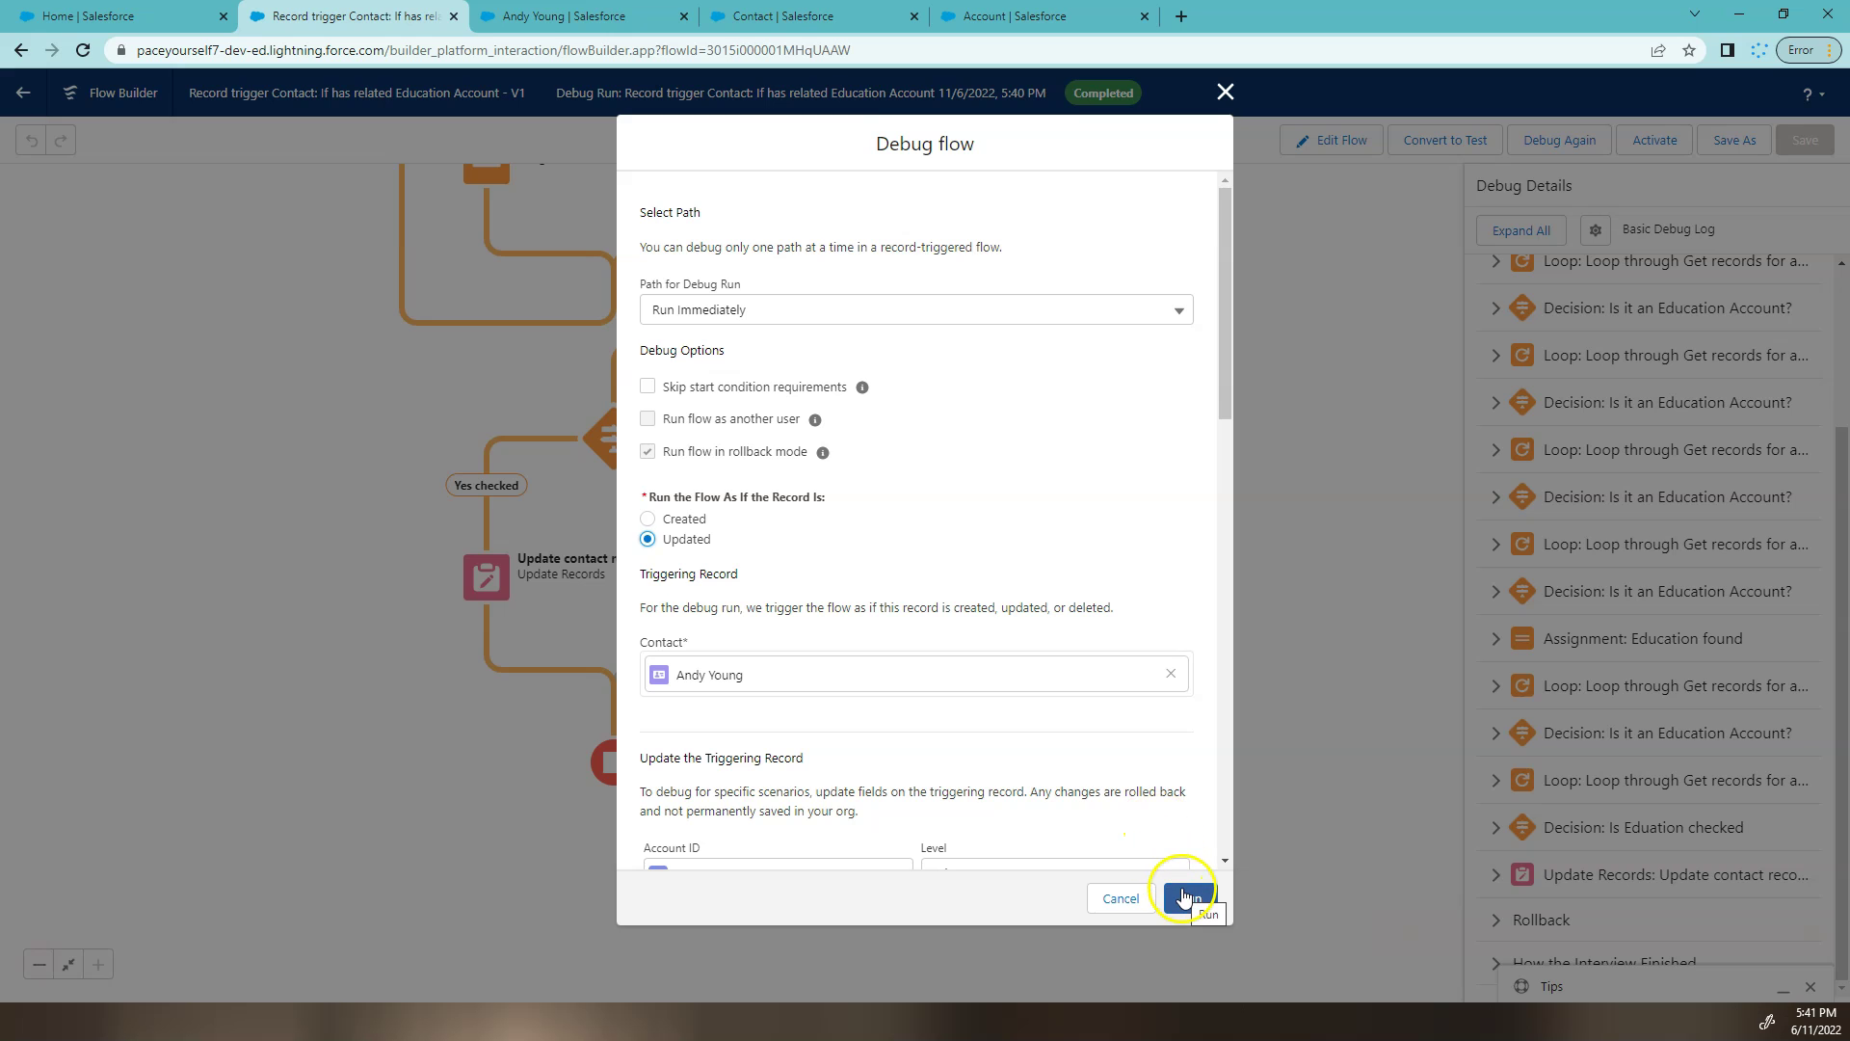
left_click(1185, 896)
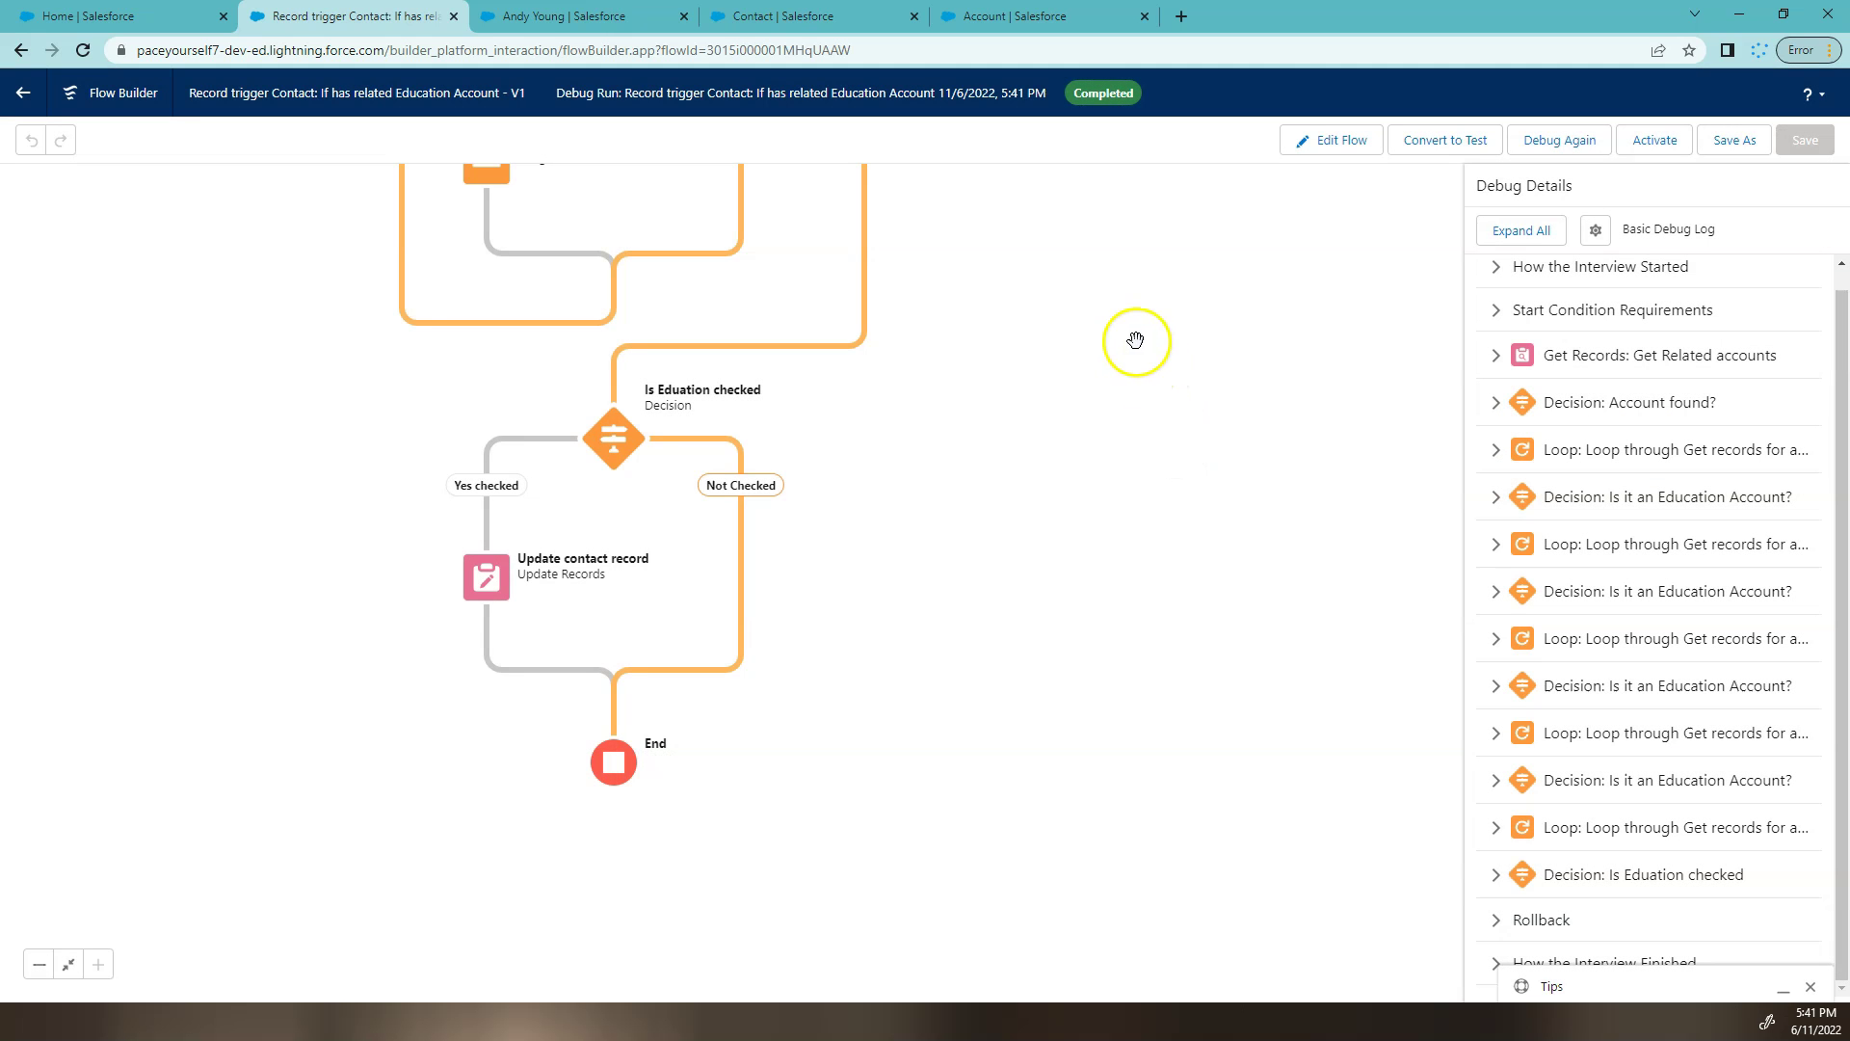
left_click_drag(1123, 305, 1092, 717)
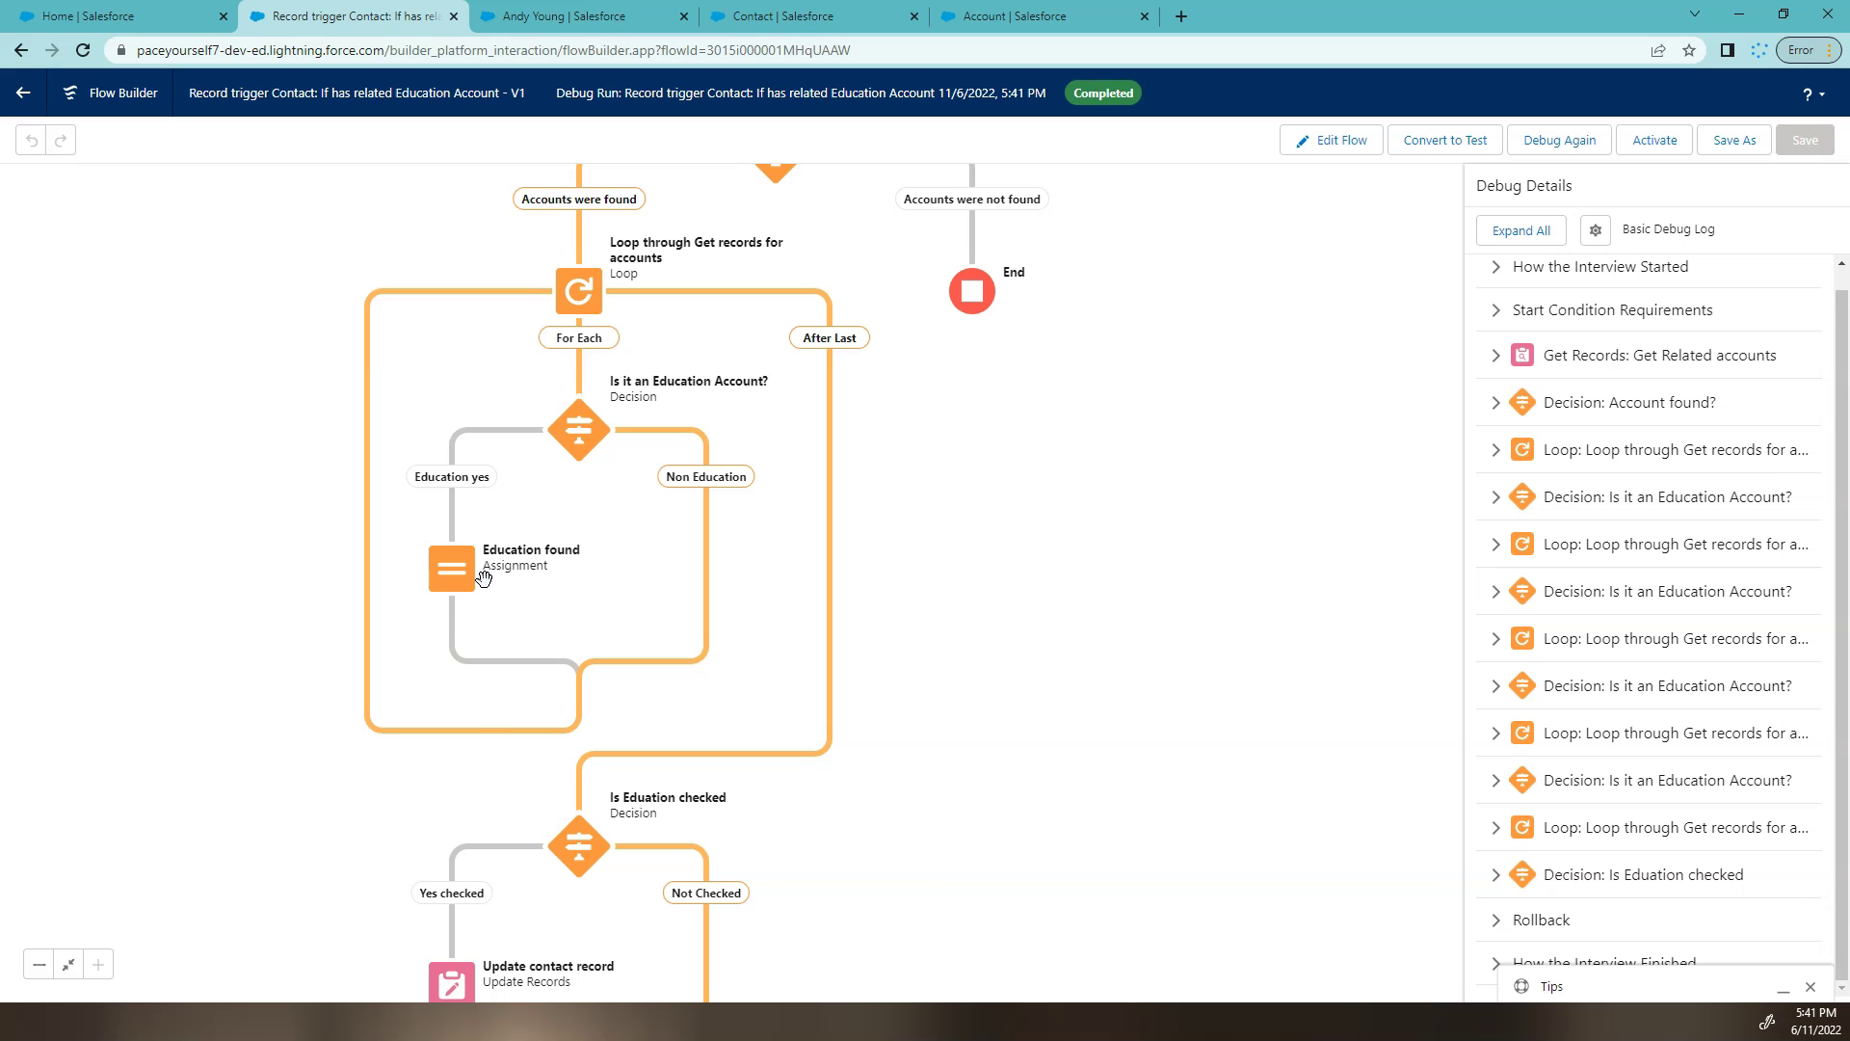
left_click_drag(909, 863, 963, 518)
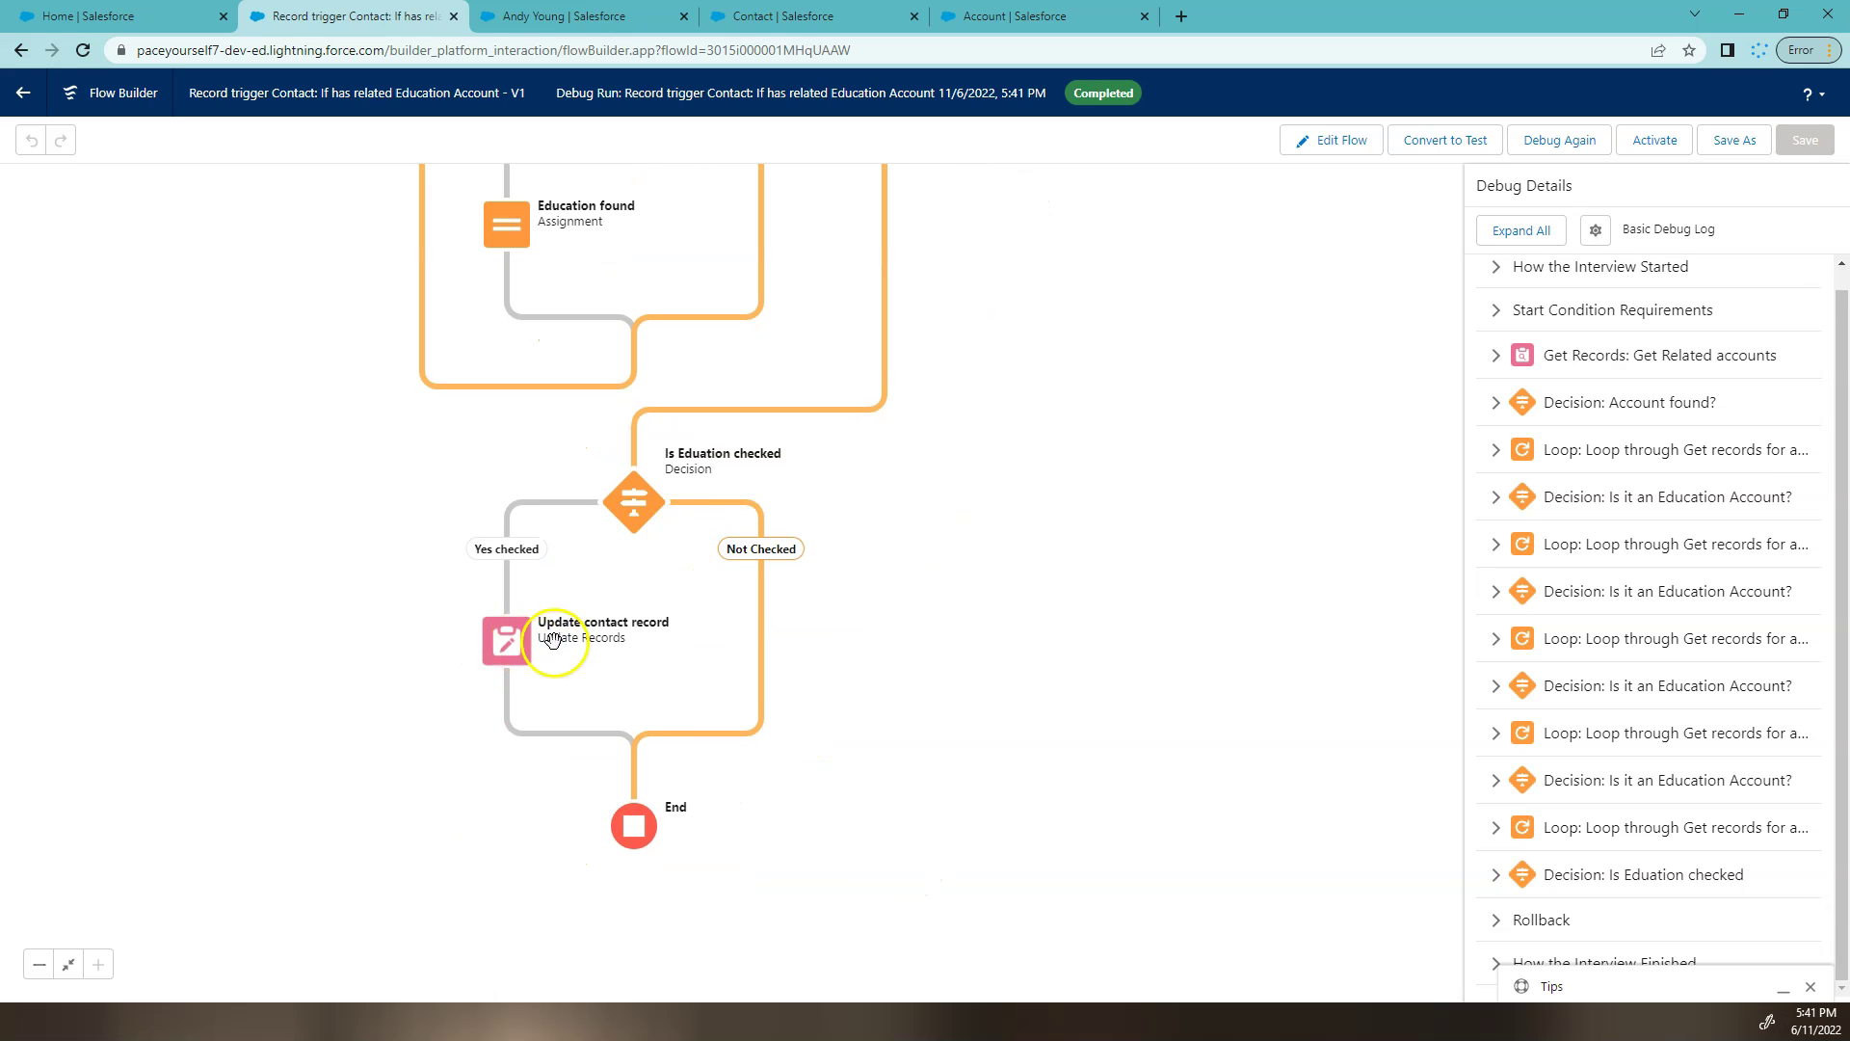